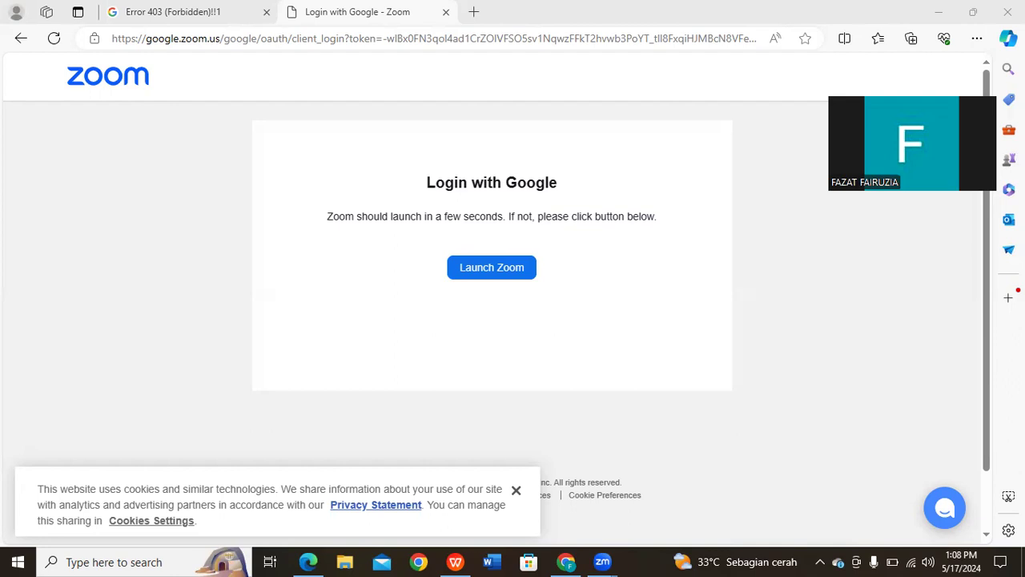
# Switch to the practical guide PDF in WPS Office and read the ACARA V introduction and Tujuan sections
pyautogui.click(455, 560)
pyautogui.scroll(10, 393, 325)
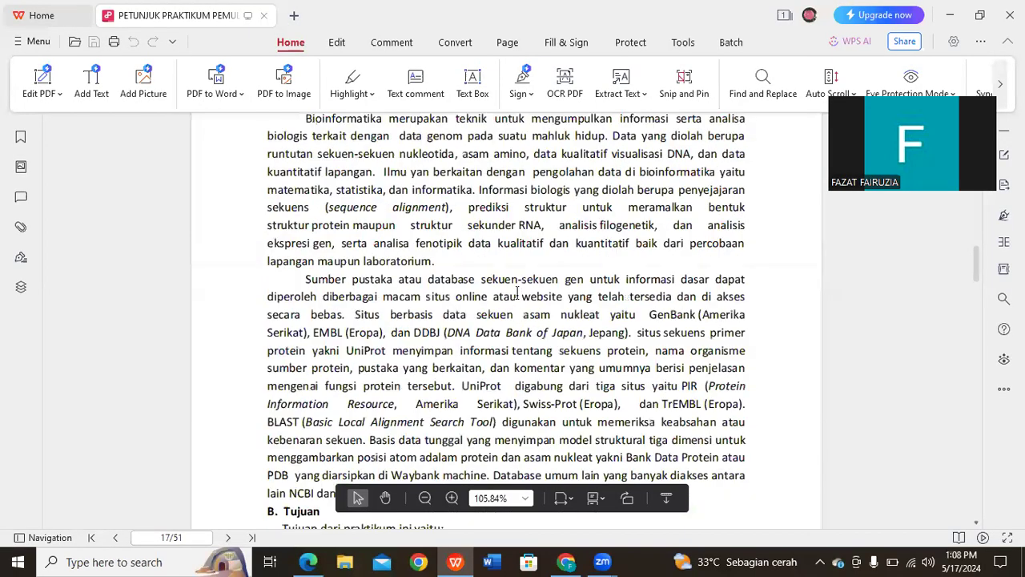
pyautogui.scroll(3, 517, 293)
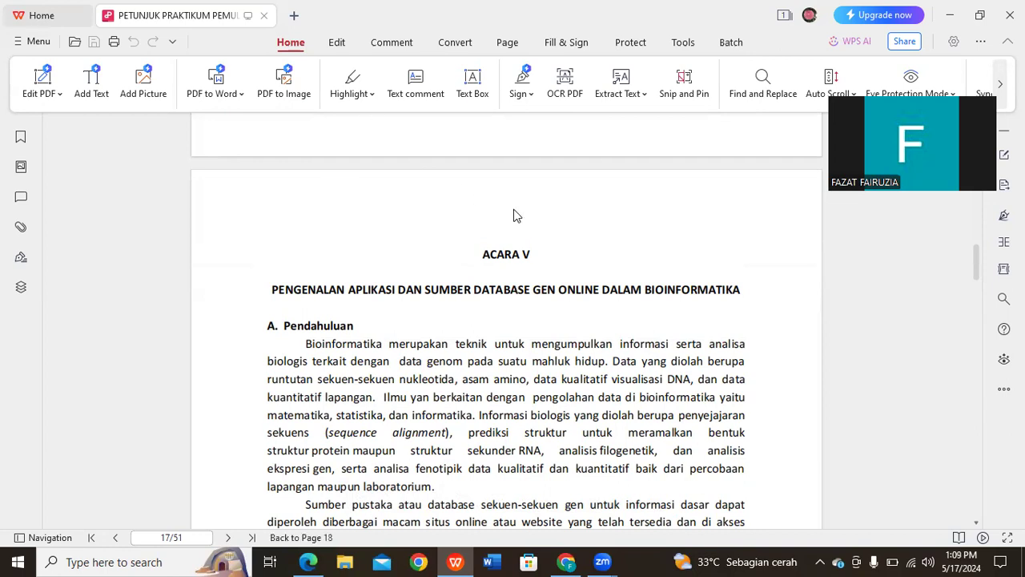
pyautogui.scroll(-3, 700, 433)
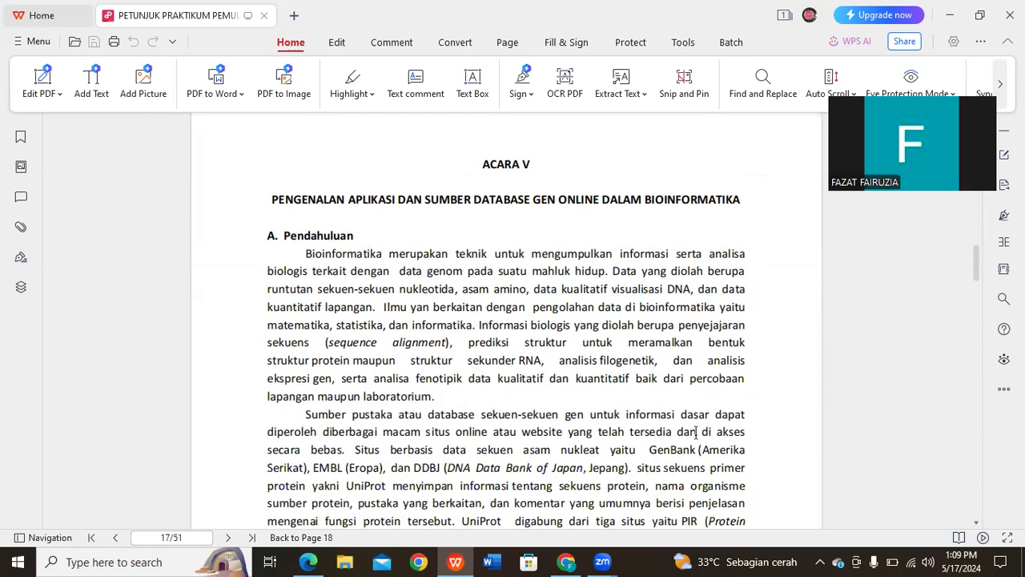
pyautogui.scroll(-3, 701, 433)
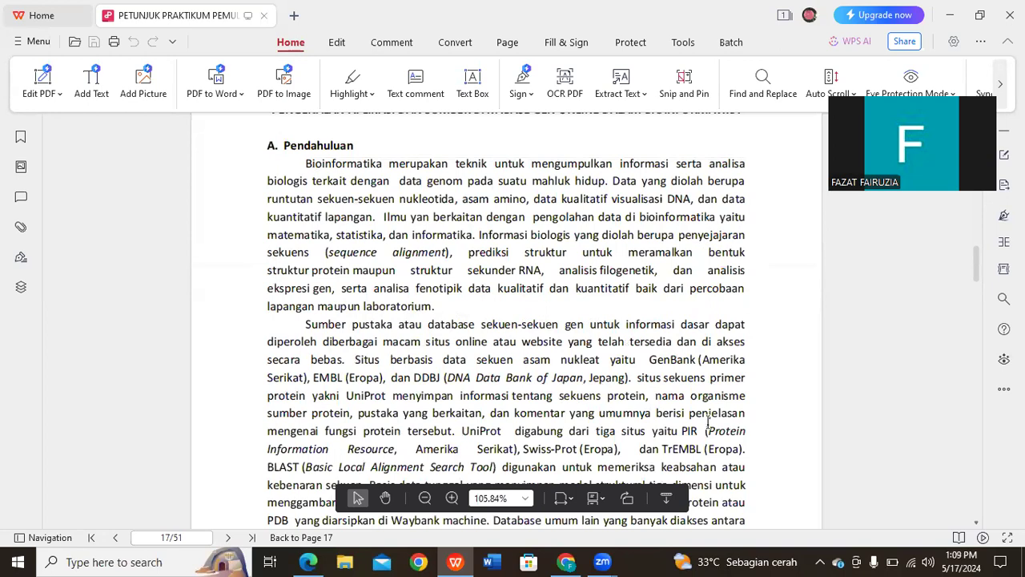
pyautogui.scroll(-3, 754, 445)
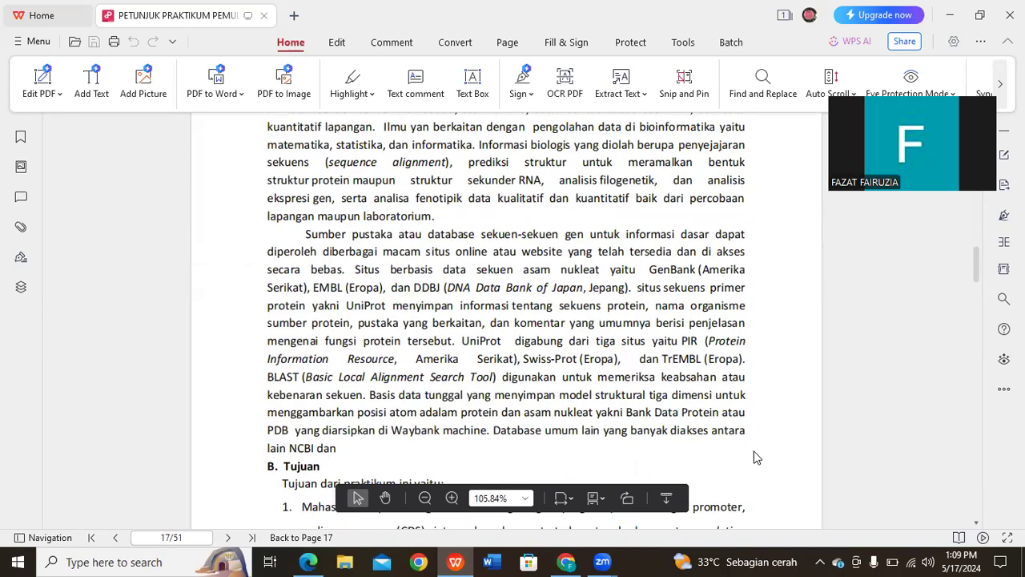
pyautogui.scroll(-3, 786, 435)
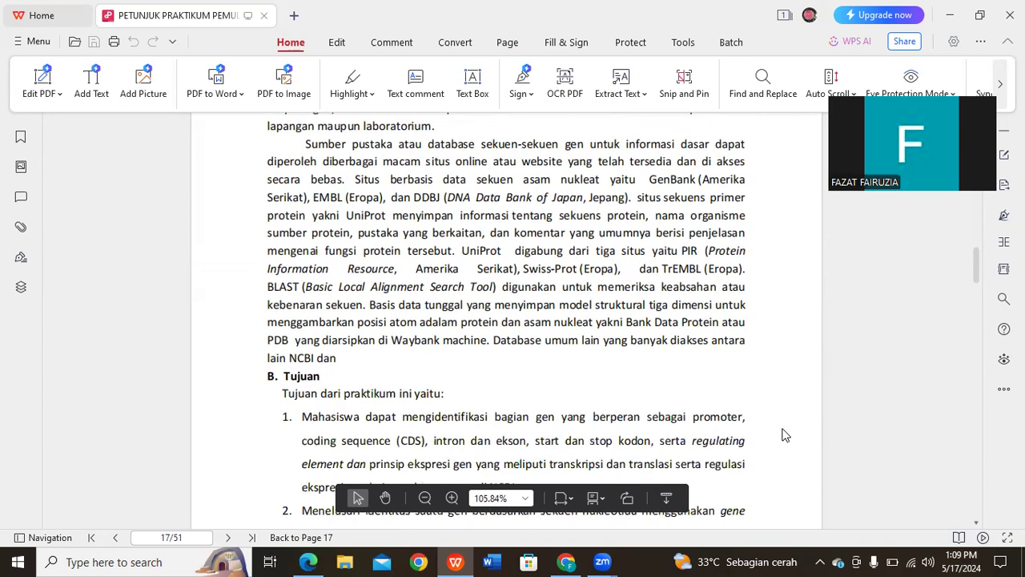
pyautogui.scroll(-4, 785, 434)
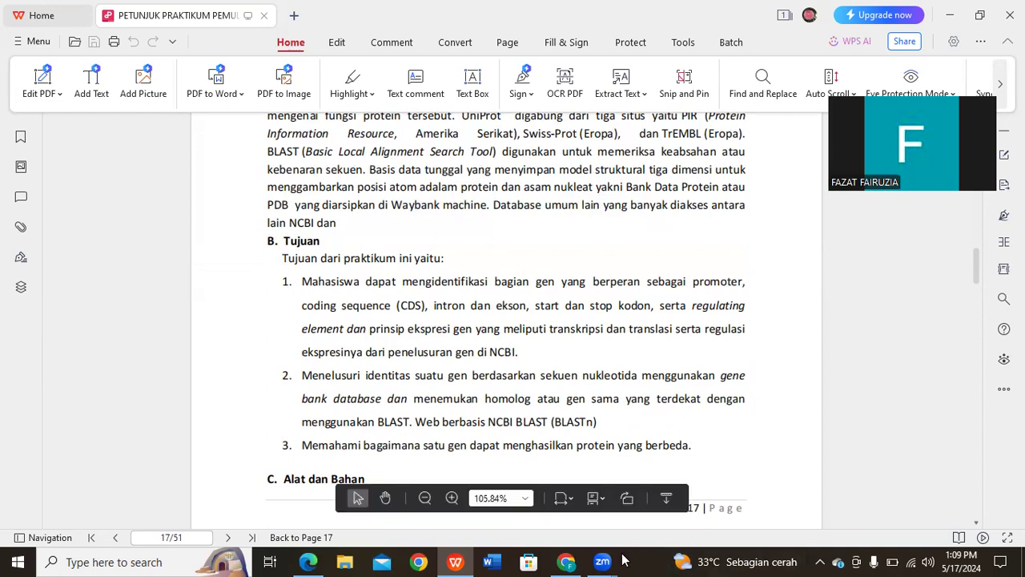
# Switch to Google Chrome, search for NCBI, and open the National Center for Biotechnology Information home page
pyautogui.moveTo(567, 562)
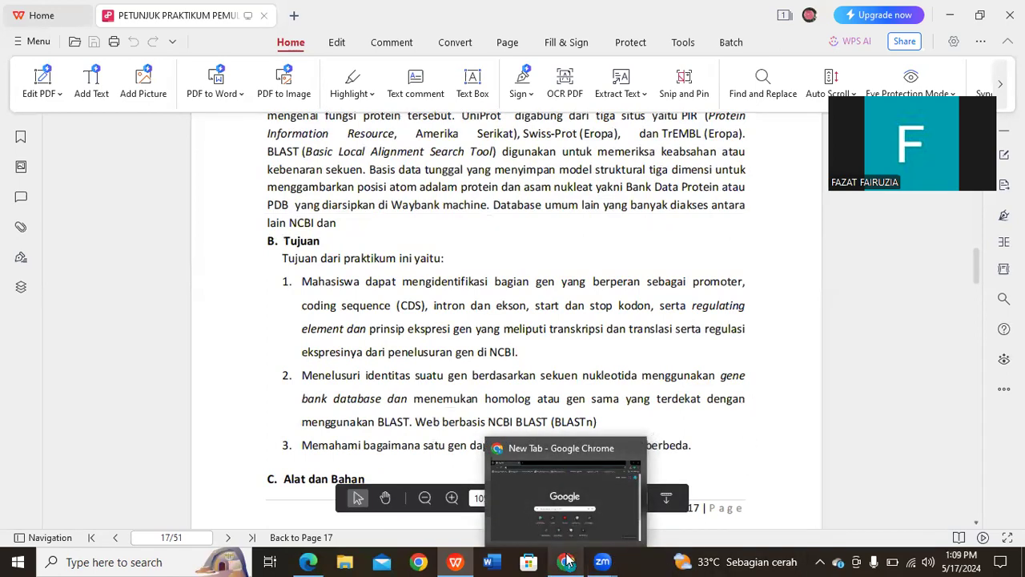
pyautogui.click(567, 561)
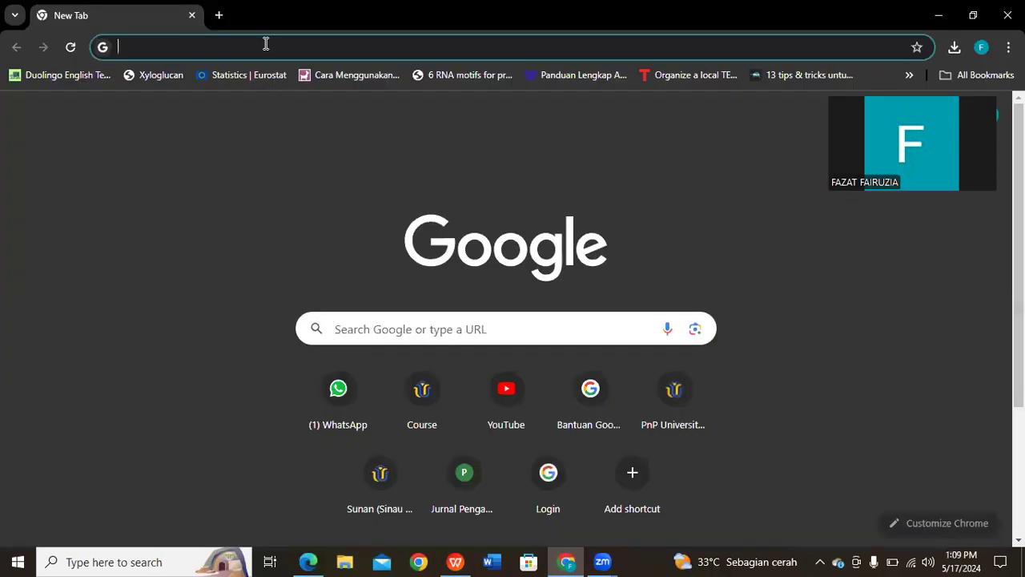
pyautogui.click(266, 44)
pyautogui.write('ncbi')
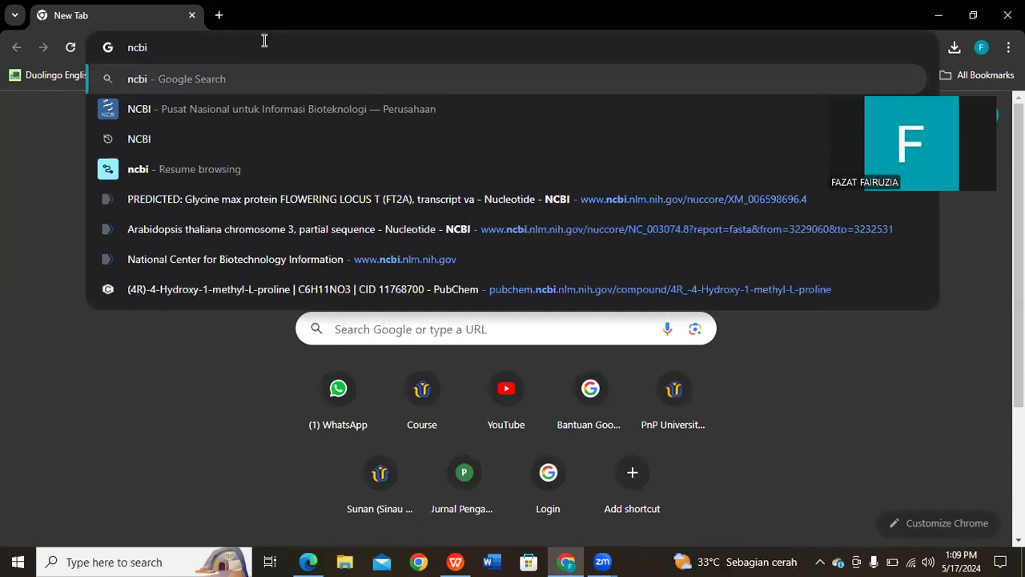
pyautogui.click(254, 105)
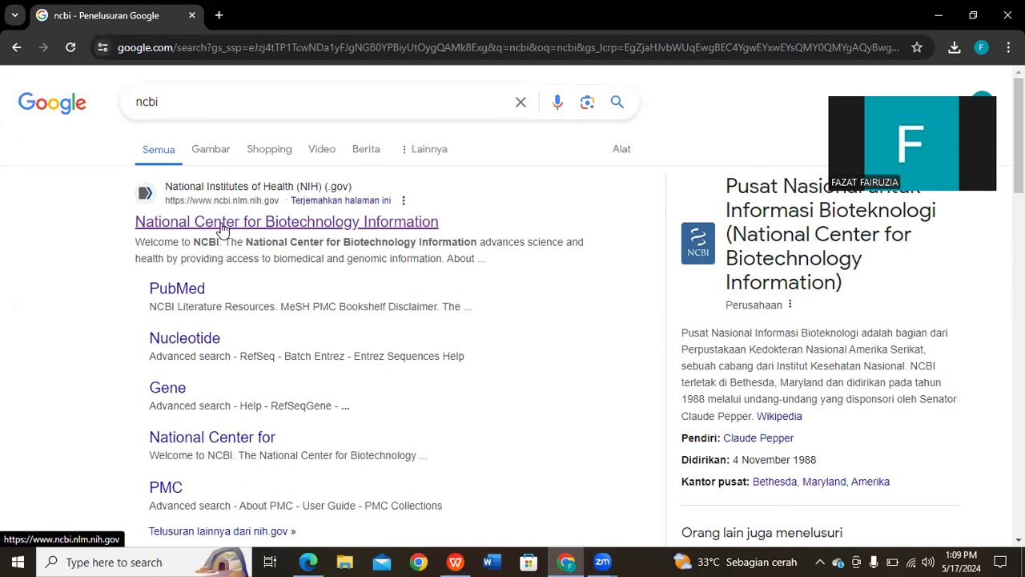
pyautogui.click(222, 229)
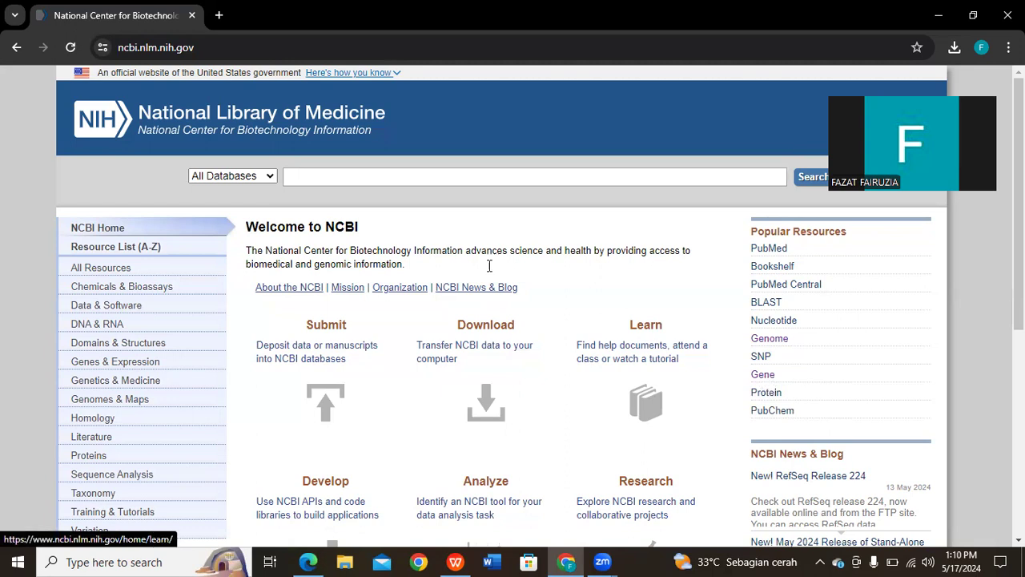
# Open the Gene database from Popular Resources in a new tab and search it for "flowering locus"
pyautogui.rightClick(761, 377)
pyautogui.click(825, 169)
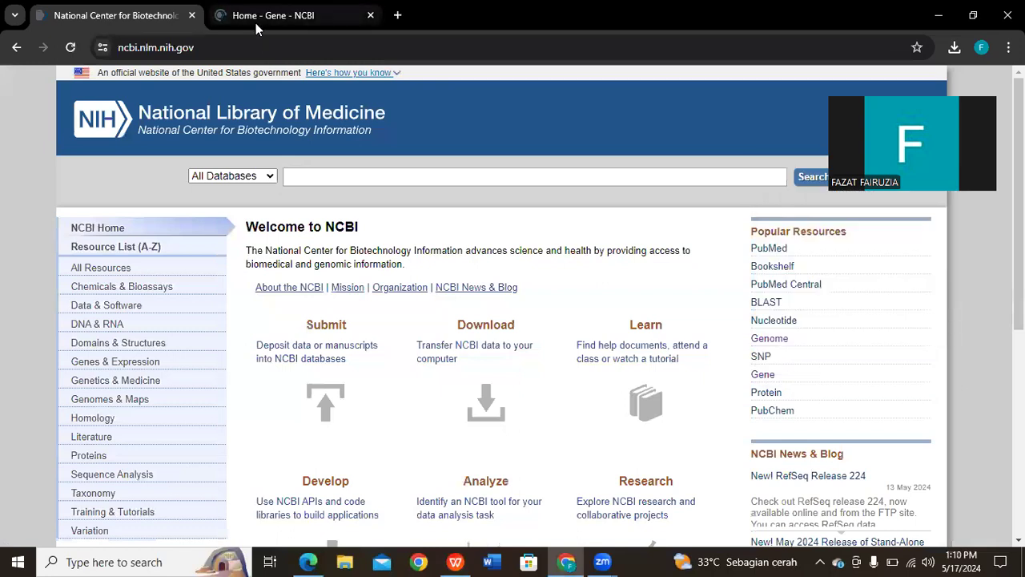
pyautogui.click(256, 22)
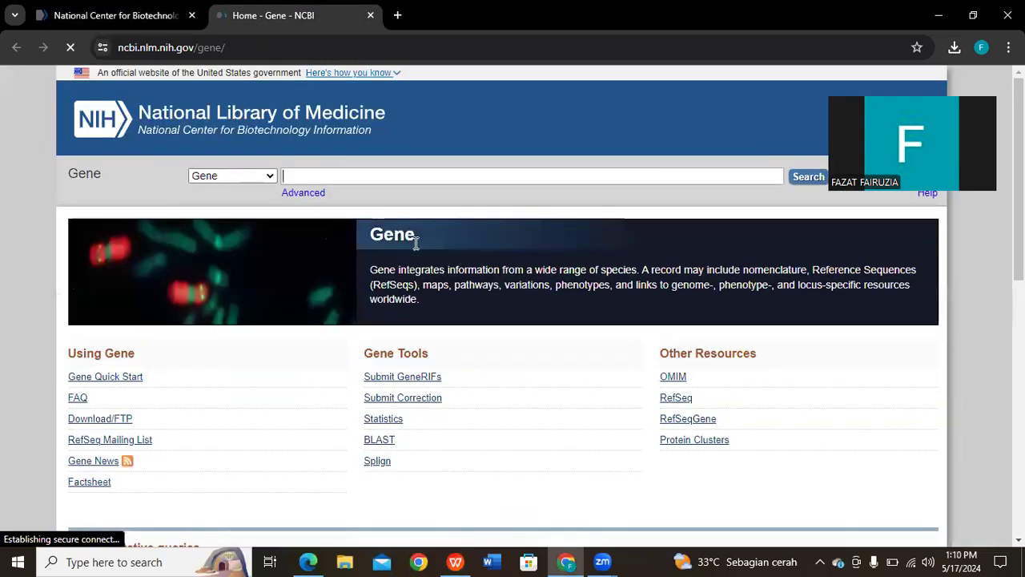
pyautogui.click(313, 177)
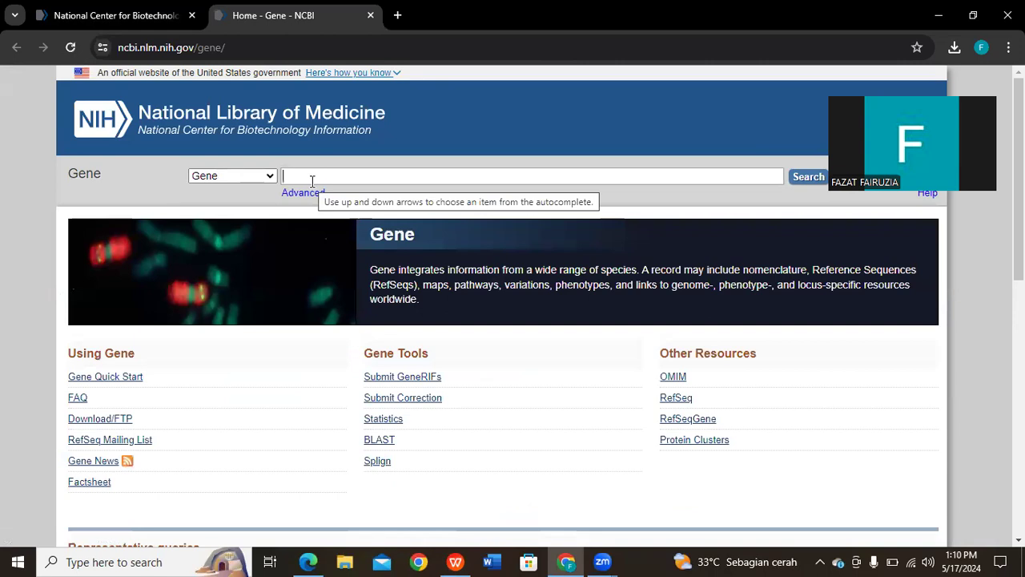
pyautogui.write('flowering locus')
pyautogui.press('Return')
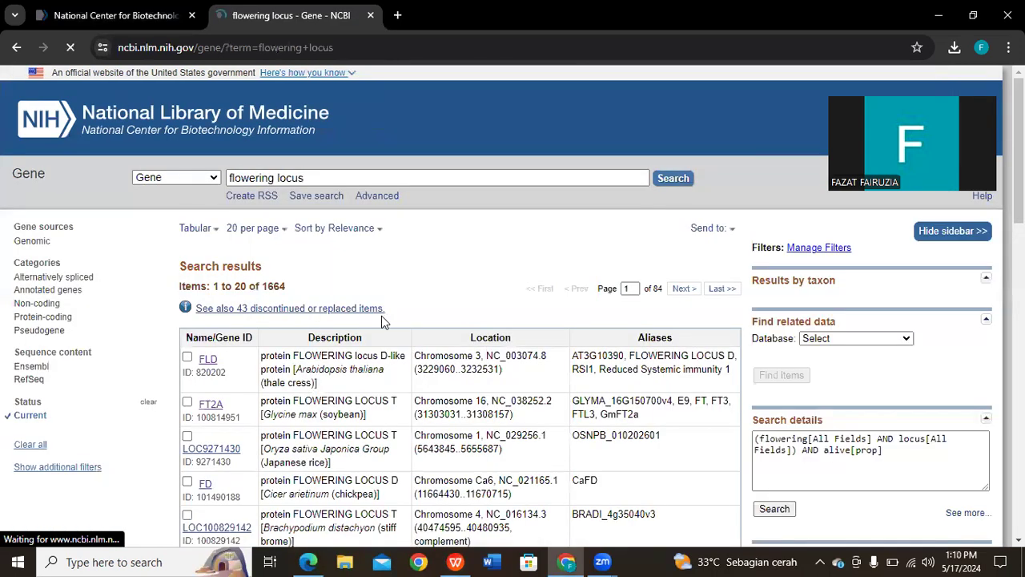
# Return to the NCBI home page, set the search database to Gene, and search for "flowering locus"
pyautogui.click(104, 15)
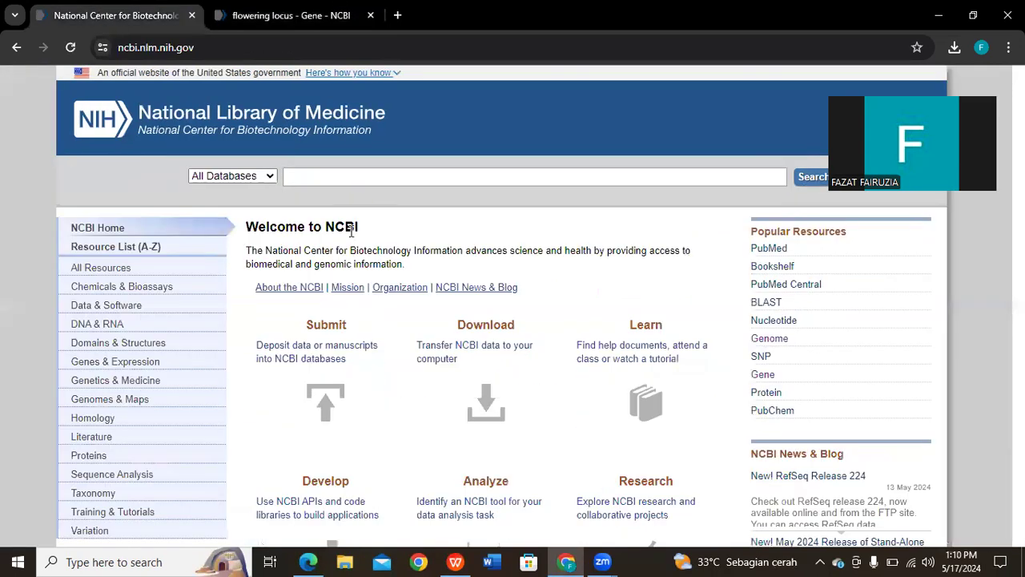
pyautogui.click(270, 178)
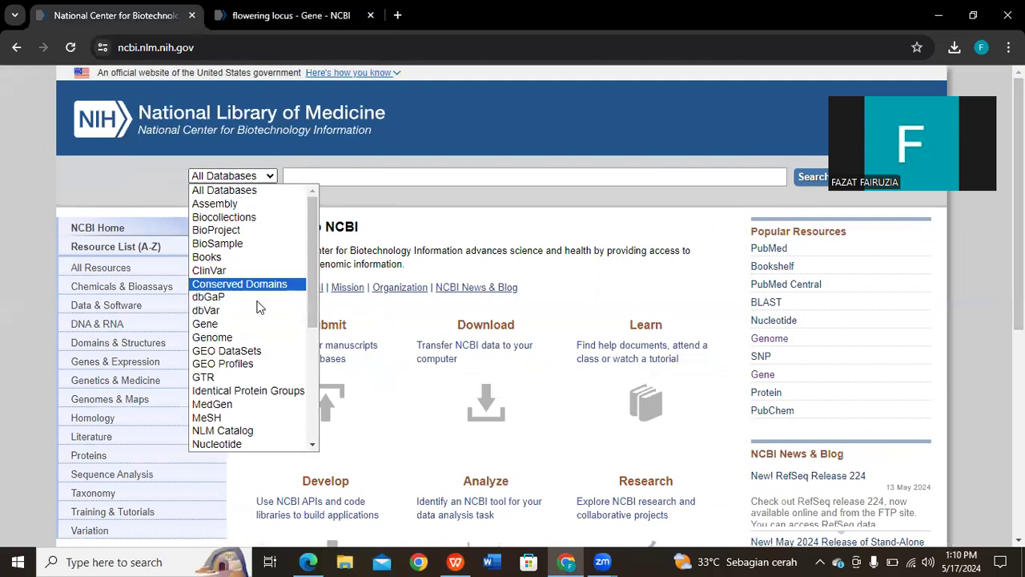
pyautogui.click(235, 324)
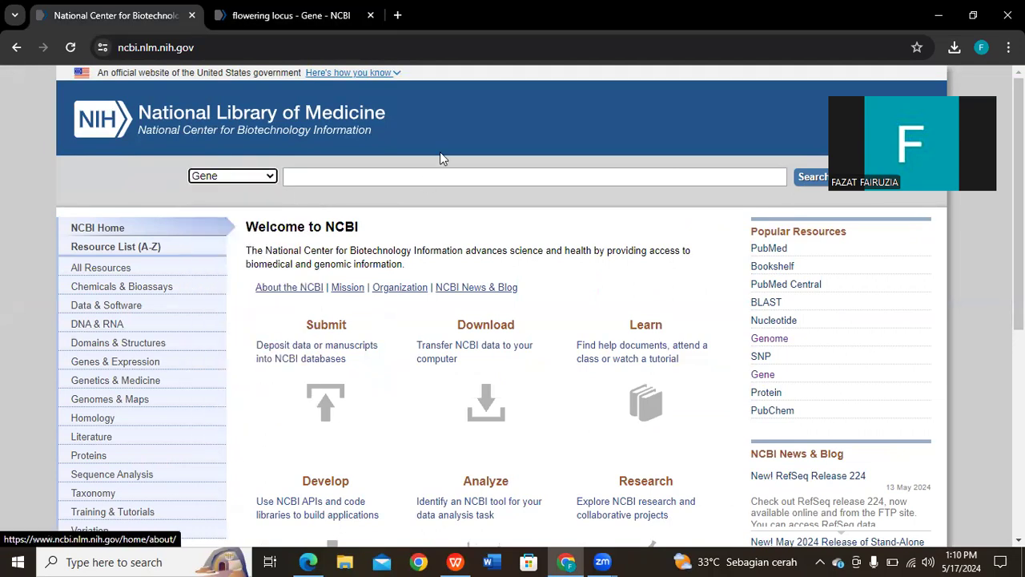
pyautogui.click(756, 175)
pyautogui.write('flower')
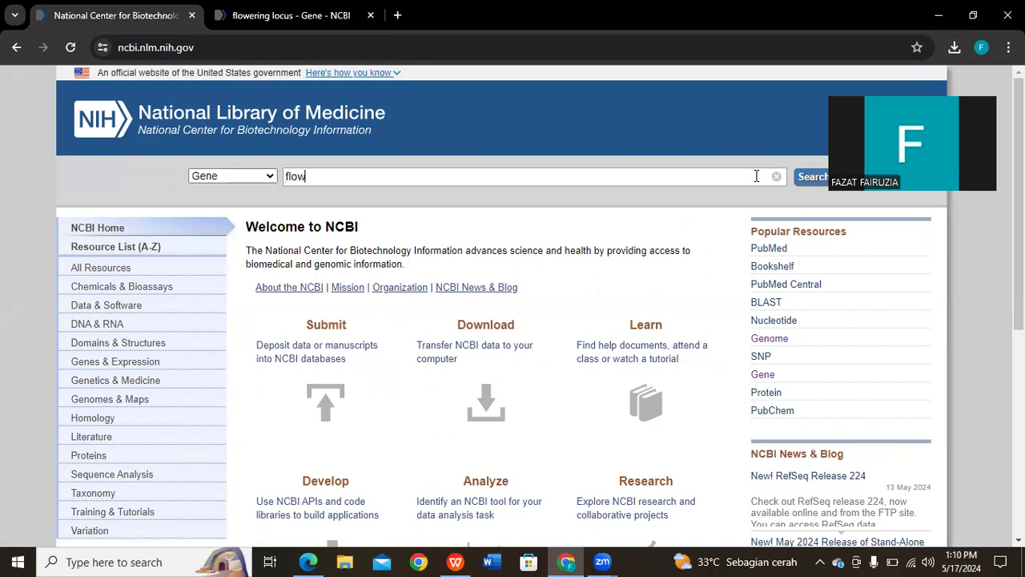
pyautogui.write('ing locus')
pyautogui.press('Return')
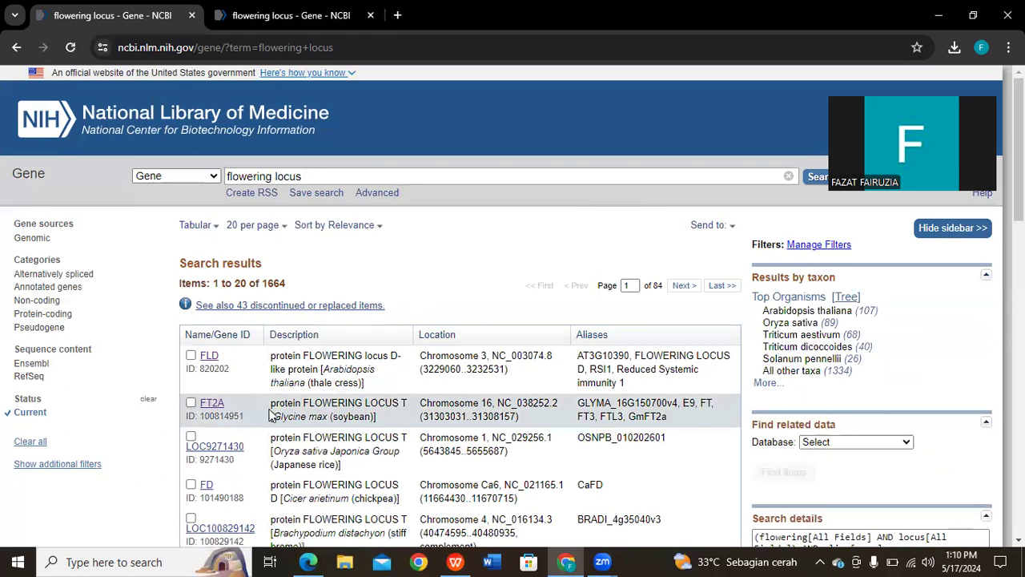
# Look through the first page of flowering locus results, checking the gene descriptions and organisms
pyautogui.scroll(-3, 348, 433)
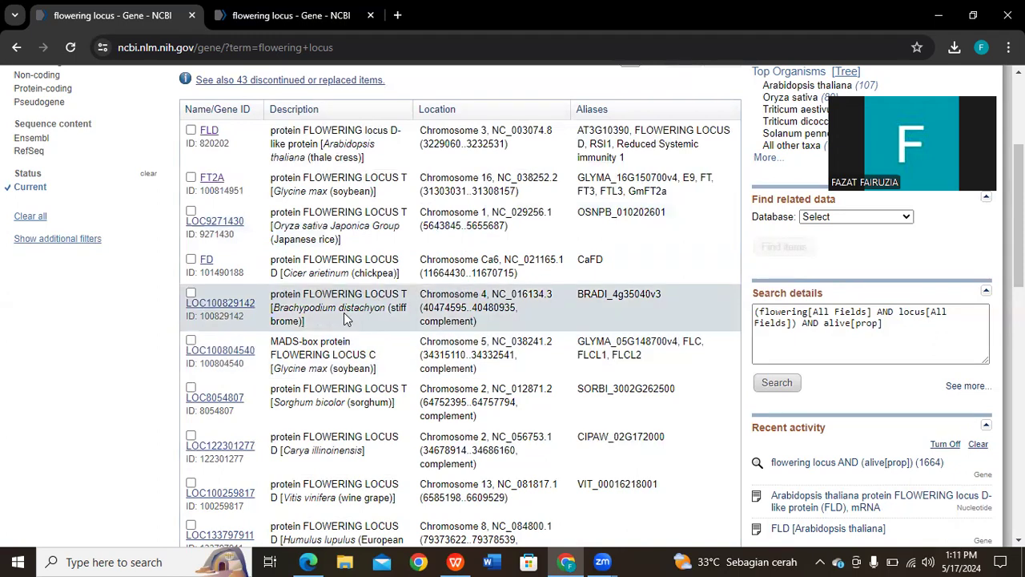
pyautogui.scroll(-1, 336, 482)
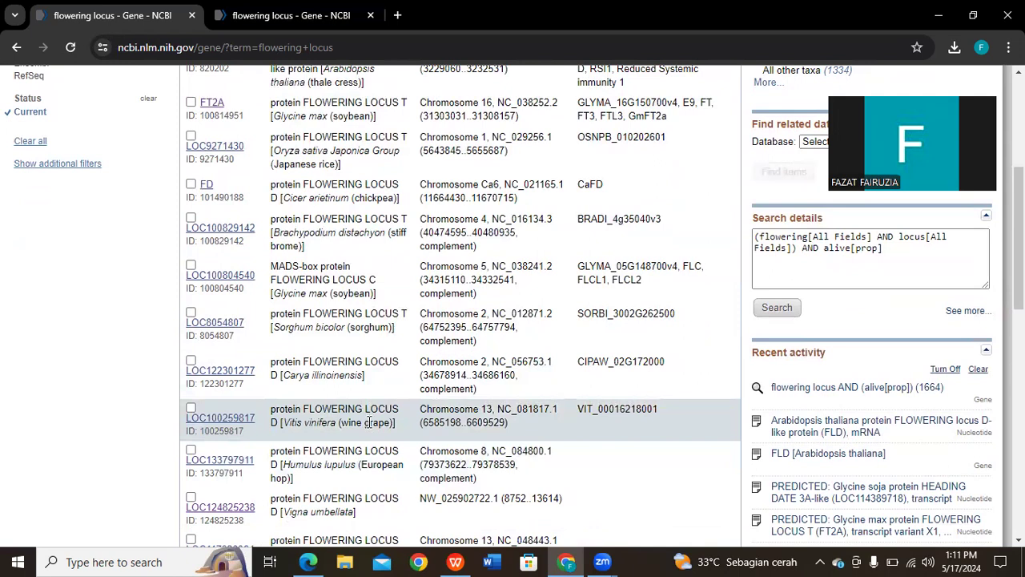
pyautogui.scroll(-2, 368, 422)
pyautogui.scroll(-4, 369, 429)
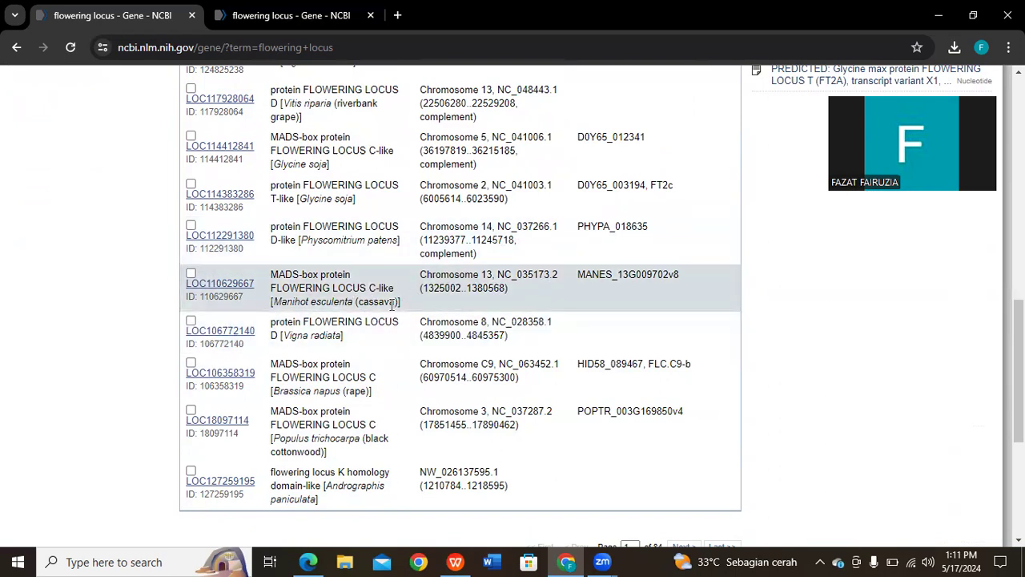
pyautogui.scroll(-3, 367, 393)
pyautogui.scroll(4, 367, 393)
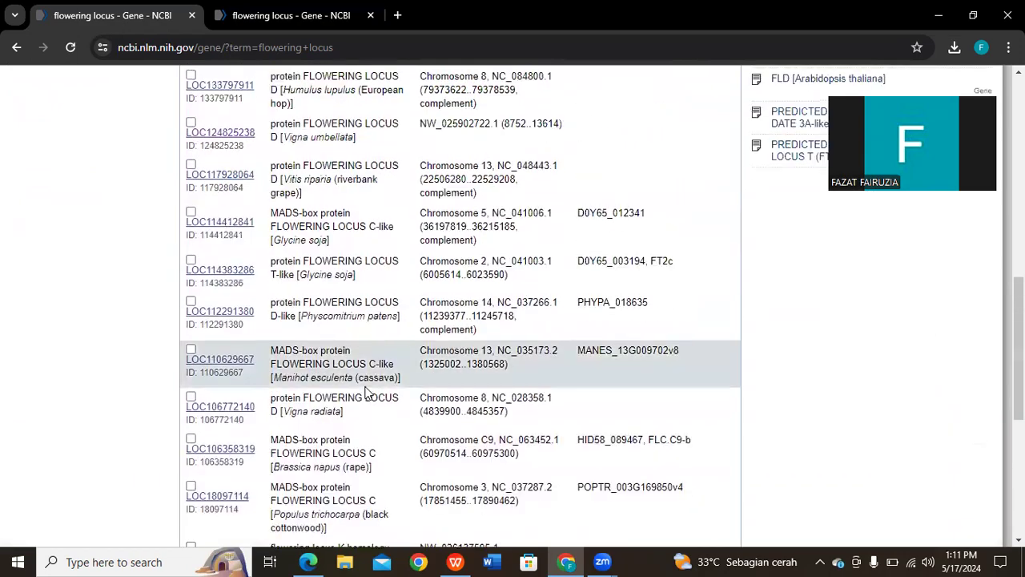
pyautogui.scroll(10, 366, 391)
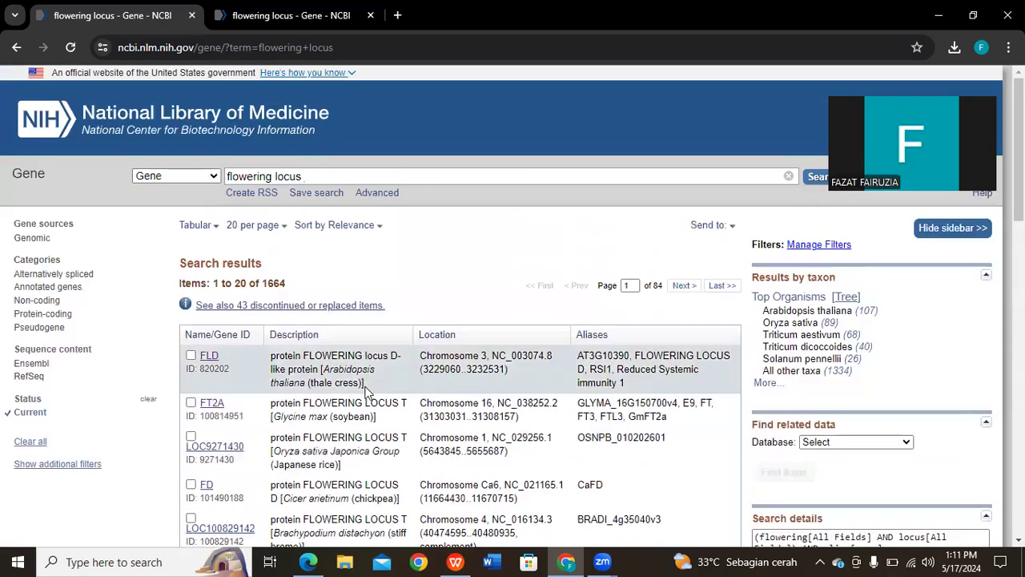
# Open the gene record LOC100259817, protein FLOWERING LOCUS D of Vitis vinifera (wine grape), from the results
pyautogui.scroll(-3, 366, 390)
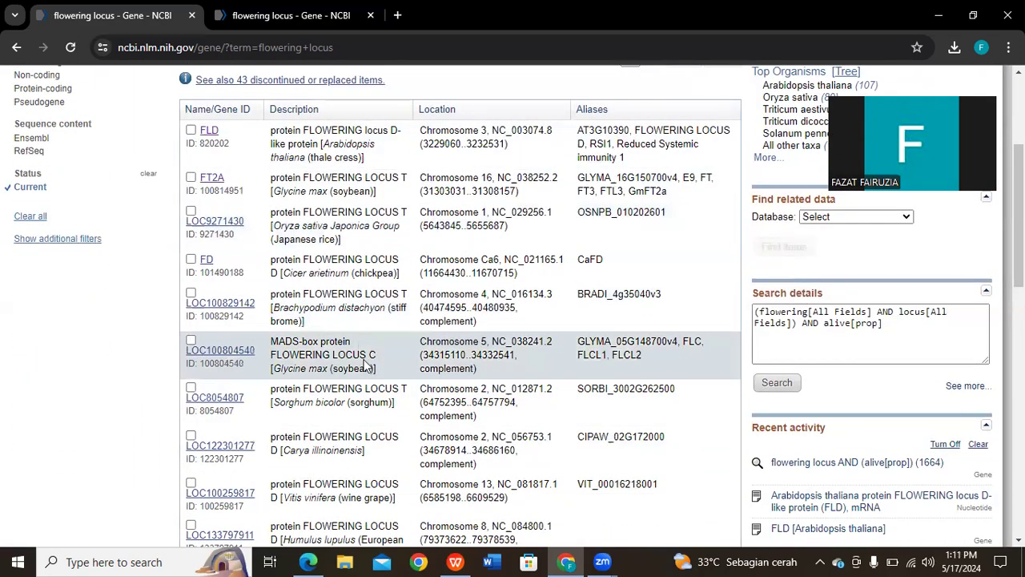
pyautogui.scroll(-2, 337, 364)
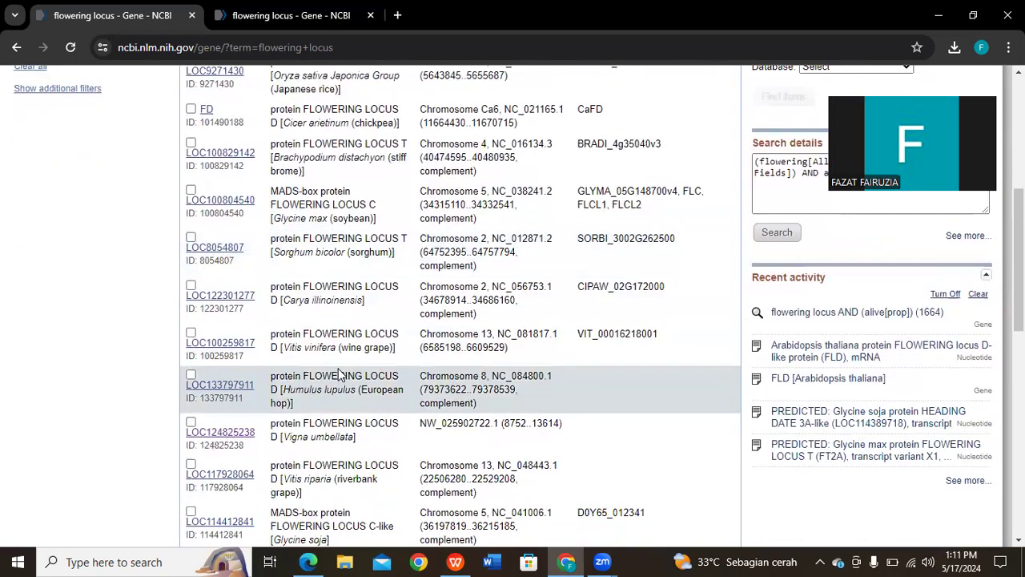
pyautogui.click(221, 344)
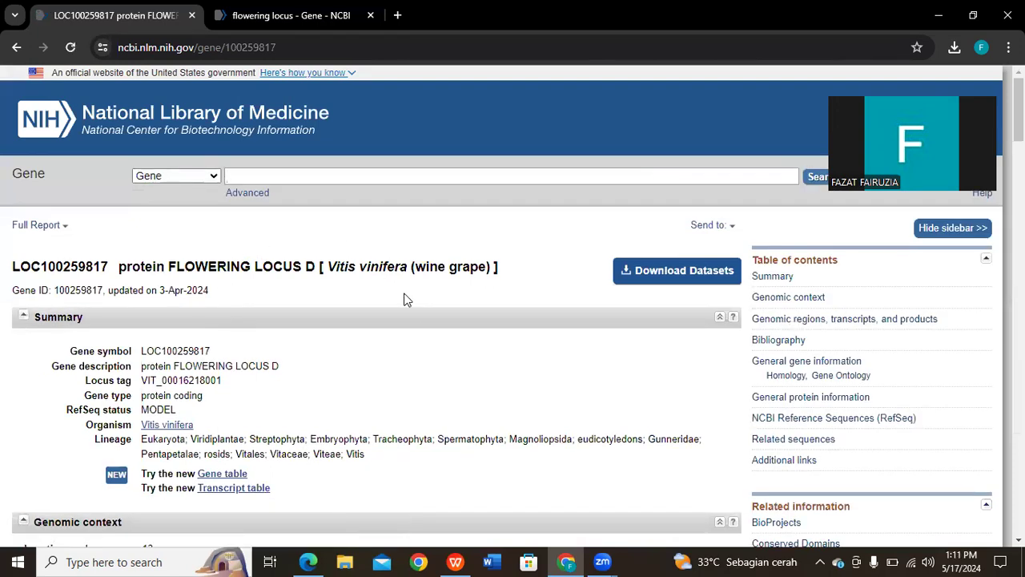
# Examine the gene record's summary, genomic context, and genomic regions, transcripts, and products sections
pyautogui.scroll(-1, 427, 319)
pyautogui.scroll(-15, 427, 319)
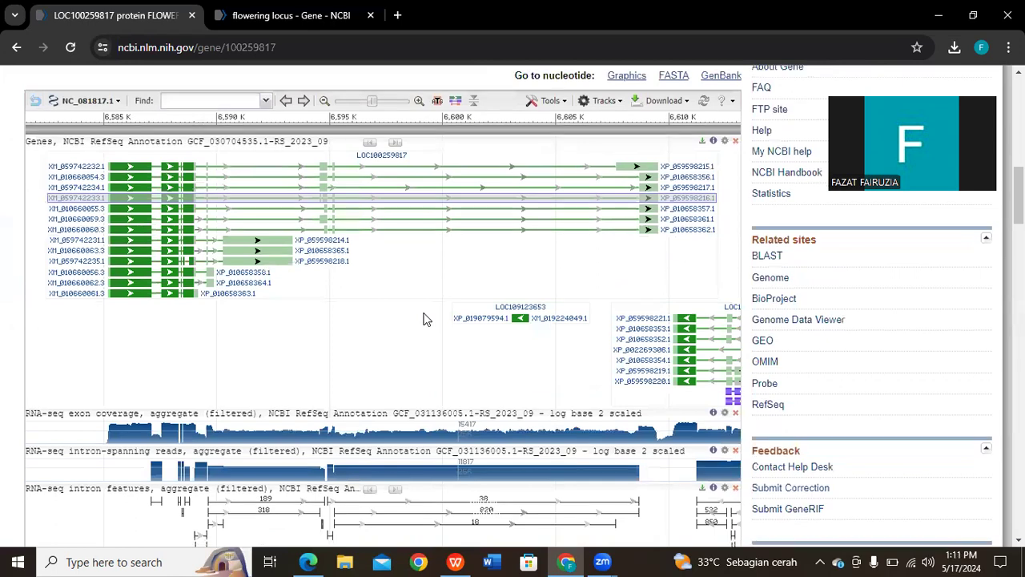
pyautogui.scroll(-5, 422, 324)
pyautogui.scroll(-5, 418, 320)
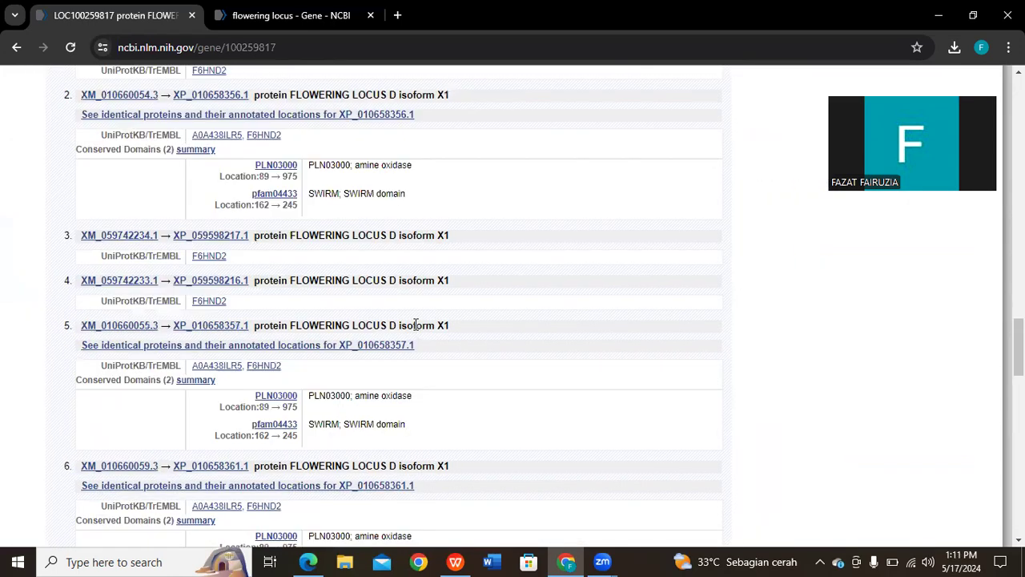
pyautogui.scroll(20, 504, 348)
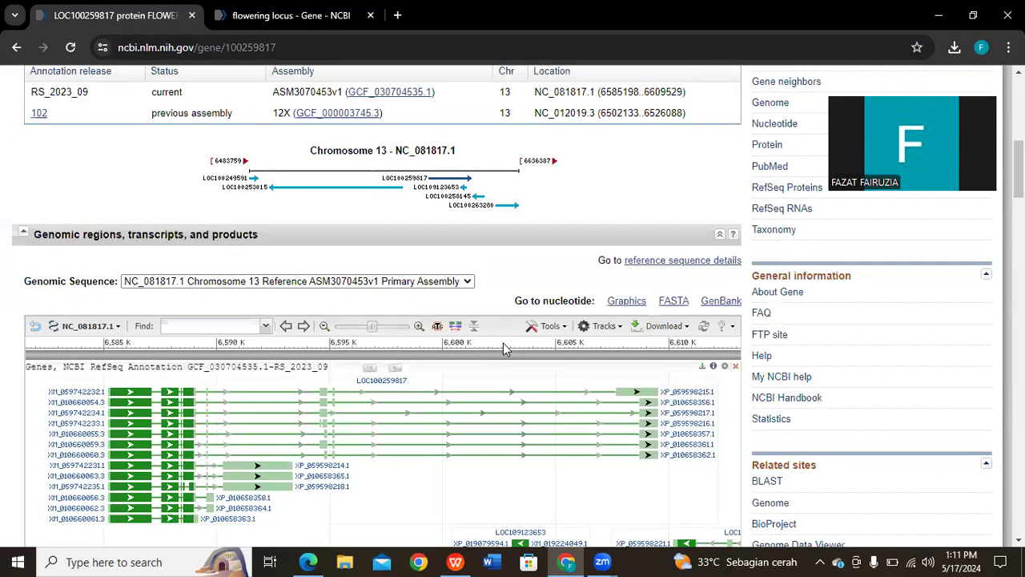
pyautogui.scroll(3, 504, 348)
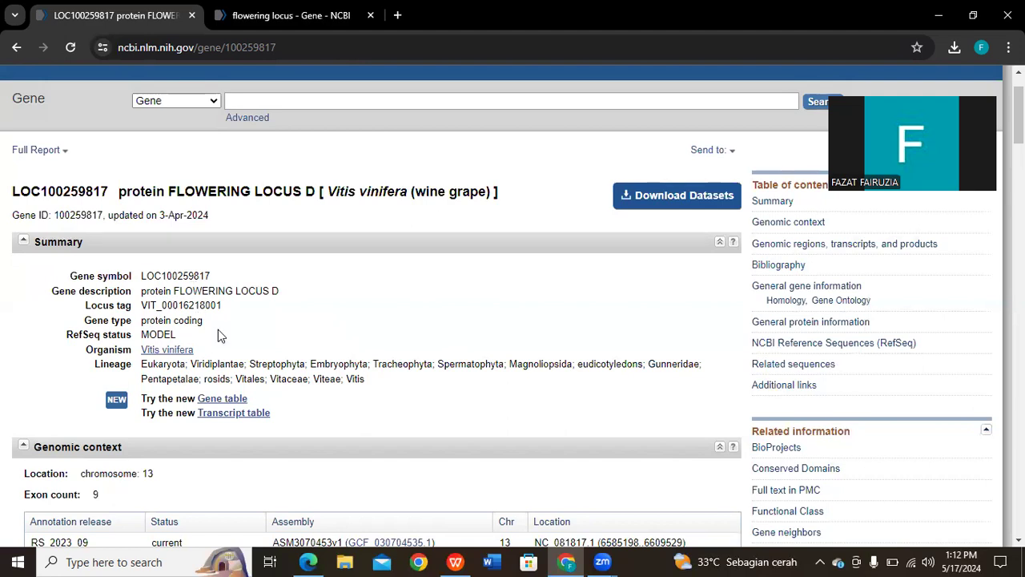
pyautogui.scroll(-3, 298, 428)
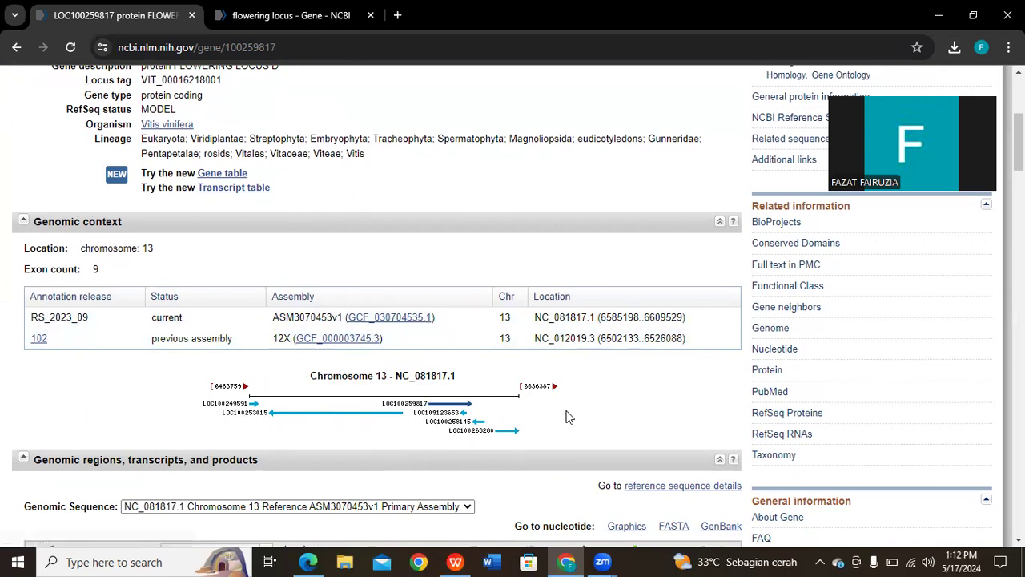
pyautogui.scroll(-2, 572, 414)
pyautogui.scroll(-3, 565, 410)
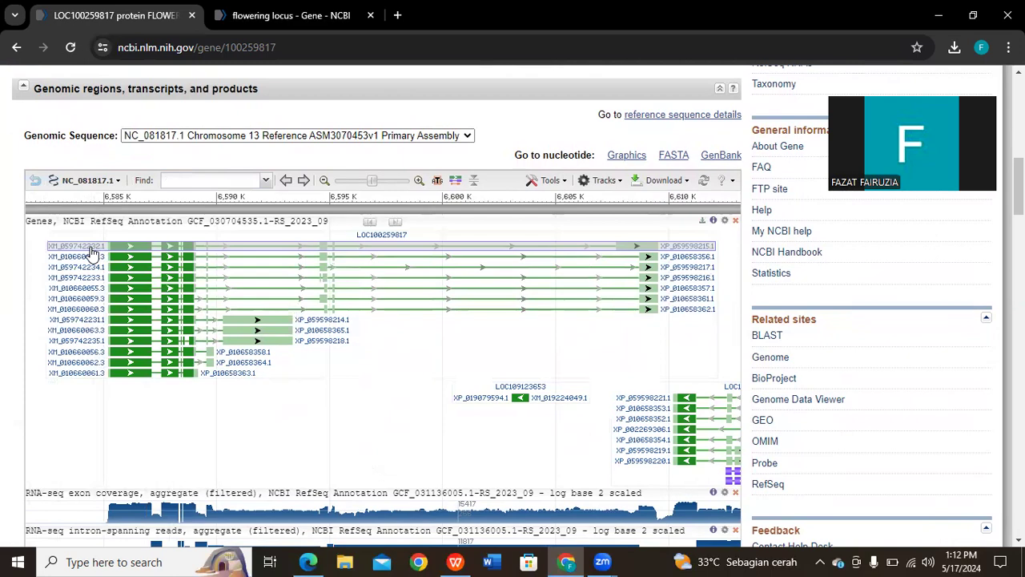
# Download the XP_010658363.1 protein FASTA file for transcript XM_010660061.3 from the genomic regions, transcripts, and products graphic
pyautogui.moveTo(92, 255)
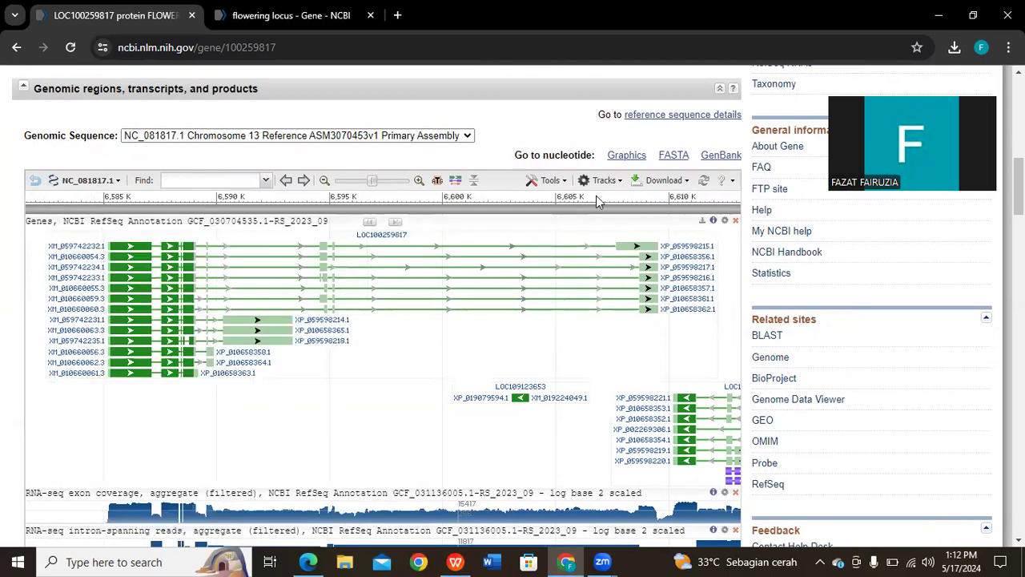
pyautogui.scroll(1, 564, 293)
pyautogui.scroll(4, 564, 294)
pyautogui.scroll(-4, 497, 272)
pyautogui.scroll(4, 100, 314)
pyautogui.scroll(-4, 282, 297)
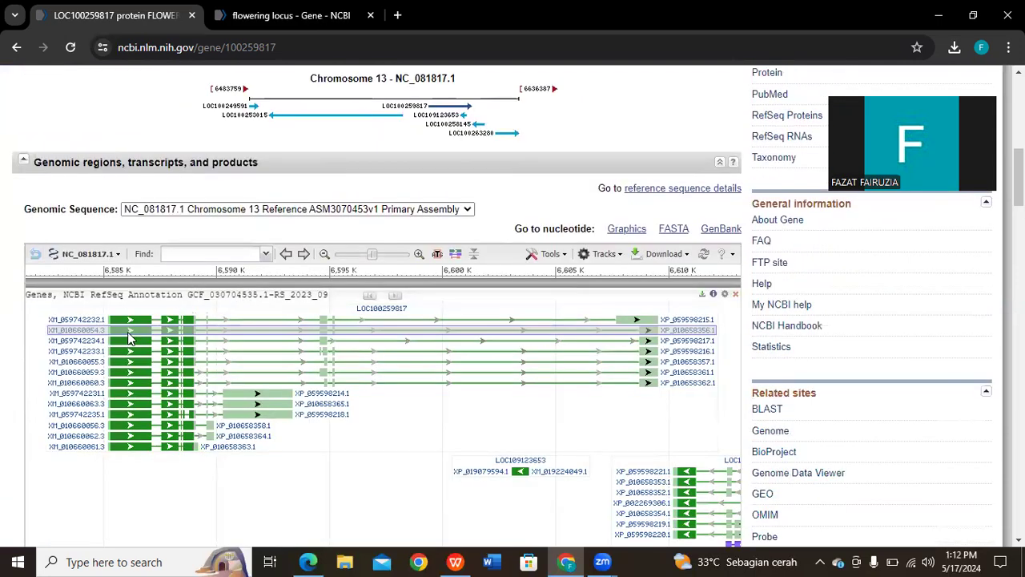
pyautogui.scroll(-4, 297, 455)
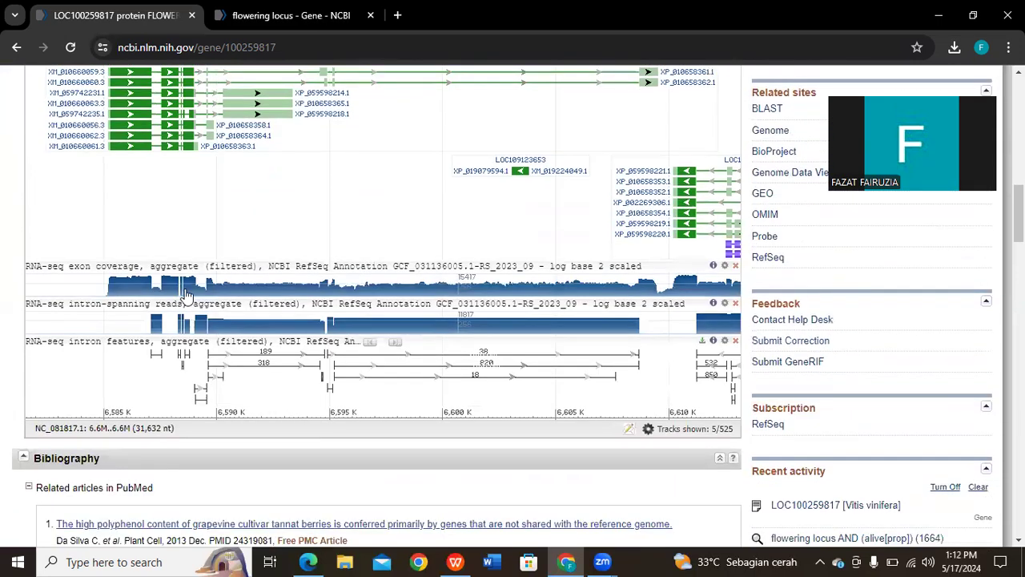
pyautogui.moveTo(72, 152)
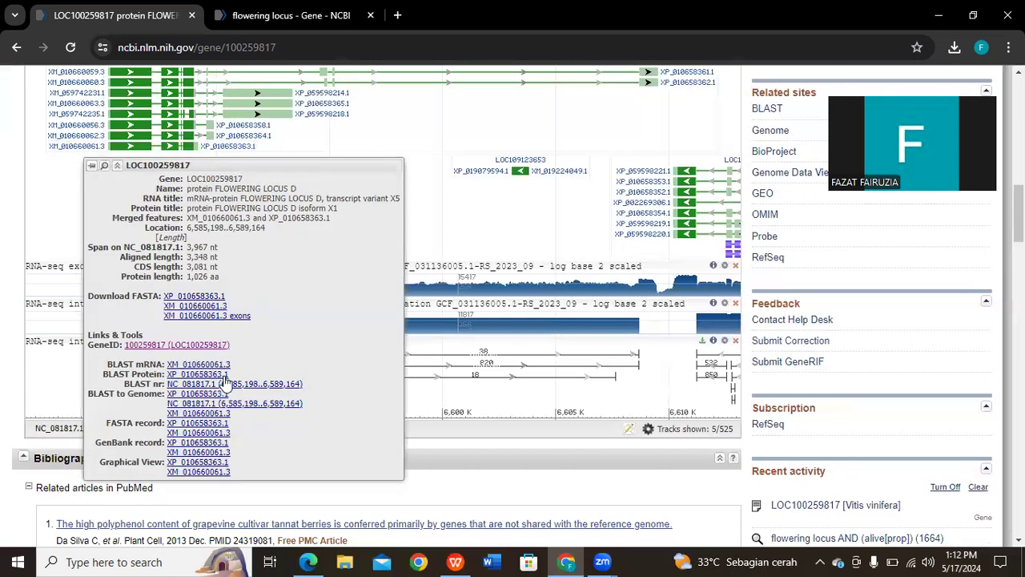
pyautogui.click(185, 296)
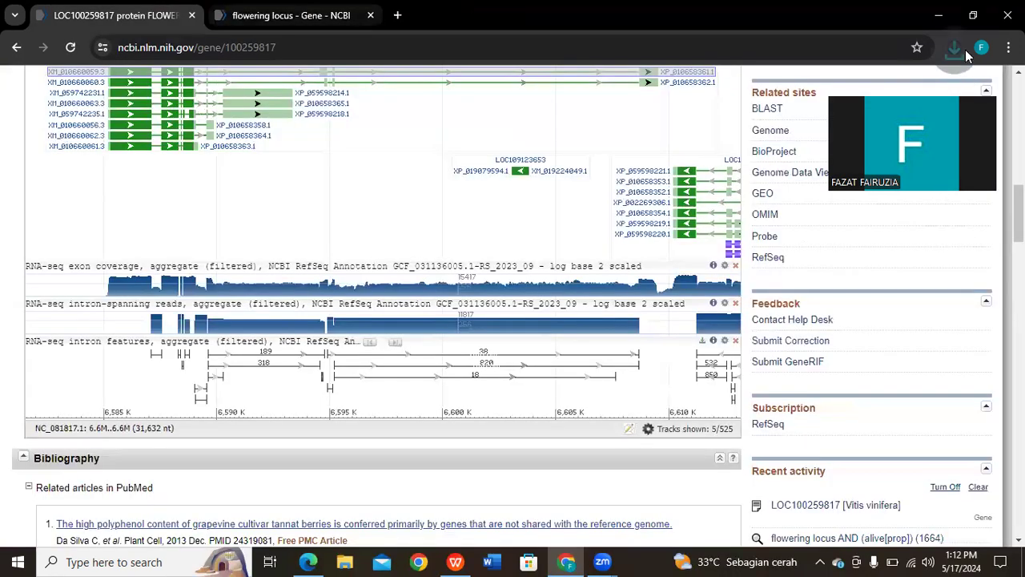
# Examine the gene record's Gene Ontology functions, general protein information, RefSeq mRNA and protein isoforms, and related sequences
pyautogui.scroll(-3, 185, 321)
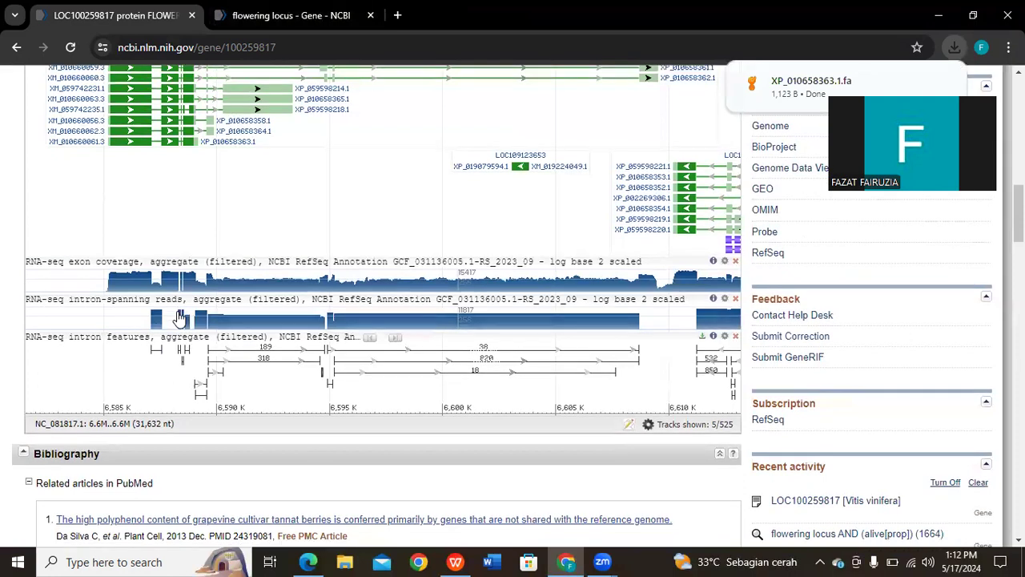
pyautogui.scroll(-3, 184, 320)
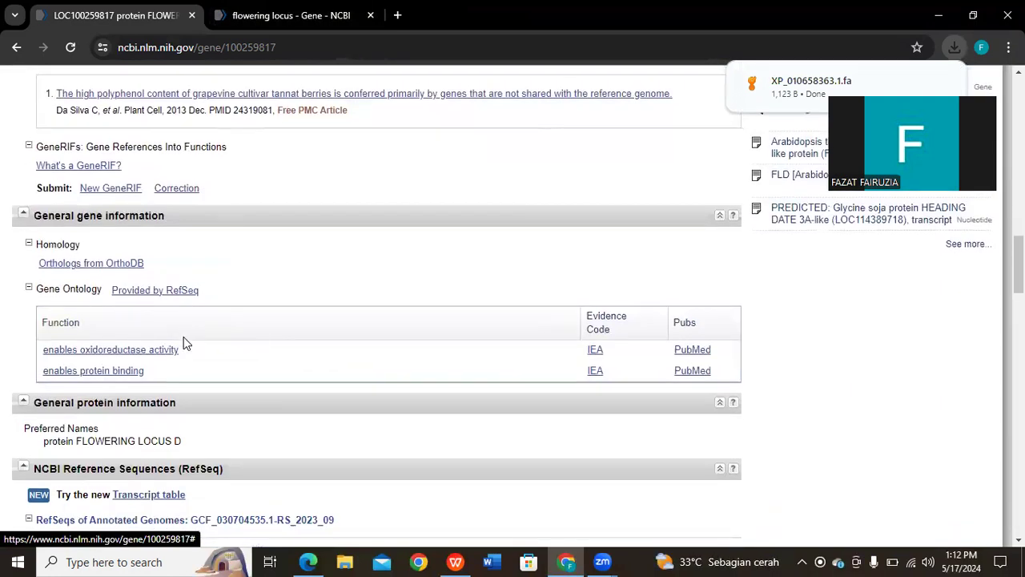
pyautogui.scroll(-3, 183, 342)
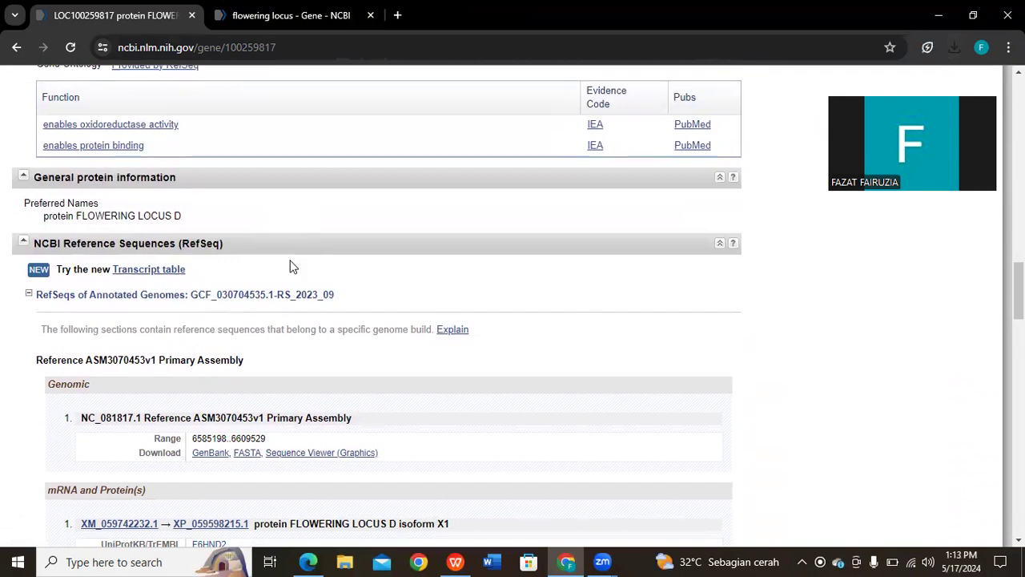
pyautogui.scroll(-2, 293, 267)
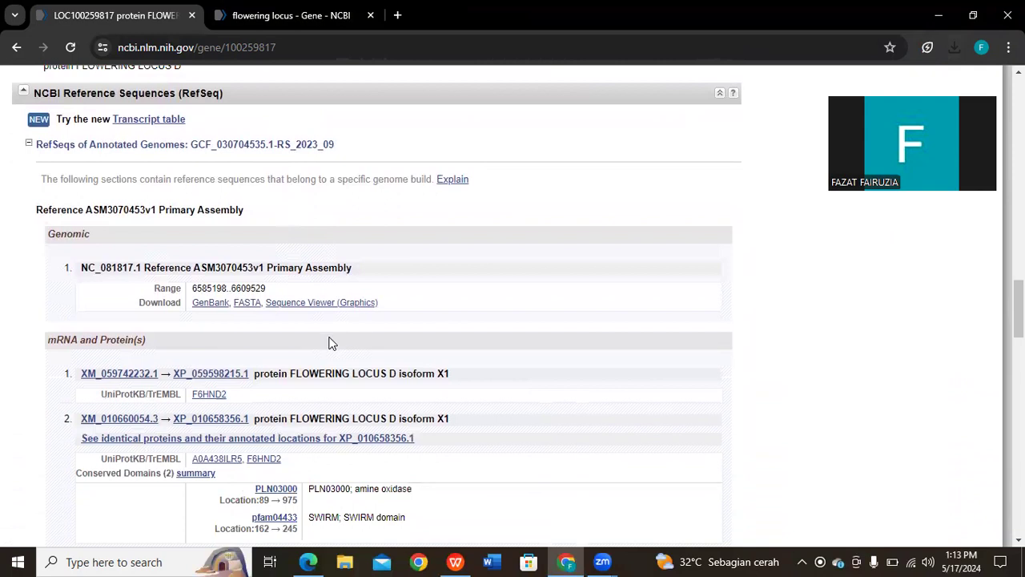
pyautogui.scroll(-2, 487, 428)
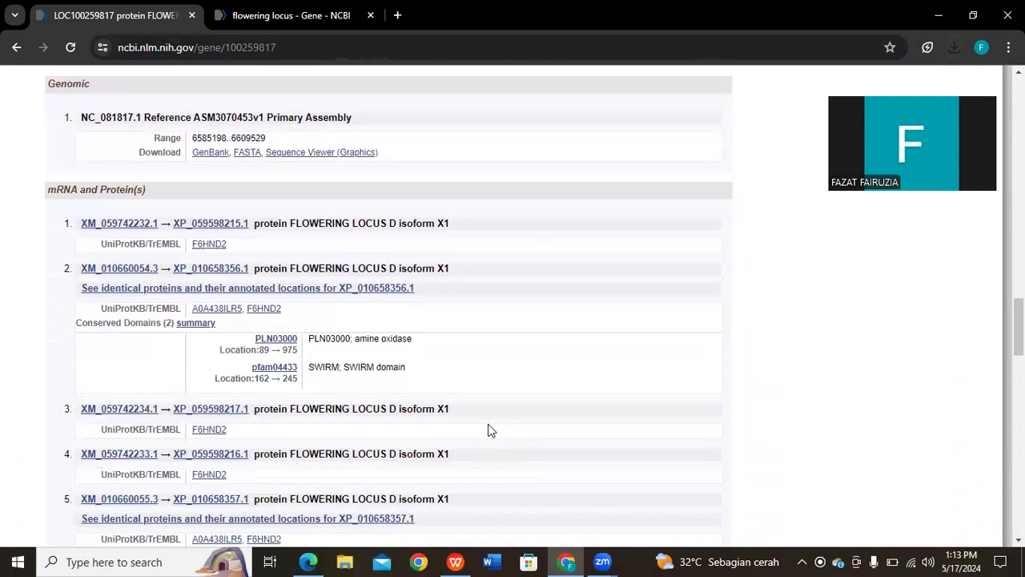
pyautogui.scroll(-3, 280, 248)
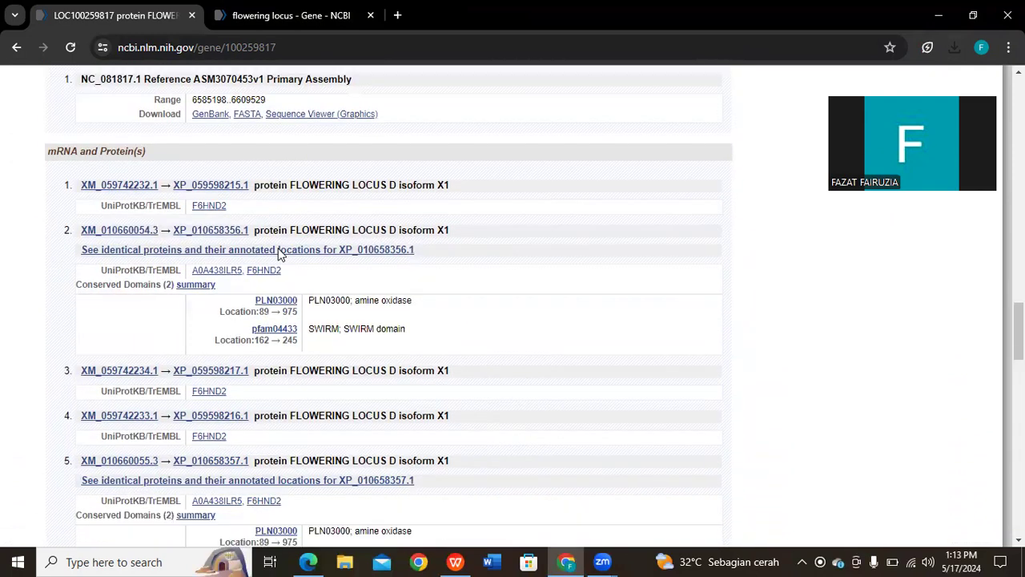
pyautogui.scroll(-1, 580, 356)
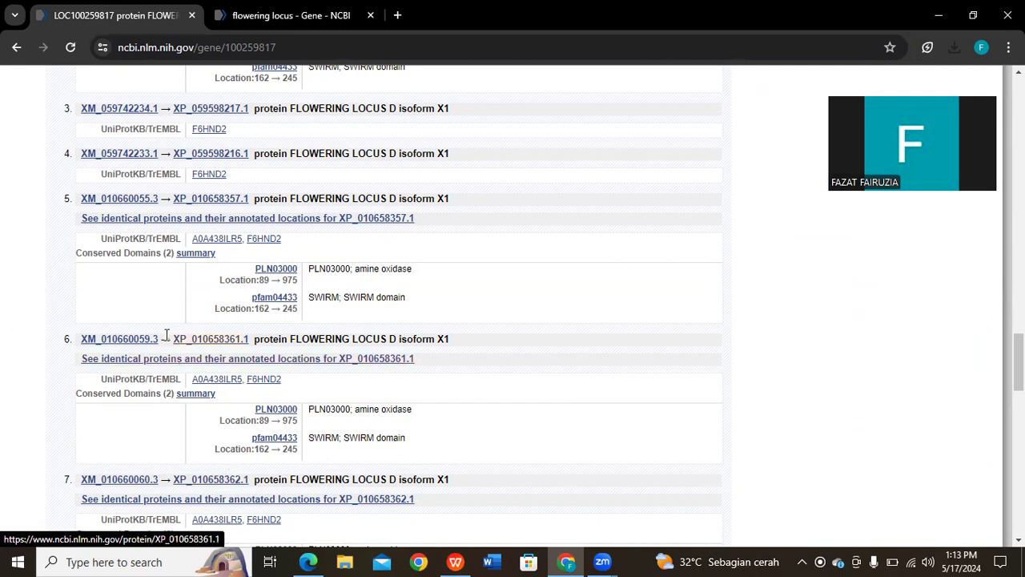
pyautogui.scroll(-2, 493, 436)
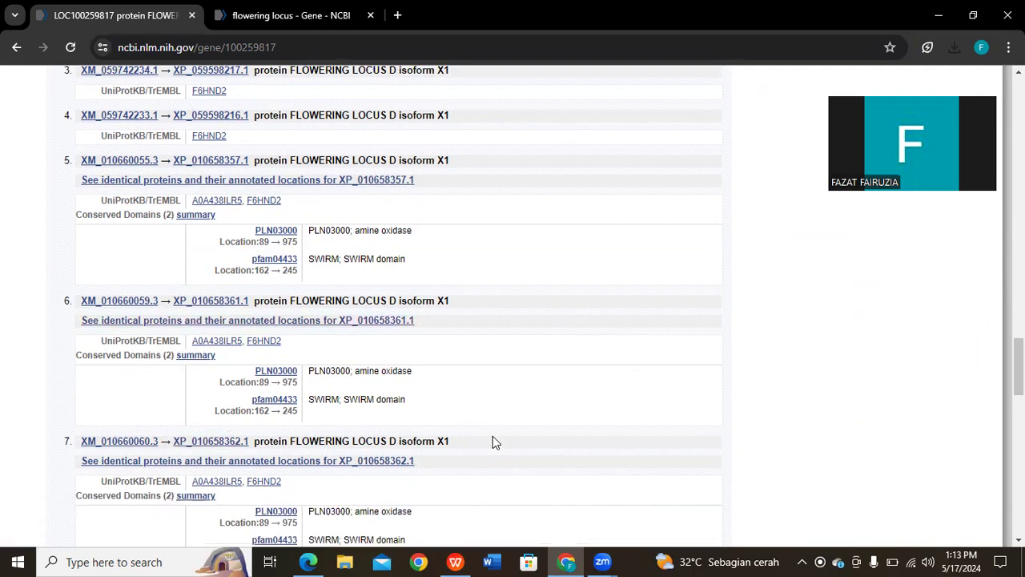
pyautogui.scroll(-6, 493, 436)
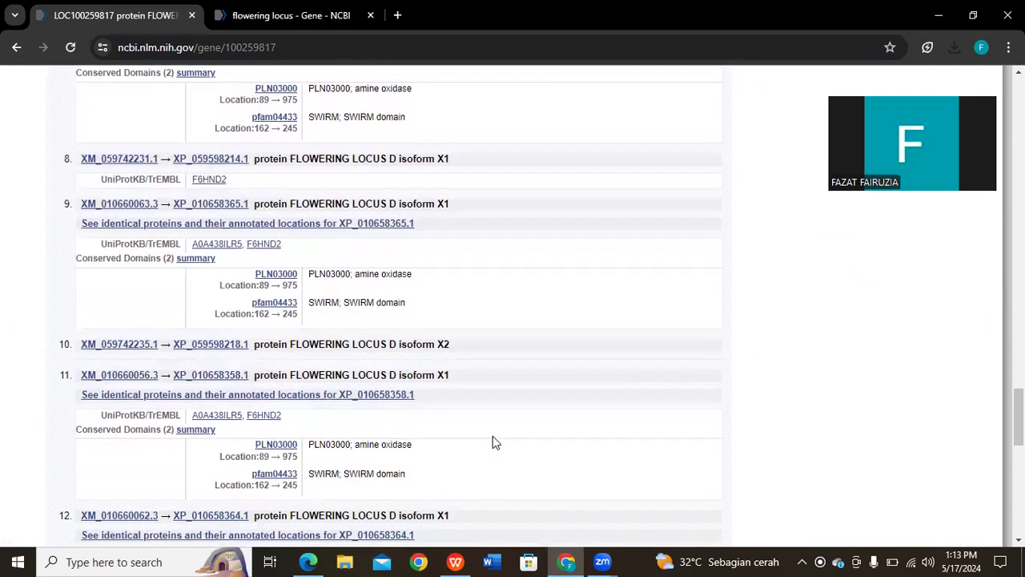
pyautogui.scroll(-4, 493, 435)
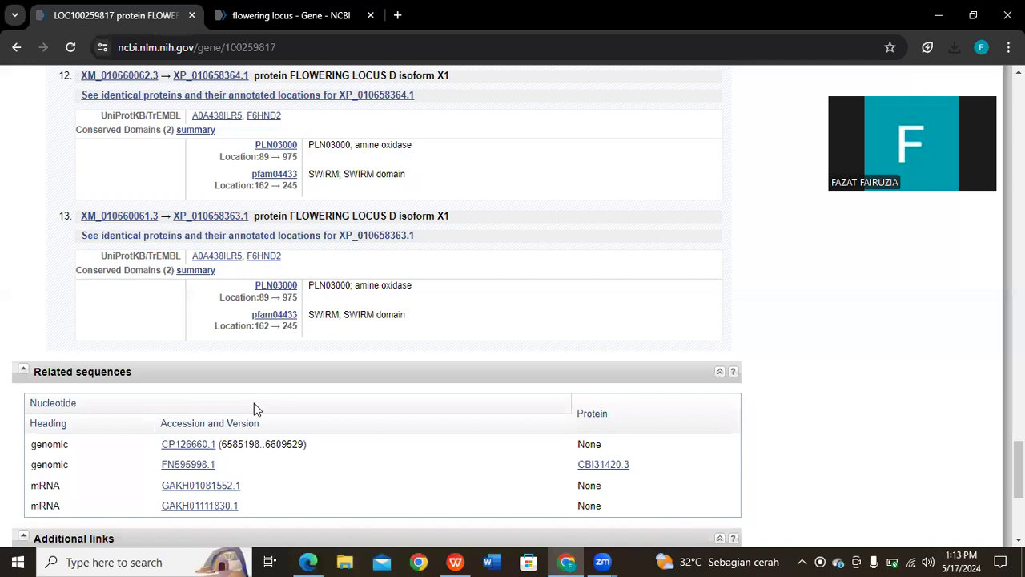
pyautogui.scroll(-2, 237, 439)
pyautogui.scroll(-2, 313, 415)
# Open protein XP_059598215.1, the first entry under mRNA and Protein(s), in a new tab and switch to it
pyautogui.scroll(15, 332, 374)
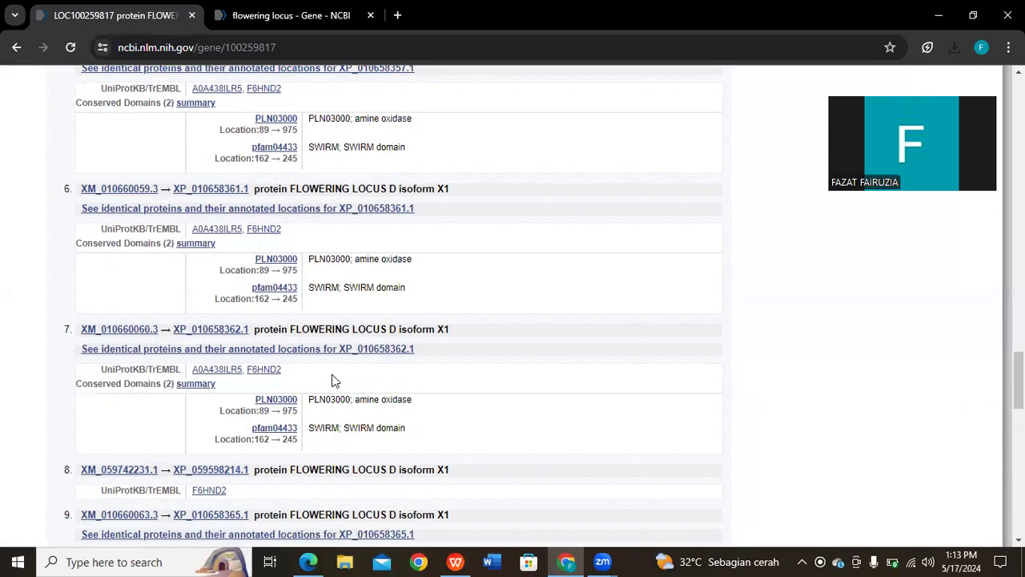
pyautogui.scroll(3, 335, 375)
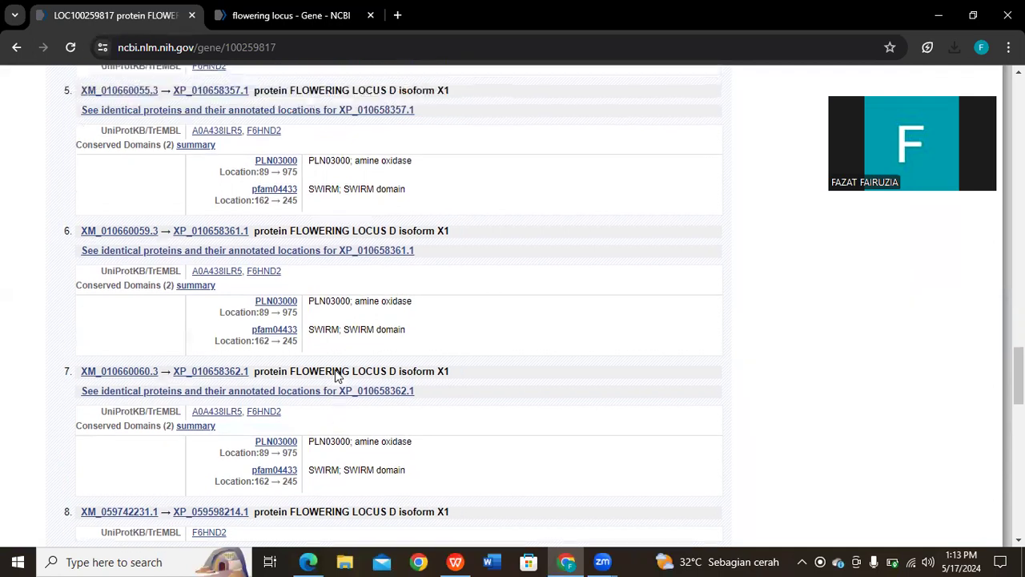
pyautogui.scroll(3, 328, 375)
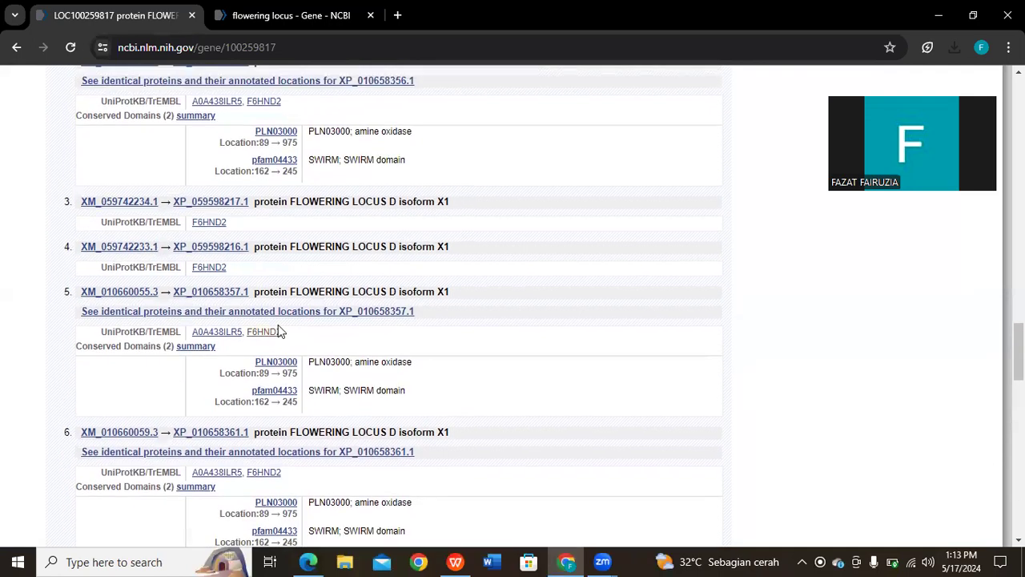
pyautogui.moveTo(205, 282); pyautogui.dragTo(865, 384)
pyautogui.click(859, 389)
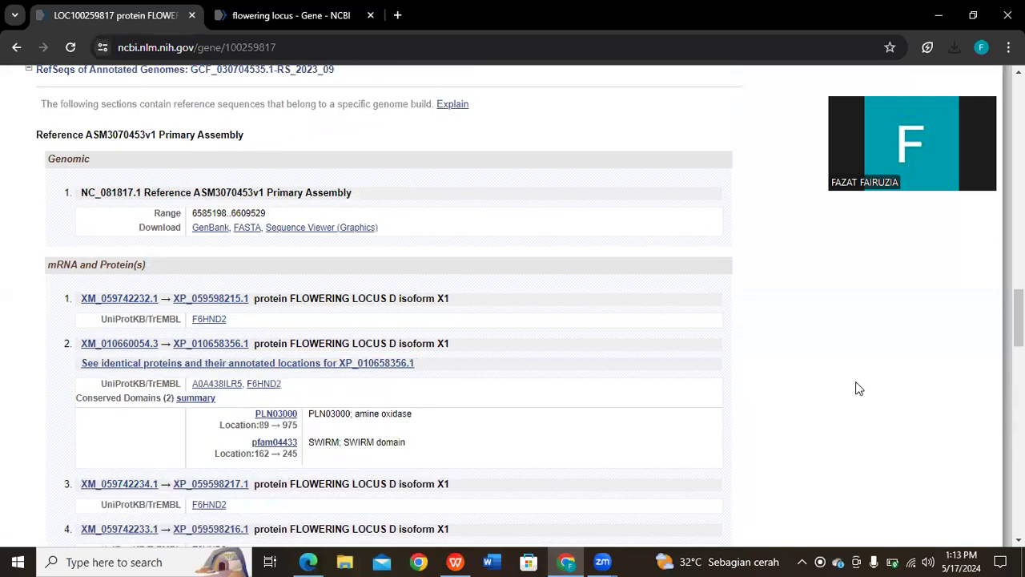
pyautogui.rightClick(195, 302)
pyautogui.click(216, 317)
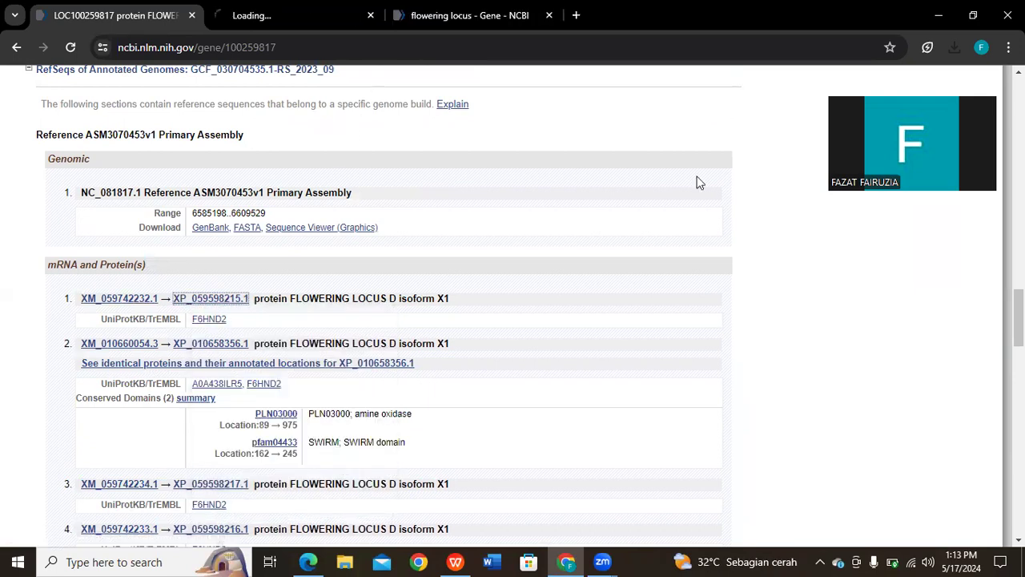
pyautogui.hotkey('ctrl', 'Tab')
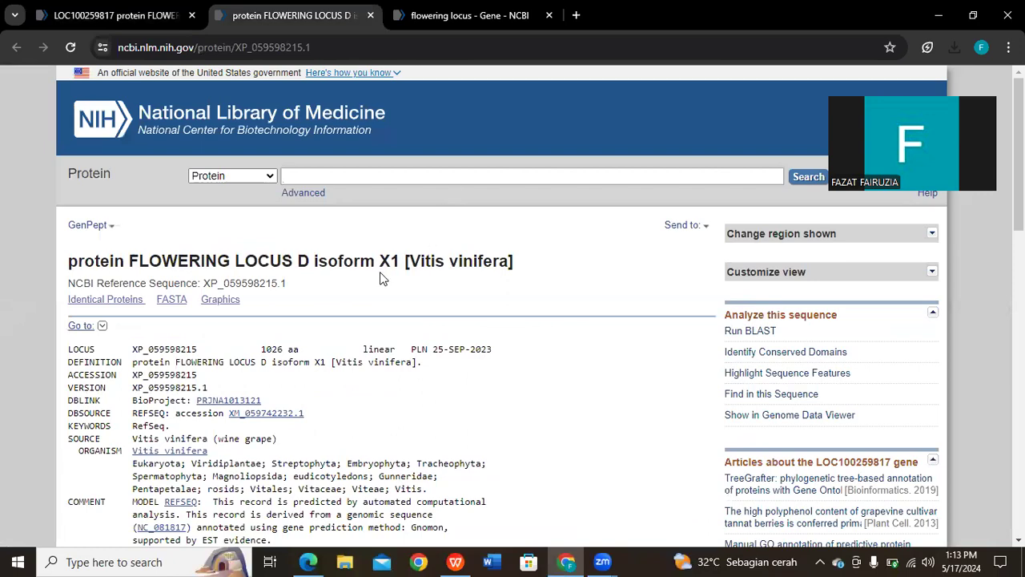
# Review the GenPept record's header, annotation data, and features, highlighting the protein's accession number
pyautogui.scroll(-3, 380, 278)
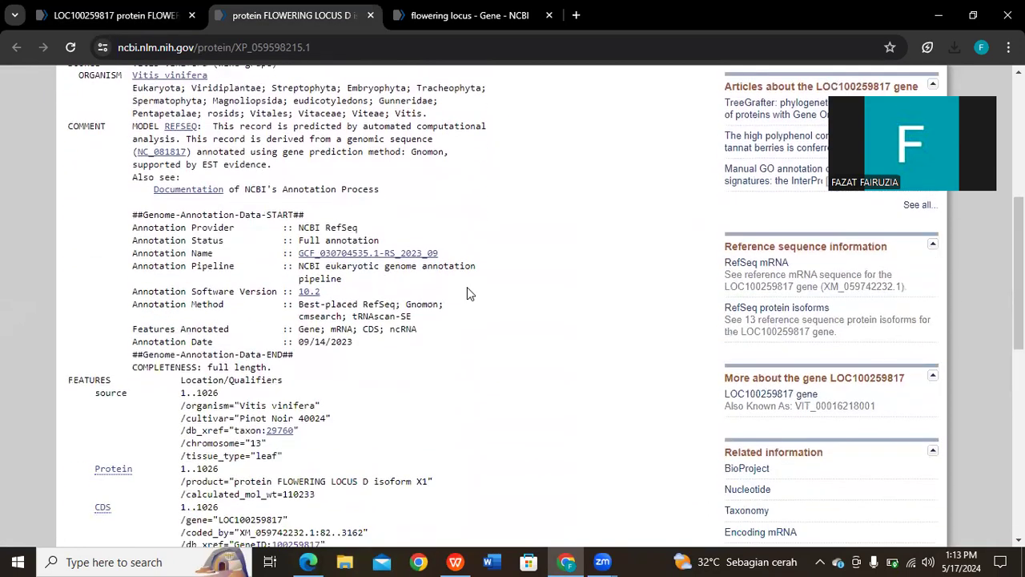
pyautogui.scroll(3, 520, 304)
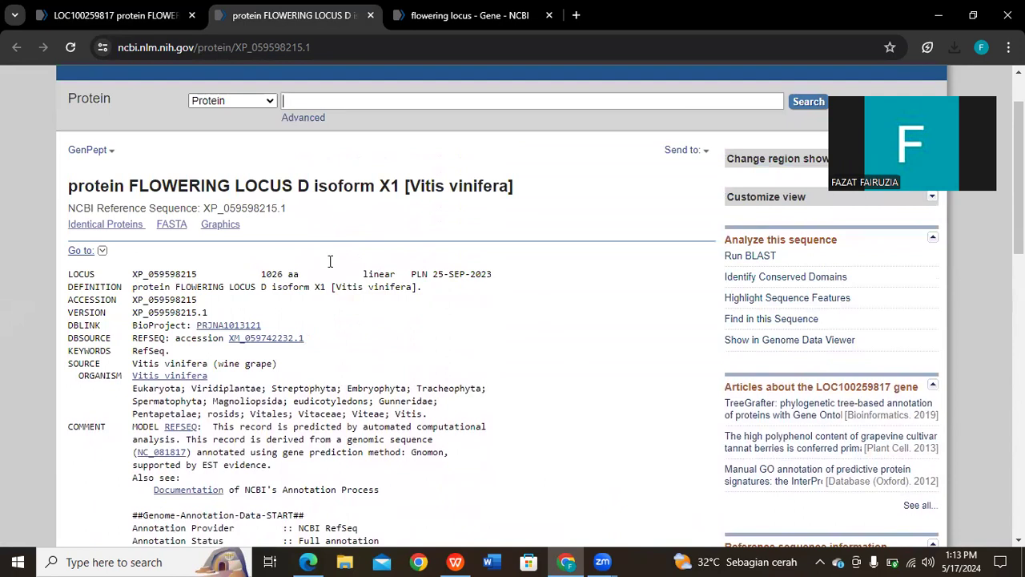
pyautogui.scroll(-1, 272, 338)
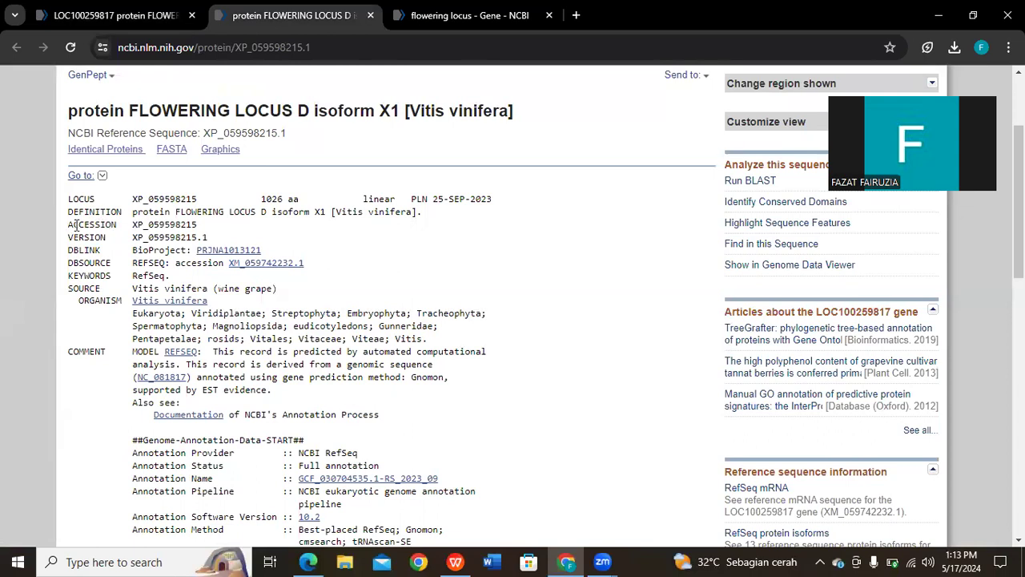
pyautogui.moveTo(133, 224); pyautogui.dragTo(192, 226)
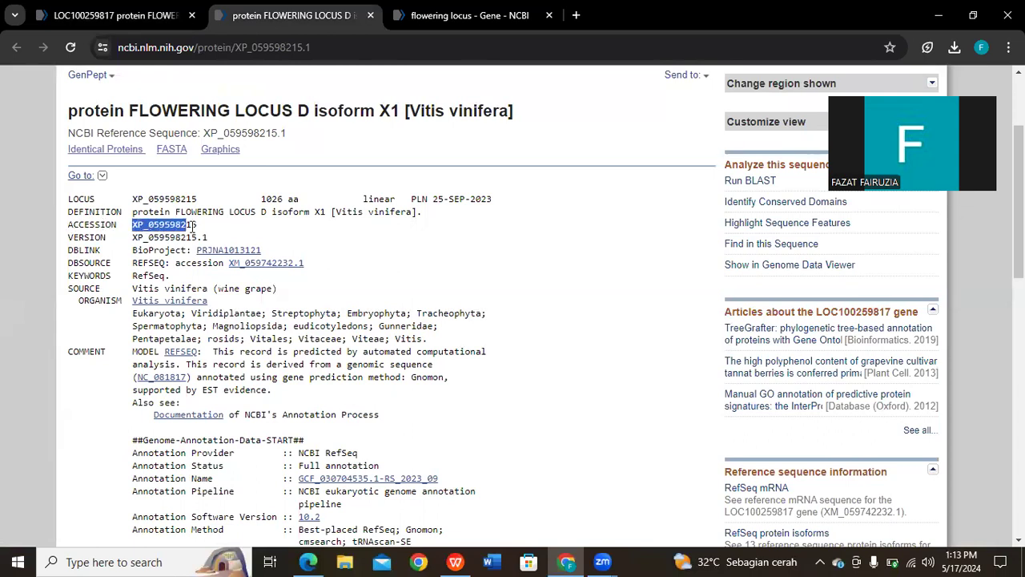
pyautogui.click(218, 237)
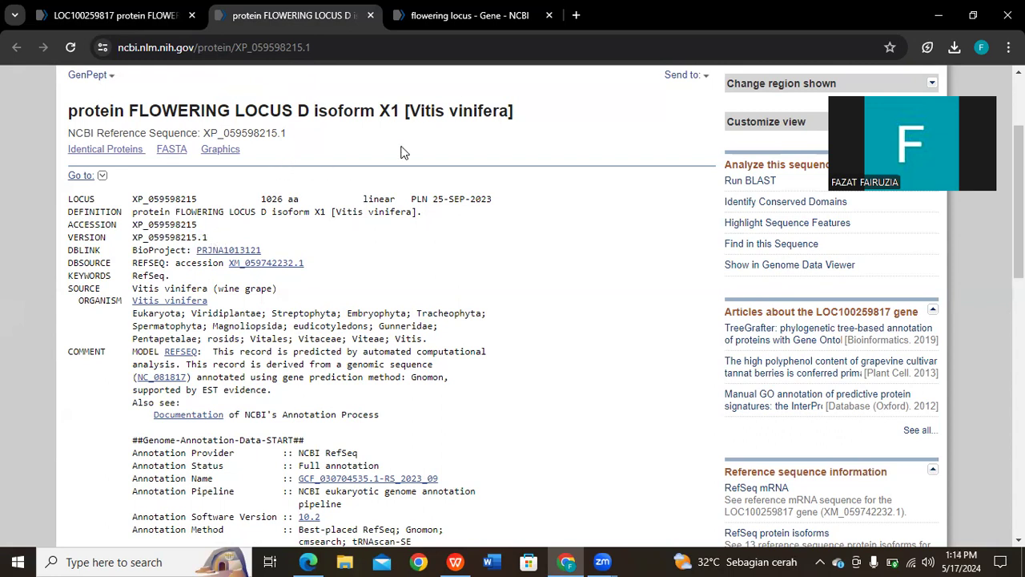
pyautogui.scroll(-3, 405, 152)
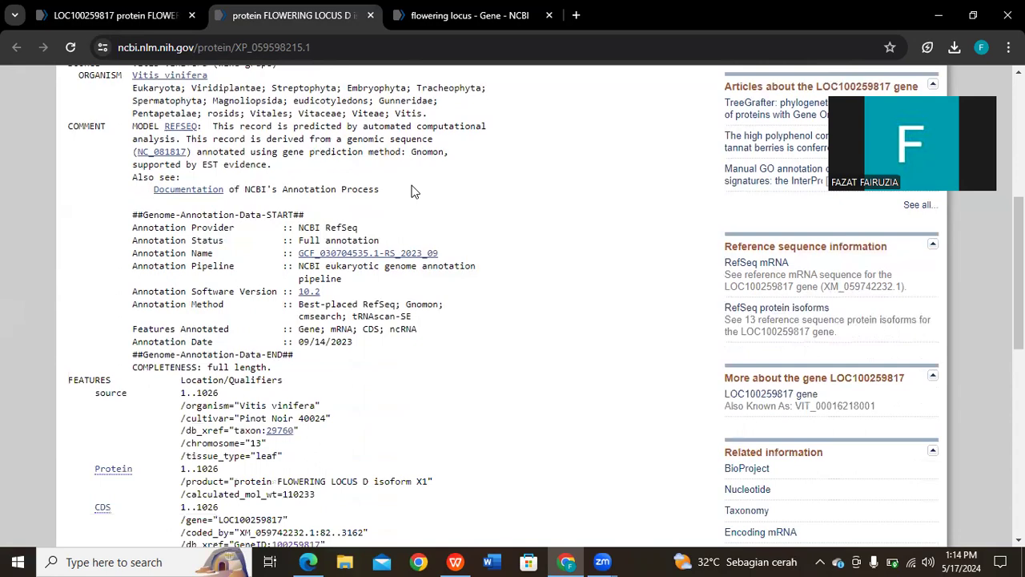
pyautogui.scroll(-3, 412, 196)
pyautogui.scroll(1, 440, 213)
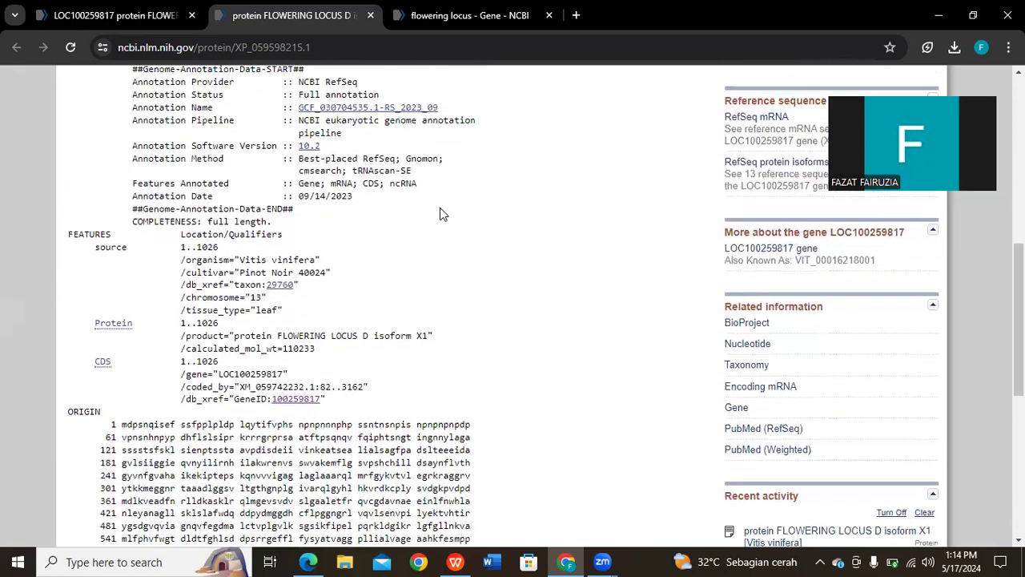
pyautogui.scroll(5, 440, 209)
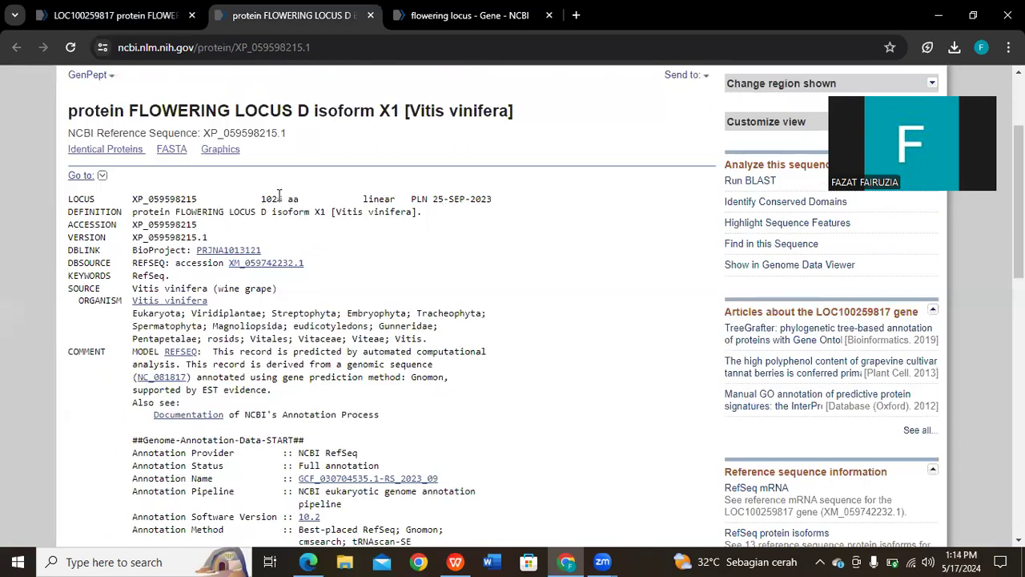
# Highlight the amino acid length on the LOCUS line and check it against the sequence under ORIGIN
pyautogui.moveTo(262, 198); pyautogui.dragTo(282, 199)
pyautogui.scroll(-13, 709, 348)
pyautogui.scroll(2, 701, 351)
pyautogui.scroll(1, 695, 351)
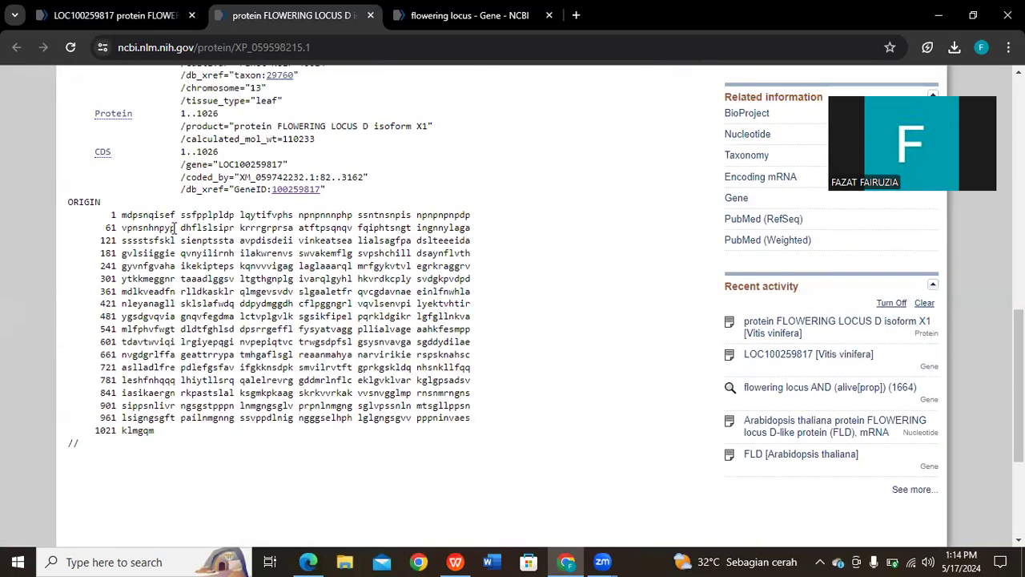
pyautogui.scroll(8, 512, 358)
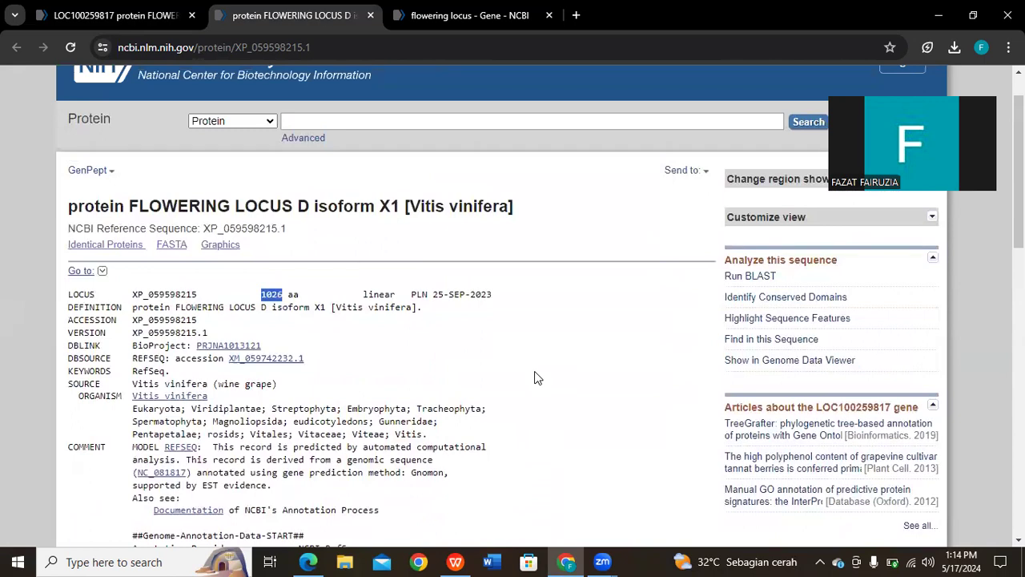
# Display the XP_059598215.1 protein record in FASTA format and view its amino acid sequence
pyautogui.click(102, 272)
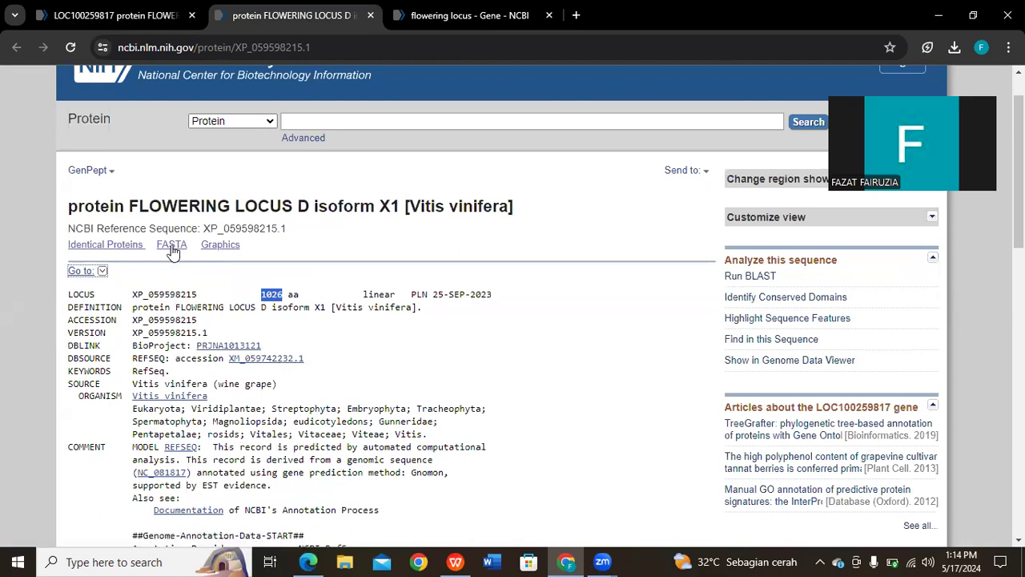
pyautogui.scroll(-1, 183, 285)
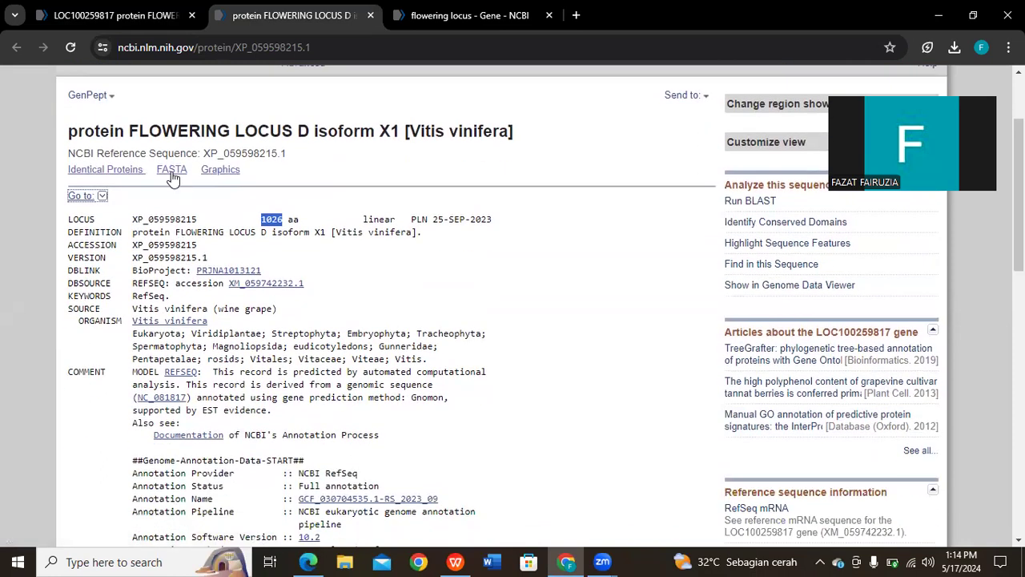
pyautogui.click(172, 169)
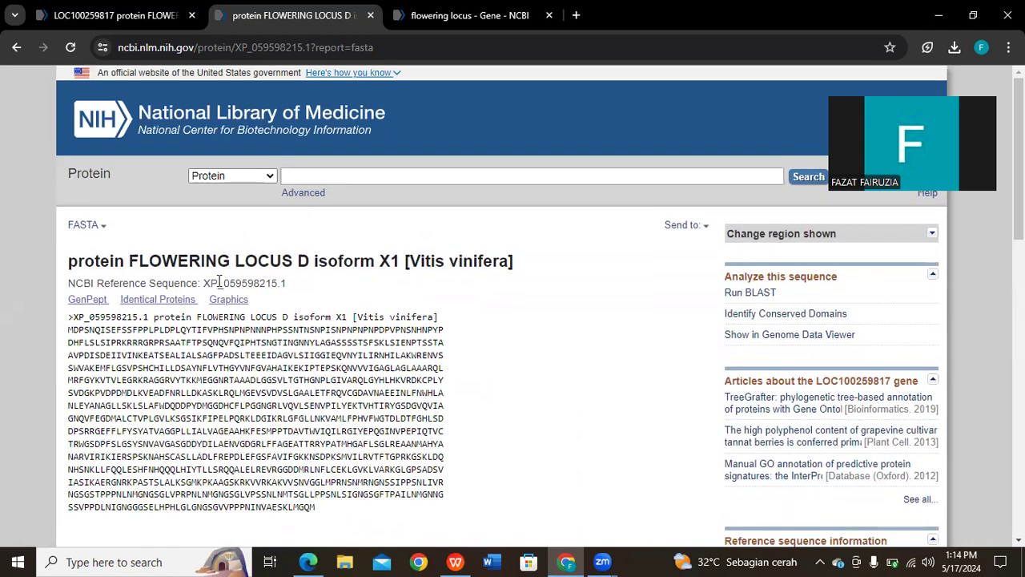
pyautogui.scroll(-3, 208, 321)
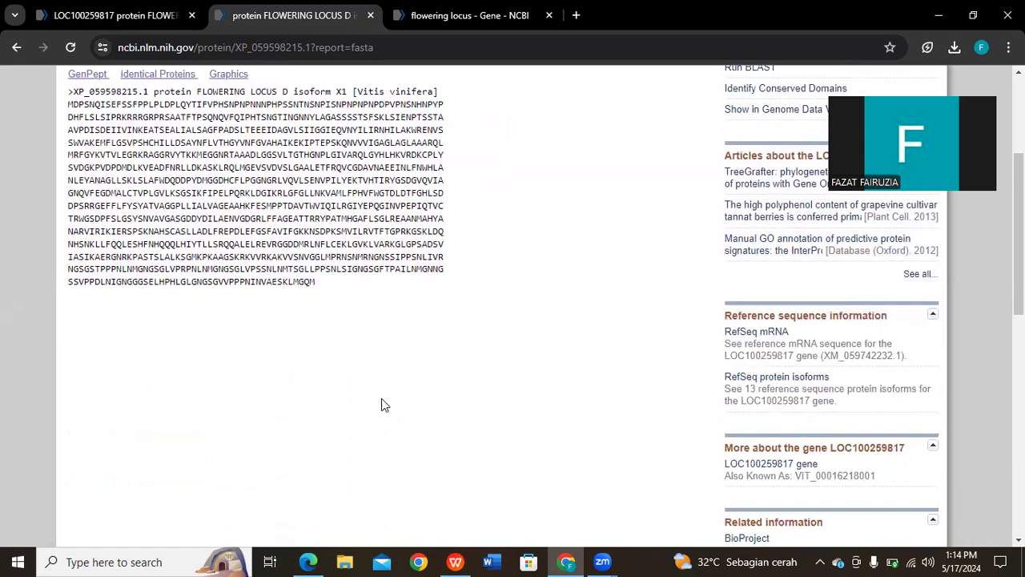
# Examine the protein's FASTA sequence and the reference sequence, gene, and related information links provided with it
pyautogui.scroll(4, 561, 433)
pyautogui.scroll(-3, 654, 454)
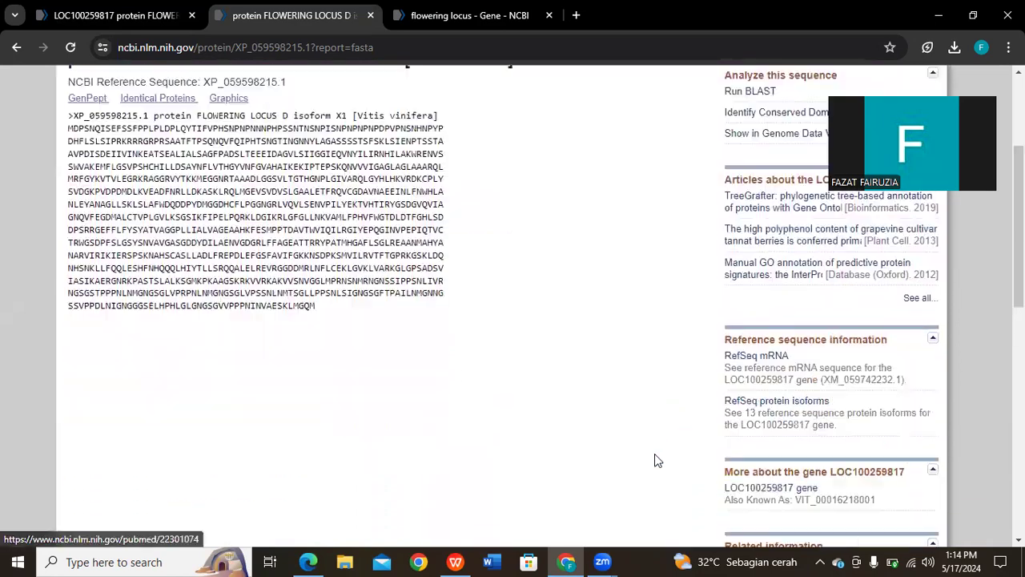
pyautogui.scroll(4, 635, 448)
pyautogui.scroll(-4, 633, 430)
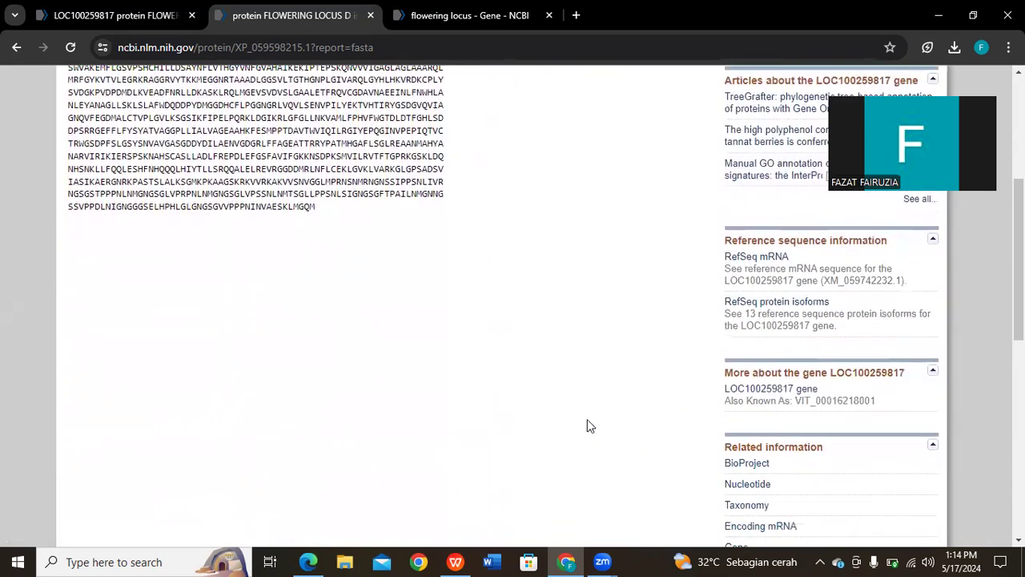
pyautogui.scroll(3, 403, 356)
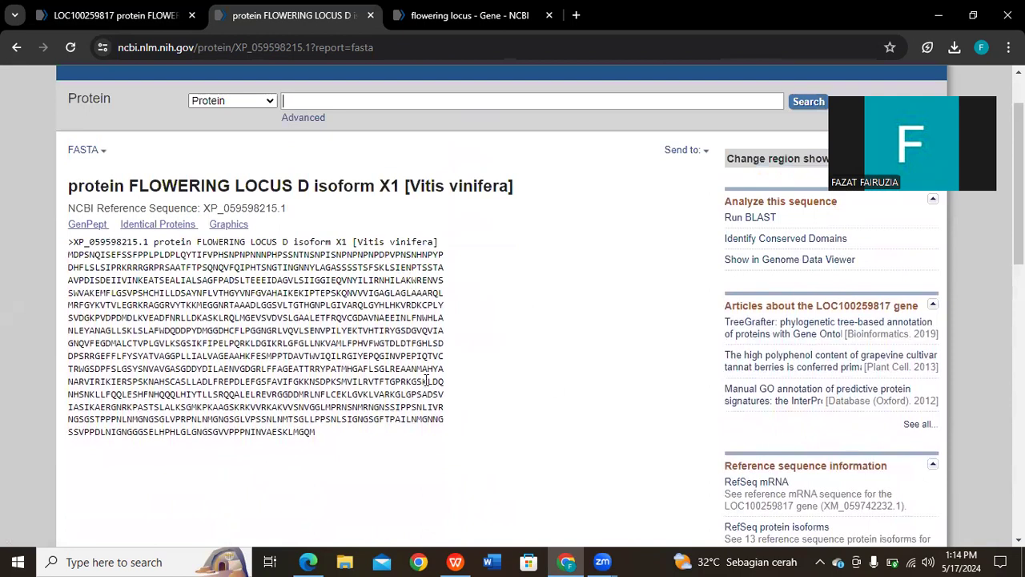
pyautogui.scroll(-2, 467, 412)
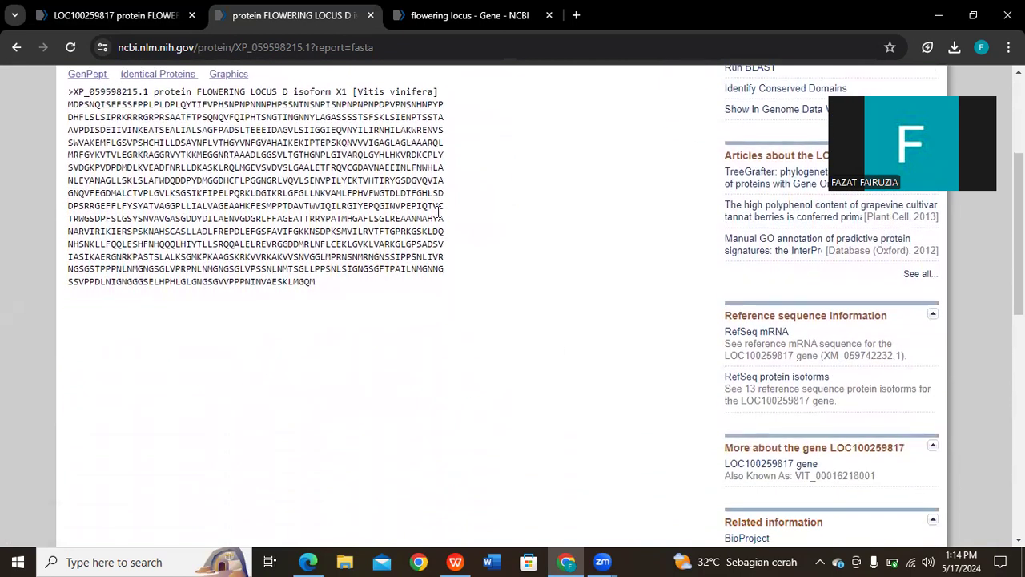
pyautogui.scroll(-1, 539, 401)
pyautogui.scroll(-2, 539, 401)
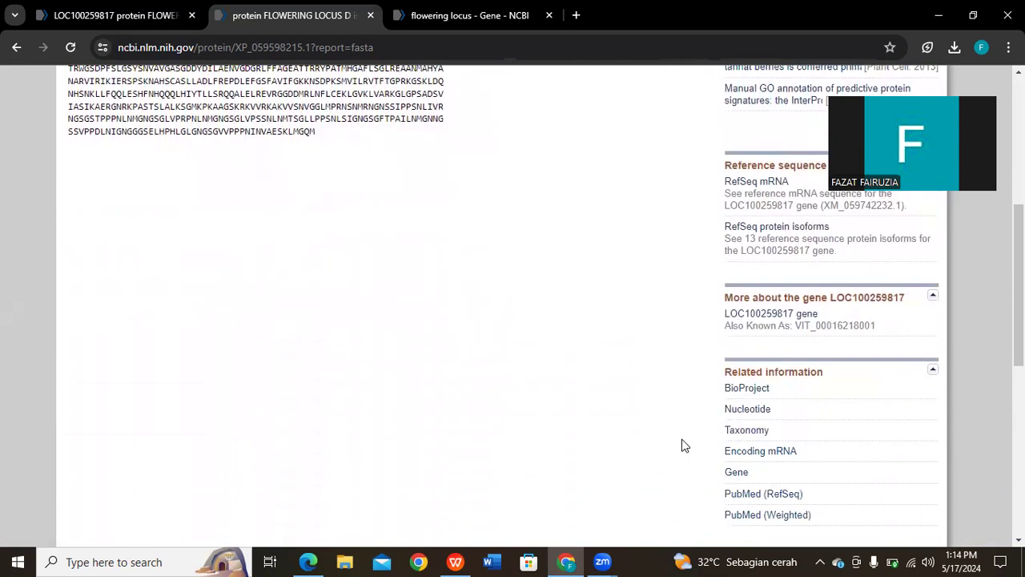
pyautogui.click(742, 410)
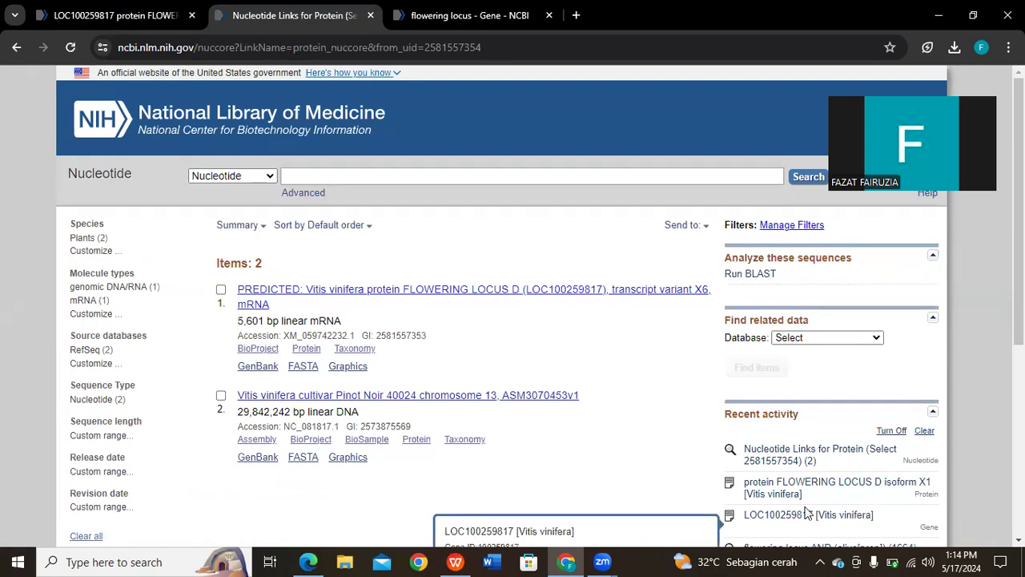
pyautogui.scroll(-2, 805, 516)
pyautogui.scroll(2, 183, 151)
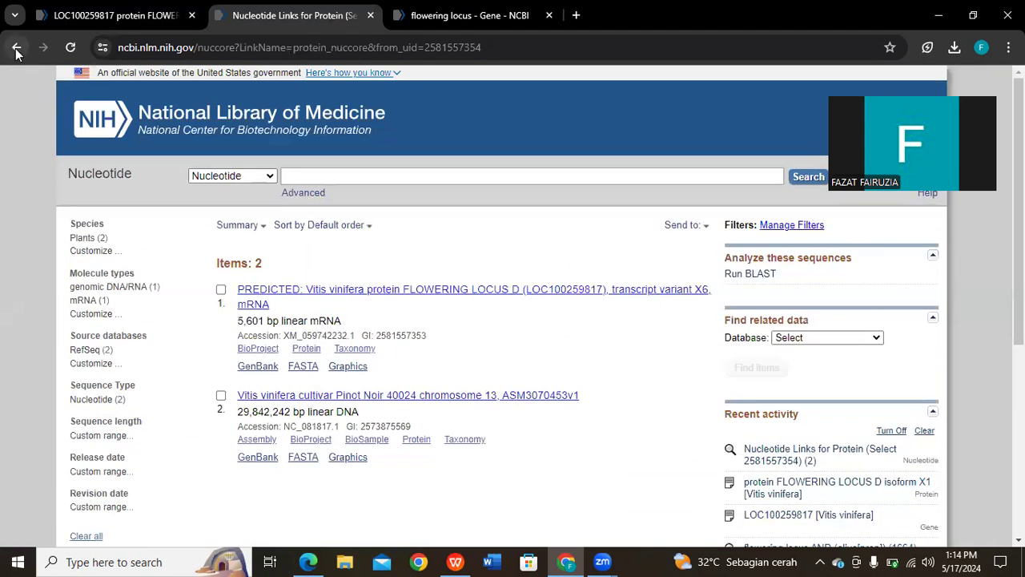
pyautogui.click(16, 47)
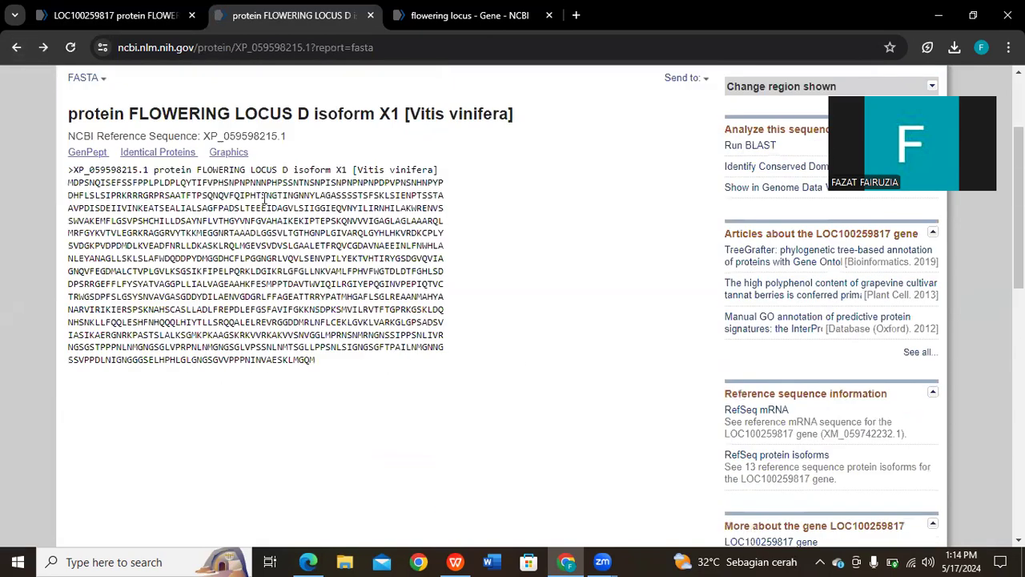
# Open the protein's related Nucleotide records and display the Vitis vinifera FLOWERING LOCUS D transcript variant X6 mRNA entry
pyautogui.scroll(-3, 648, 440)
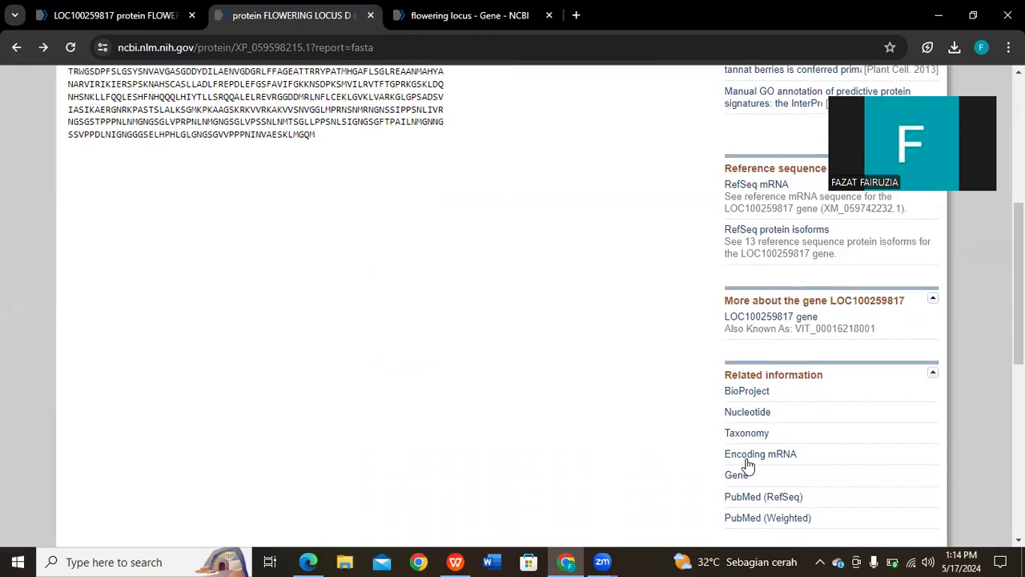
pyautogui.click(746, 418)
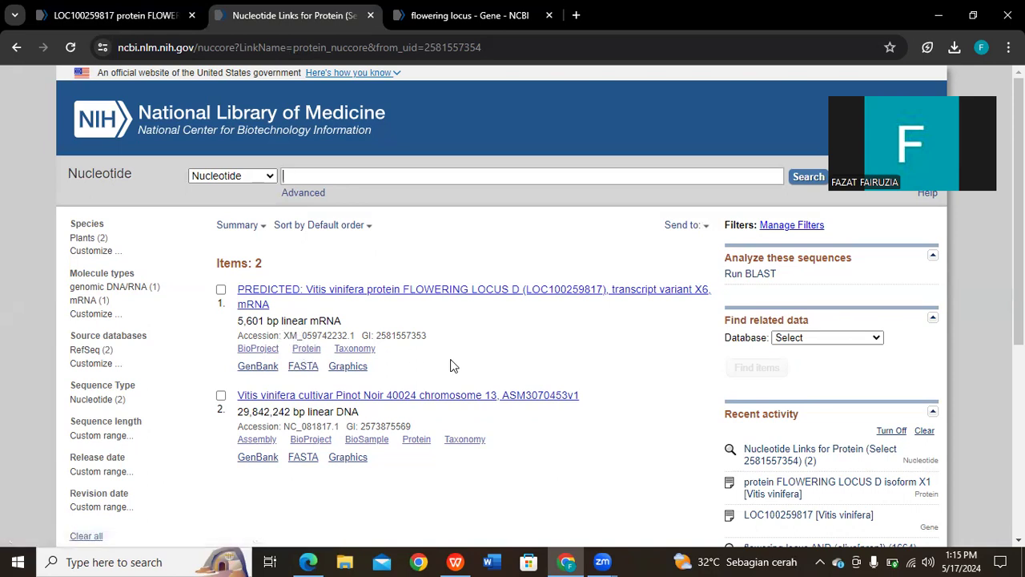
pyautogui.click(258, 298)
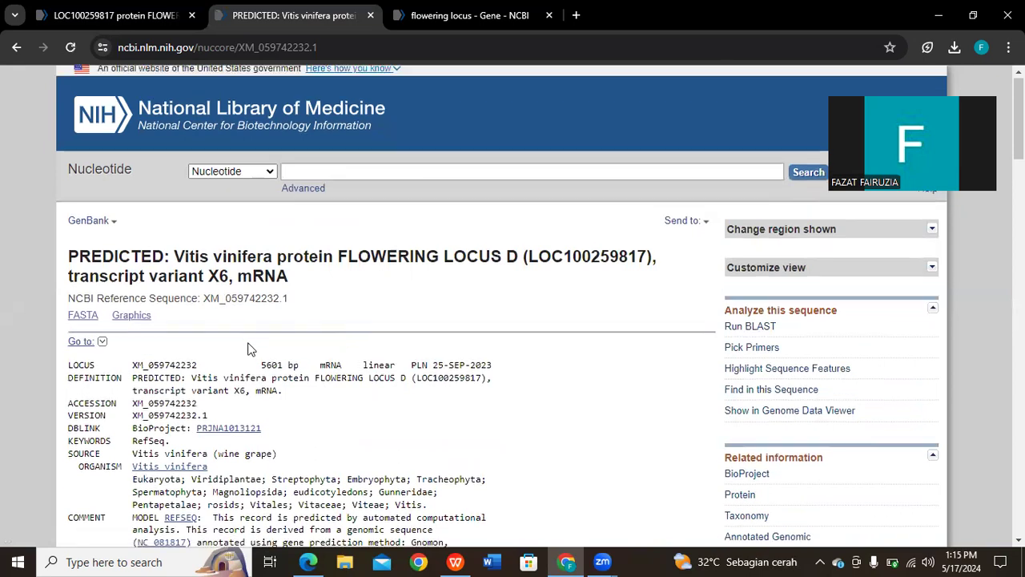
# Highlight the sequence length and its bp unit on the LOCUS line of the mRNA's GenBank record
pyautogui.scroll(-1, 241, 305)
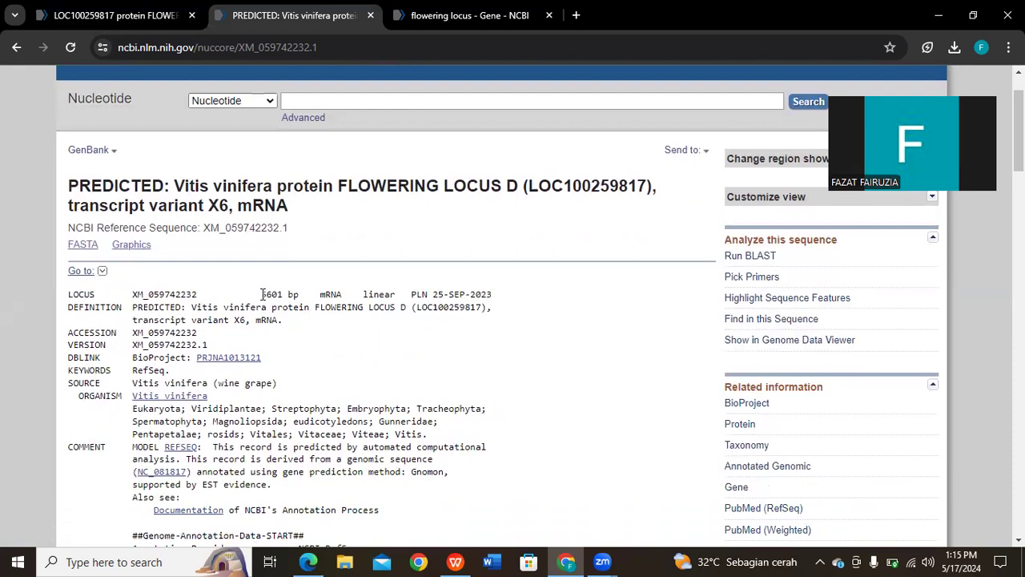
pyautogui.moveTo(262, 294); pyautogui.dragTo(283, 294)
pyautogui.click(304, 295)
pyautogui.moveTo(304, 295); pyautogui.dragTo(293, 295)
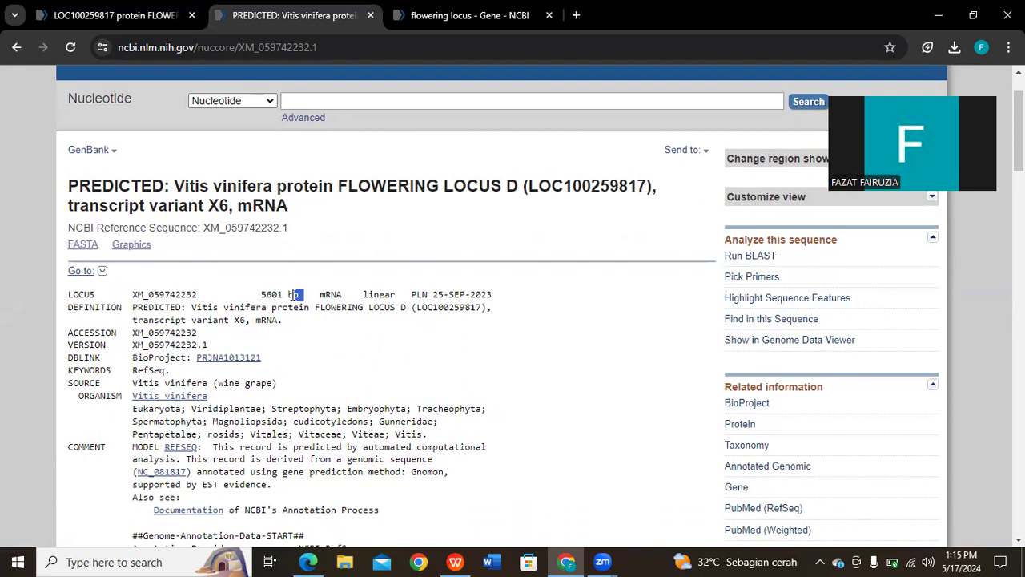
pyautogui.click(304, 292)
pyautogui.scroll(-1, 279, 294)
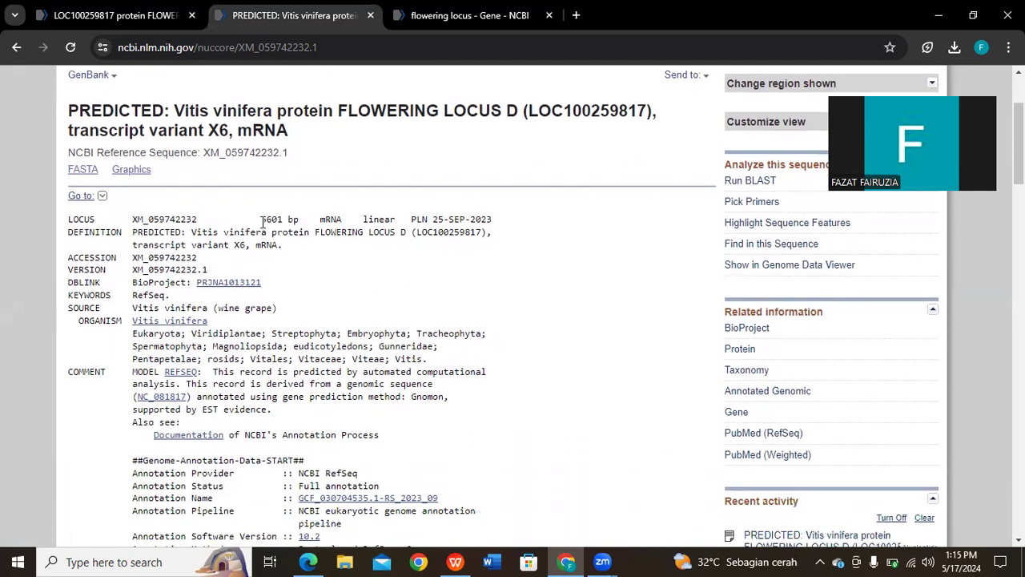
pyautogui.doubleClick(262, 219)
pyautogui.click(281, 286)
# Review the mRNA record's comment, genome annotation data, and source, gene, and CDS features
pyautogui.scroll(-1, 392, 216)
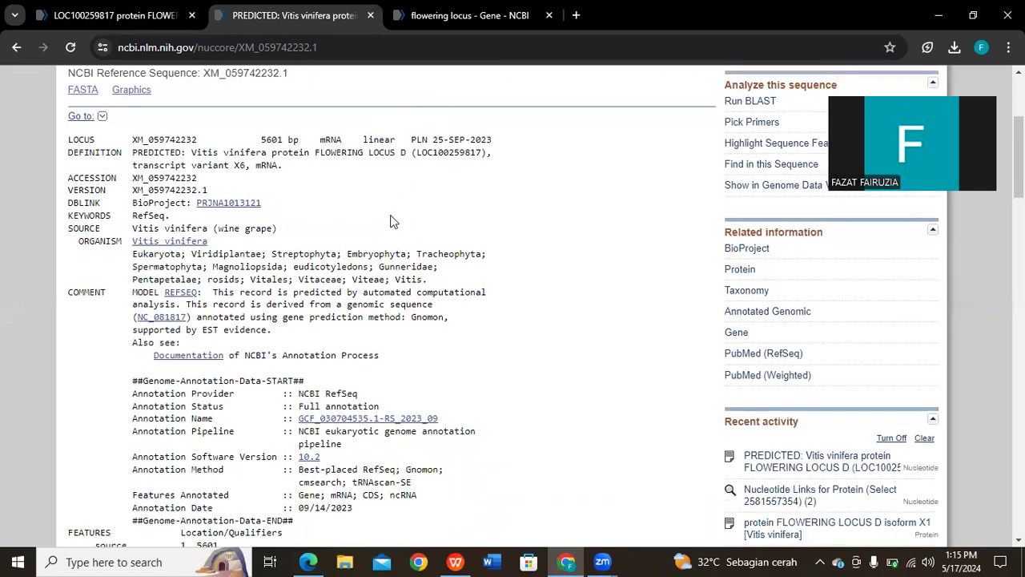
pyautogui.scroll(-2, 391, 223)
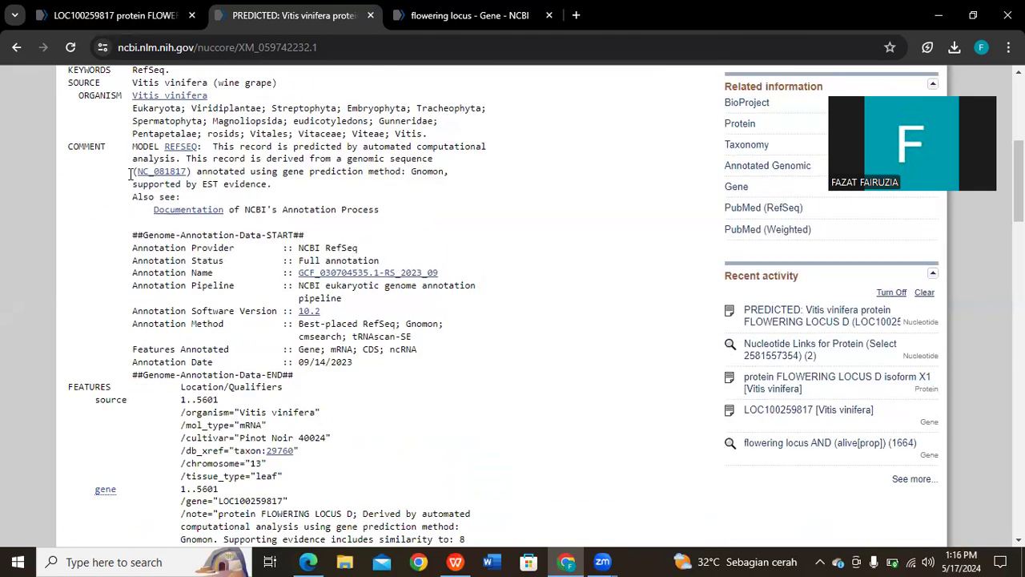
pyautogui.scroll(-3, 435, 210)
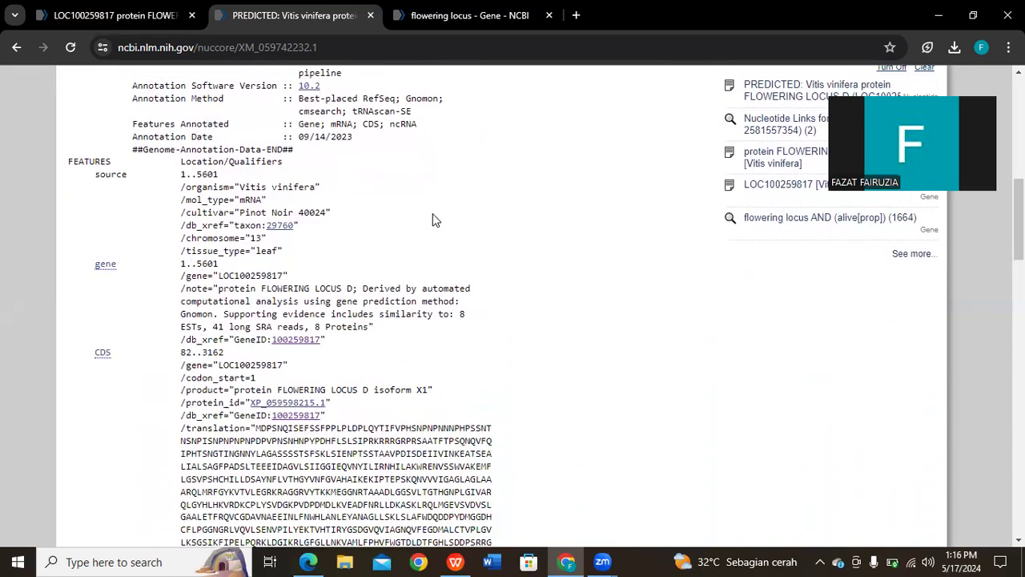
pyautogui.scroll(2, 435, 220)
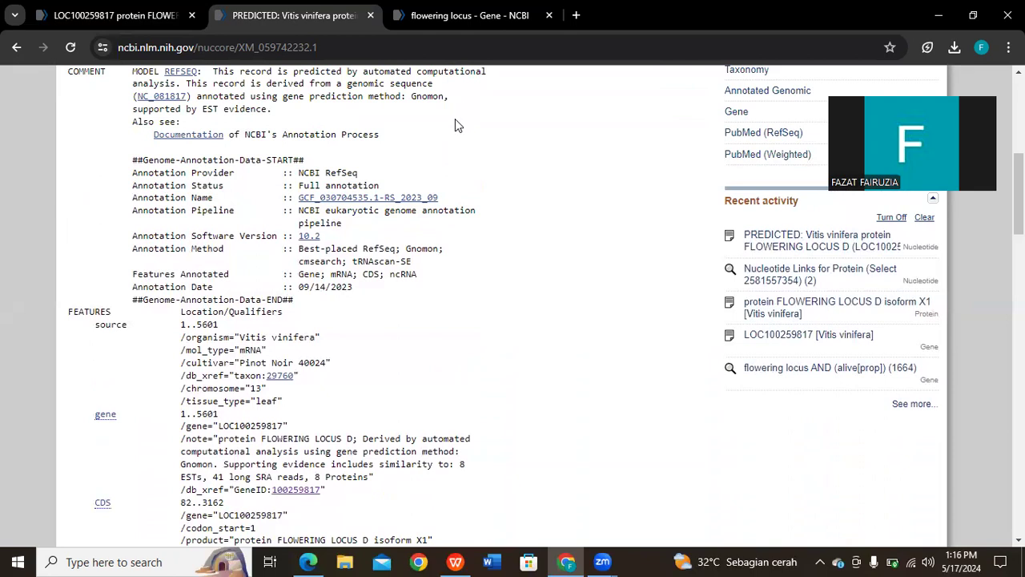
pyautogui.scroll(-1, 412, 229)
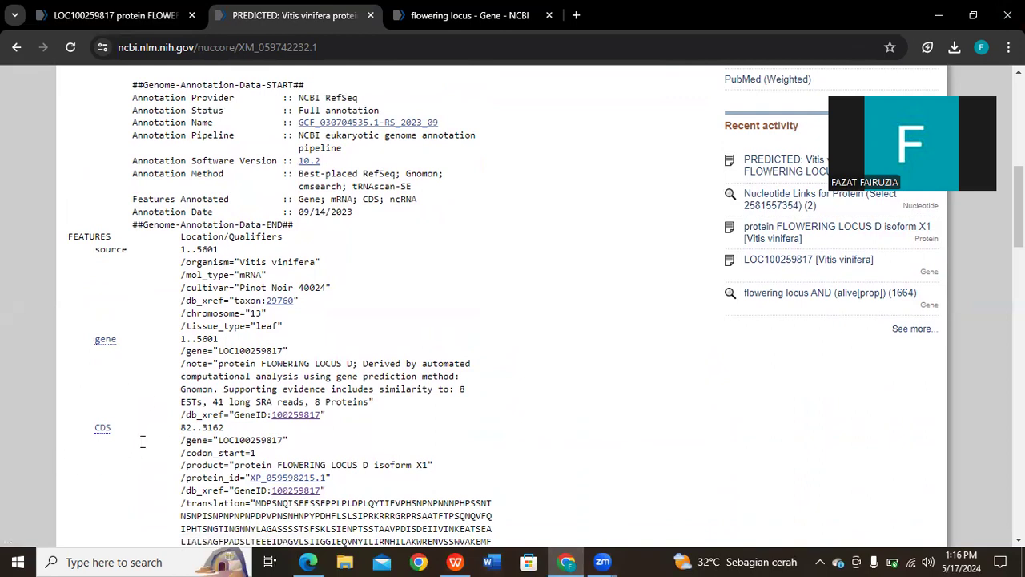
pyautogui.scroll(-1, 143, 441)
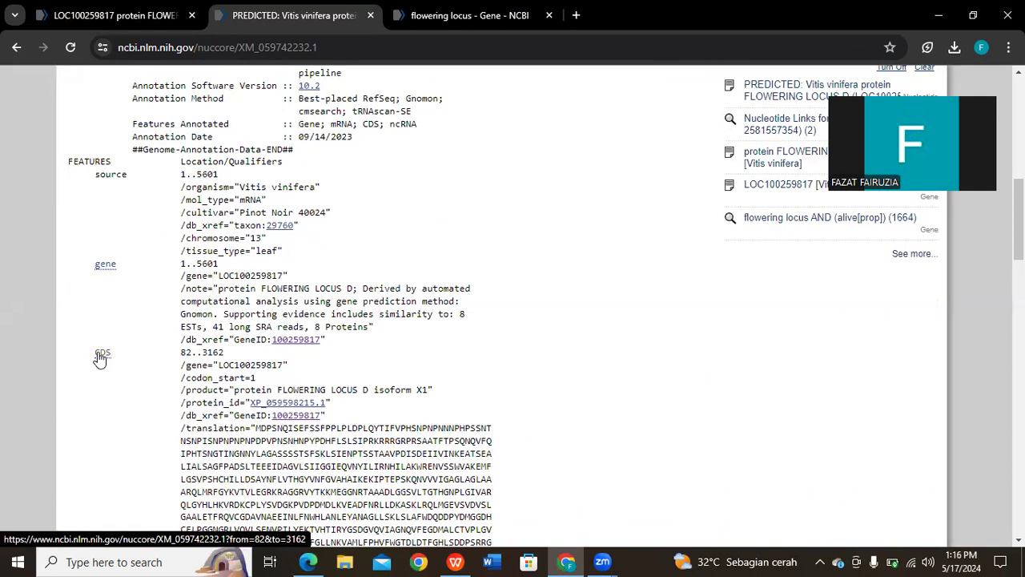
# Highlight the CDS feature within the ORIGIN sequence and trace the coding region from its start to its end
pyautogui.click(102, 353)
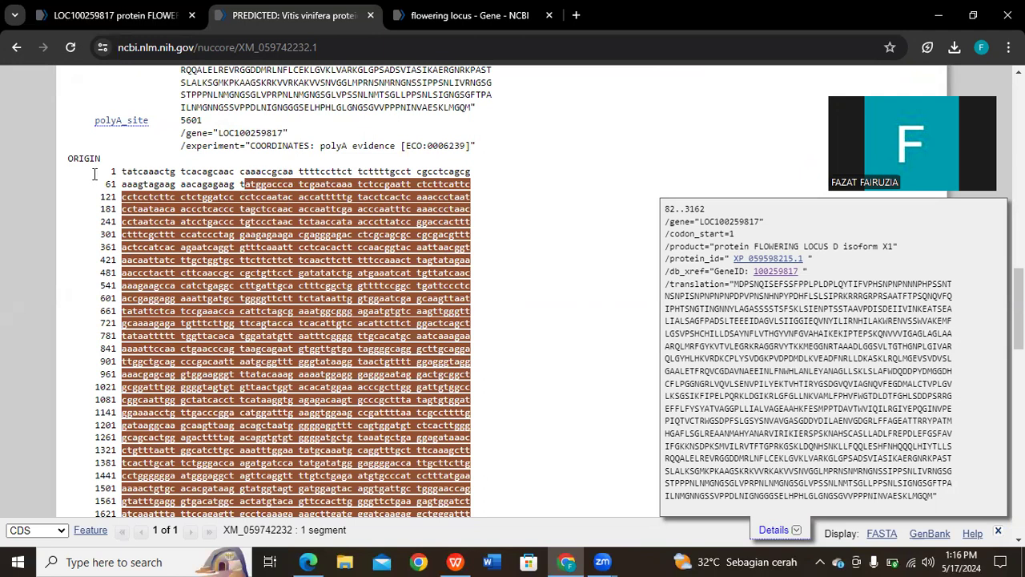
pyautogui.scroll(-2, 255, 215)
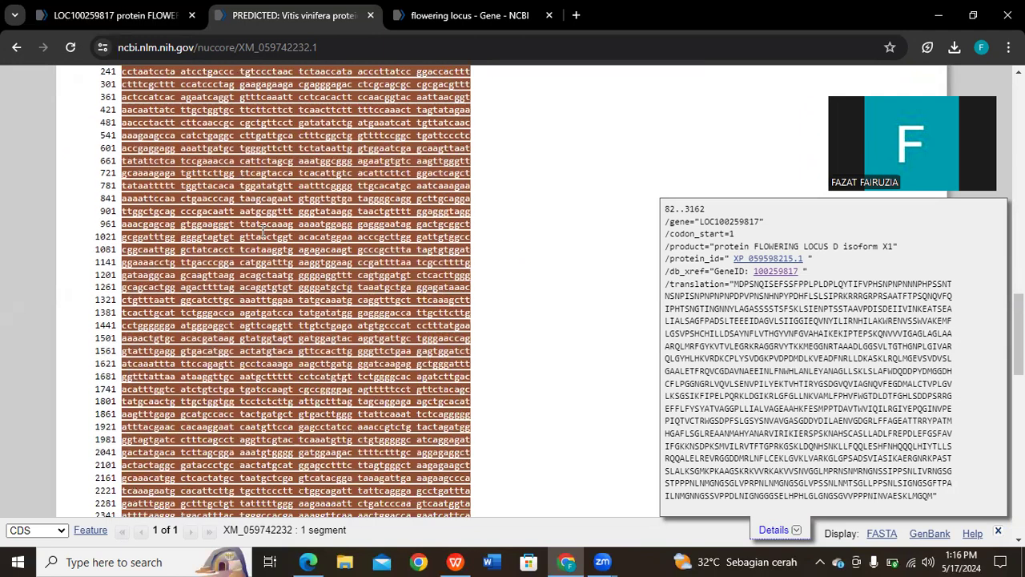
pyautogui.scroll(-1, 261, 230)
pyautogui.scroll(-3, 261, 230)
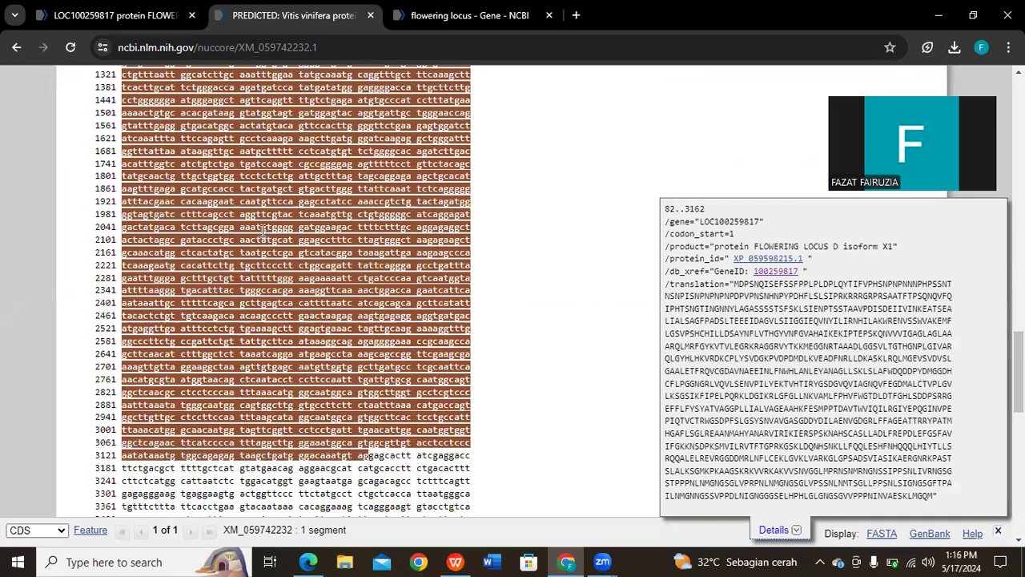
pyautogui.scroll(7, 261, 230)
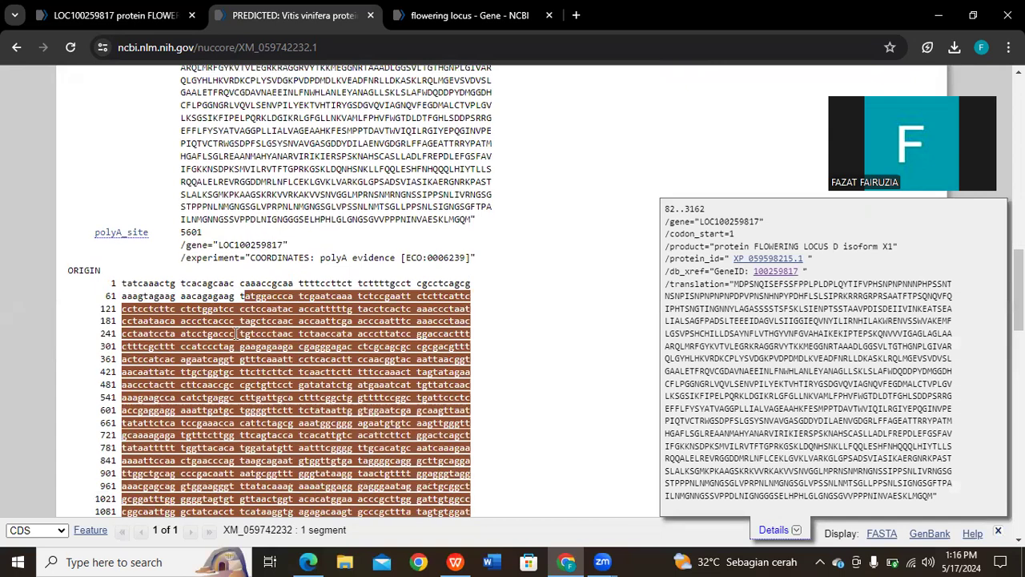
# Compare the highlighted coding region with the unhighlighted sequence before and after it under ORIGIN
pyautogui.scroll(-5, 235, 337)
pyautogui.scroll(-4, 235, 339)
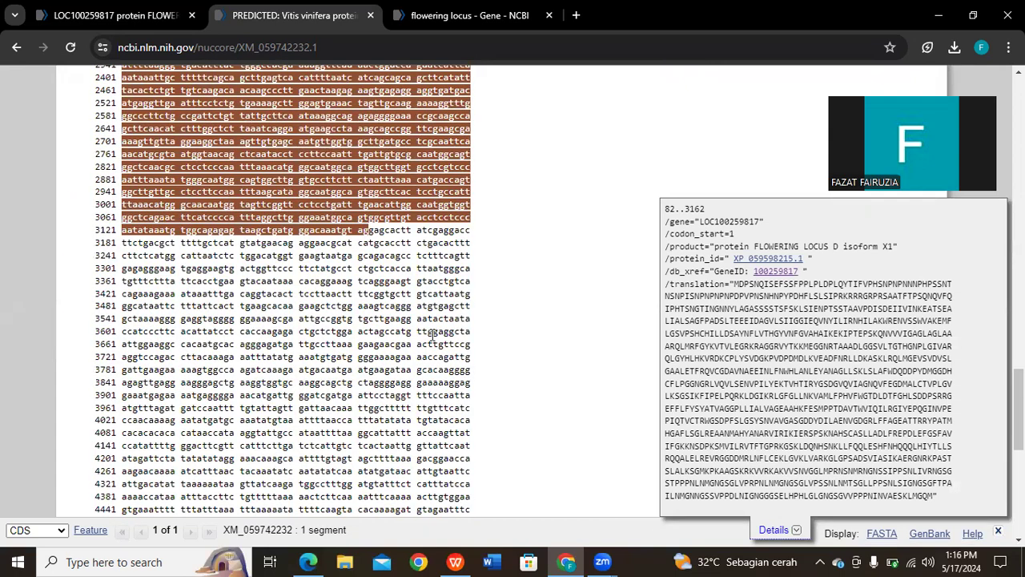
pyautogui.scroll(-2, 432, 336)
pyautogui.scroll(-5, 313, 256)
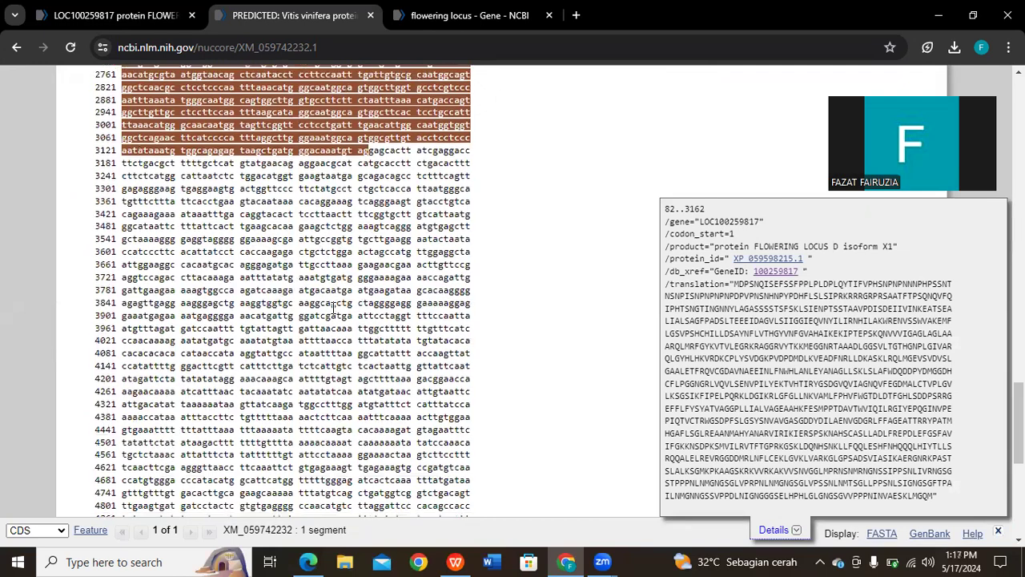
pyautogui.scroll(5, 313, 315)
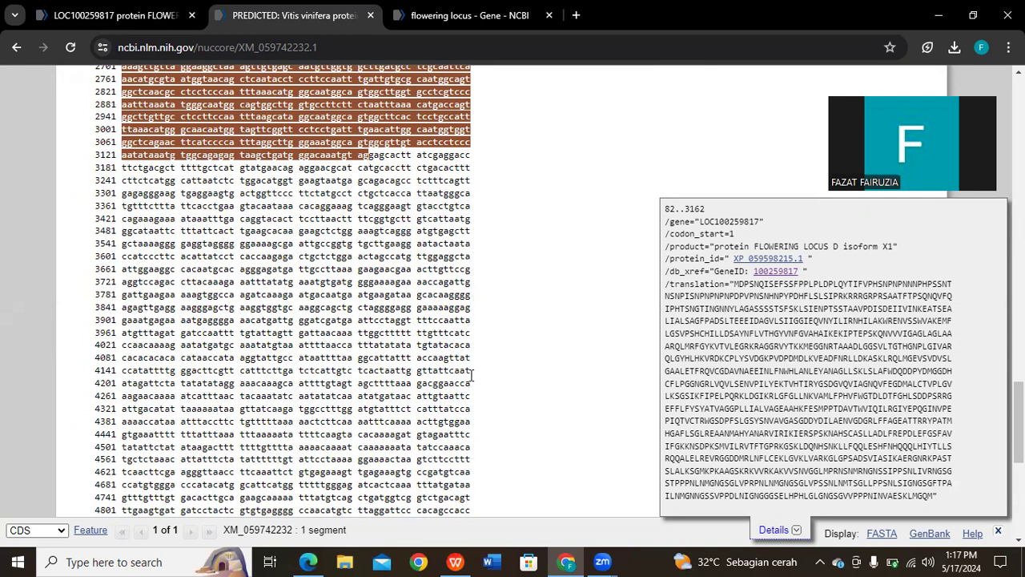
pyautogui.scroll(-3, 471, 375)
pyautogui.scroll(3, 329, 367)
pyautogui.scroll(8, 295, 374)
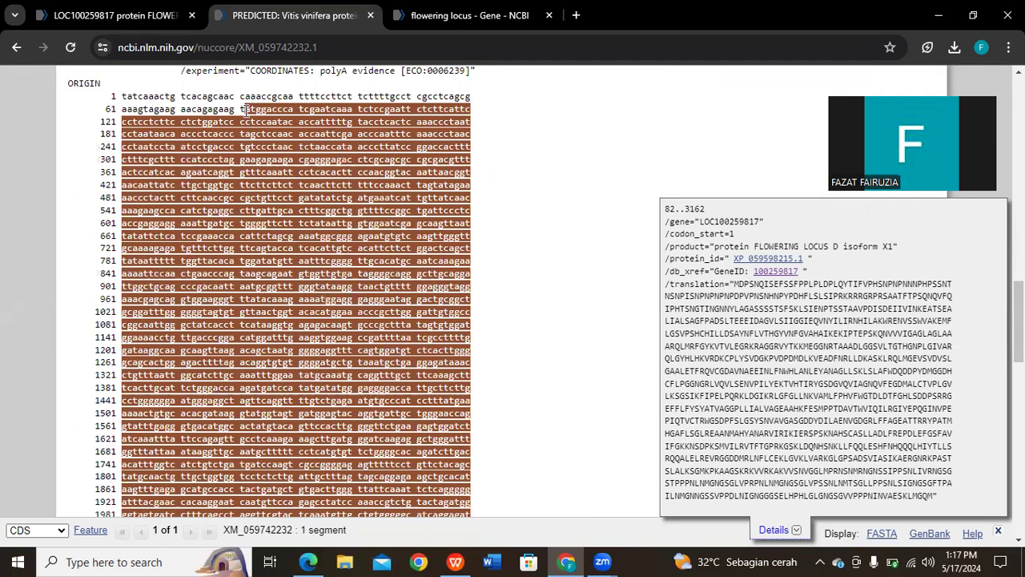
# Mark the atg start codon at the beginning of the CDS and the matching first amino acid M in the translation
pyautogui.moveTo(242, 110)
pyautogui.mouseDown()
pyautogui.moveTo(260, 110)
pyautogui.moveTo(248, 109)
pyautogui.mouseUp()
pyautogui.click(736, 284)
pyautogui.moveTo(736, 285); pyautogui.dragTo(739, 286)
pyautogui.moveTo(247, 110); pyautogui.dragTo(258, 110)
# Mark the tag stop codon at the end of the highlighted CDS, then return to the start of the ORIGIN sequence
pyautogui.scroll(-5, 424, 280)
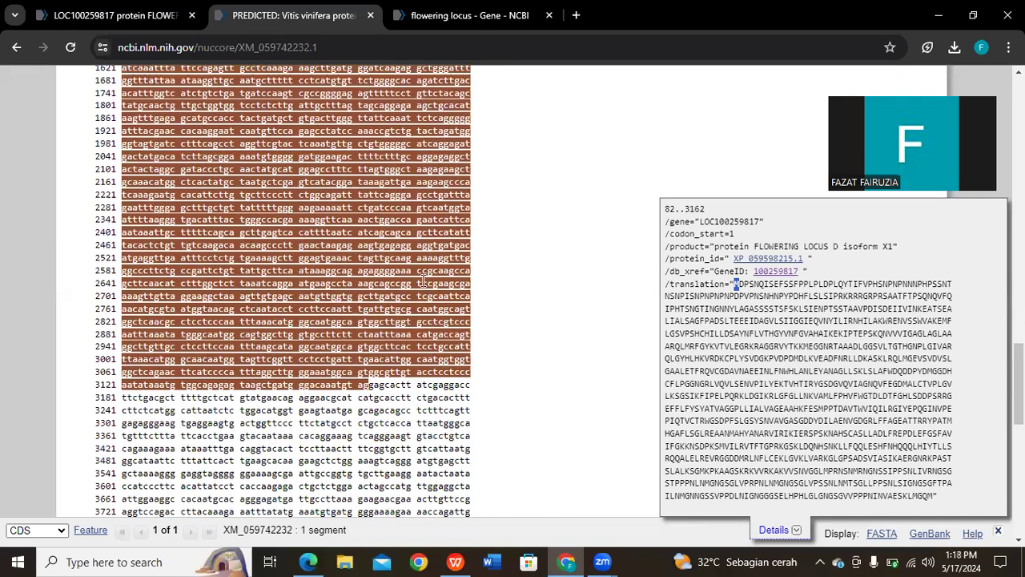
pyautogui.scroll(9, 425, 280)
pyautogui.scroll(-5, 401, 416)
pyautogui.scroll(-5, 387, 415)
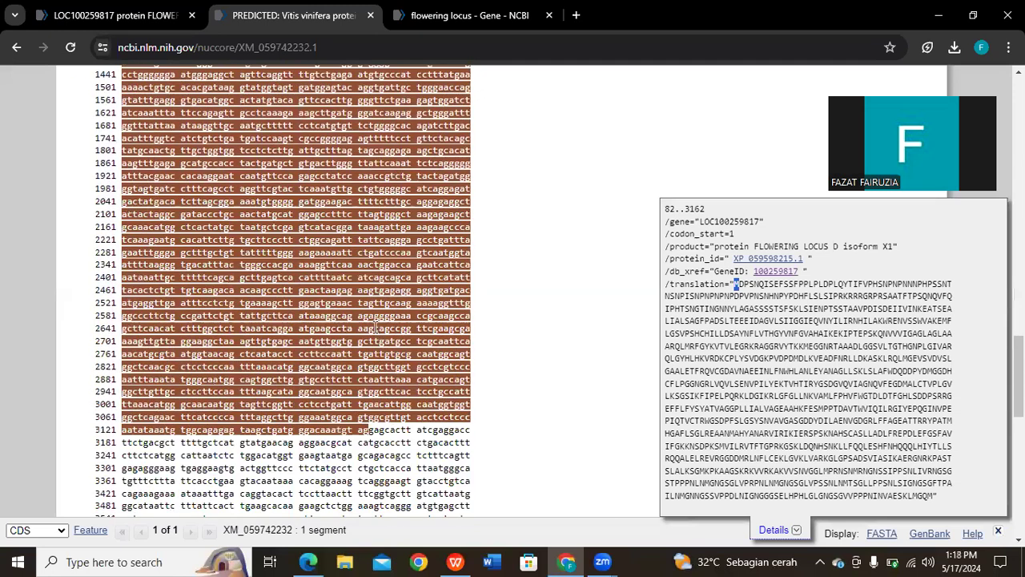
pyautogui.moveTo(357, 308); pyautogui.dragTo(350, 307)
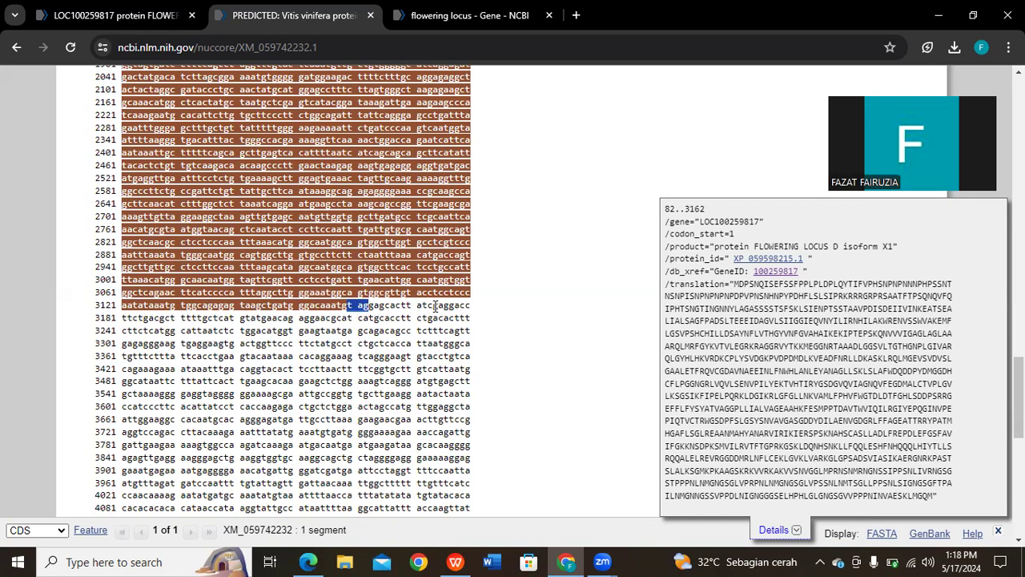
pyautogui.scroll(1, 441, 325)
pyautogui.scroll(5, 441, 329)
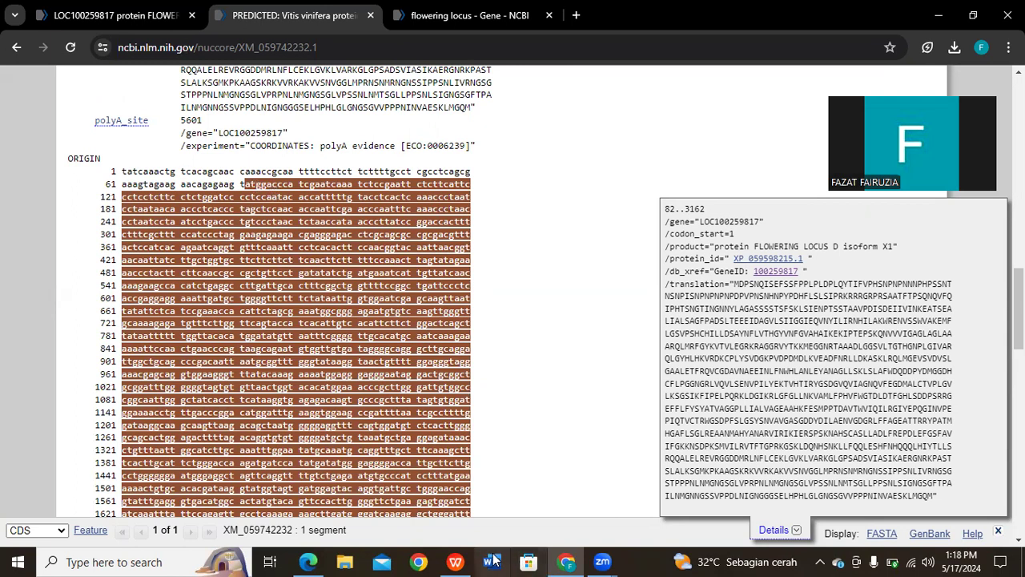
# Switch to the practical guide PDF in WPS Office and review its objectives and the flowering locus gene search instructions
pyautogui.click(455, 562)
pyautogui.scroll(-4, 657, 446)
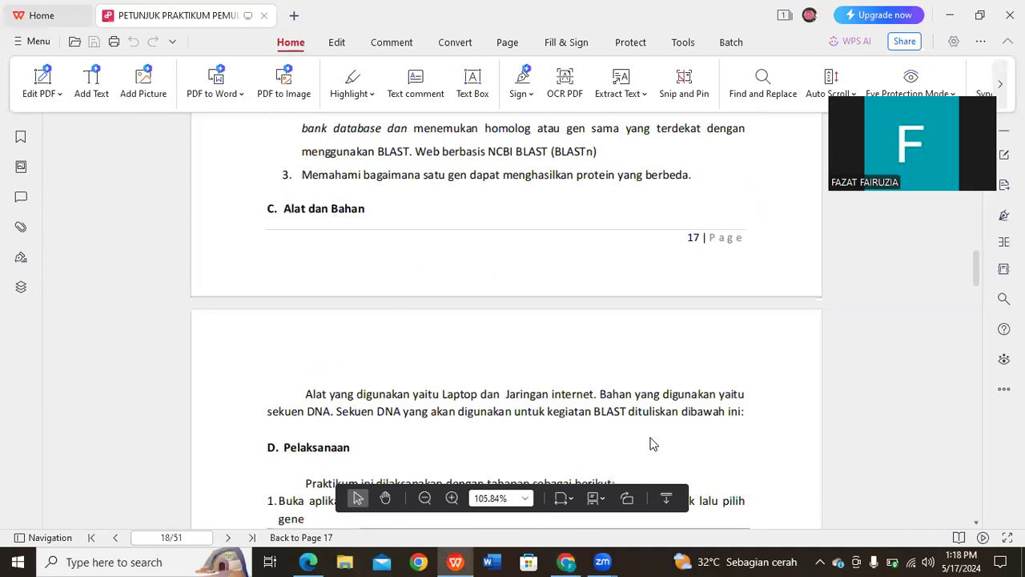
pyautogui.scroll(3, 655, 441)
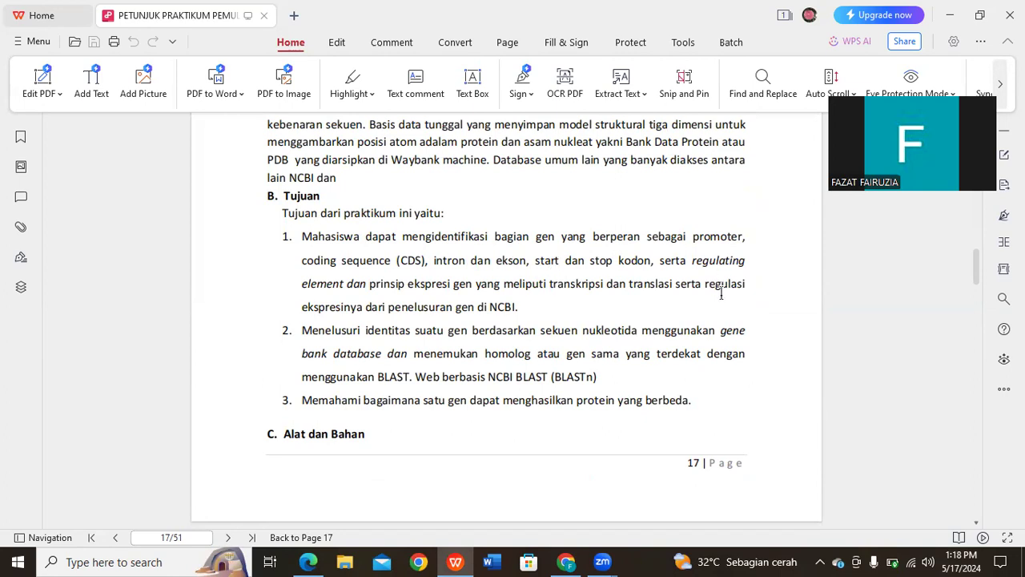
pyautogui.scroll(-12, 737, 347)
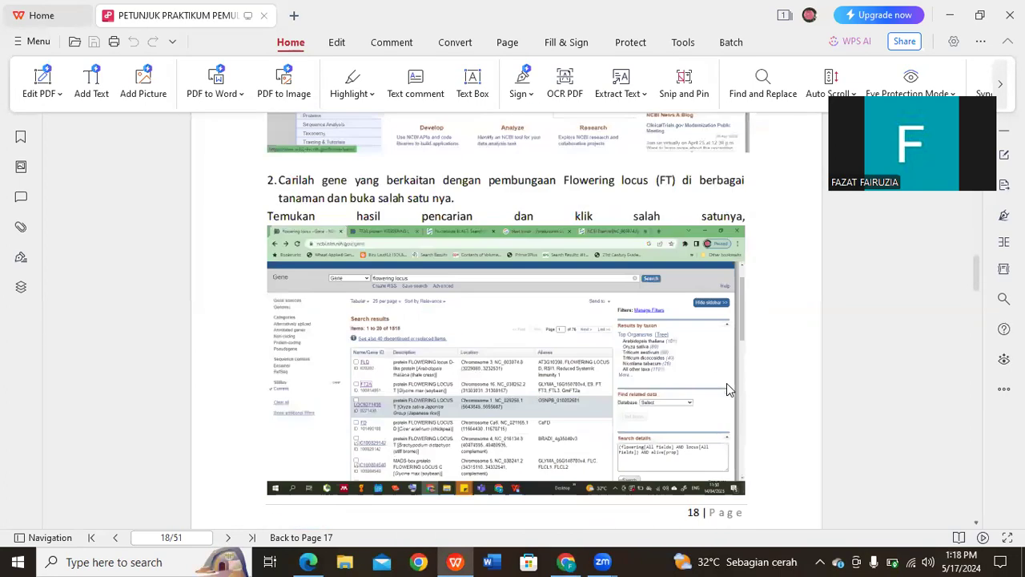
# Review the guide's instructions and annotated figures on identifying the promoter, CDS, start and stop codons, and terminator
pyautogui.scroll(-6, 725, 396)
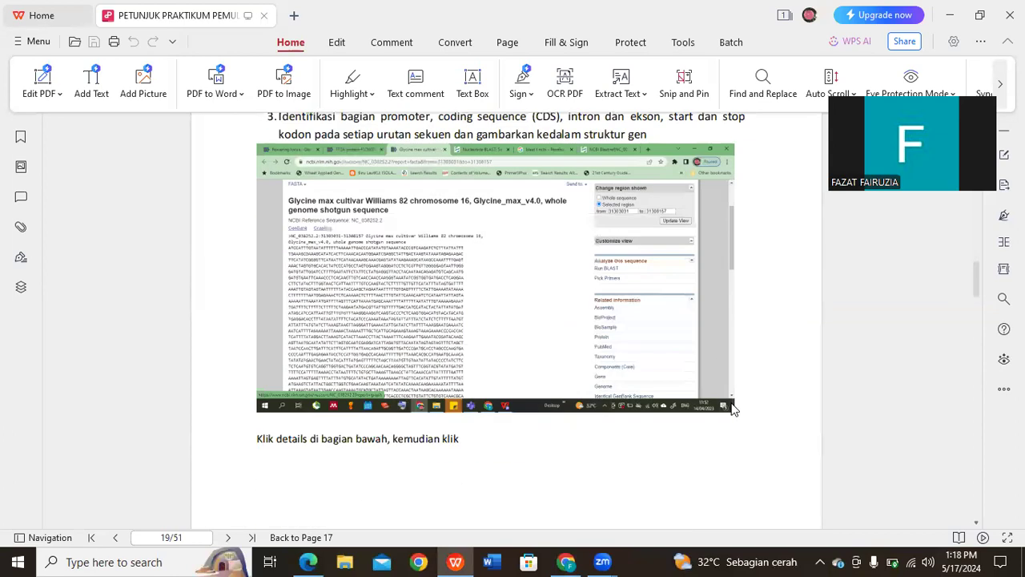
pyautogui.scroll(-8, 731, 409)
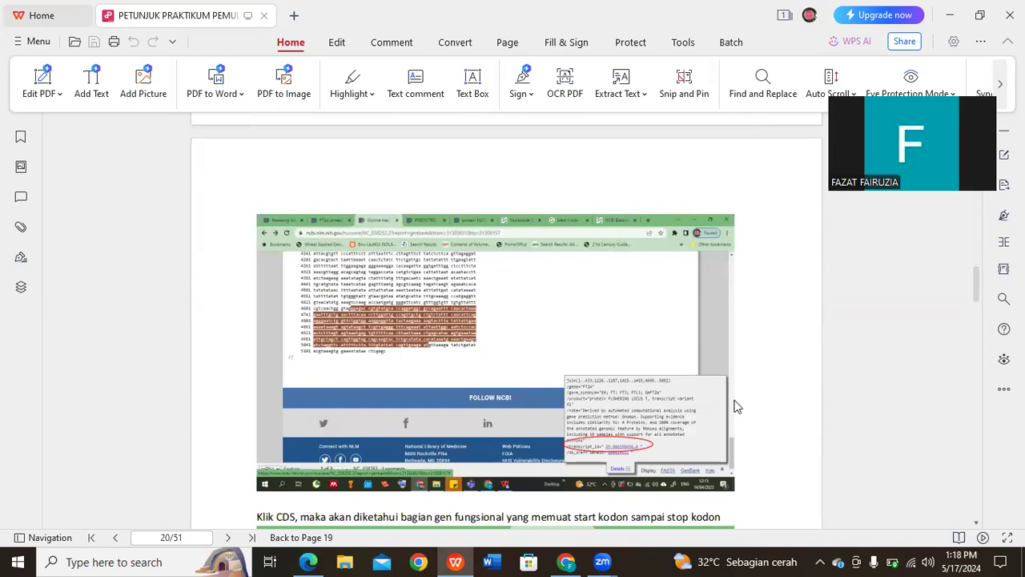
pyautogui.scroll(1, 735, 406)
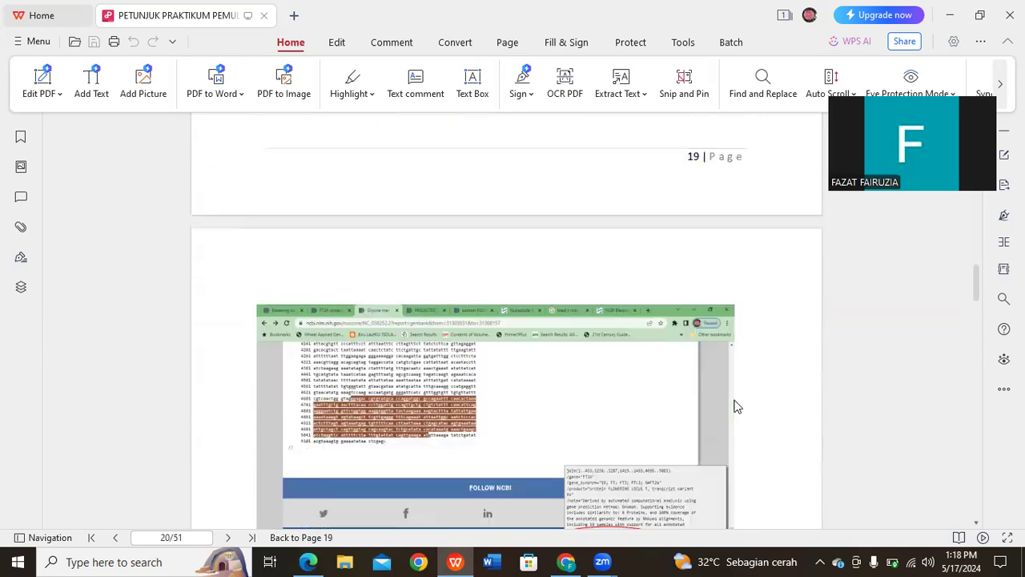
pyautogui.scroll(-5, 733, 406)
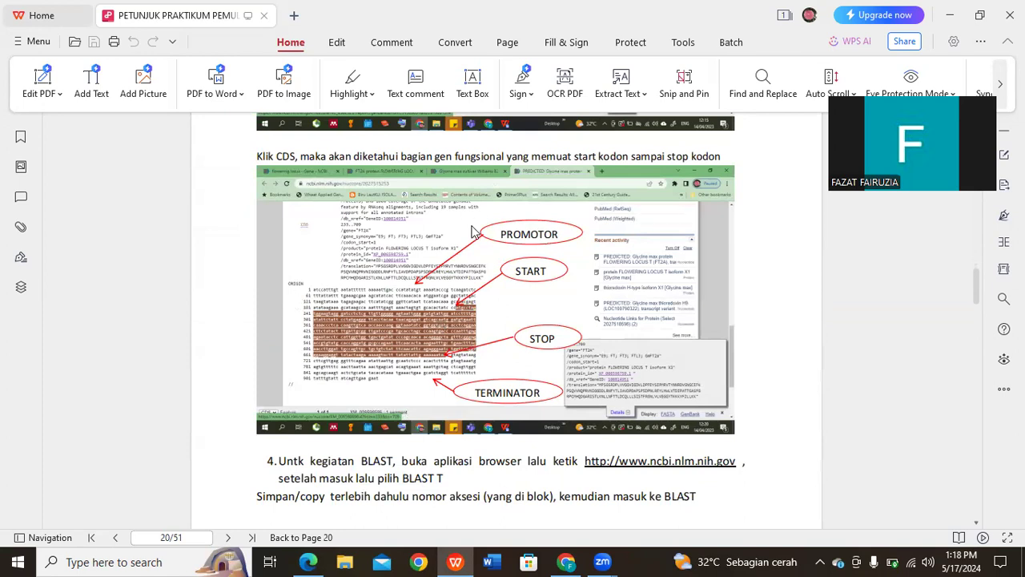
pyautogui.scroll(5, 592, 335)
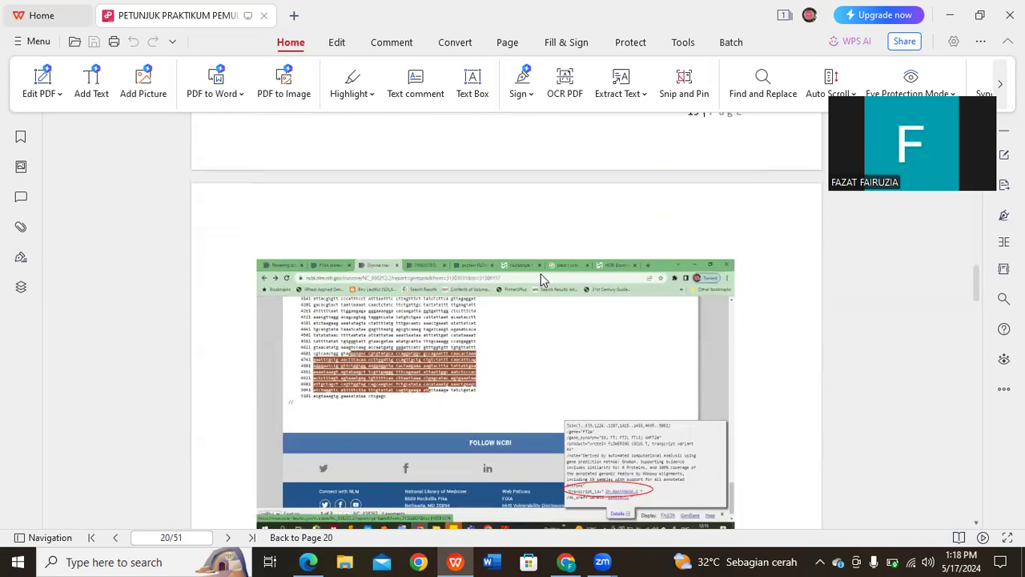
pyautogui.scroll(-3, 550, 300)
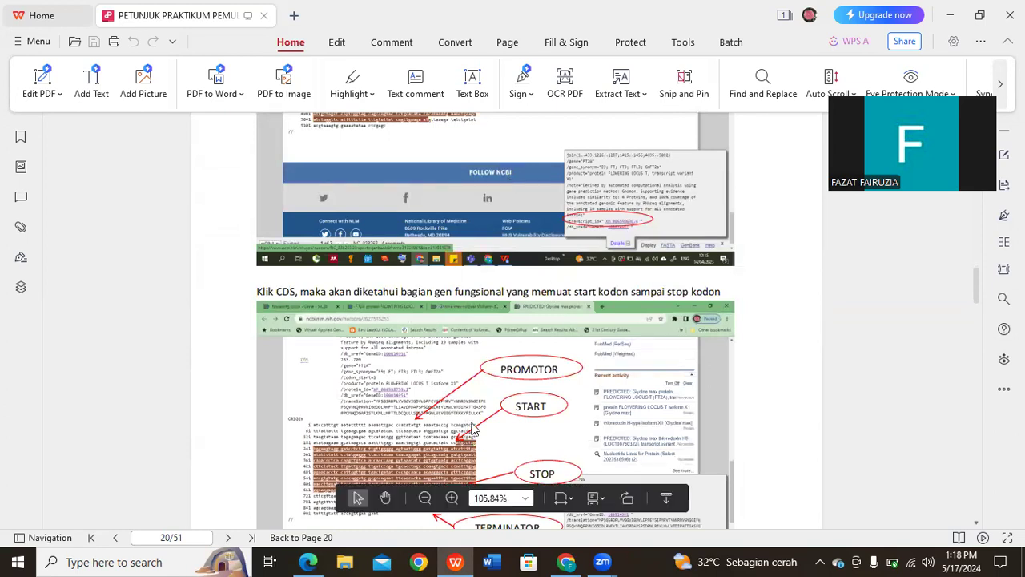
pyautogui.scroll(-2, 472, 430)
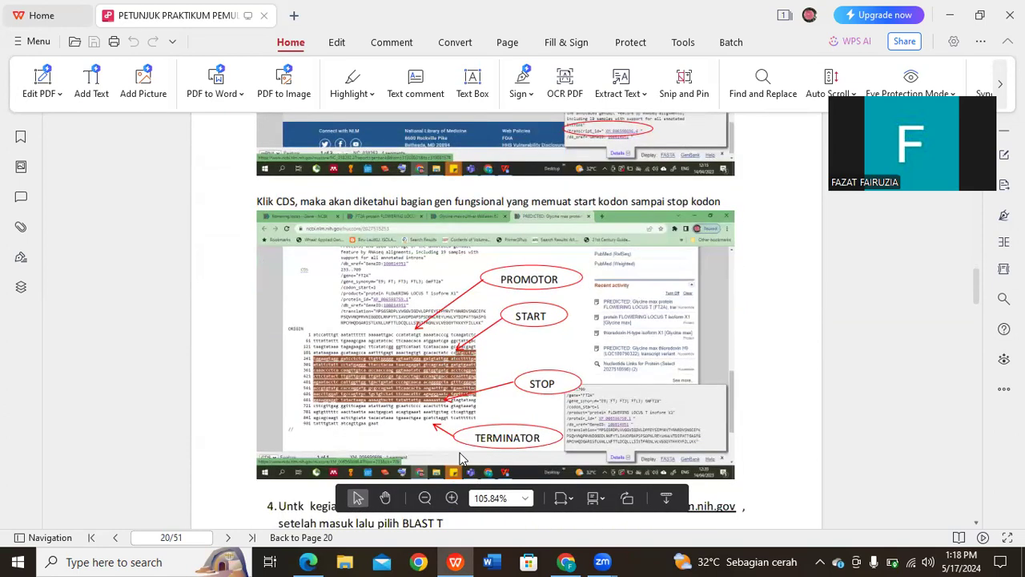
# Read the guide's BLAST instructions on copying the accession number and choosing Nucleotide BLAST
pyautogui.scroll(-4, 461, 457)
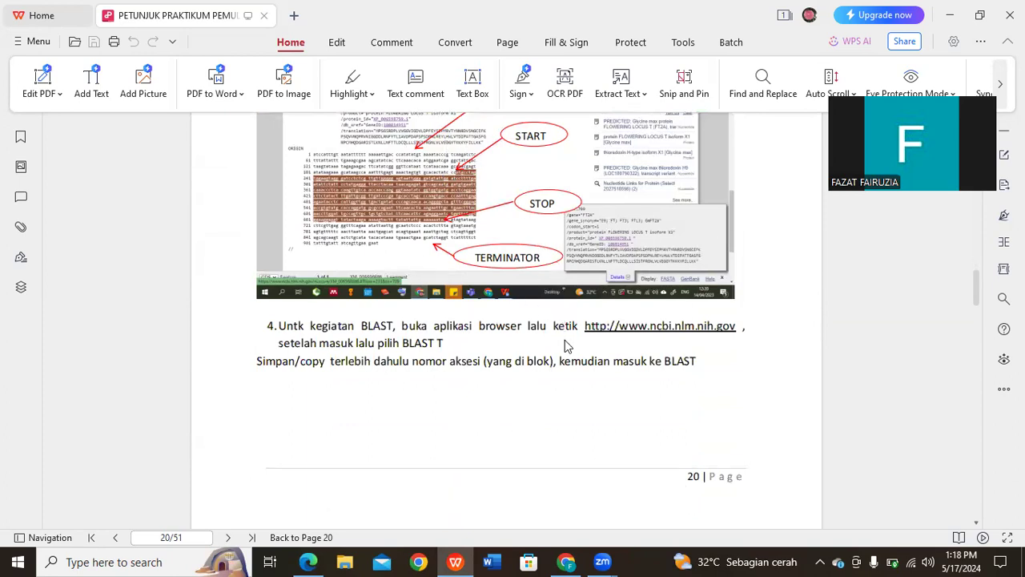
pyautogui.scroll(-3, 564, 340)
pyautogui.scroll(-4, 563, 352)
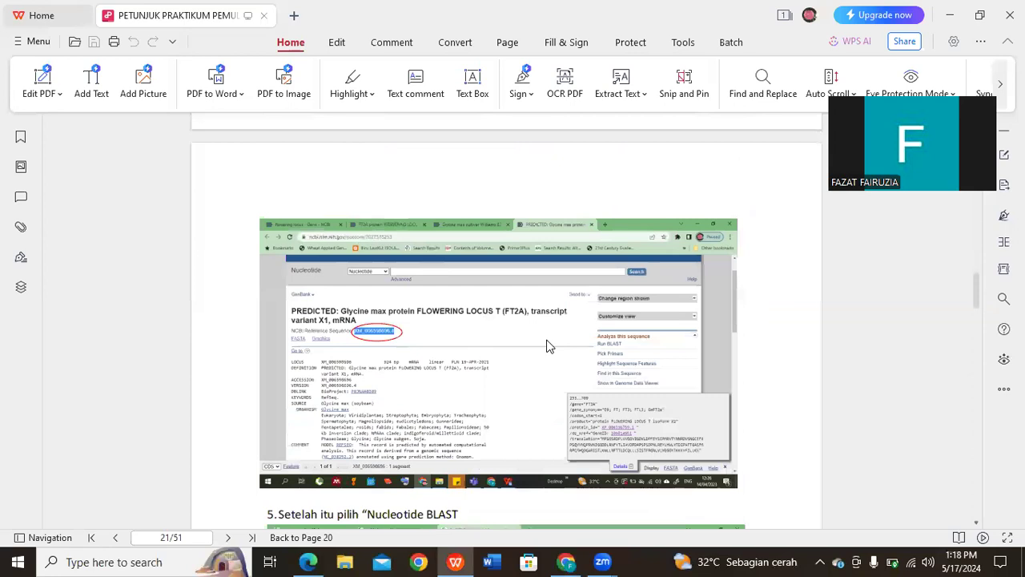
pyautogui.scroll(-5, 548, 345)
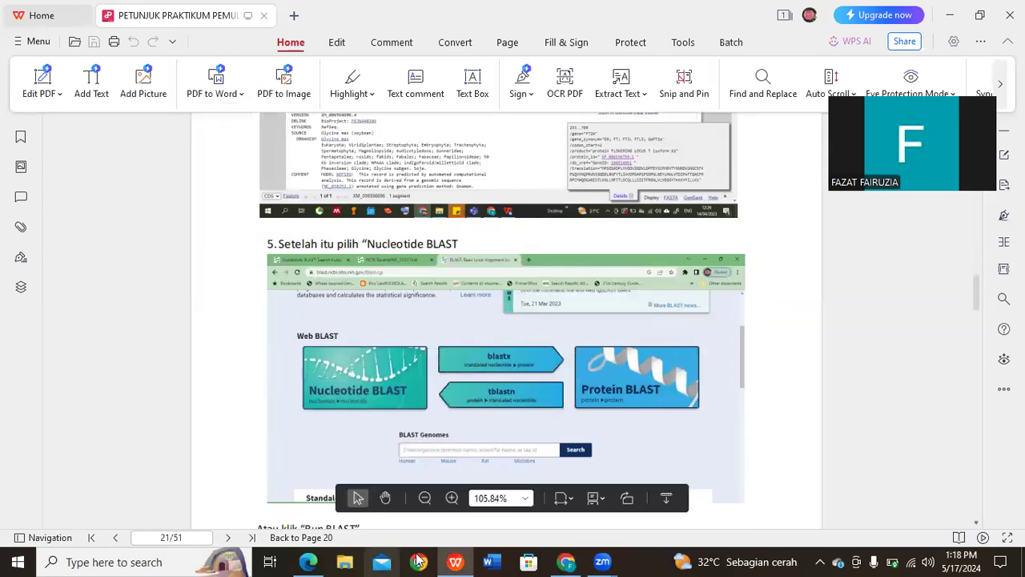
# Switch back to the Vitis vinifera FLOWERING LOCUS D mRNA record in Chrome, collapse the CDS details and return to the record's title
pyautogui.click(568, 562)
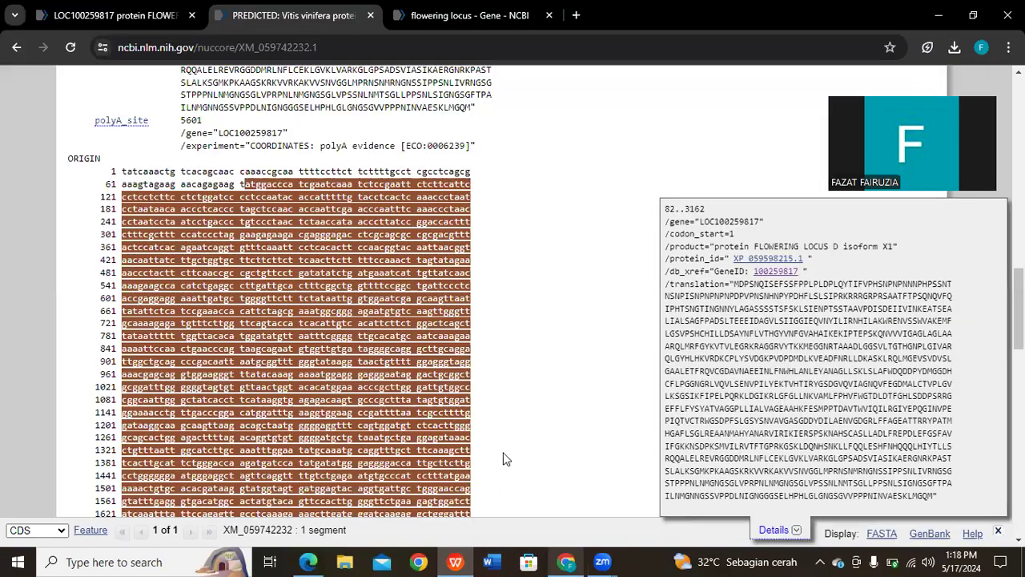
pyautogui.scroll(-1, 538, 447)
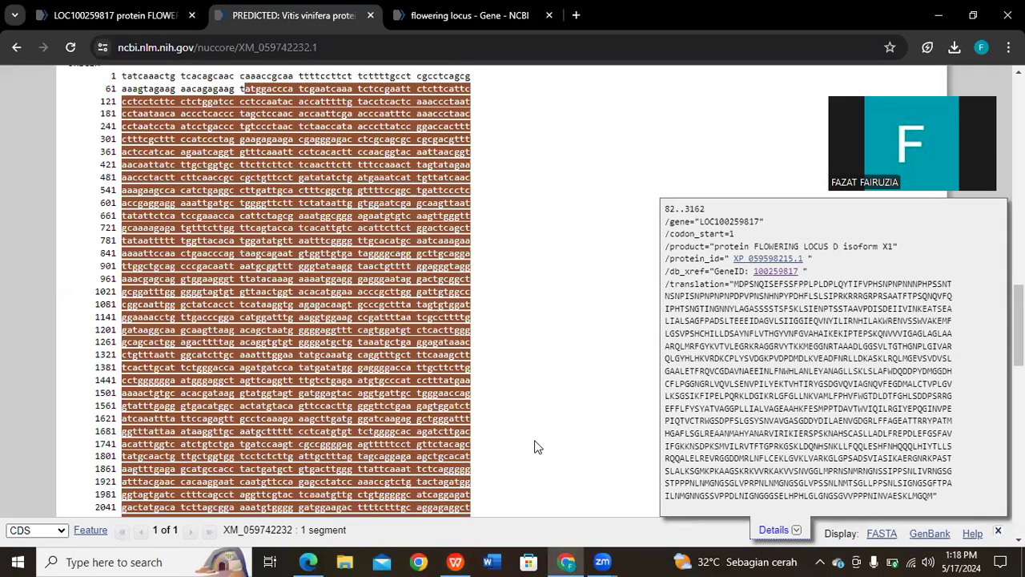
pyautogui.click(797, 535)
pyautogui.scroll(12, 647, 432)
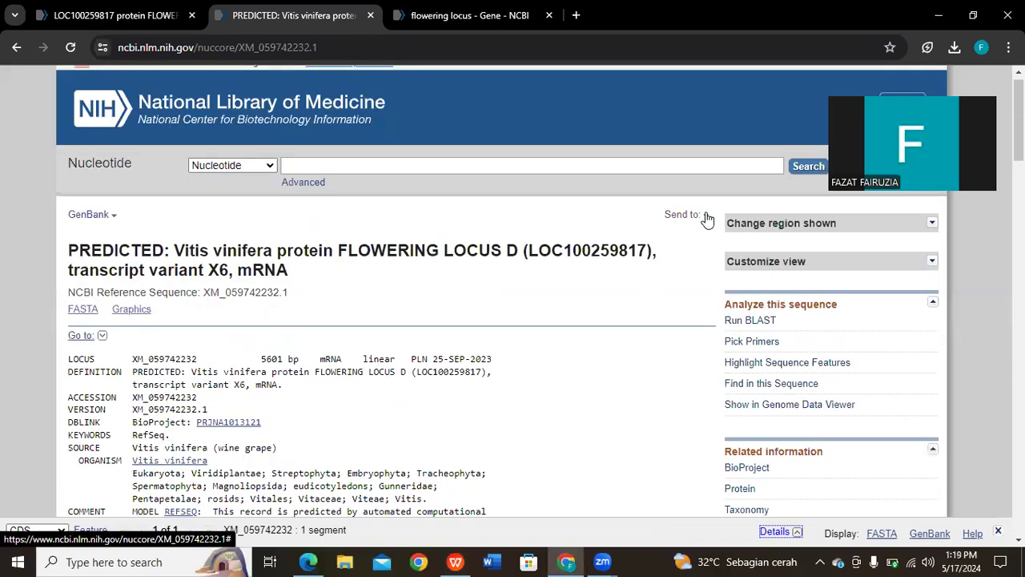
# Download the complete mRNA record as a file in FASTA format with Show GI enabled
pyautogui.click(705, 217)
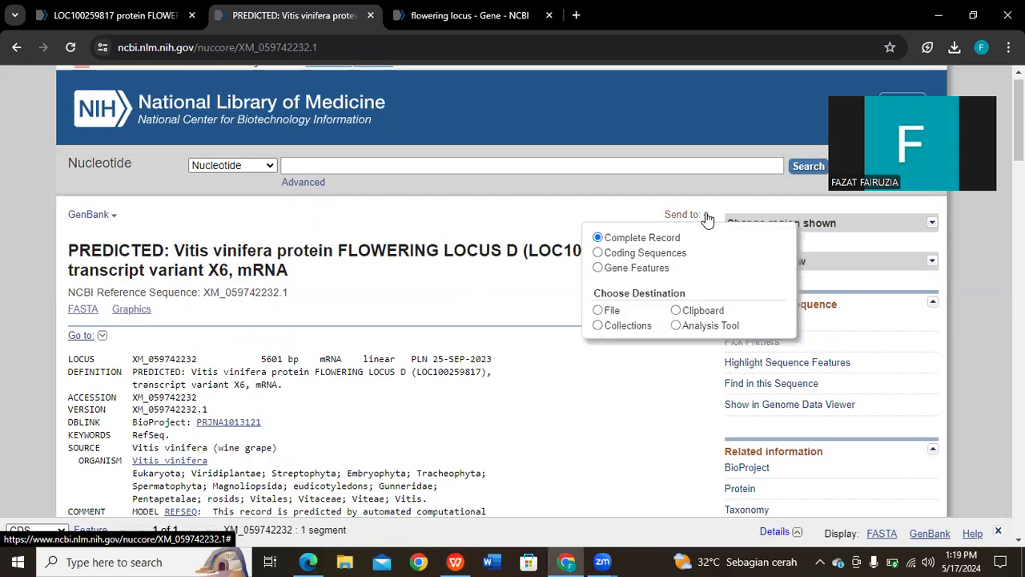
pyautogui.click(598, 311)
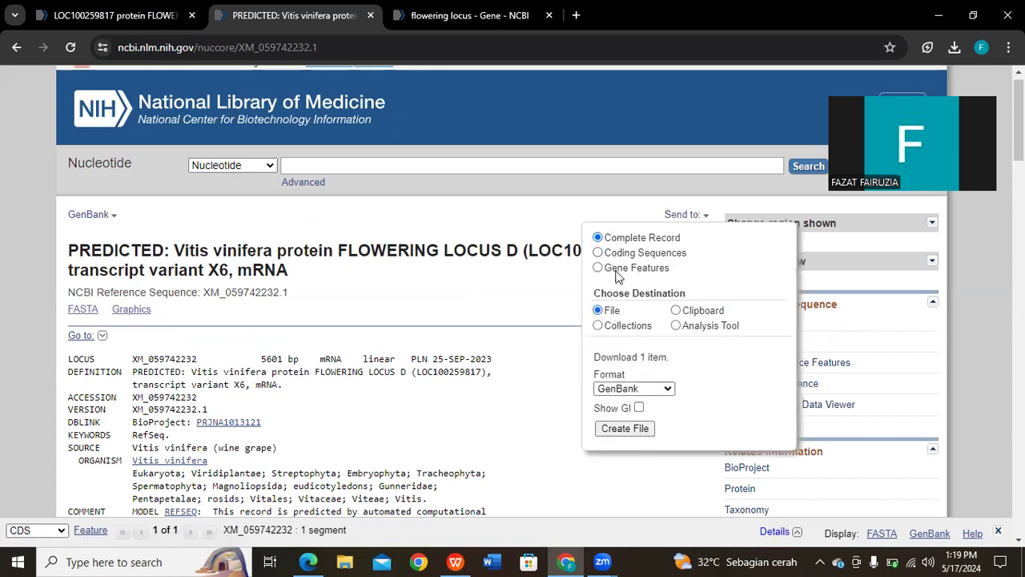
pyautogui.click(666, 389)
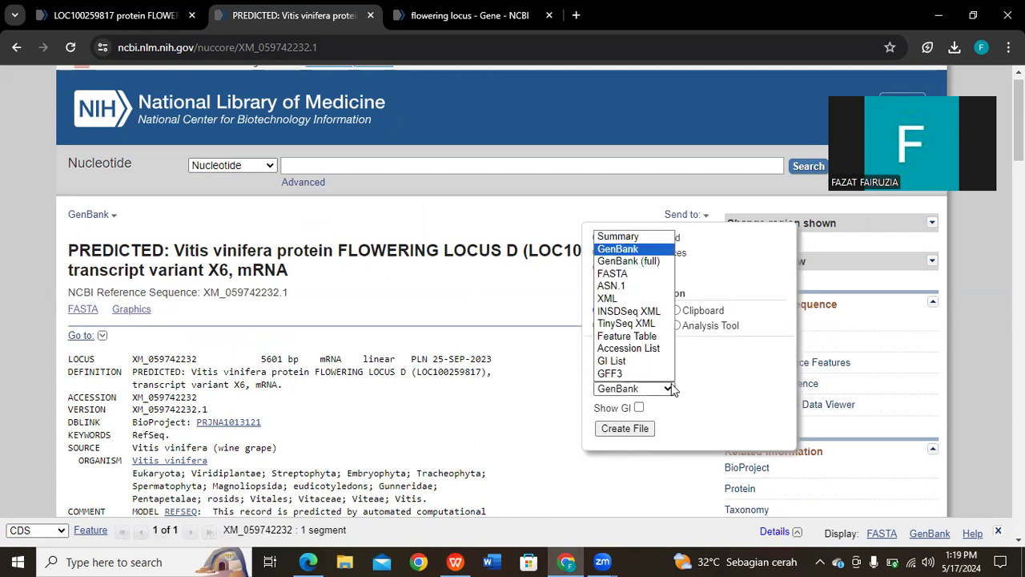
pyautogui.click(613, 275)
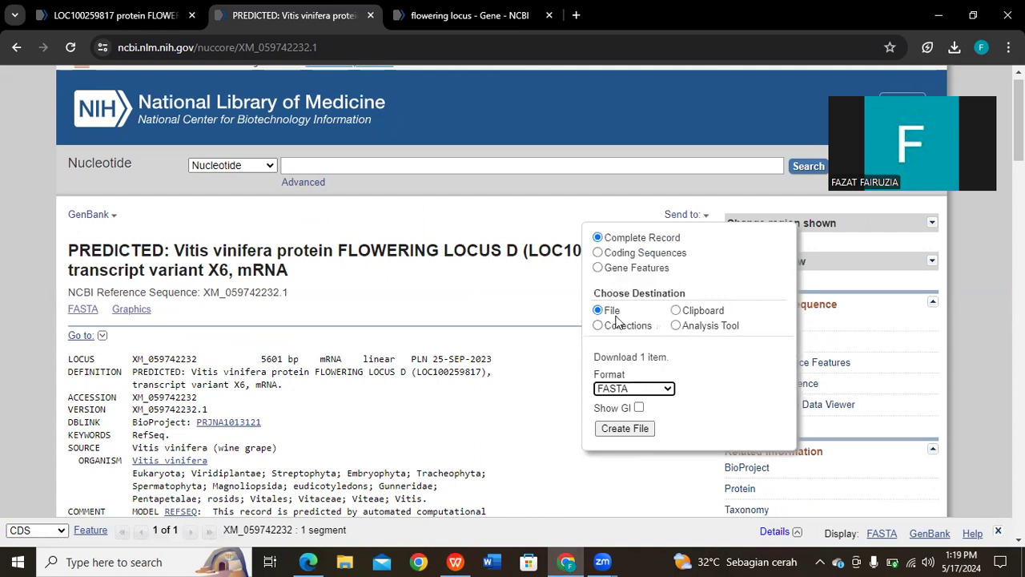
pyautogui.click(640, 409)
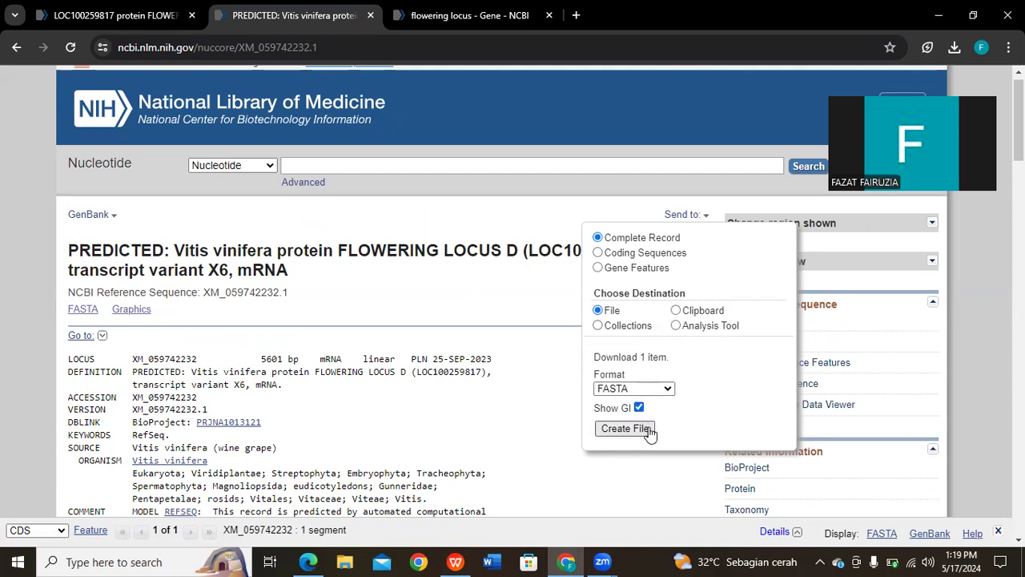
pyautogui.click(646, 431)
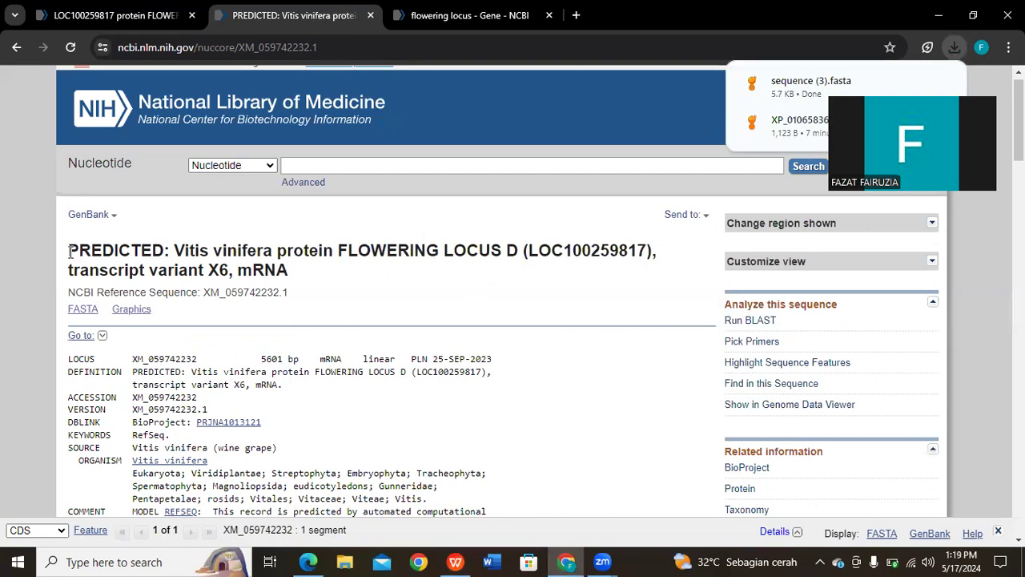
# Copy the record's full title, from PREDICTED: Vitis vinifera protein FLOWERING LOCUS D through transcript variant X6, mRNA
pyautogui.moveTo(69, 250); pyautogui.dragTo(286, 273)
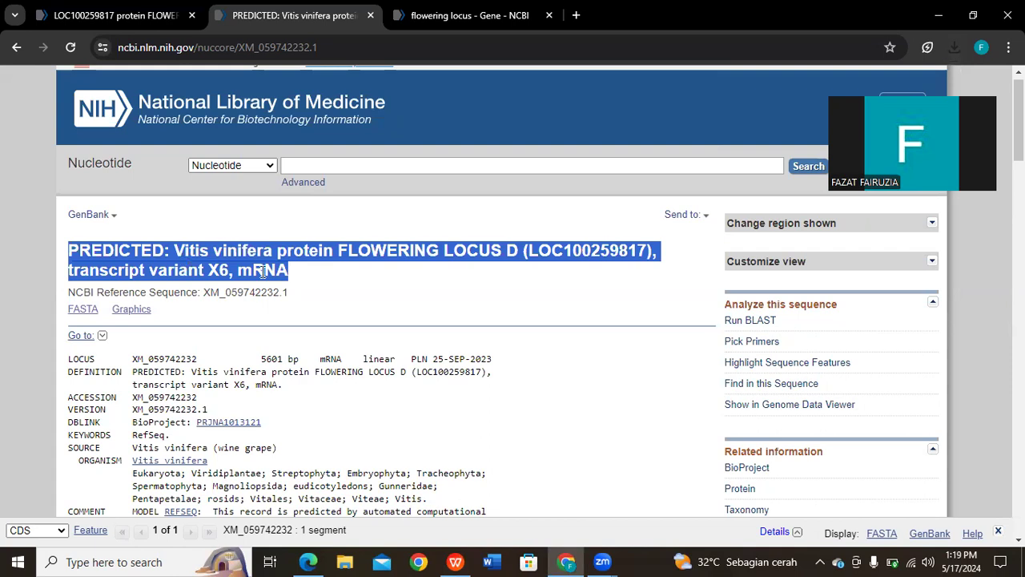
pyautogui.rightClick(263, 271)
pyautogui.click(302, 287)
# Find the newly downloaded sequence (3).fasta in the browser's recent downloads and show it in the Downloads folder
pyautogui.click(954, 47)
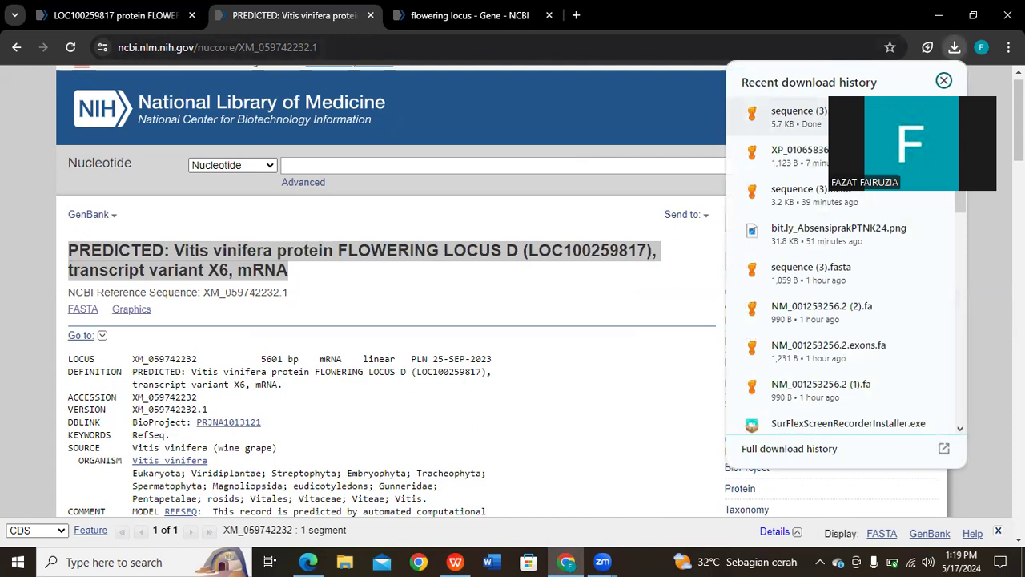
pyautogui.click(807, 113)
pyautogui.moveTo(927, 94); pyautogui.dragTo(951, 274)
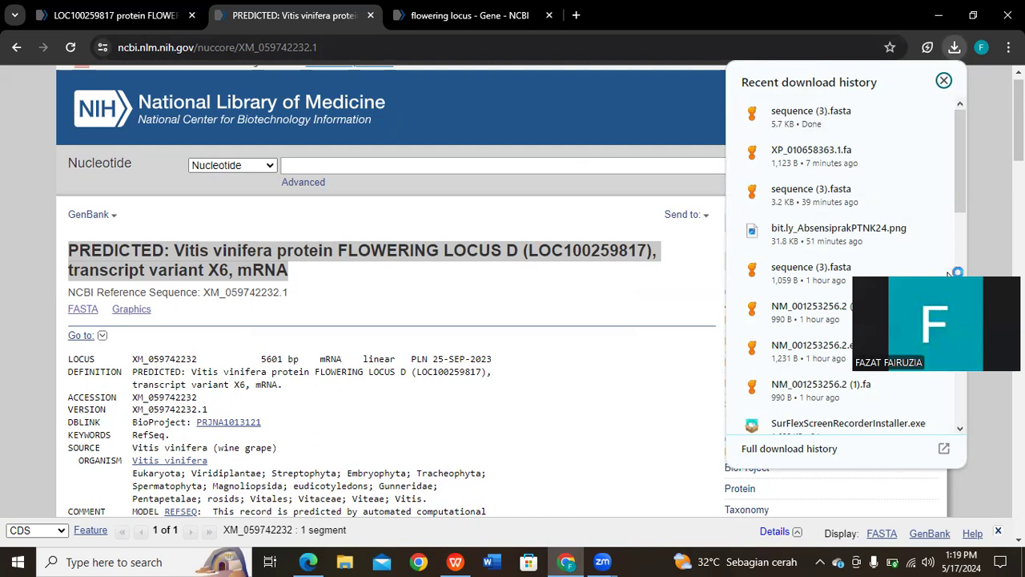
pyautogui.click(916, 117)
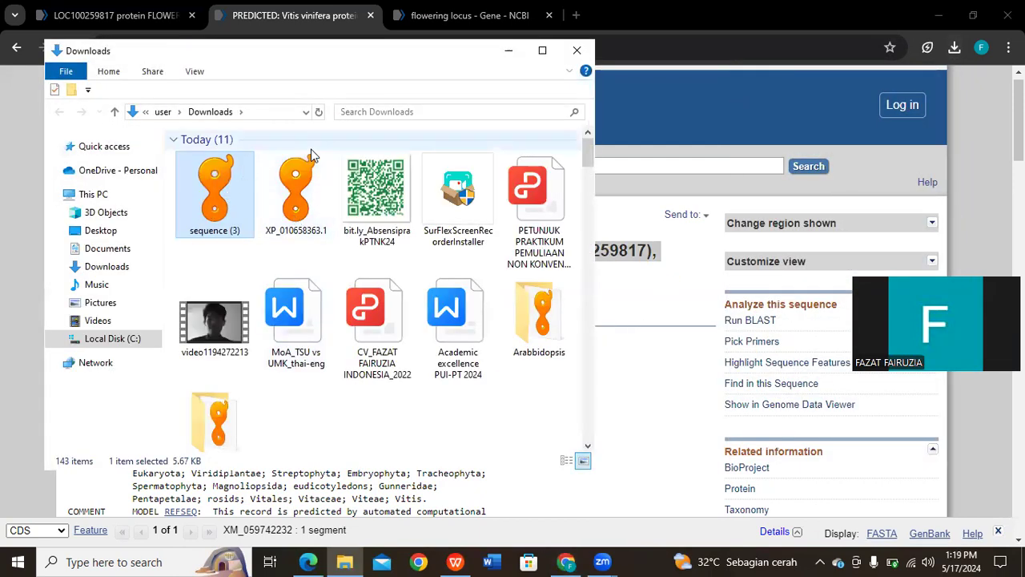
# Permanently delete the XP_010658363.1 file from the Downloads folder
pyautogui.click(299, 205)
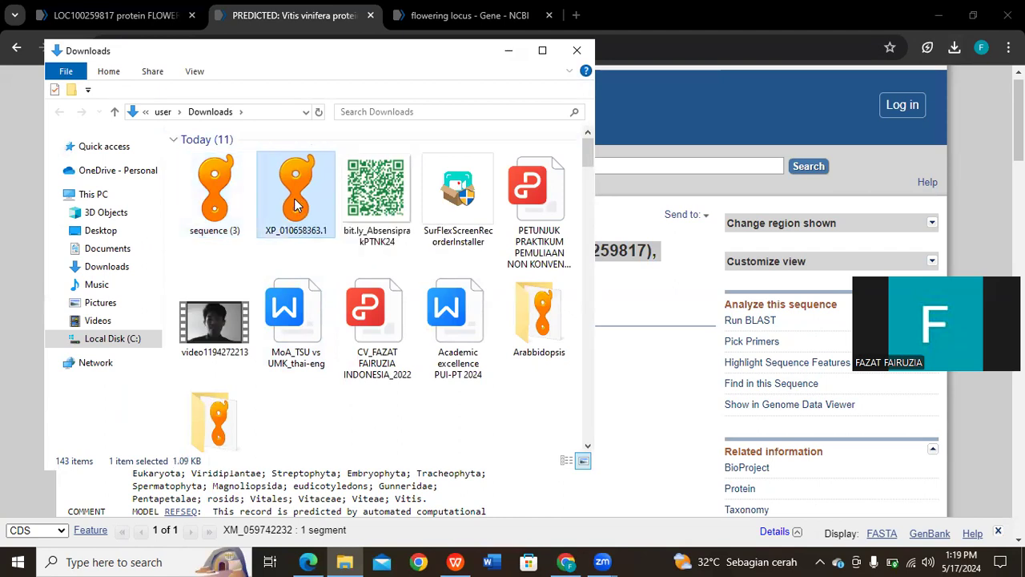
pyautogui.hotkey('shift', 'Delete')
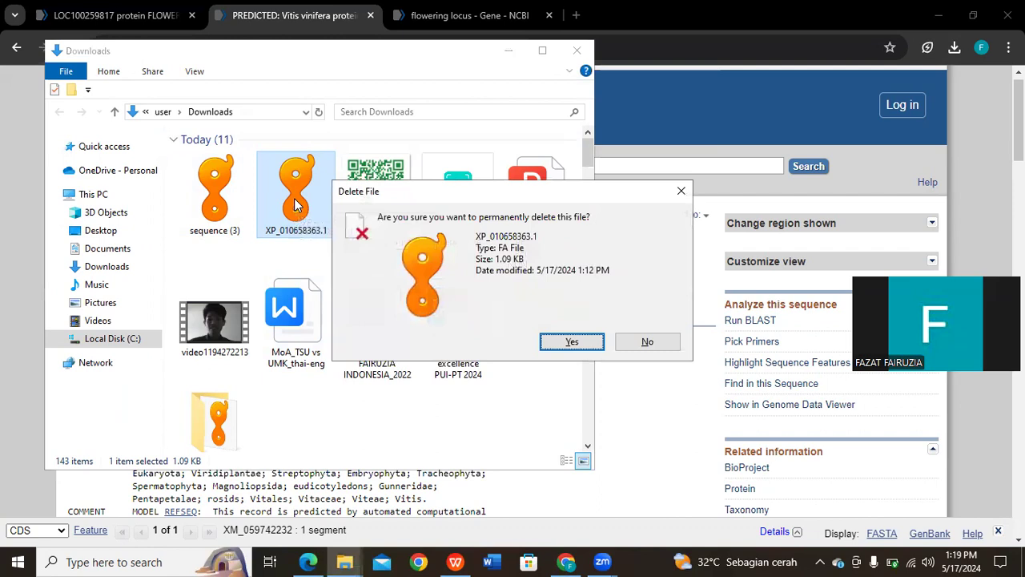
pyautogui.press('Return')
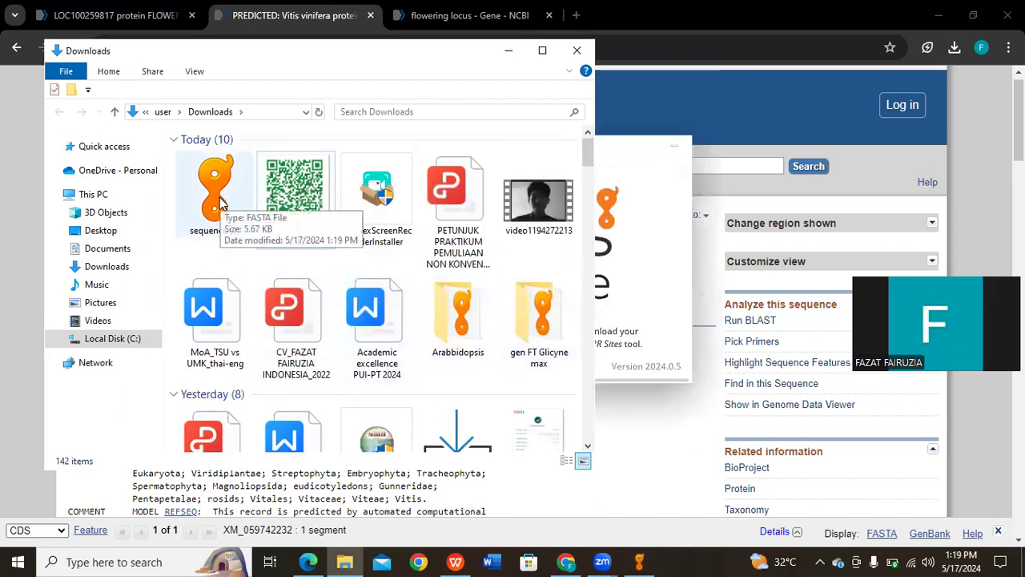
# Rename the sequence (3) file with the copied record title, PREDICTED Vitis vinifera protein FLOWERING LOCUS D
pyautogui.click(221, 205)
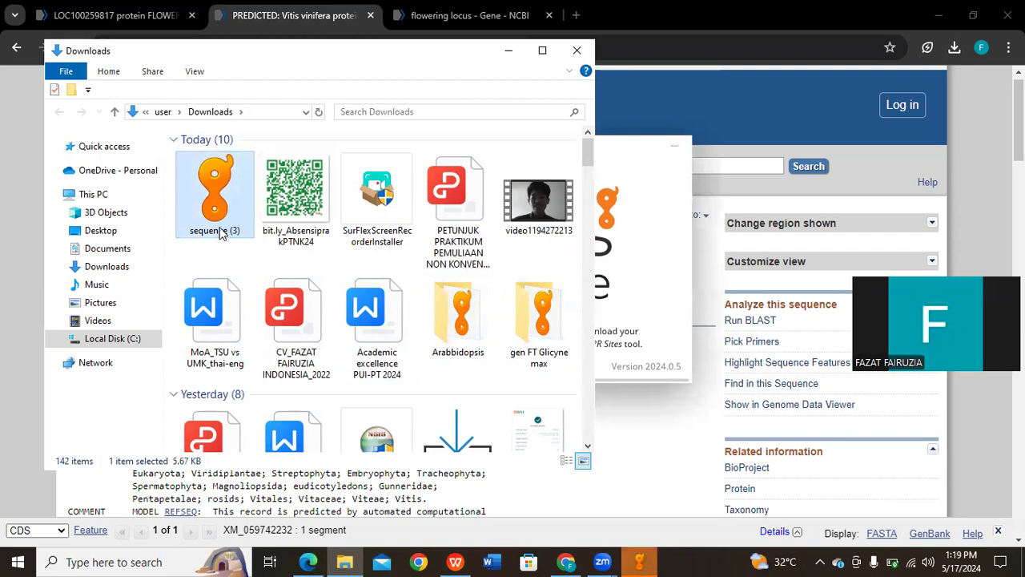
pyautogui.rightClick(223, 232)
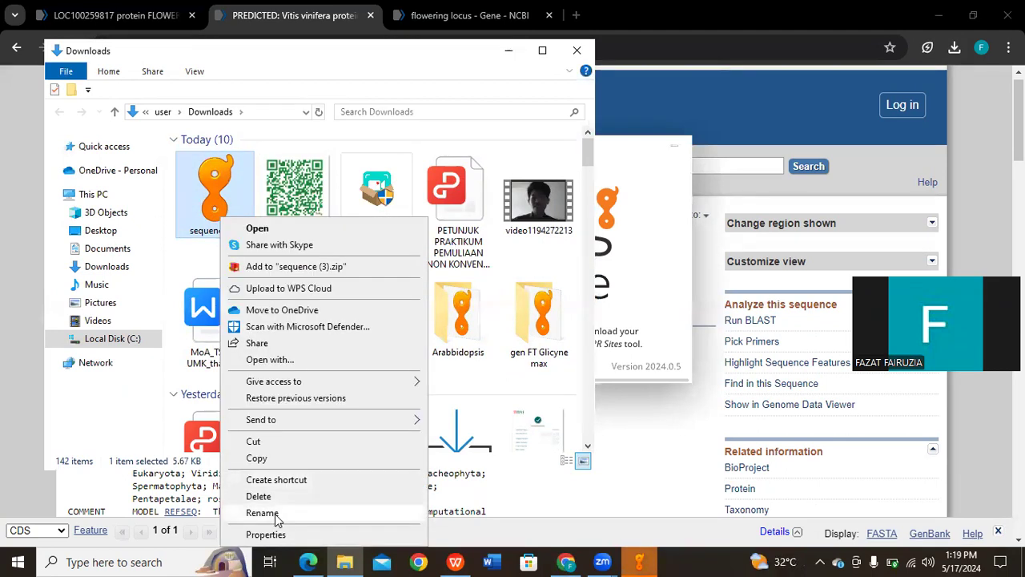
pyautogui.click(262, 513)
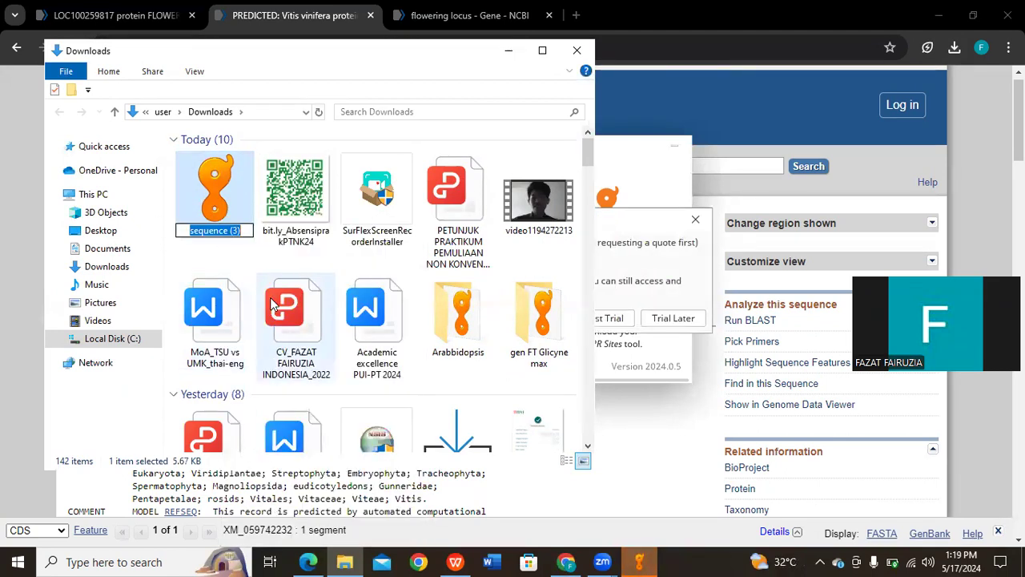
pyautogui.hotkey('ctrl', 'v')
pyautogui.press('Return')
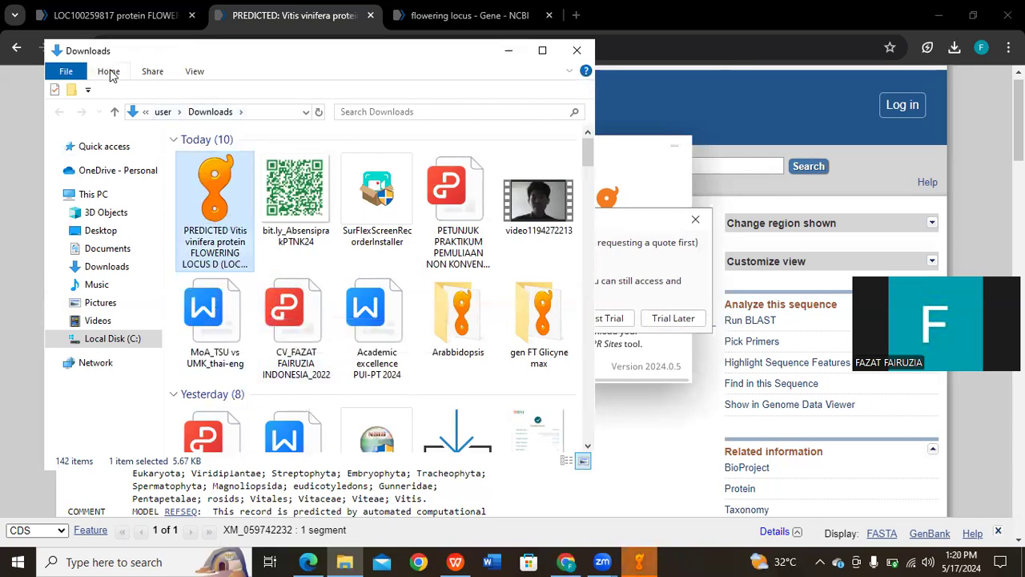
# Create a folder named Vitis Vinifera genes in Downloads, open it, and return to the Downloads folder
pyautogui.click(71, 90)
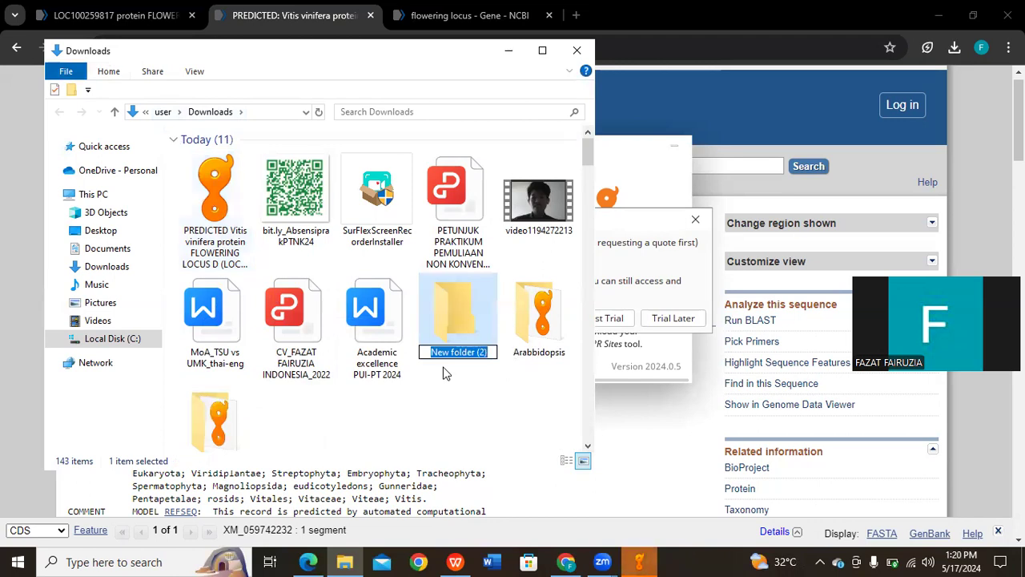
pyautogui.write('Vitis ')
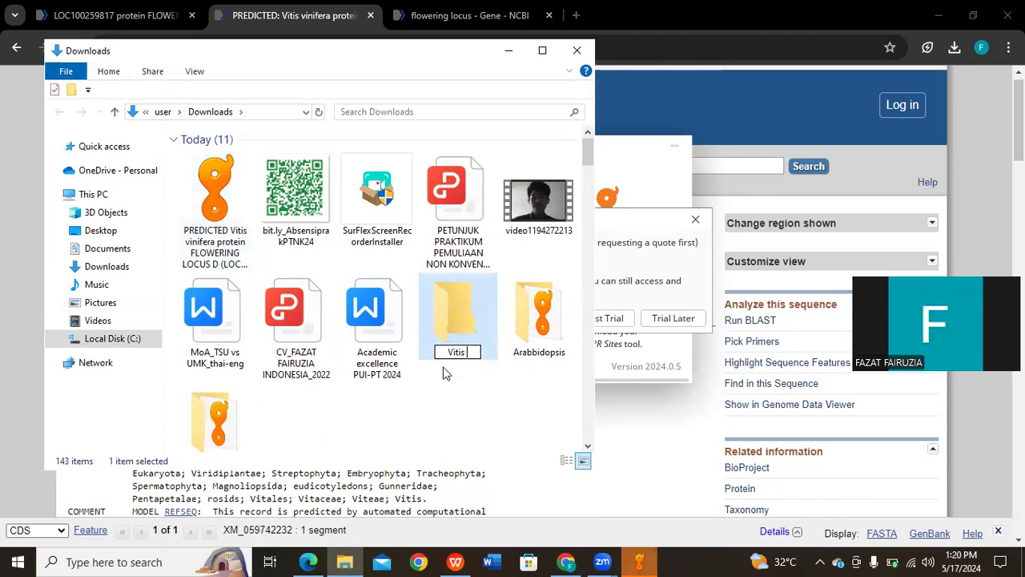
pyautogui.write('Vinifera genes')
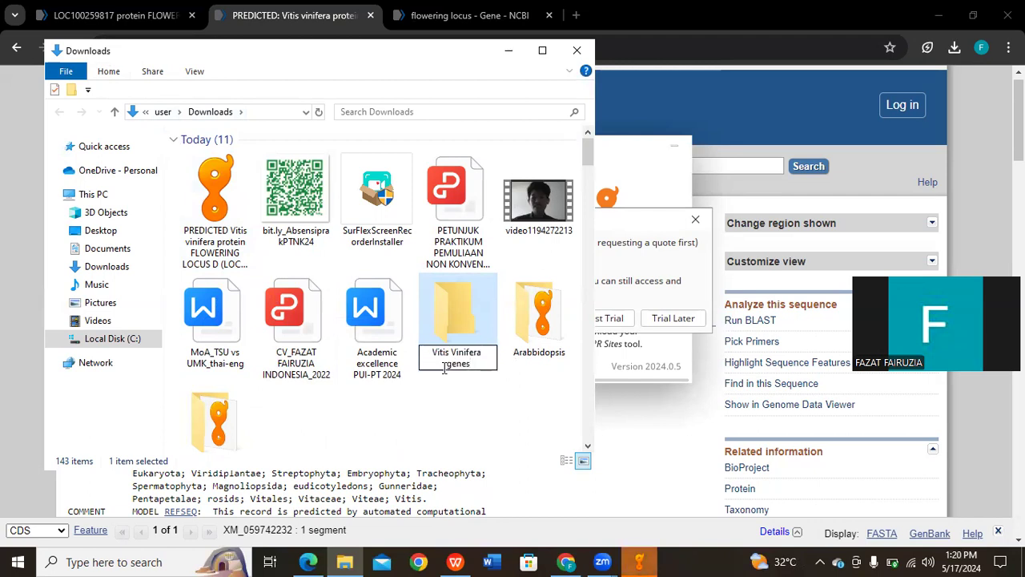
pyautogui.press('Return')
pyautogui.doubleClick(446, 308)
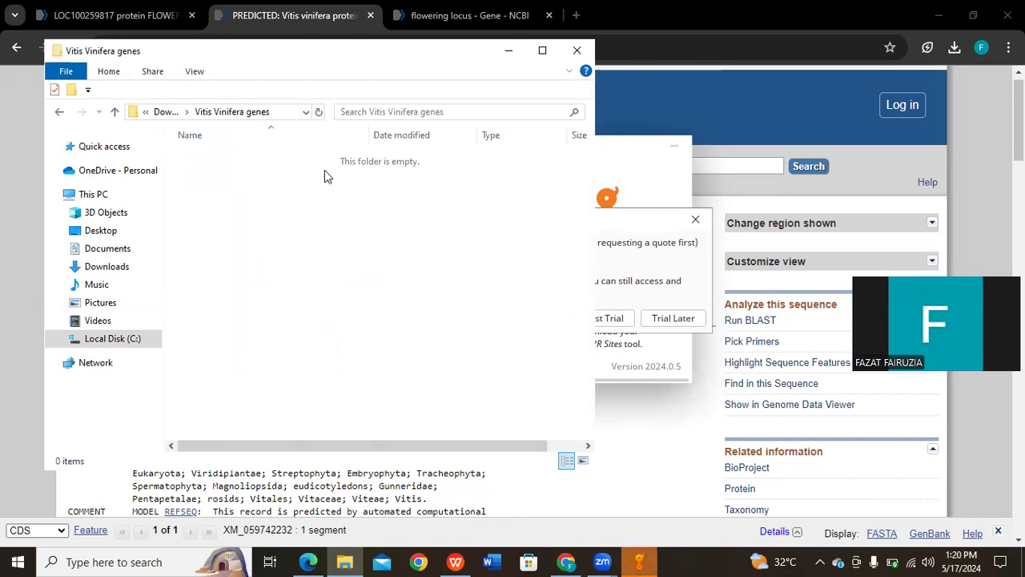
pyautogui.click(166, 111)
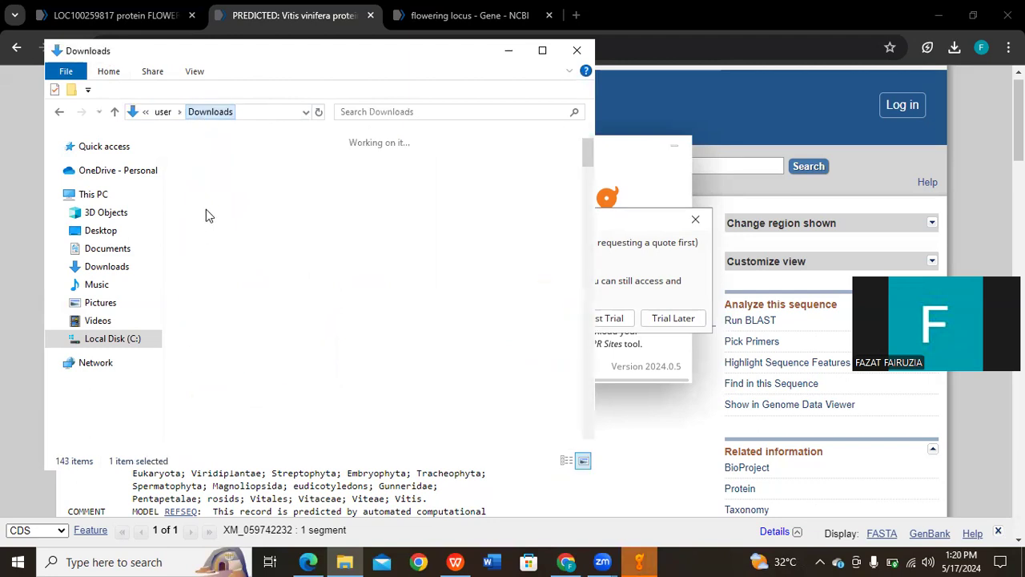
# Move the renamed FLOWERING LOCUS D sequence file into the Vitis Vinifera genes folder, and dismiss the Geneious Prime license prompt by postponing the trial
pyautogui.moveTo(210, 210); pyautogui.dragTo(455, 337)
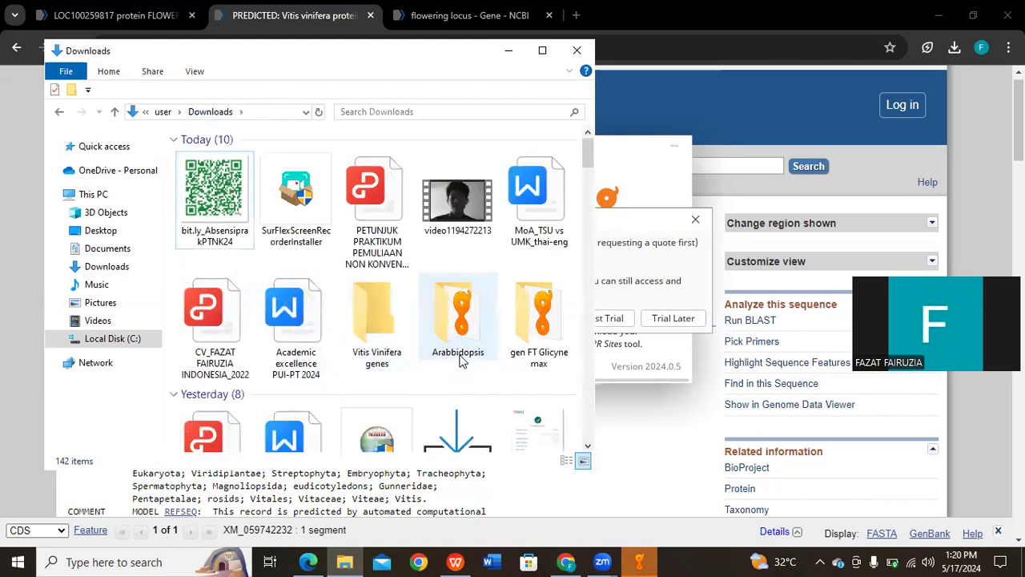
pyautogui.click(507, 51)
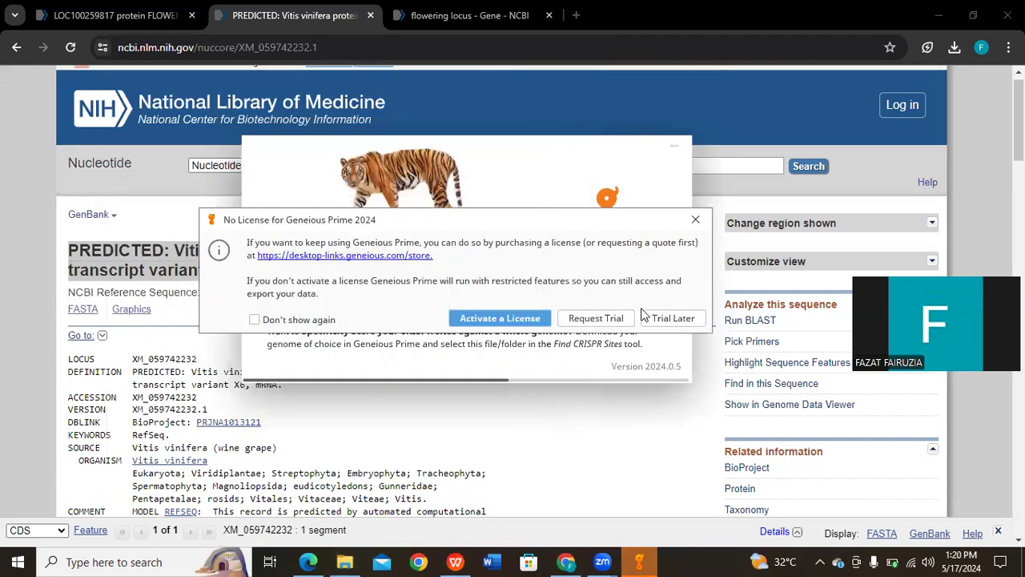
pyautogui.click(673, 318)
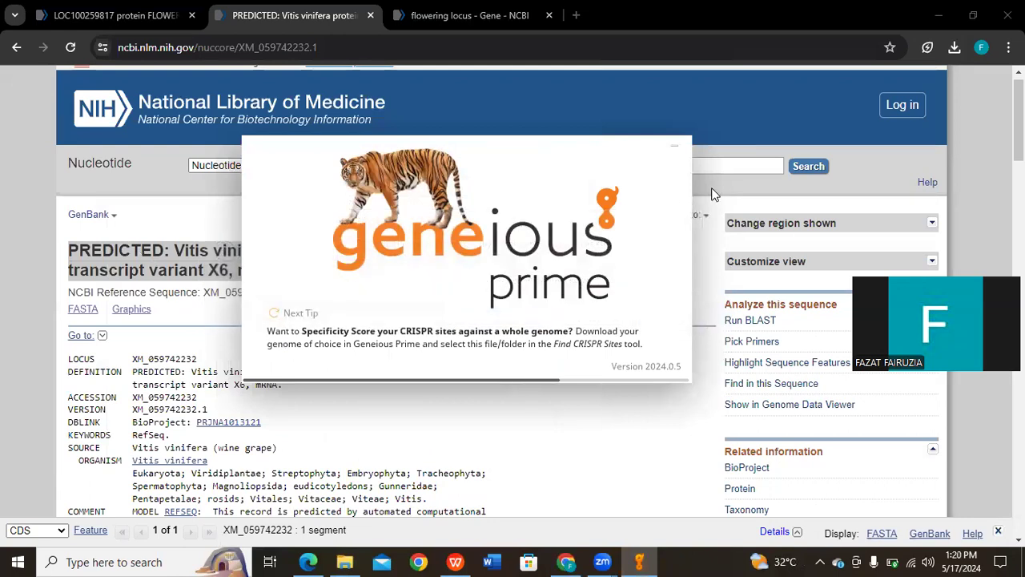
pyautogui.click(584, 275)
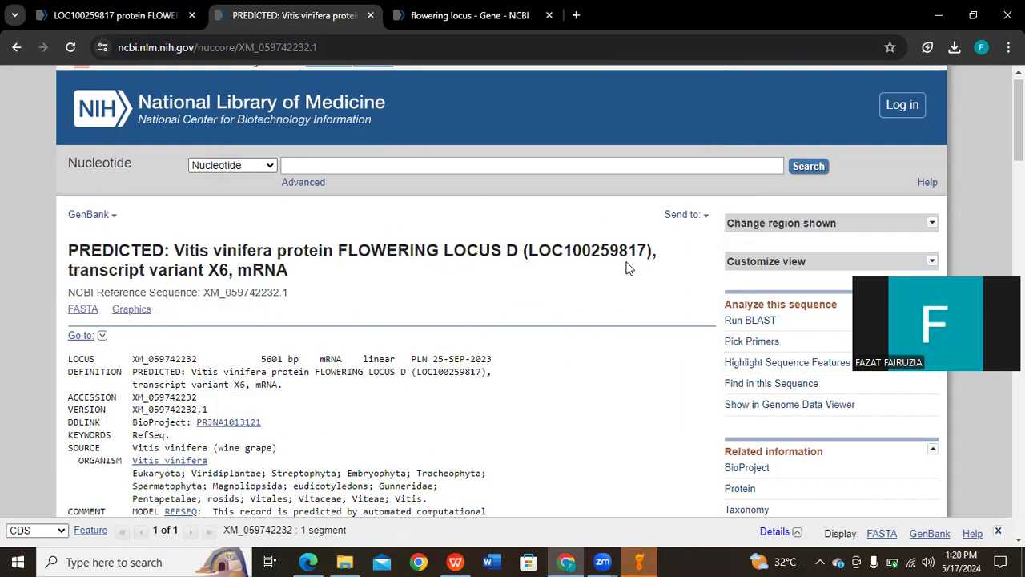
# Run a nucleotide BLAST on XM_059742232.1 against nr/nt, optimized for highly similar sequences (megablast), with results shown in a new window
pyautogui.click(761, 324)
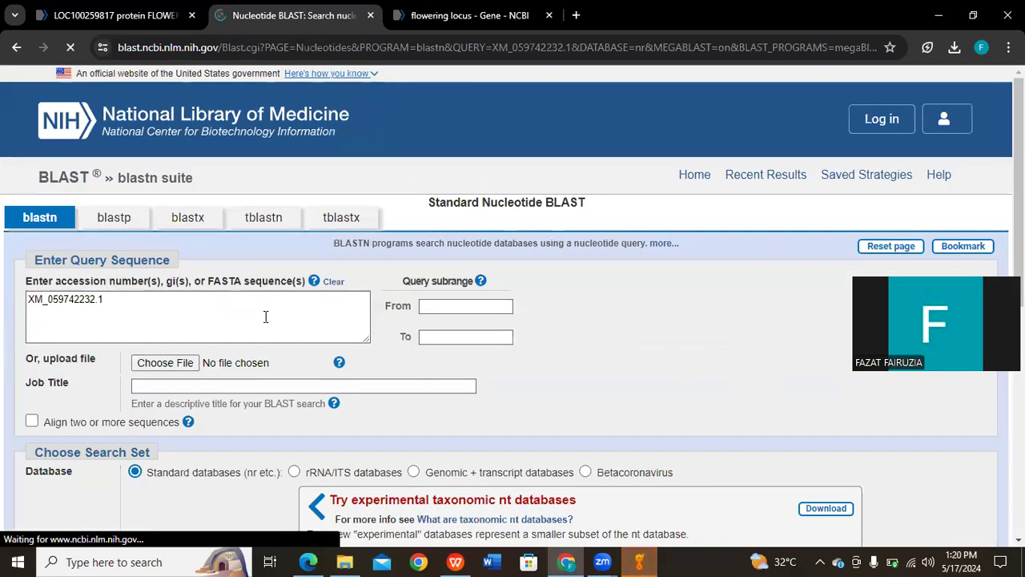
pyautogui.scroll(-3, 272, 328)
pyautogui.scroll(-3, 279, 336)
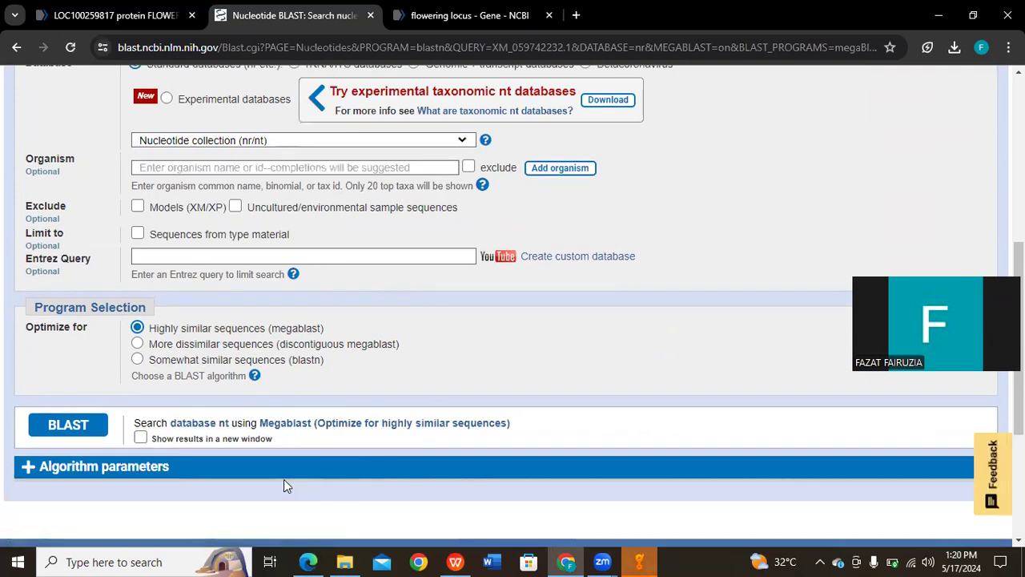
pyautogui.click(141, 446)
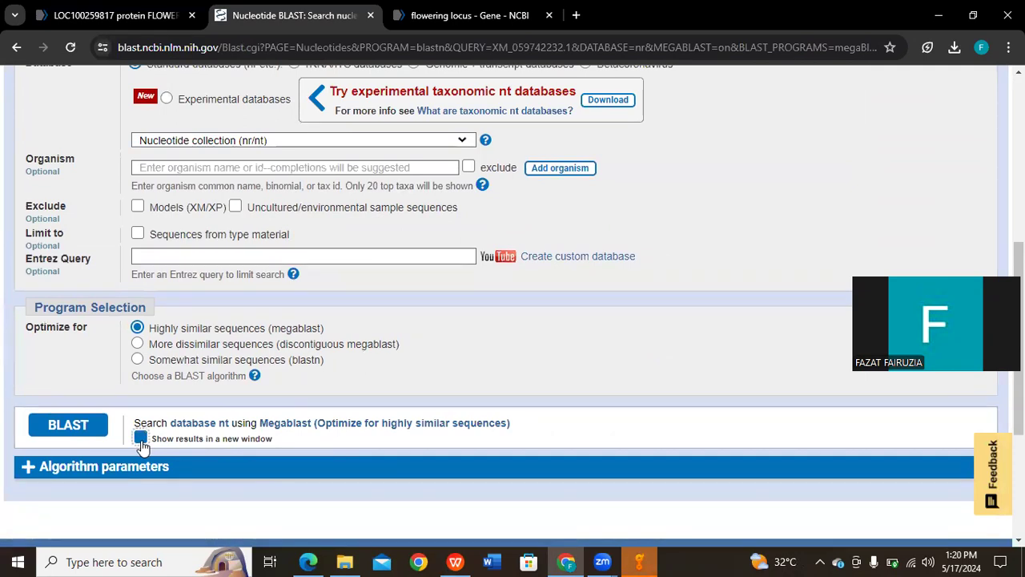
pyautogui.click(77, 427)
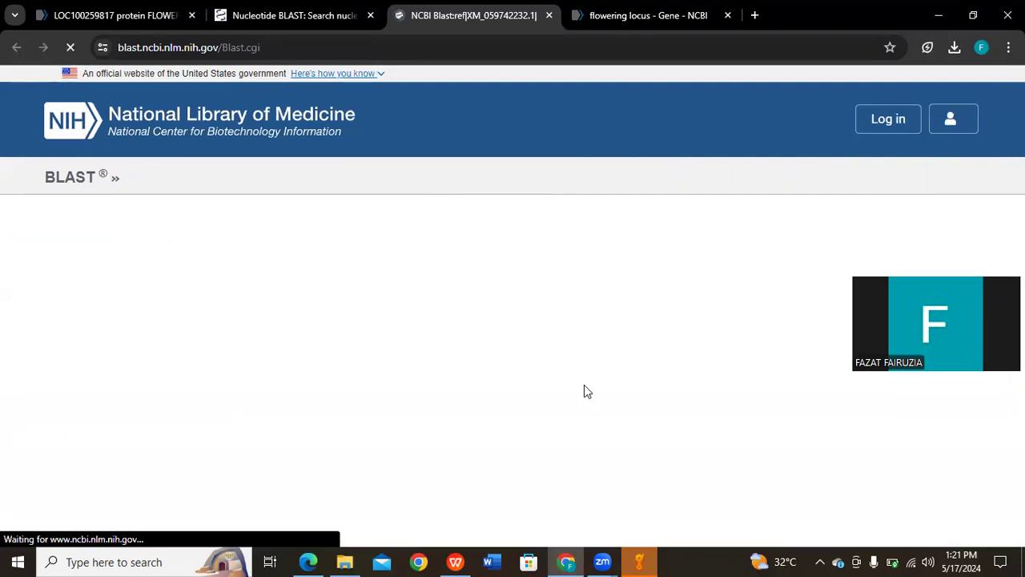
# Examine the megablast hit list for matching species, query cover and percent identity, from the best to the weakest matches
pyautogui.scroll(-1, 584, 392)
pyautogui.scroll(-1, 584, 396)
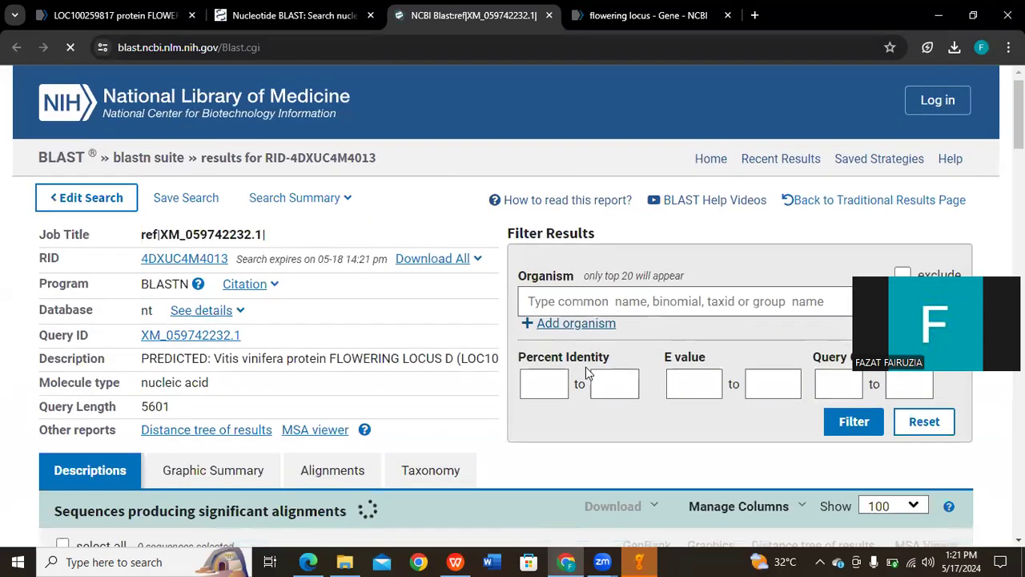
pyautogui.scroll(-5, 586, 367)
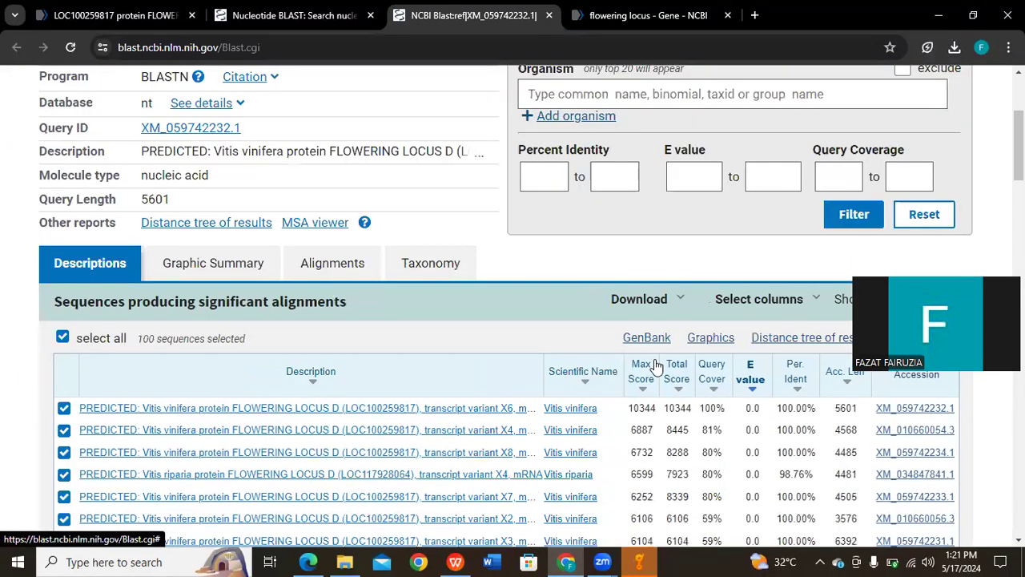
pyautogui.scroll(-2, 656, 374)
pyautogui.scroll(-5, 762, 408)
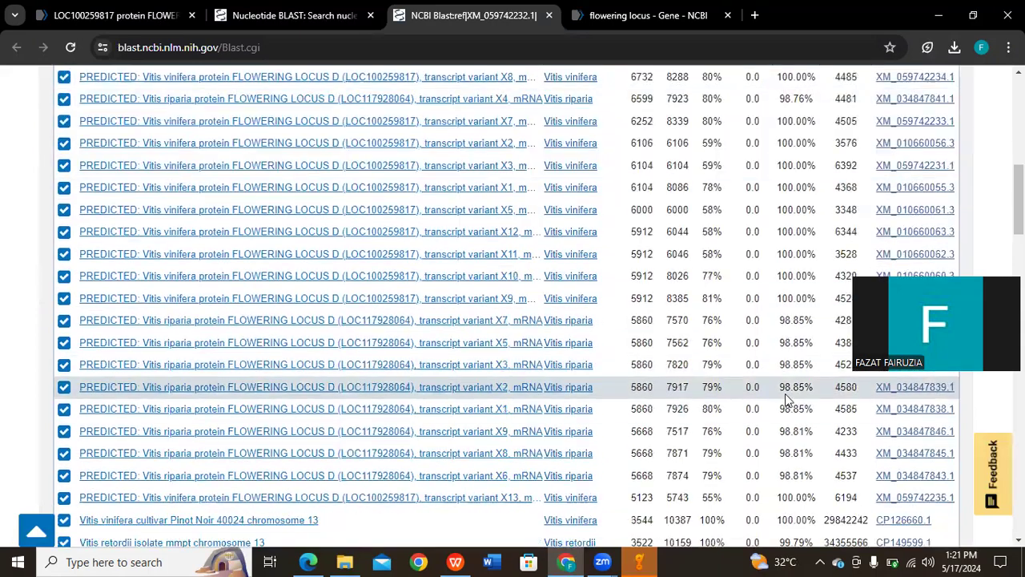
pyautogui.scroll(5, 785, 393)
pyautogui.scroll(-6, 785, 349)
pyautogui.scroll(-7, 785, 348)
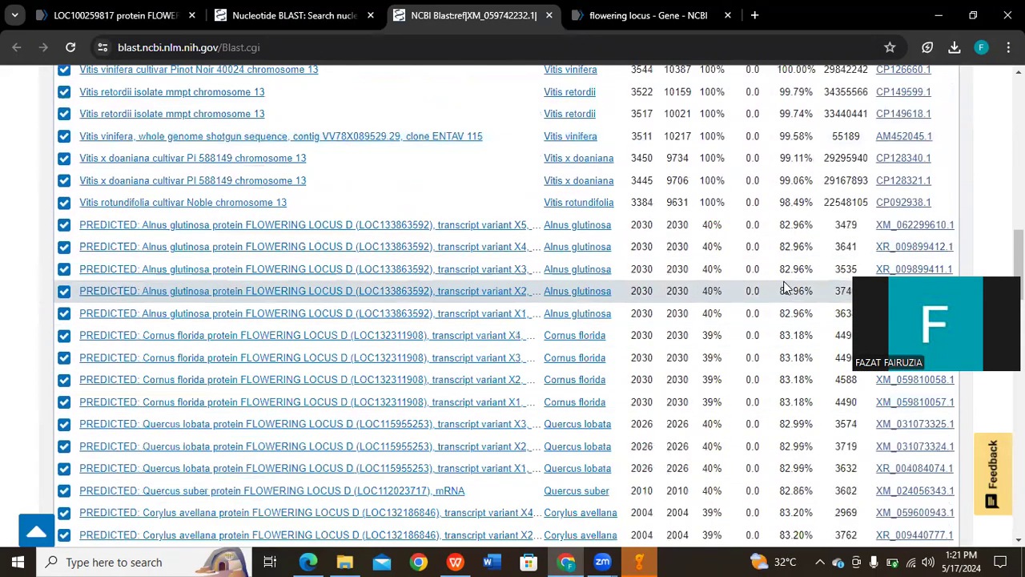
pyautogui.scroll(-4, 798, 459)
pyautogui.scroll(-4, 803, 465)
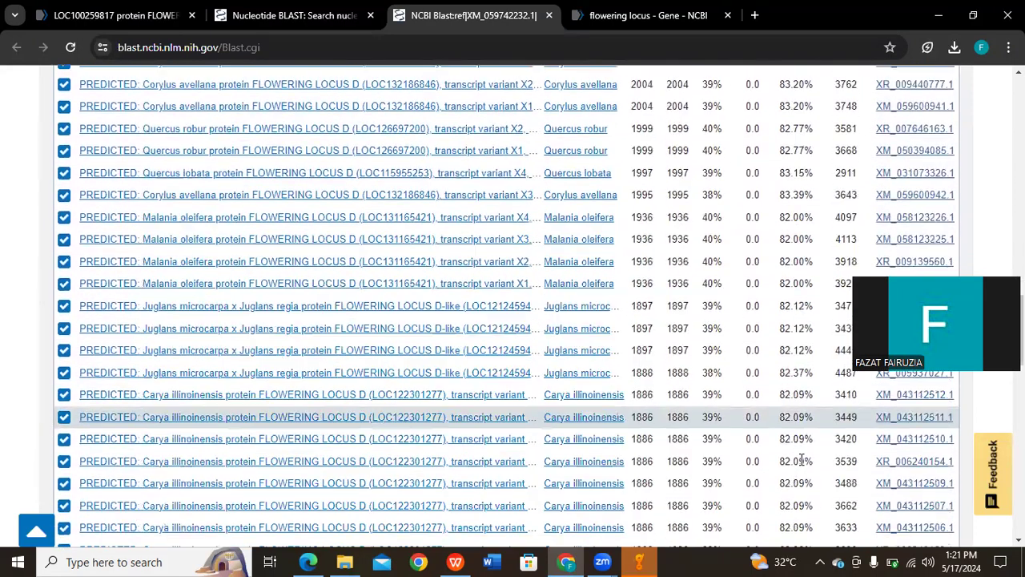
pyautogui.scroll(-15, 798, 459)
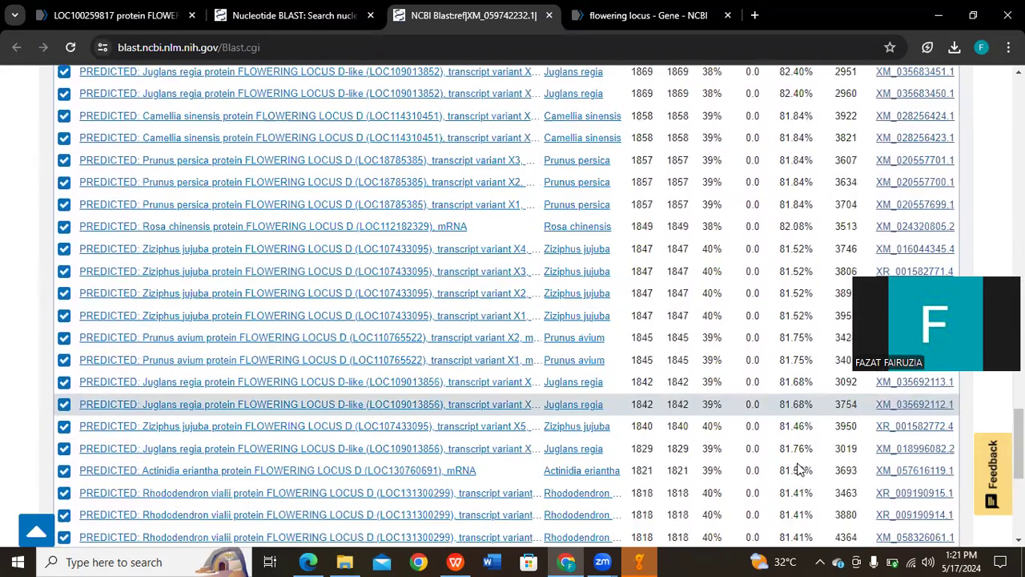
pyautogui.scroll(-5, 727, 190)
# Run the BLAST search for XM_059742232.1 again, optimized for somewhat similar sequences (blastn)
pyautogui.click(270, 16)
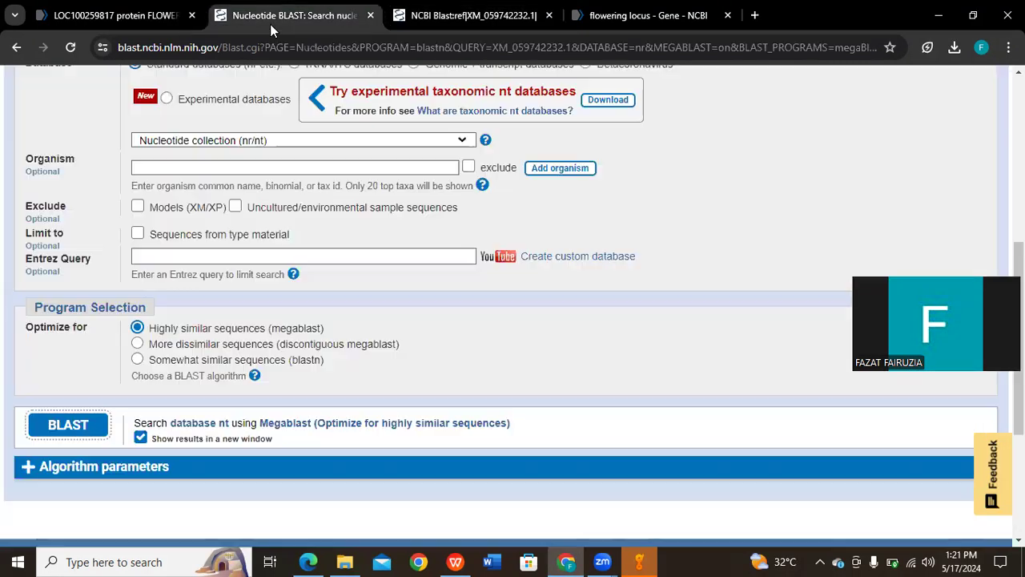
pyautogui.click(137, 360)
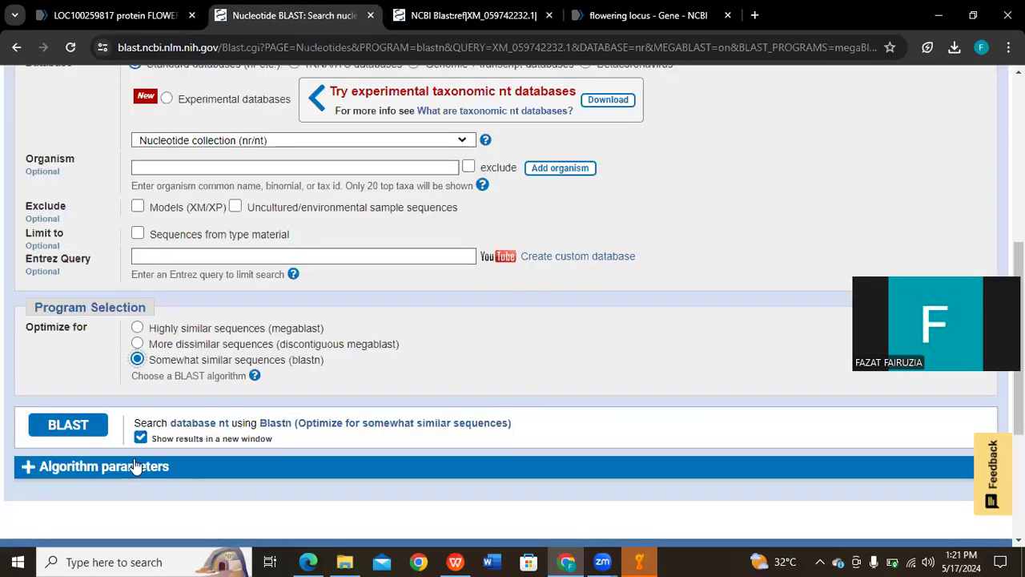
pyautogui.click(69, 427)
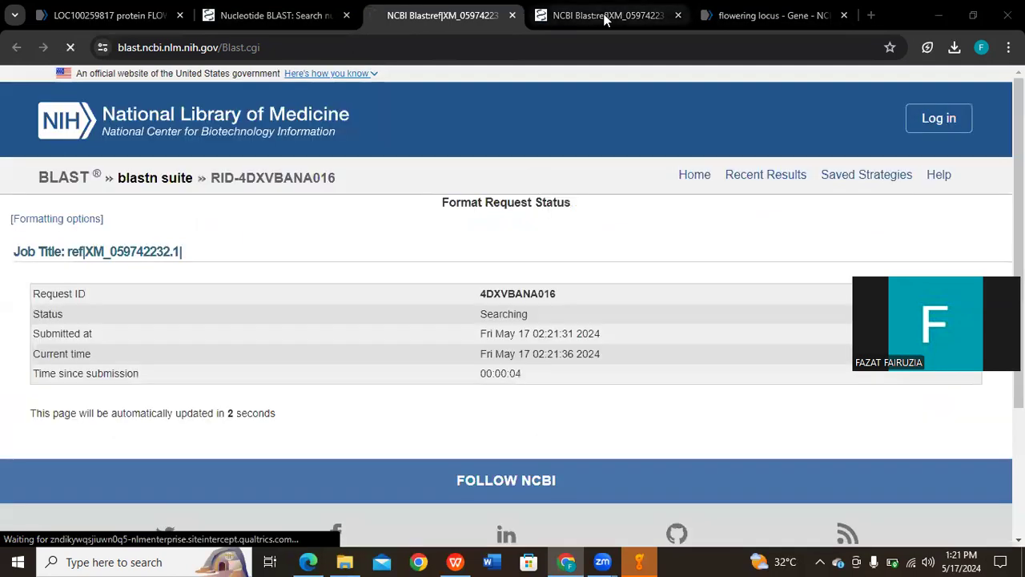
# Close the flowering locus Gene search results and check the status of the running blastn search
pyautogui.click(603, 17)
pyautogui.click(786, 19)
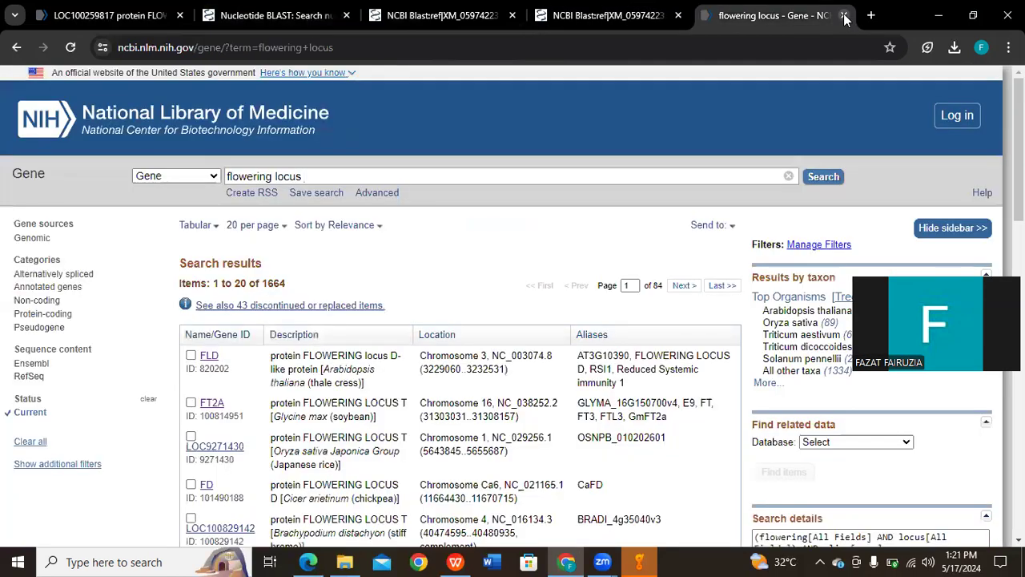
pyautogui.click(844, 15)
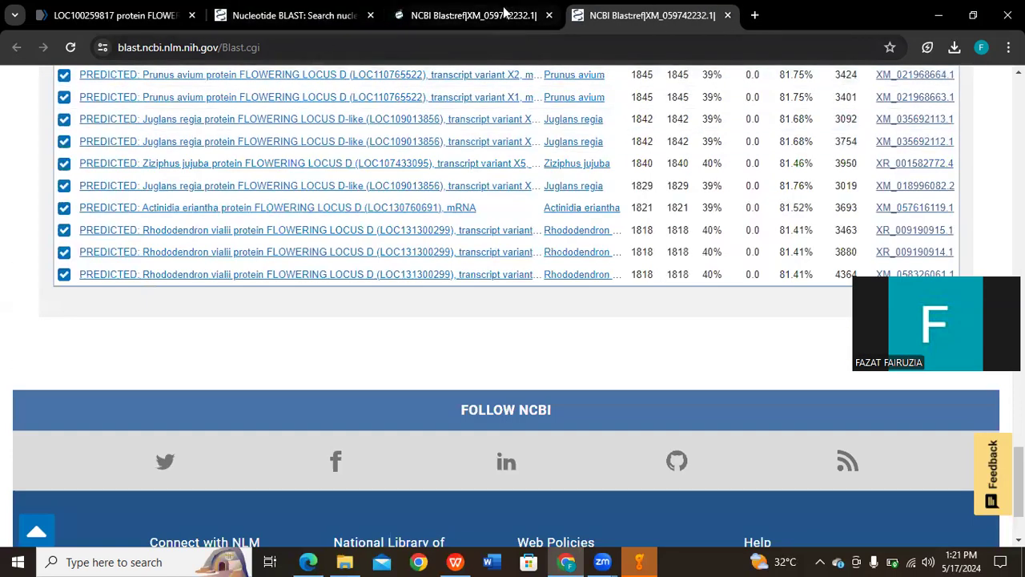
pyautogui.click(505, 13)
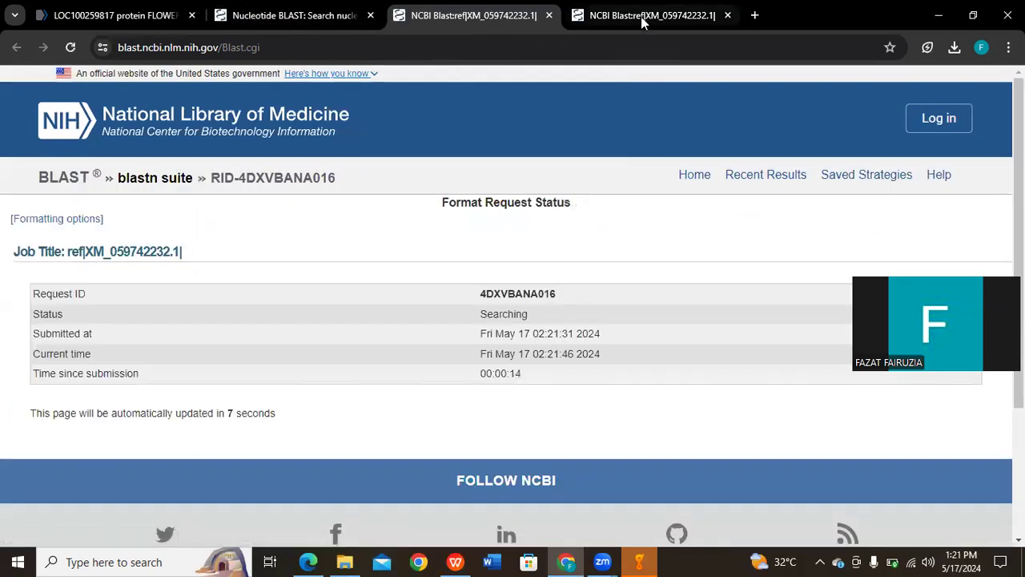
pyautogui.click(277, 15)
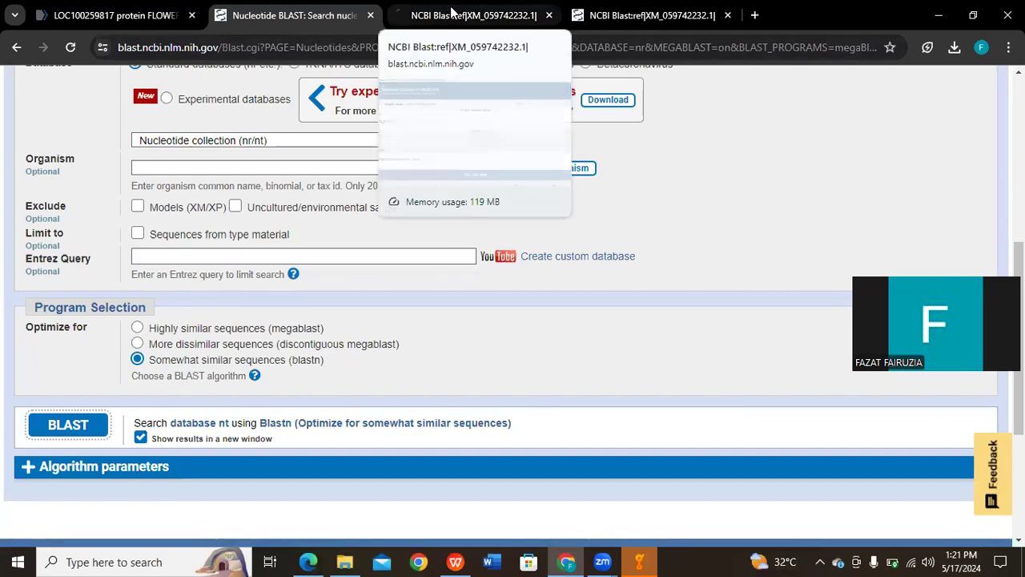
pyautogui.click(453, 14)
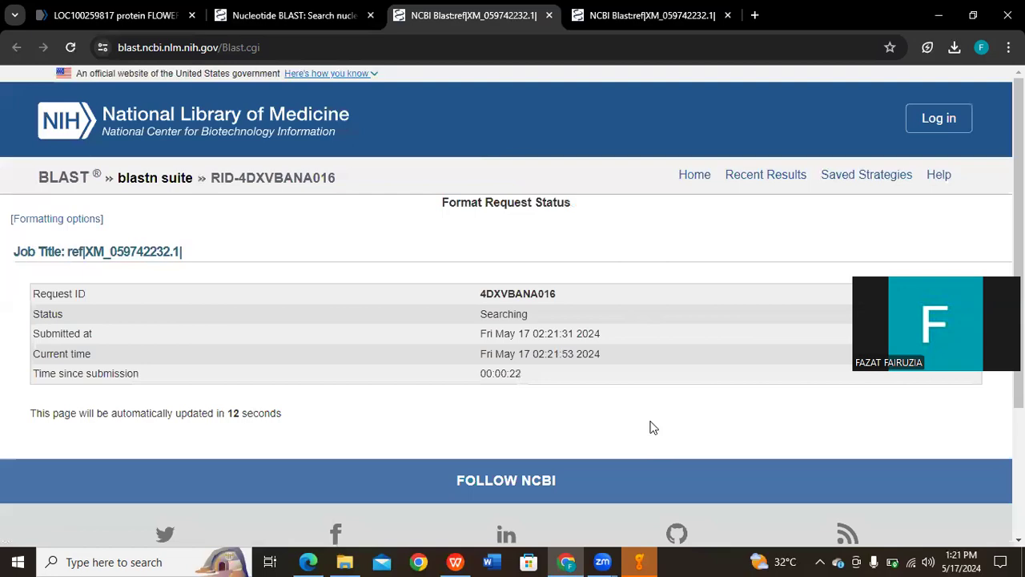
# Review query cover and percent identity across the full megablast hit list again, and recheck the status of the blastn search
pyautogui.click(618, 14)
pyautogui.scroll(10, 646, 284)
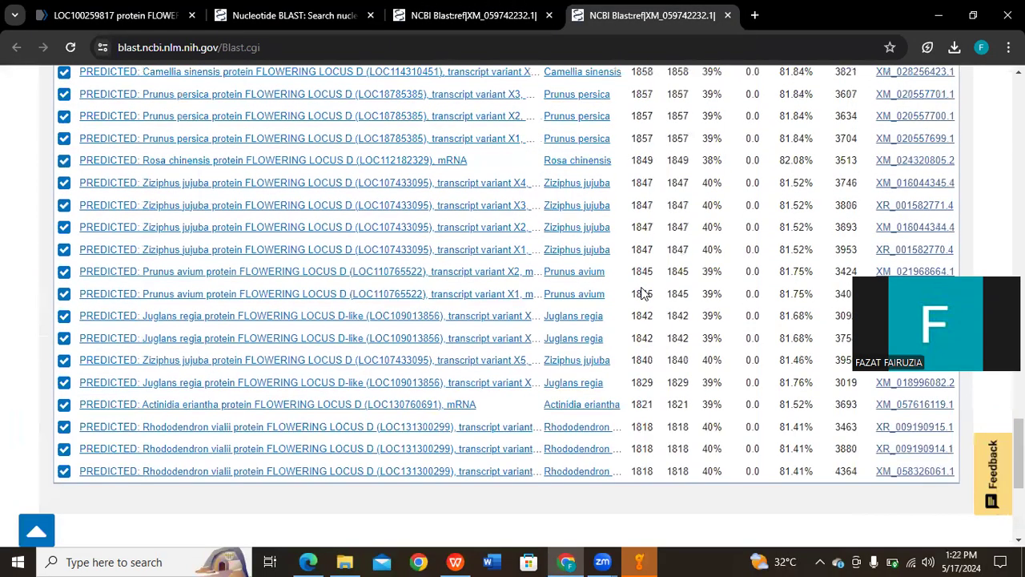
pyautogui.scroll(5, 641, 294)
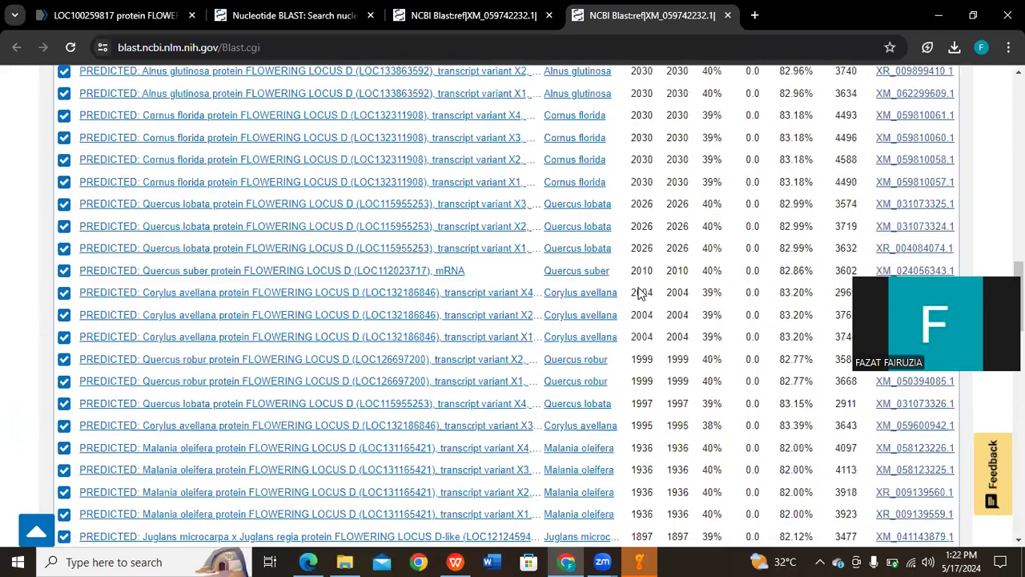
pyautogui.scroll(10, 641, 294)
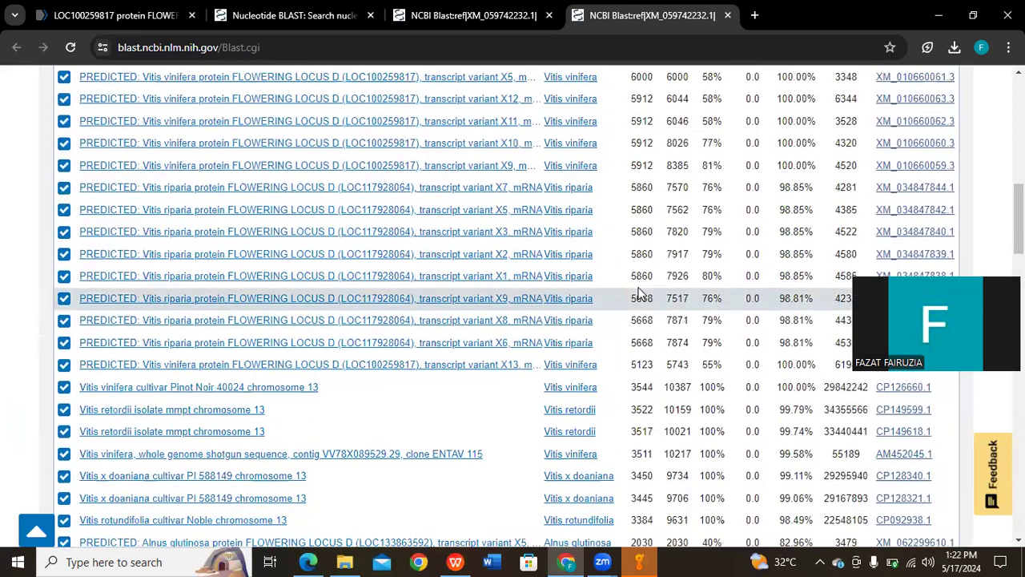
pyautogui.scroll(8, 643, 294)
pyautogui.scroll(-8, 700, 328)
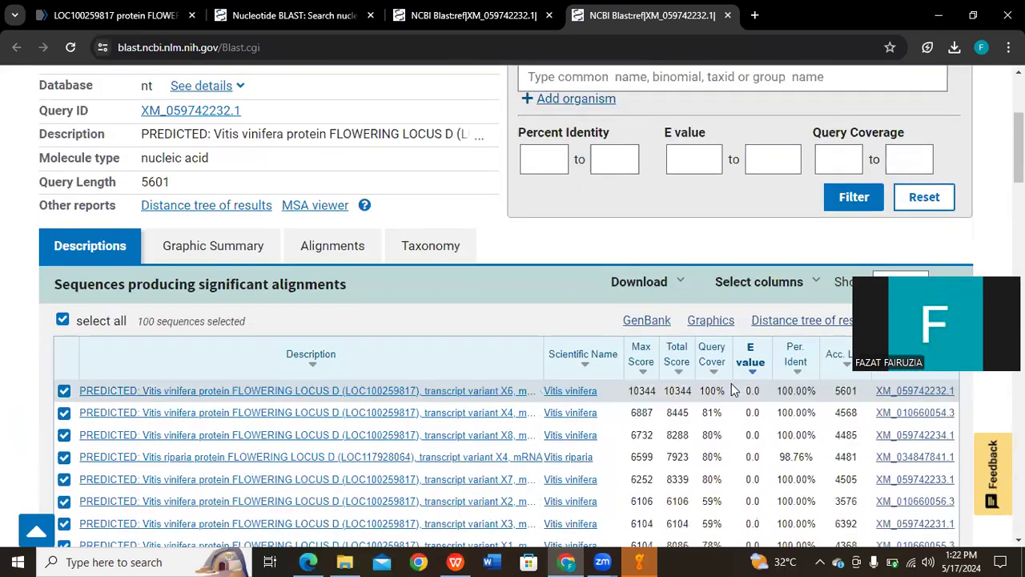
pyautogui.scroll(-2, 791, 325)
pyautogui.scroll(-10, 790, 332)
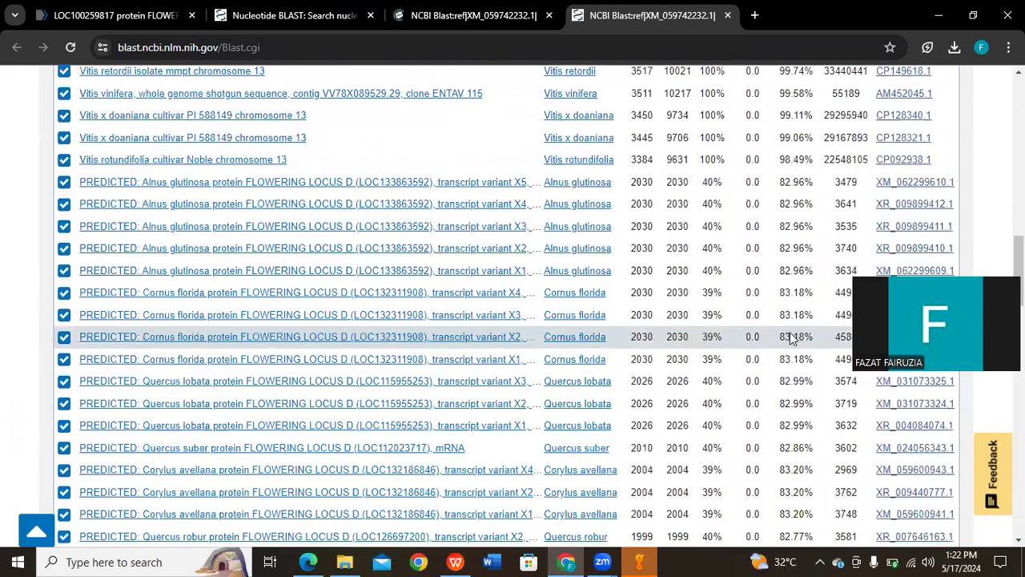
pyautogui.scroll(-10, 797, 415)
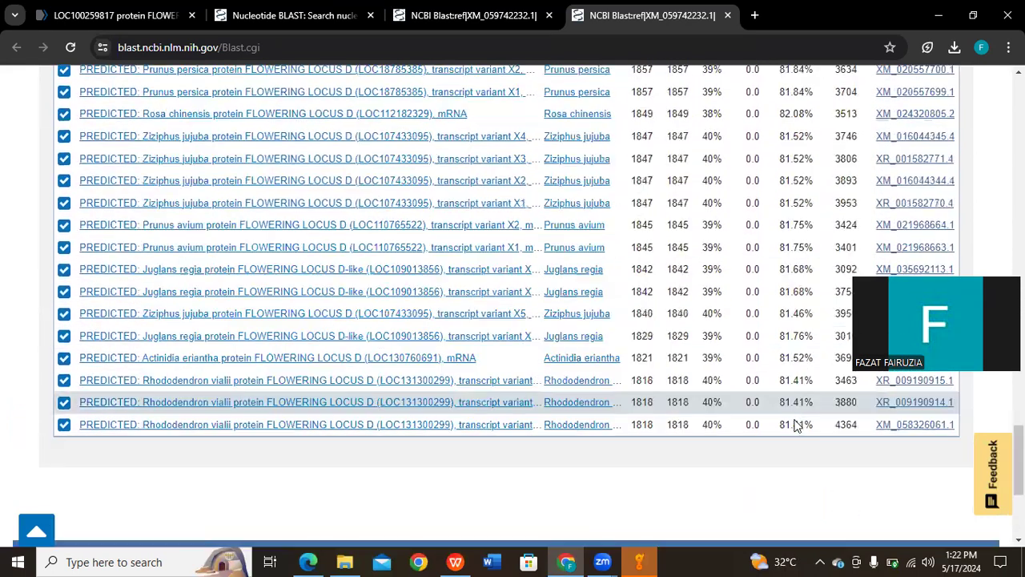
pyautogui.click(439, 8)
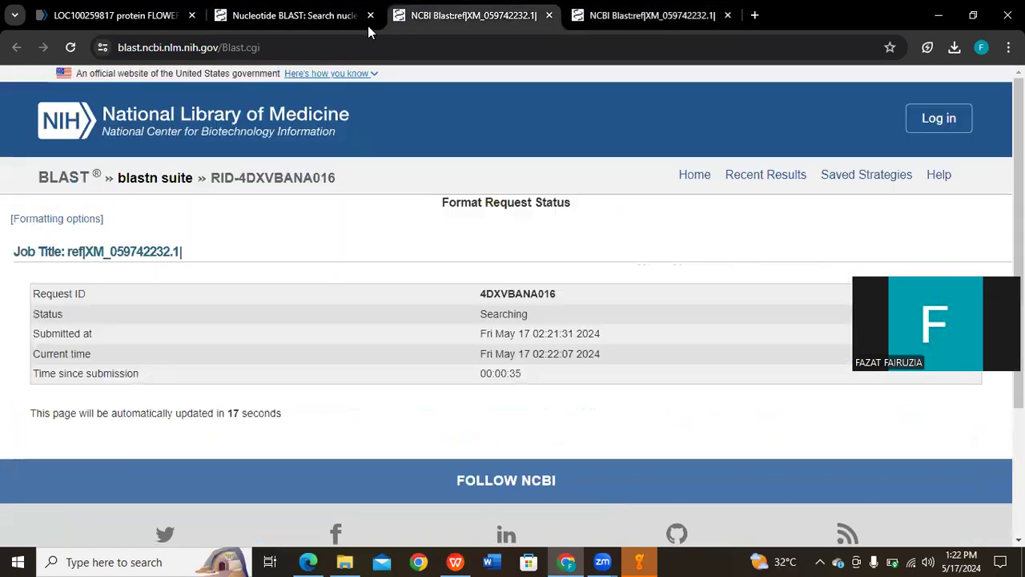
# Open the GenBank record of the Vitis vinifera transcript variant X4 hit, XM_010660054.3, from the megablast results in a new tab
pyautogui.click(628, 10)
pyautogui.scroll(5, 492, 304)
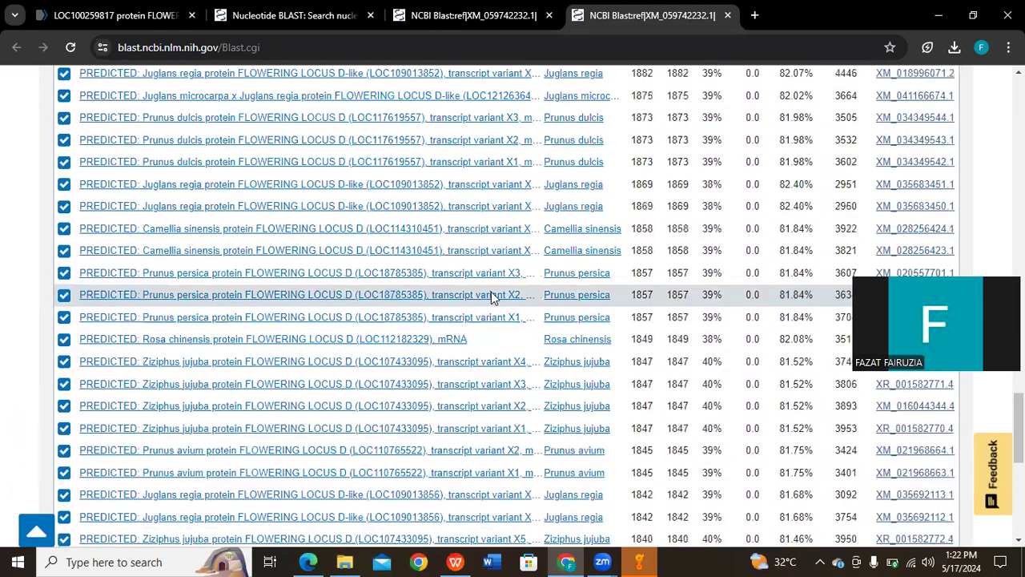
pyautogui.scroll(10, 491, 291)
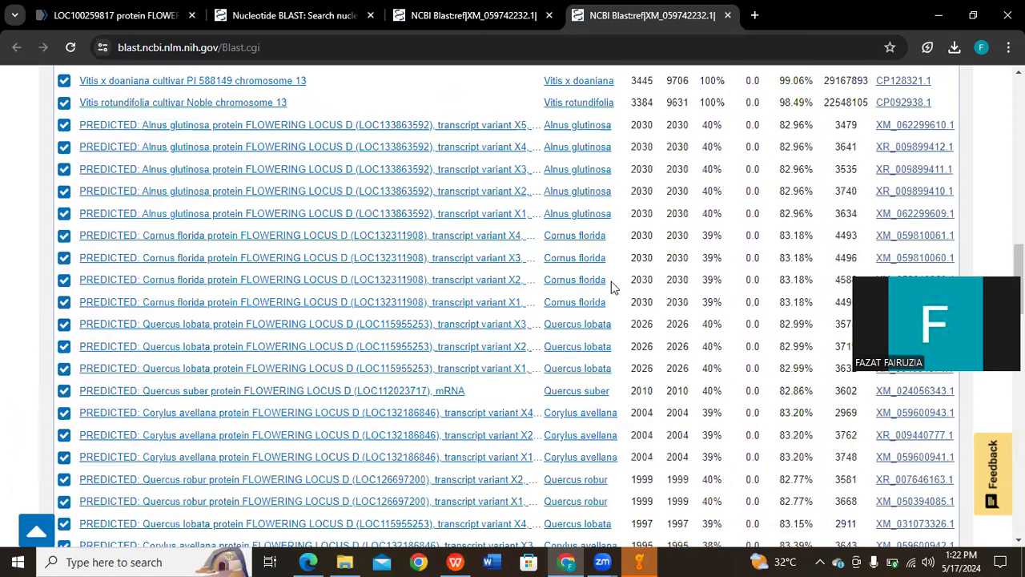
pyautogui.scroll(7, 633, 298)
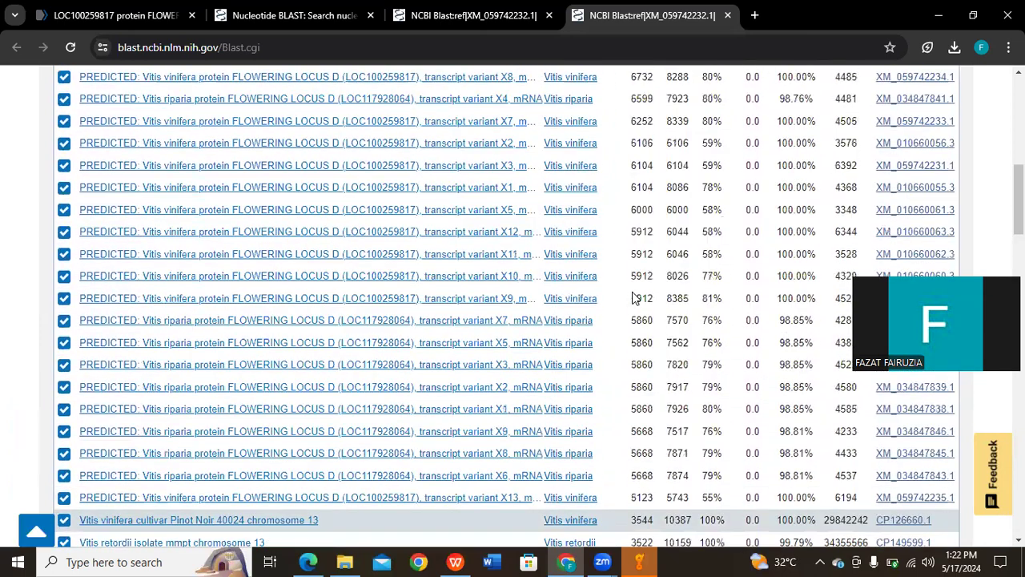
pyautogui.scroll(3, 633, 298)
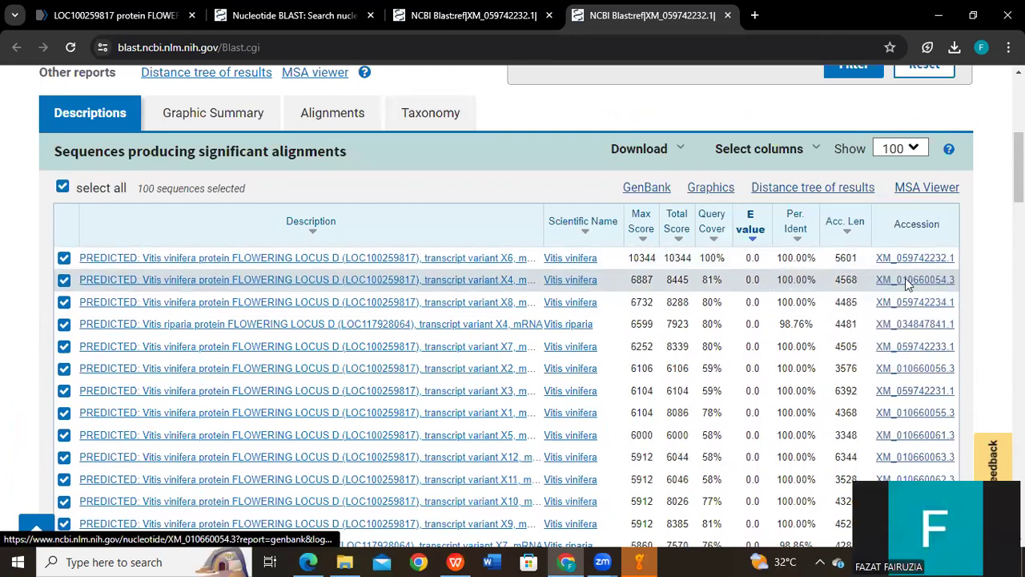
pyautogui.rightClick(902, 280)
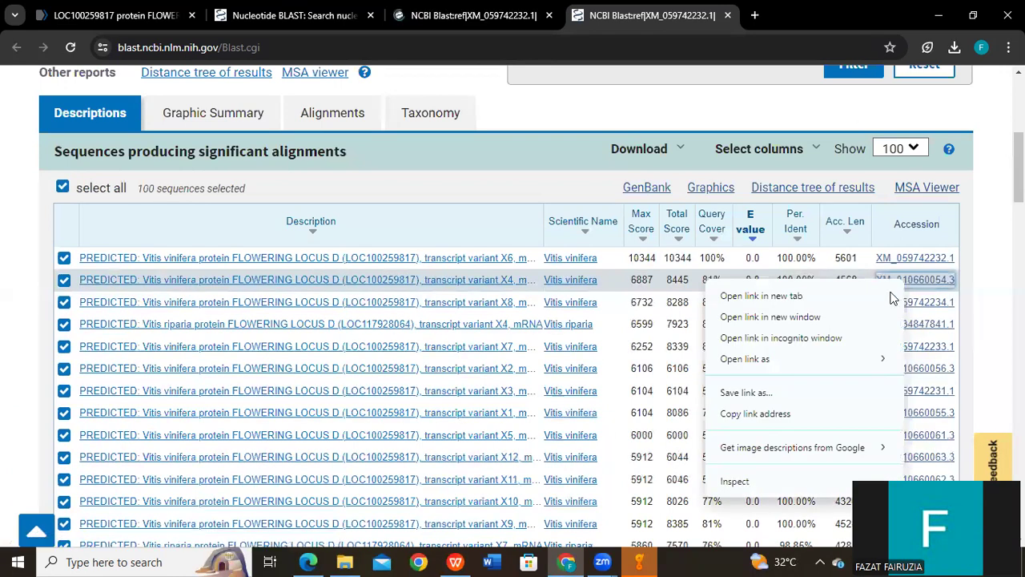
pyautogui.click(838, 298)
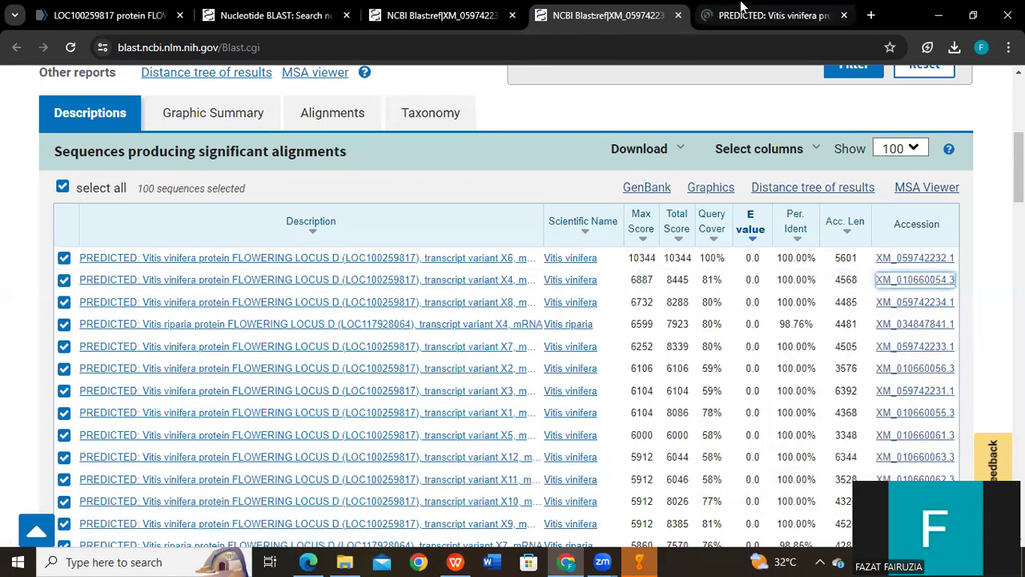
# Examine the annotations, features and nucleotide sequence in the GenBank record of Vitis vinifera transcript variant X4
pyautogui.click(742, 11)
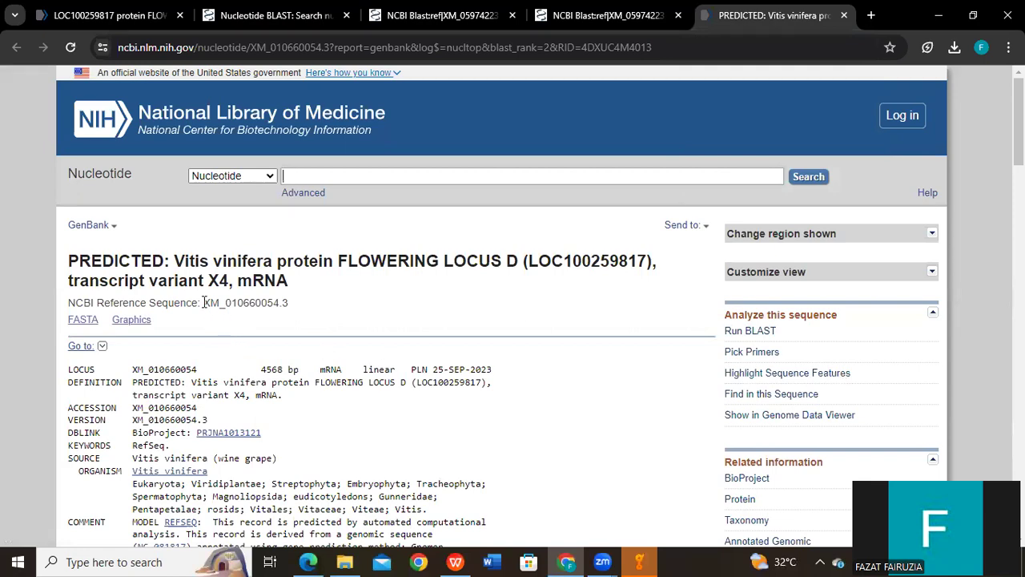
pyautogui.scroll(-4, 204, 302)
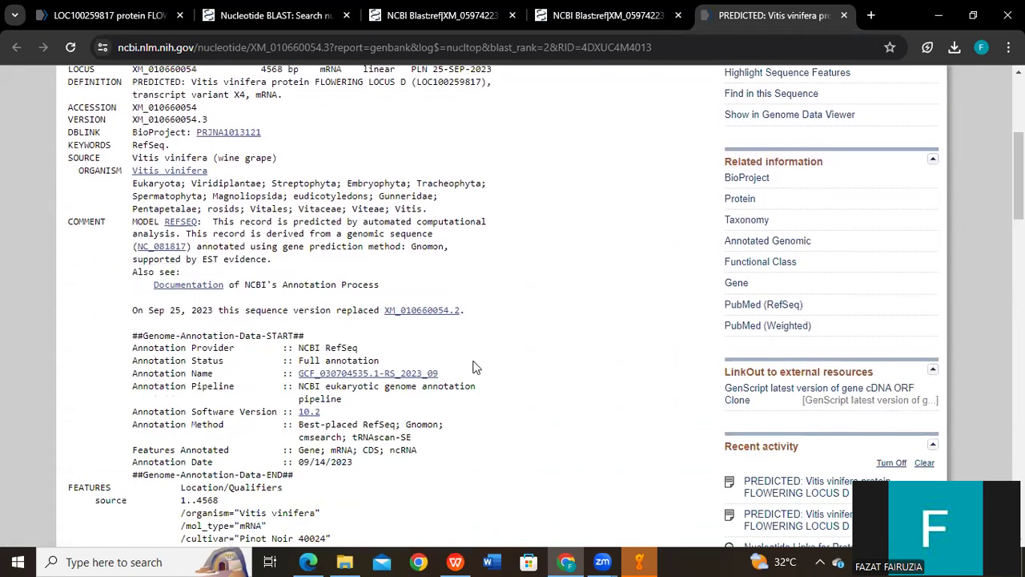
pyautogui.scroll(-4, 472, 368)
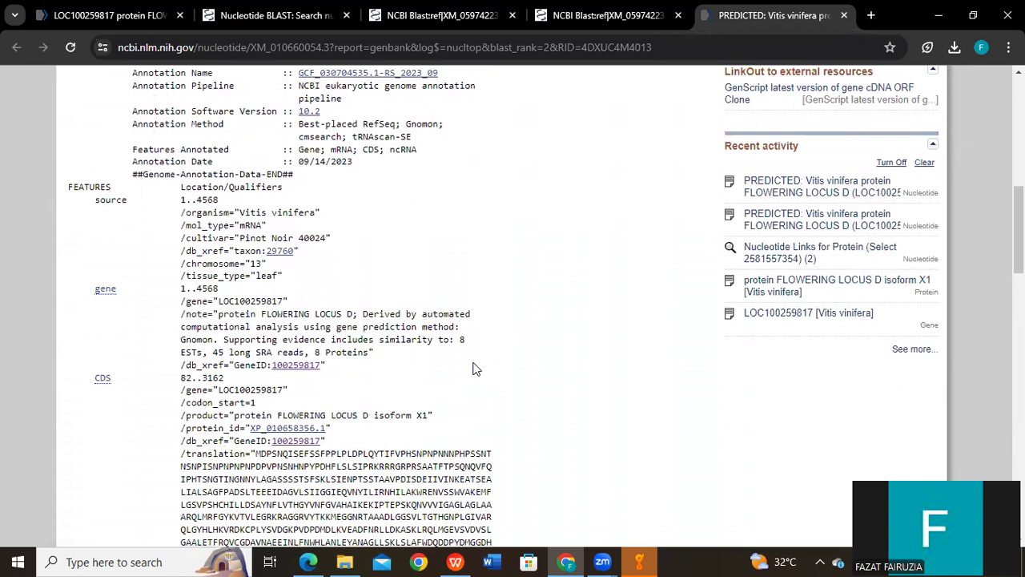
pyautogui.scroll(-4, 473, 368)
pyautogui.scroll(-2, 249, 403)
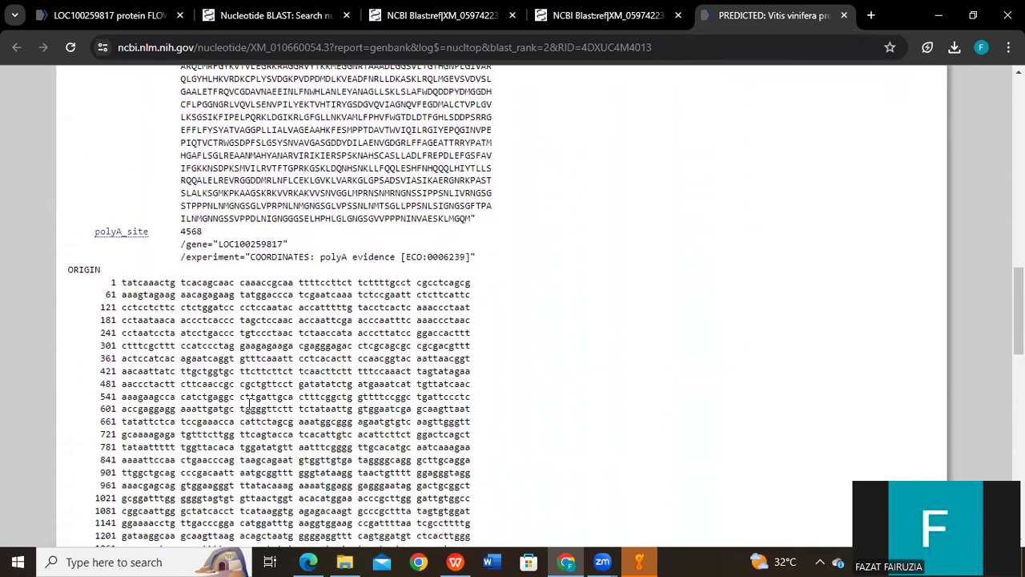
pyautogui.scroll(5, 280, 383)
pyautogui.scroll(-5, 116, 309)
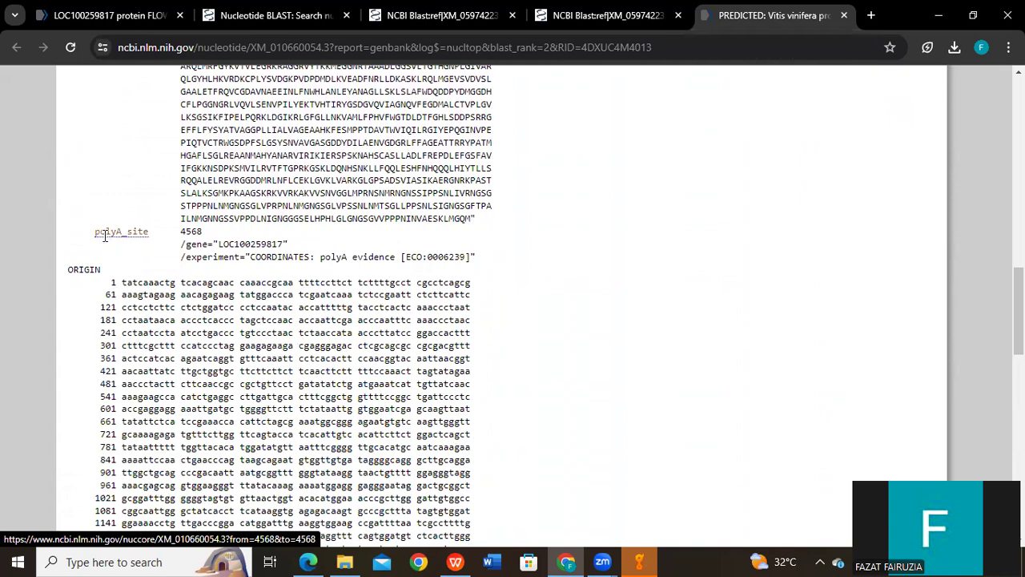
# Highlight the polyA_site feature in the transcript variant X4 sequence and examine where it lies
pyautogui.click(104, 234)
pyautogui.scroll(6, 166, 258)
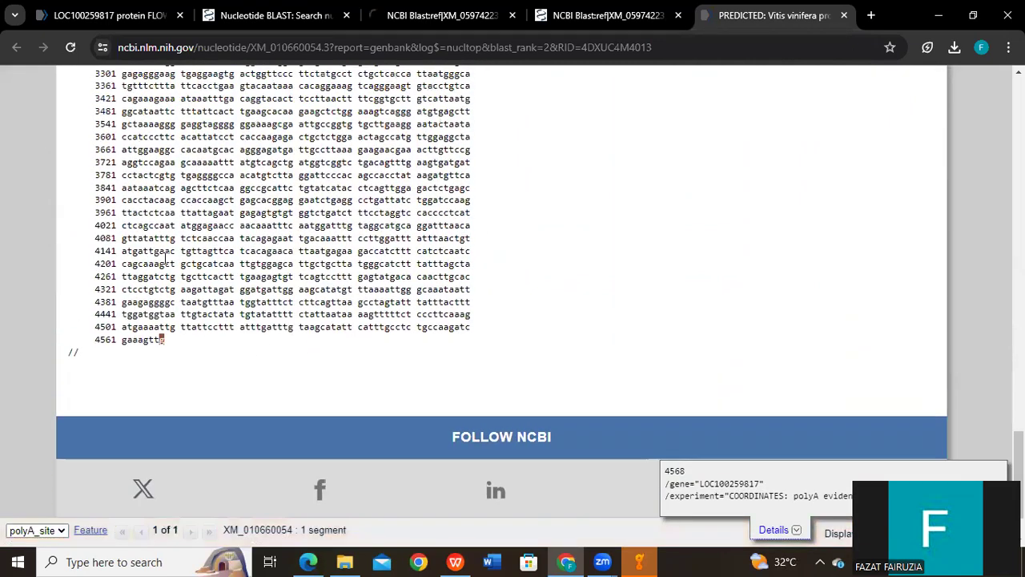
pyautogui.scroll(-3, 259, 293)
pyautogui.scroll(-3, 258, 293)
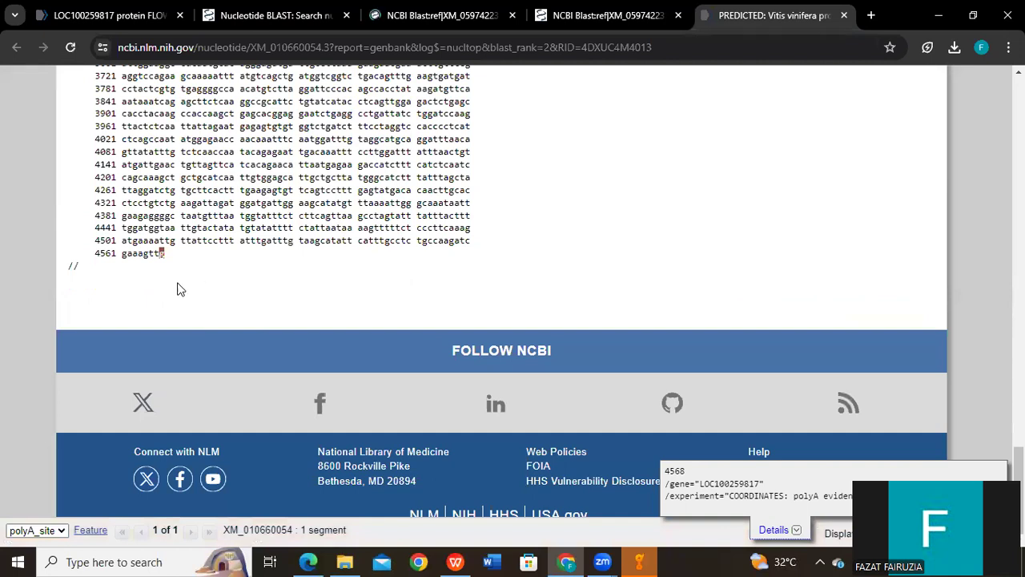
pyautogui.scroll(10, 180, 282)
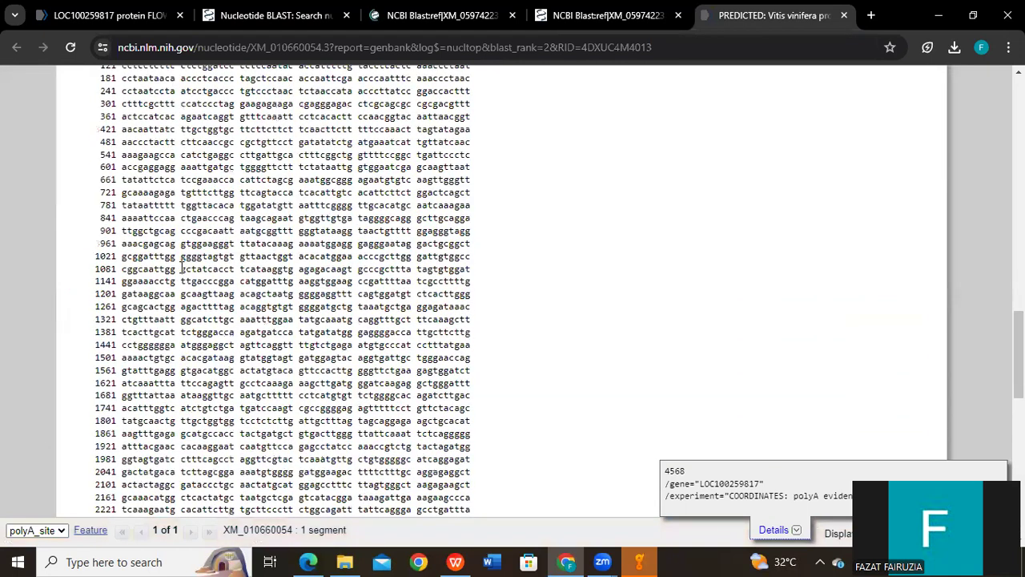
pyautogui.scroll(6, 182, 268)
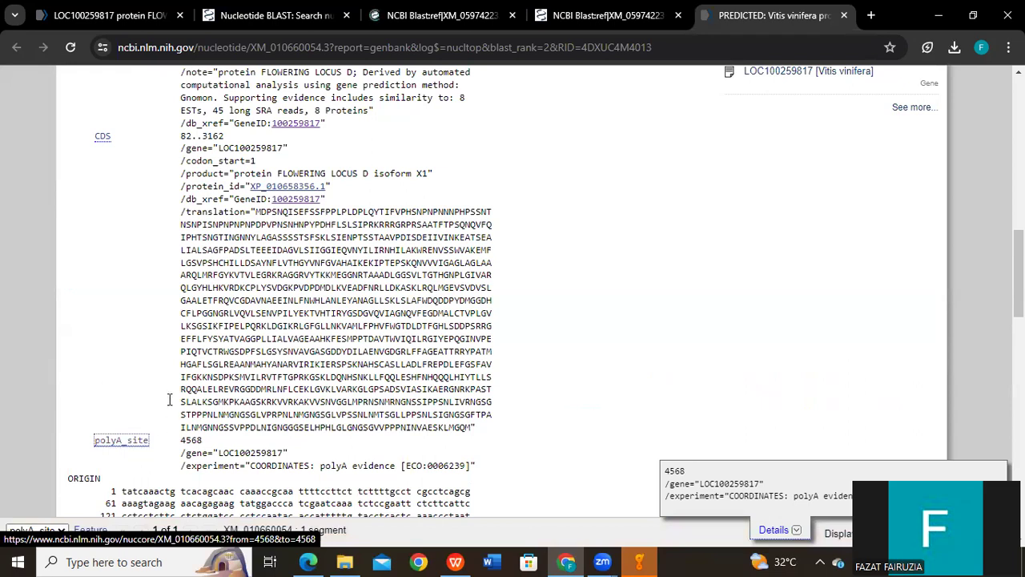
pyautogui.scroll(2, 126, 348)
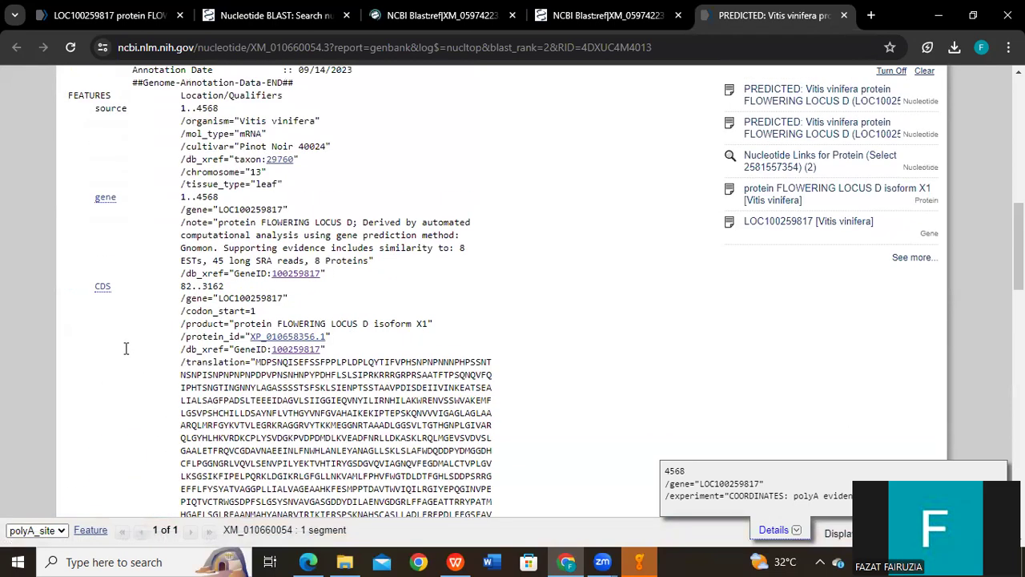
# Highlight the CDS in the transcript variant X4 sequence, inspect its start and stop codons, and close the record
pyautogui.click(102, 288)
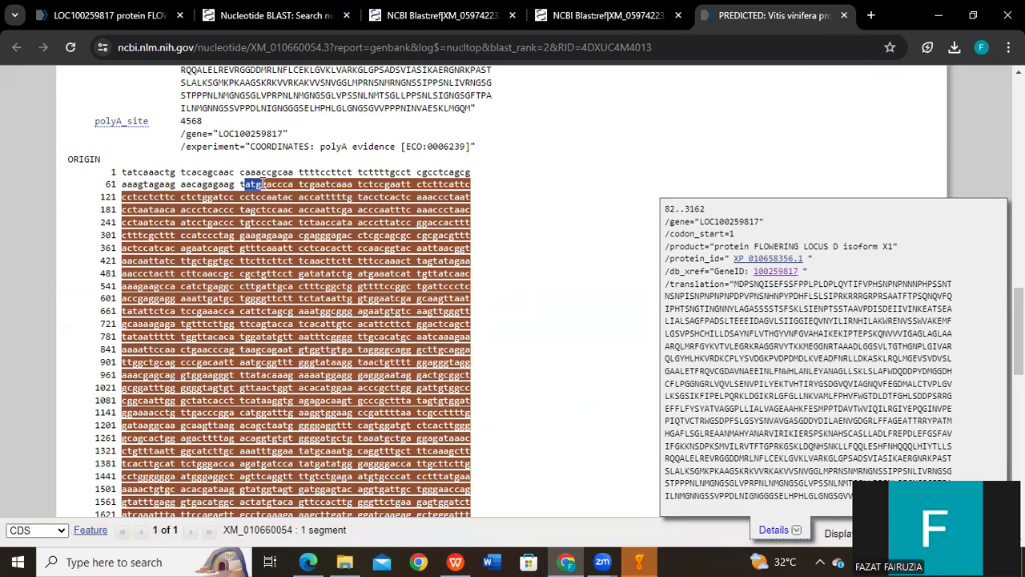
pyautogui.scroll(-5, 577, 355)
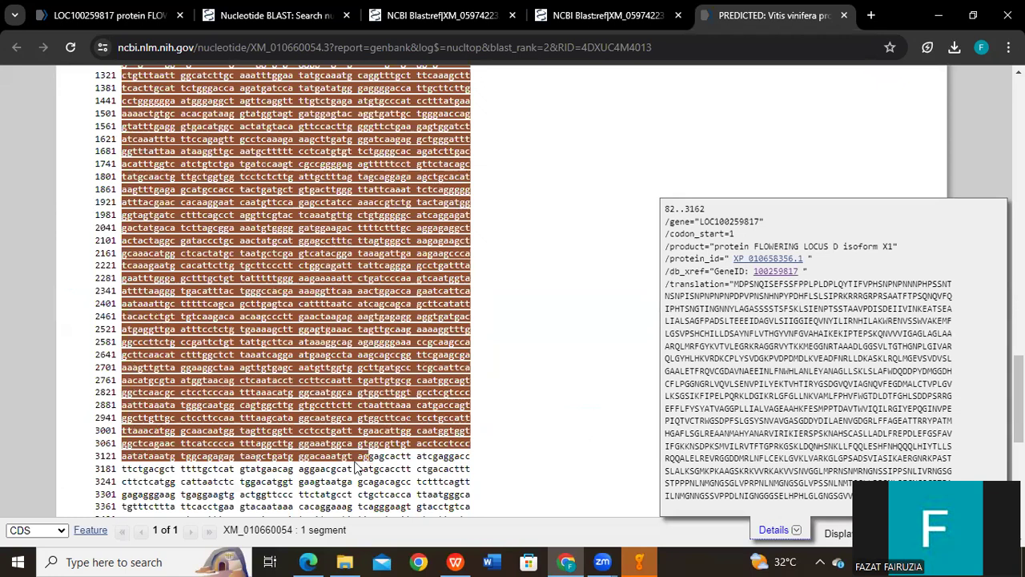
pyautogui.moveTo(370, 456); pyautogui.dragTo(347, 456)
pyautogui.scroll(9, 347, 456)
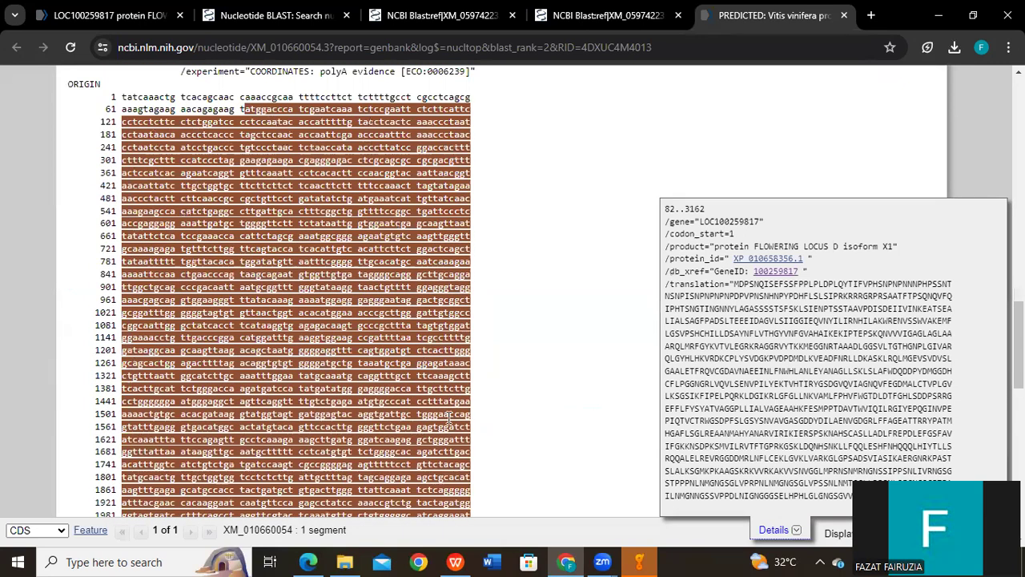
pyautogui.scroll(-3, 160, 400)
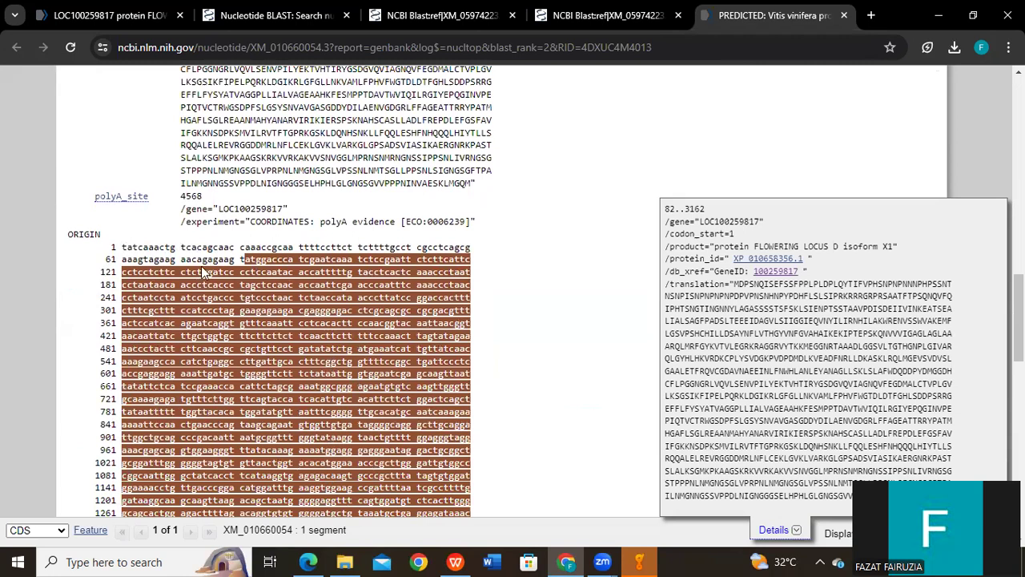
pyautogui.scroll(-10, 248, 245)
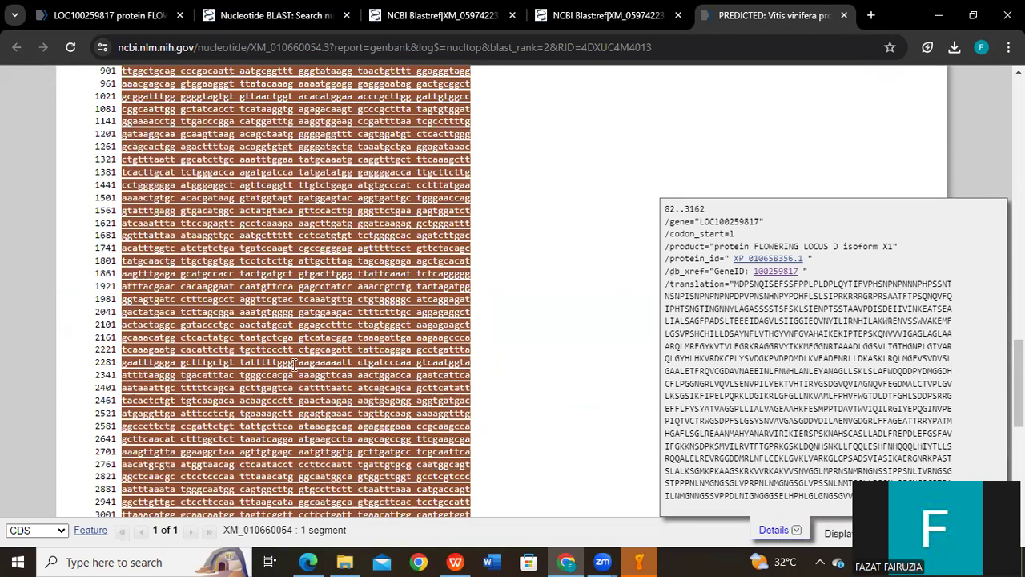
pyautogui.scroll(20, 520, 339)
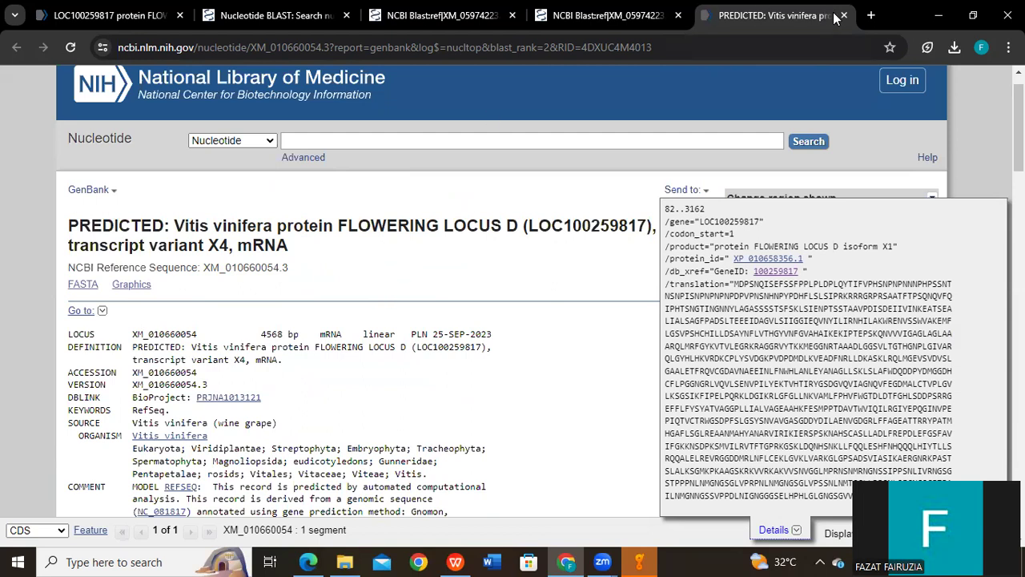
pyautogui.click(686, 16)
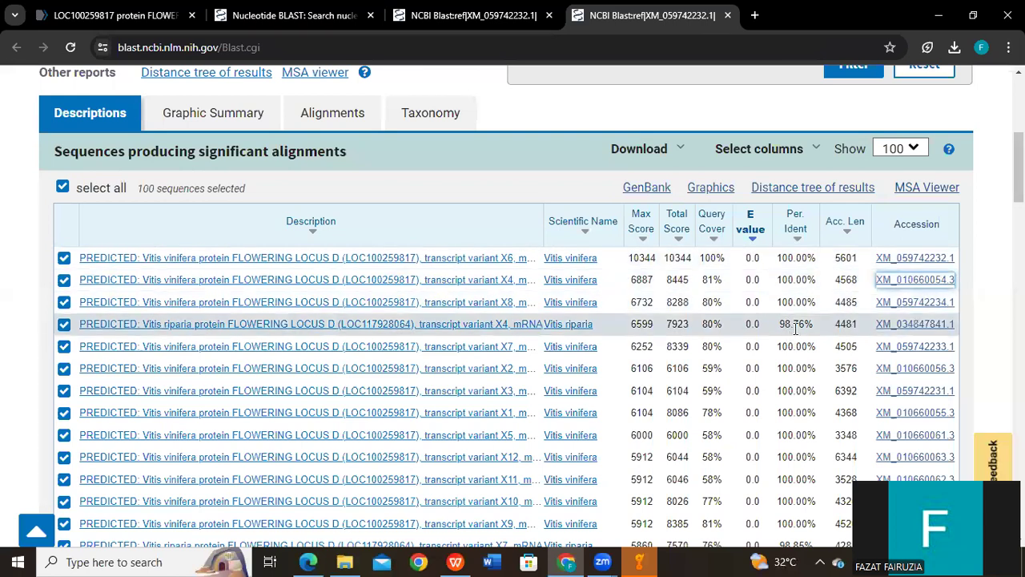
# Open the GenBank record of the Vitis vinifera transcript variant X8 hit, XM_059742234.1, in a new tab
pyautogui.rightClick(913, 302)
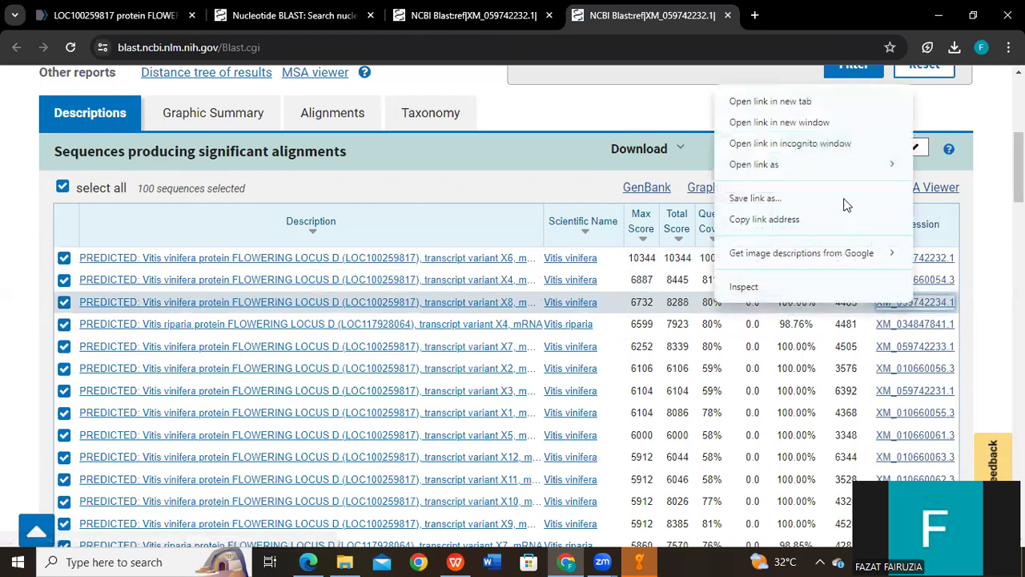
pyautogui.click(770, 101)
pyautogui.click(761, 14)
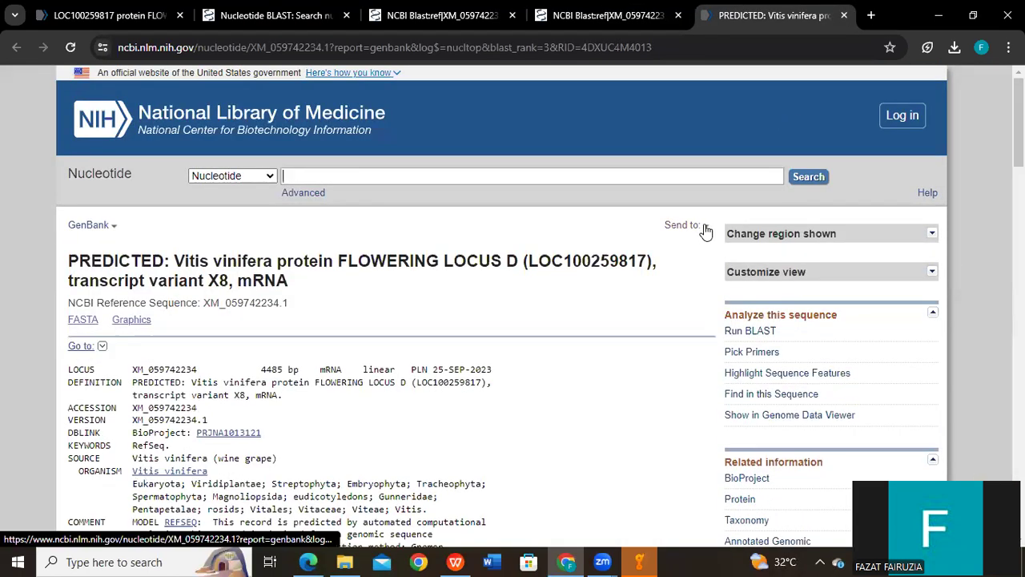
# Download the complete XM_059742234.1 record as a file in FASTA format
pyautogui.click(705, 226)
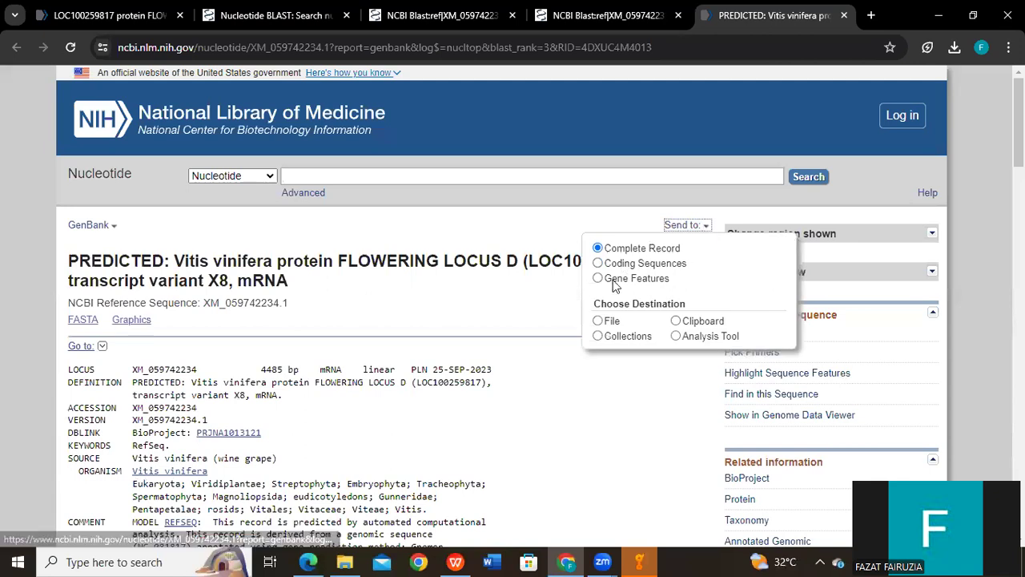
pyautogui.click(600, 321)
pyautogui.click(663, 408)
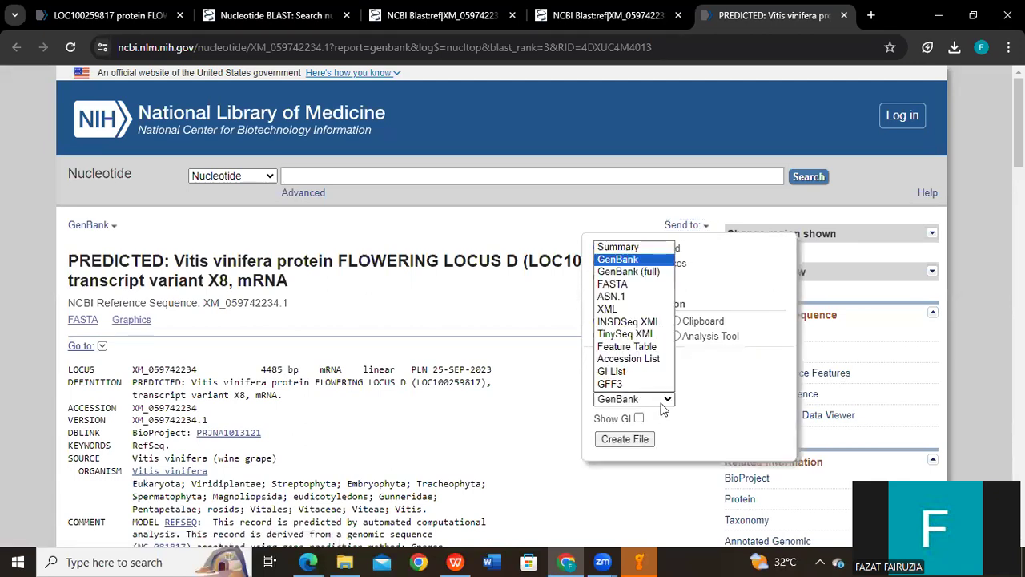
pyautogui.click(625, 284)
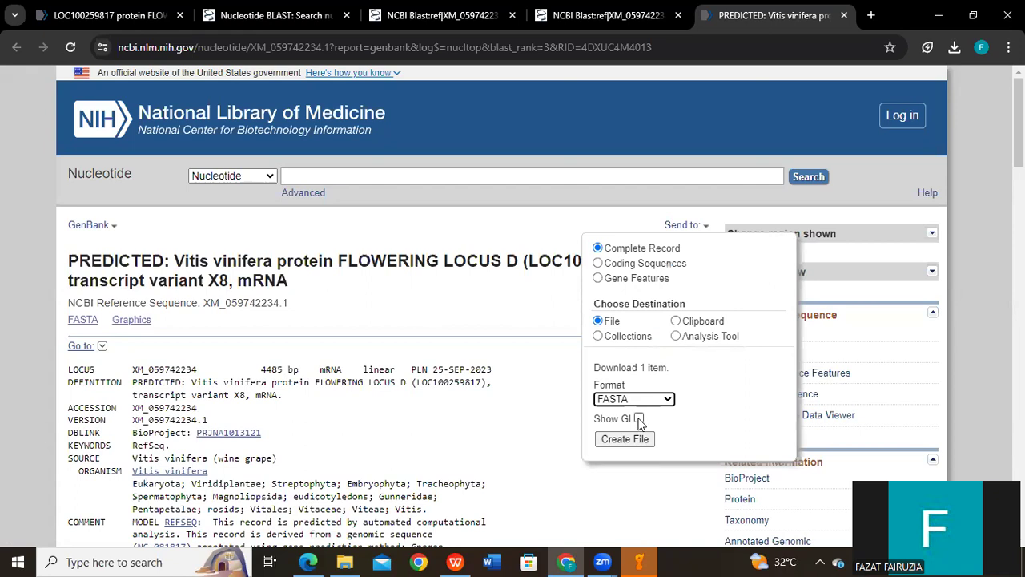
pyautogui.click(627, 439)
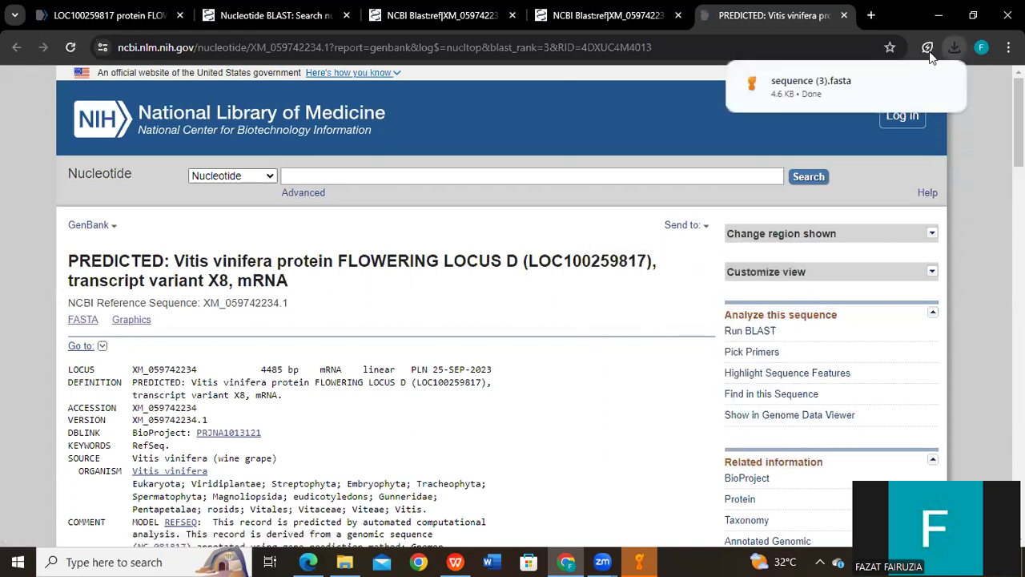
# Rename the downloaded sequence (3) file with the copied record title, "PREDICTED Vitis vinifera protein FLOWERING LOCUS D (LOC100259817), transcript variant X8, mRNA"
pyautogui.click(913, 84)
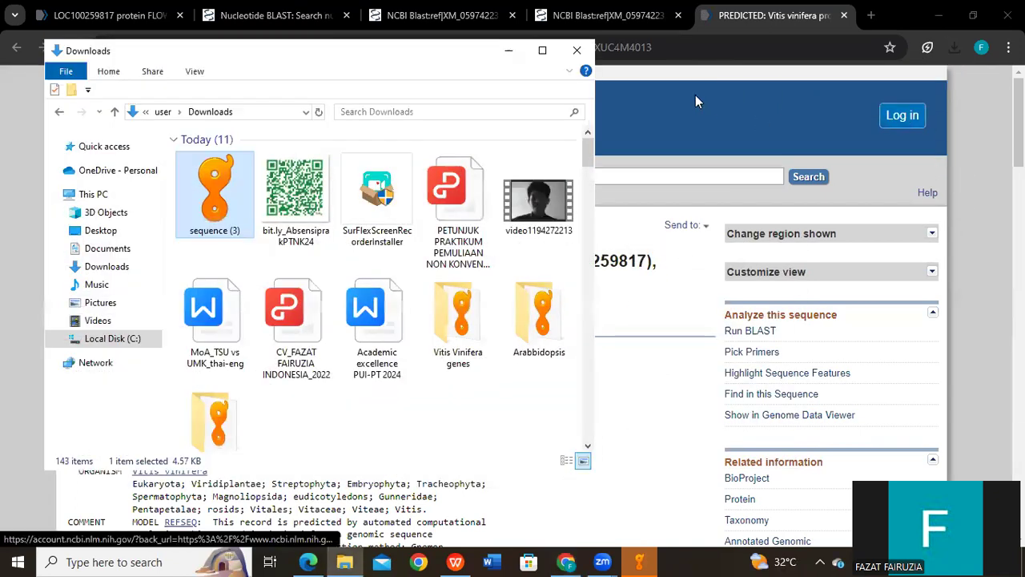
pyautogui.click(503, 48)
pyautogui.moveTo(71, 260); pyautogui.dragTo(290, 292)
pyautogui.rightClick(268, 277)
pyautogui.click(294, 290)
pyautogui.click(953, 48)
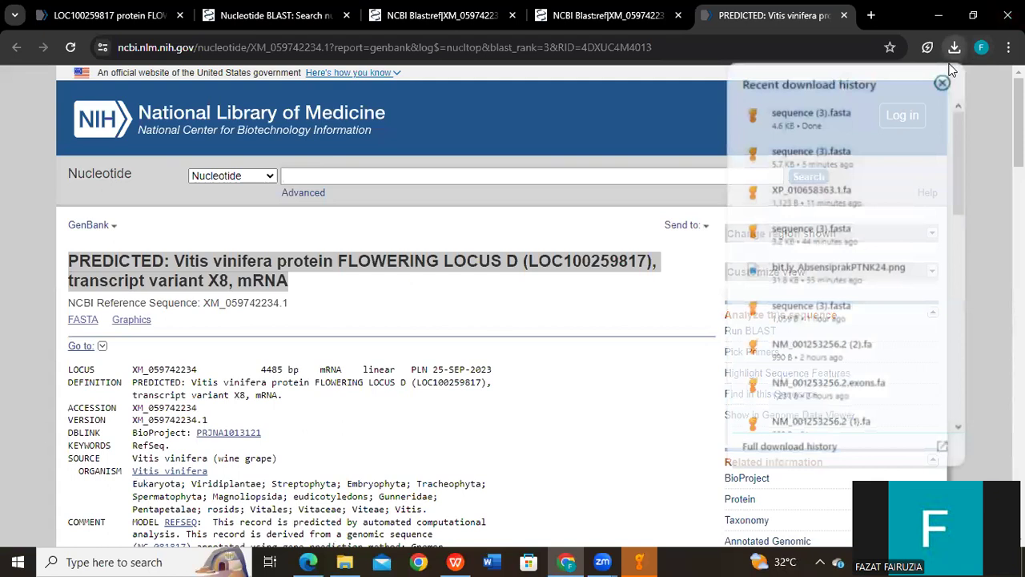
pyautogui.click(899, 113)
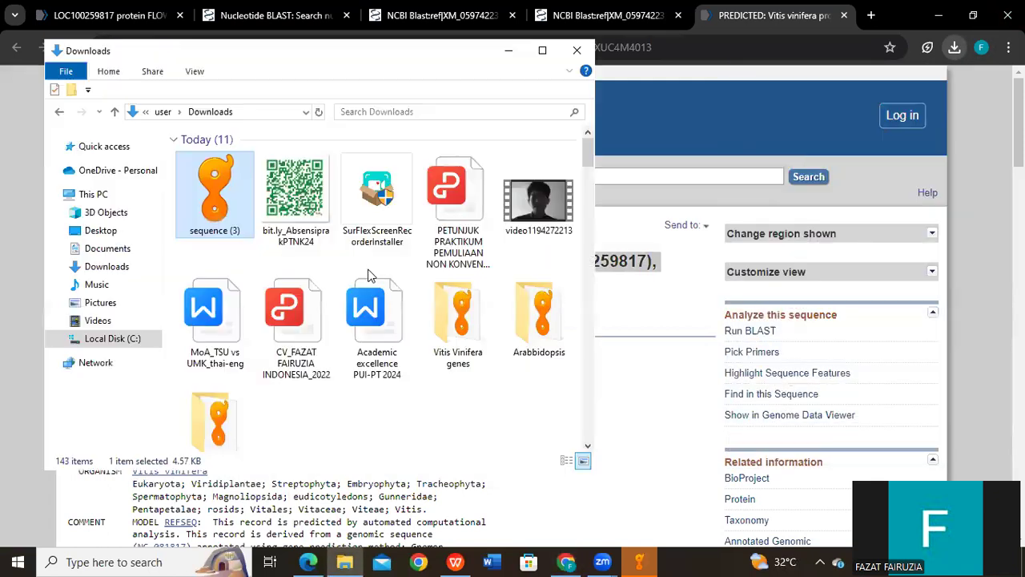
pyautogui.rightClick(221, 218)
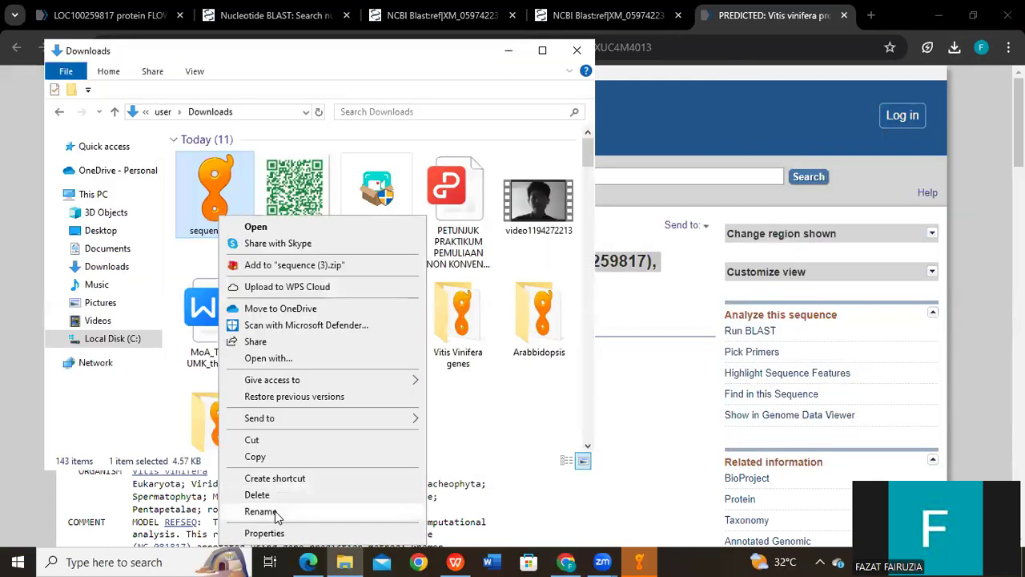
pyautogui.click(275, 512)
pyautogui.hotkey('ctrl', 'v')
pyautogui.press('Return')
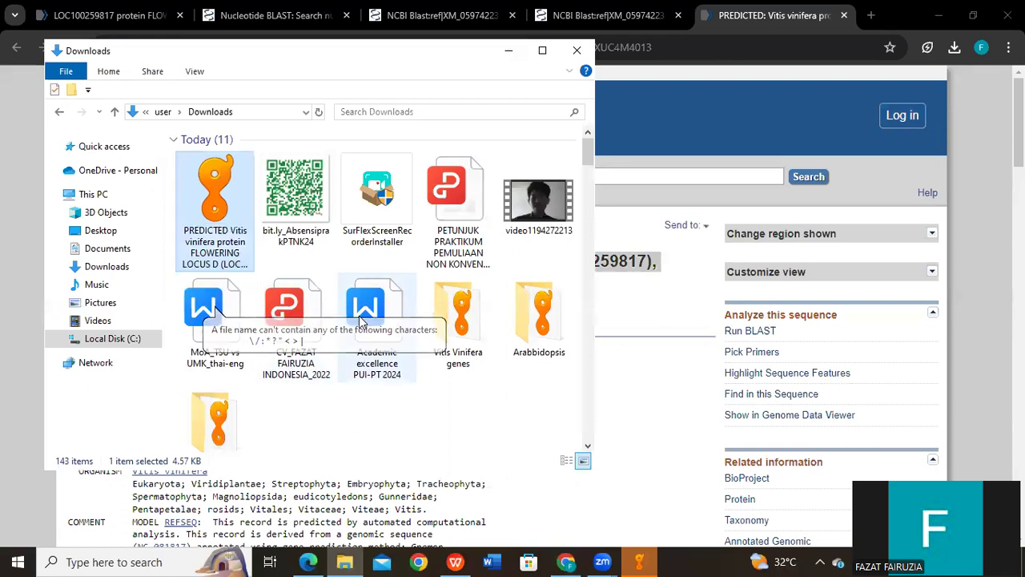
# Move the renamed FASTA file into the Vitis Vinifera genes folder and widen that folder's Name column to check the file names
pyautogui.moveTo(213, 197); pyautogui.dragTo(453, 353)
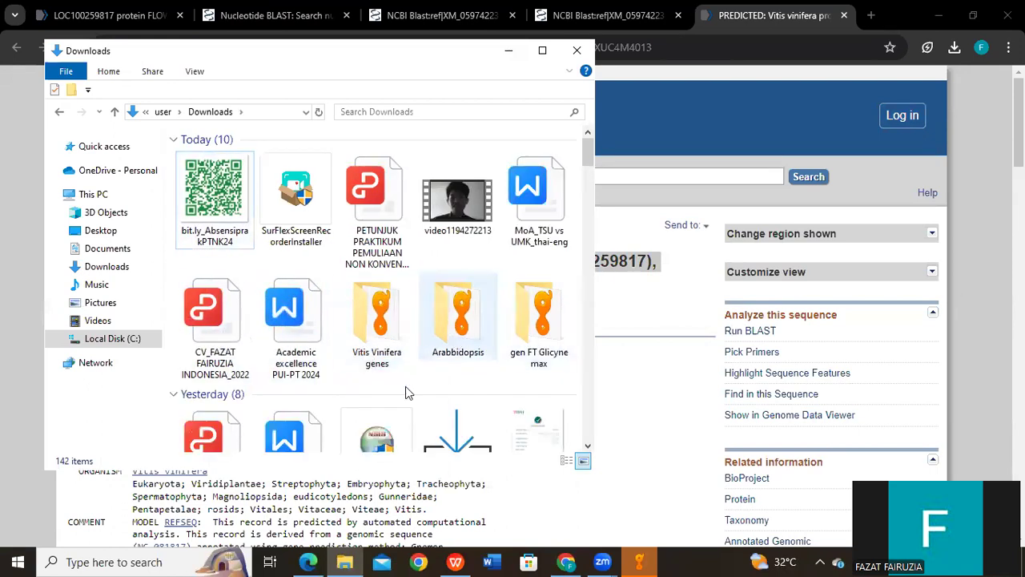
pyautogui.doubleClick(381, 312)
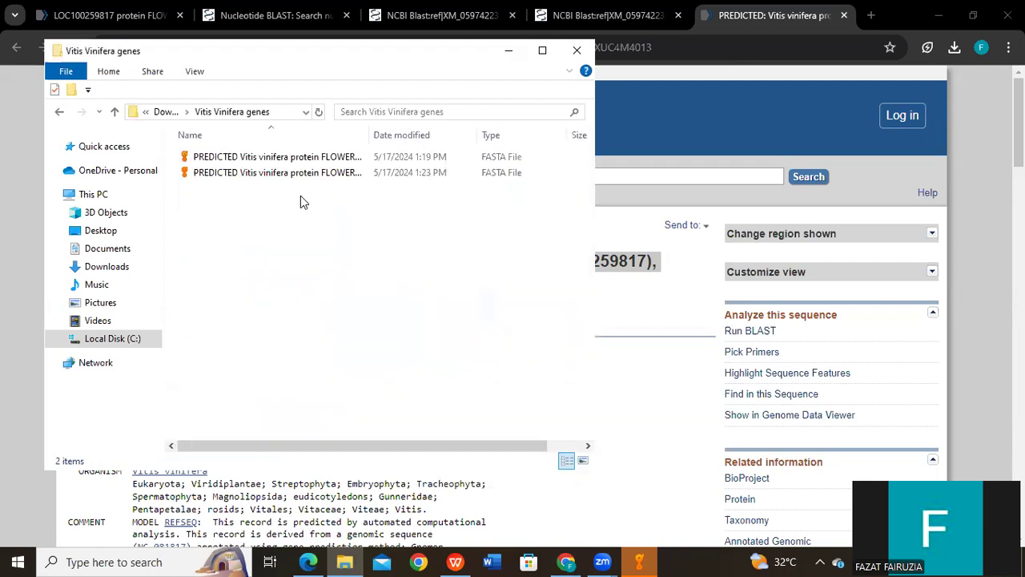
pyautogui.moveTo(371, 133); pyautogui.dragTo(571, 164)
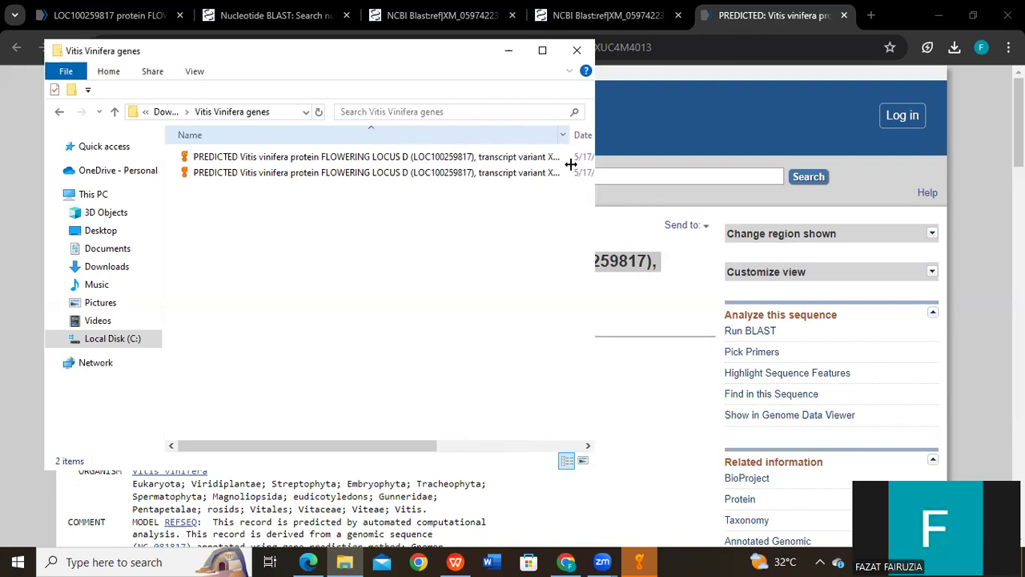
pyautogui.click(509, 55)
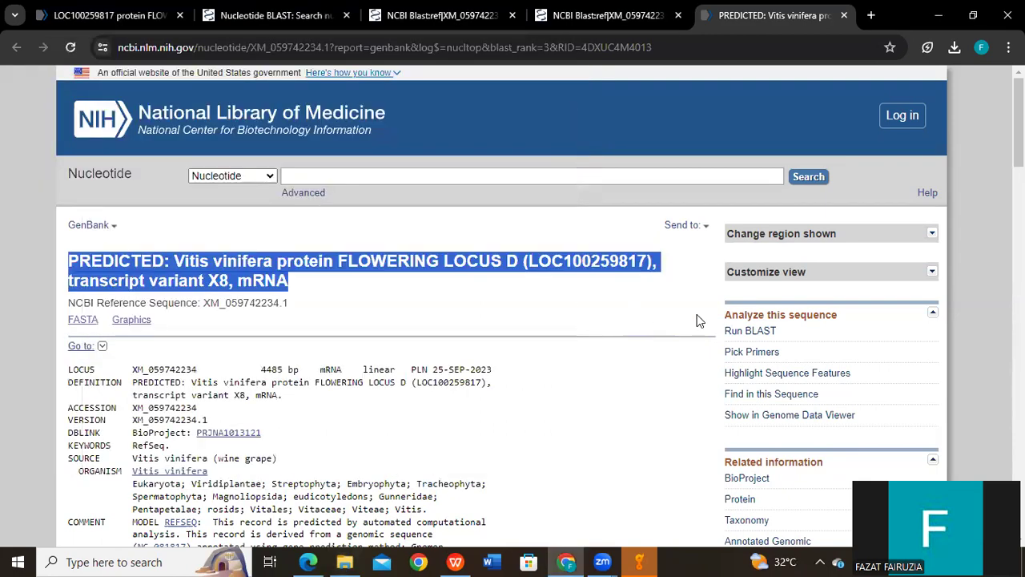
# Close the finished record and open the GenBank record of the Vitis riparia transcript variant X8 hit, XM_034847845.1, in a new tab
pyautogui.click(845, 16)
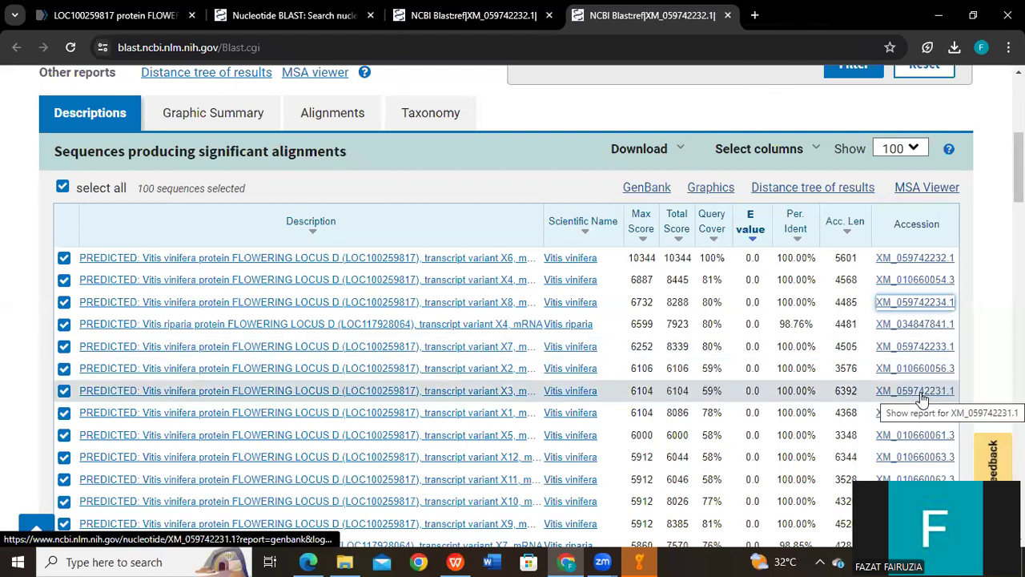
pyautogui.scroll(-3, 921, 398)
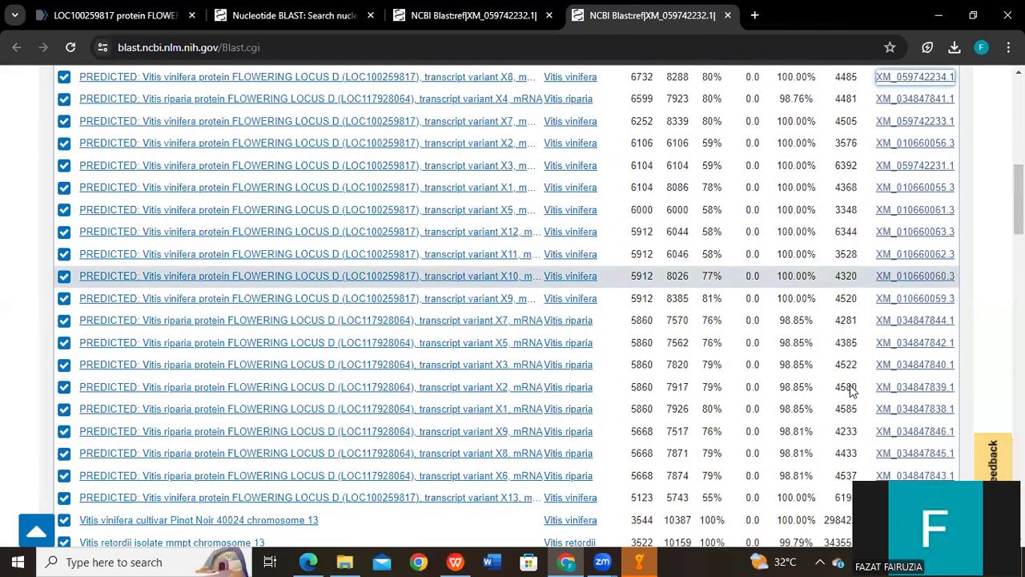
pyautogui.scroll(-1, 852, 391)
pyautogui.rightClick(889, 378)
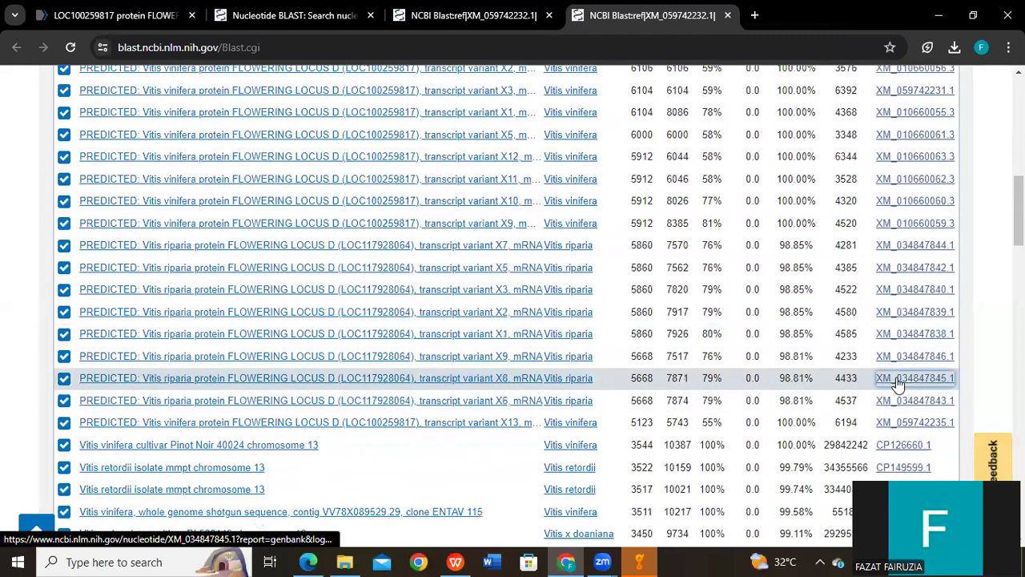
pyautogui.click(790, 177)
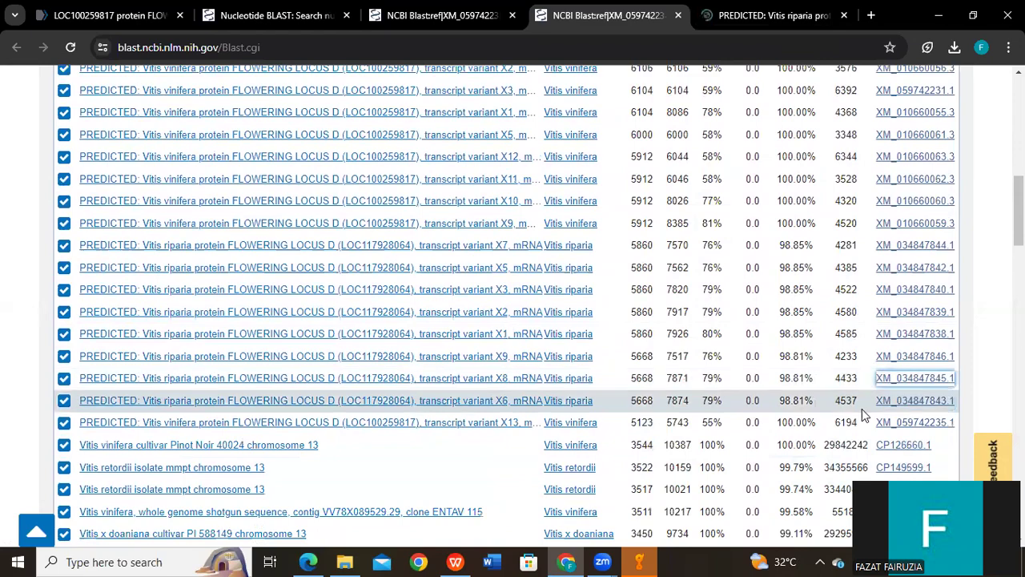
# Download the complete XM_034847845.1 record as a file in FASTA format
pyautogui.scroll(-7, 862, 408)
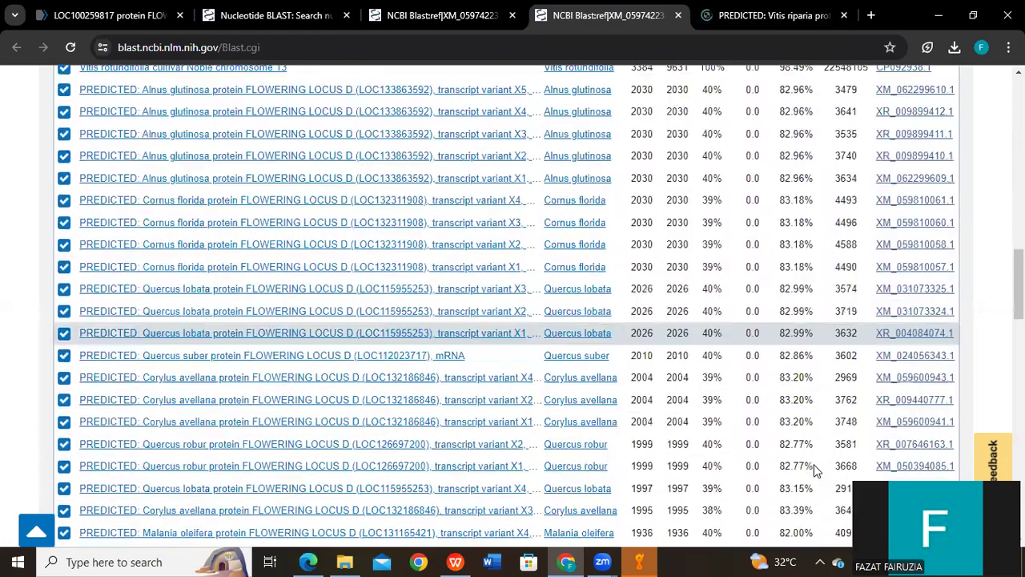
pyautogui.scroll(-12, 816, 471)
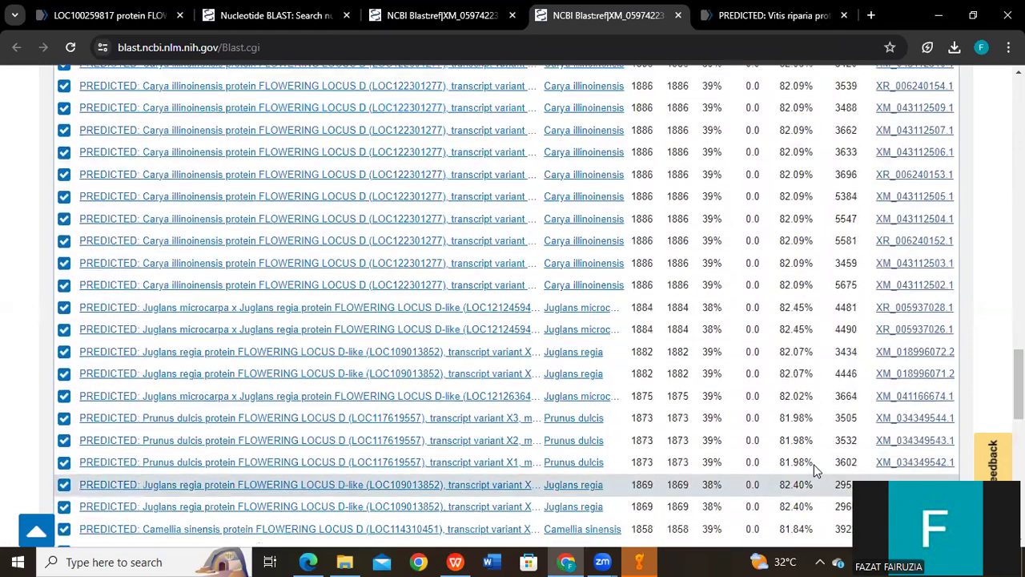
pyautogui.scroll(-4, 816, 471)
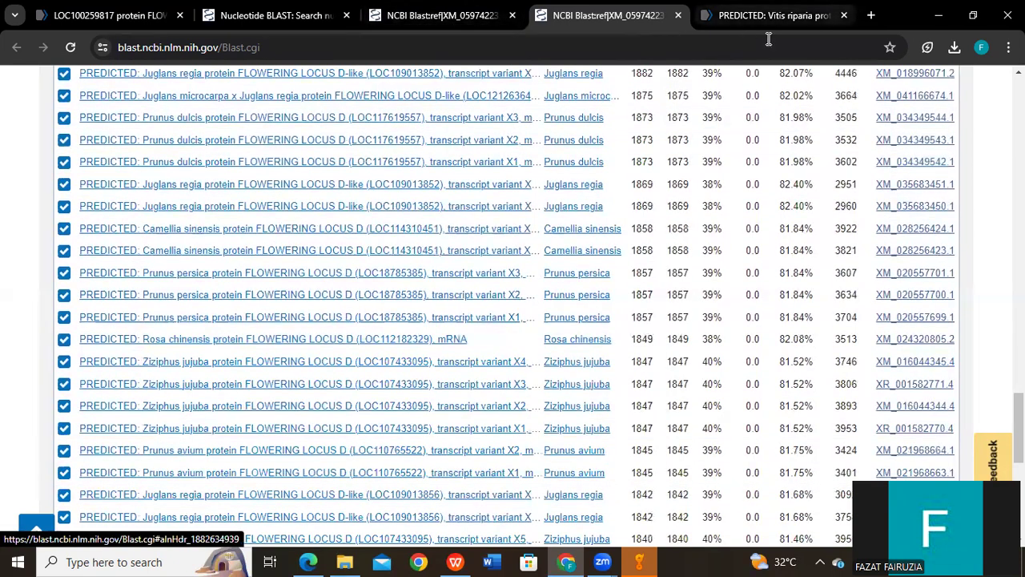
pyautogui.click(776, 16)
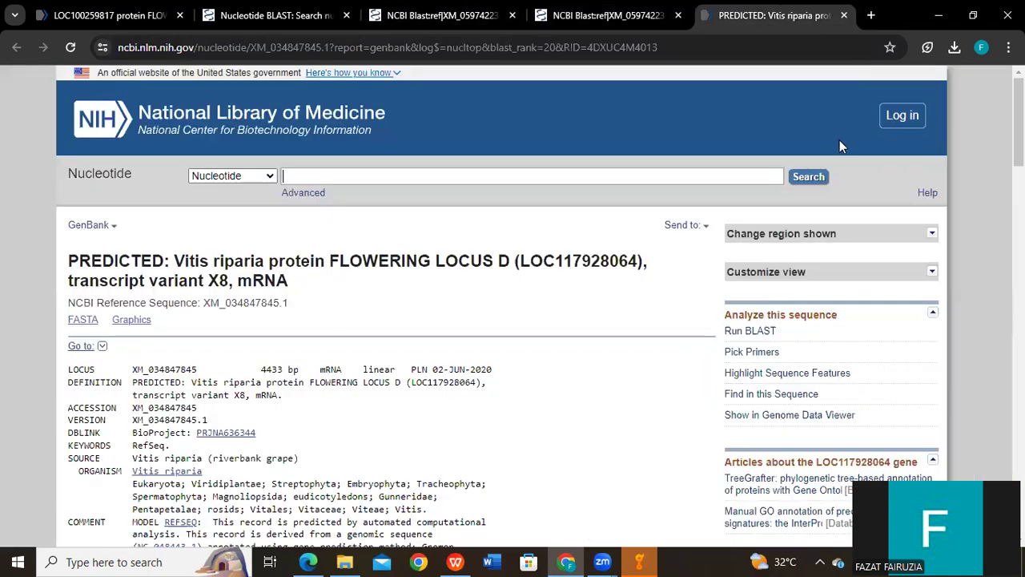
pyautogui.click(705, 226)
pyautogui.click(607, 321)
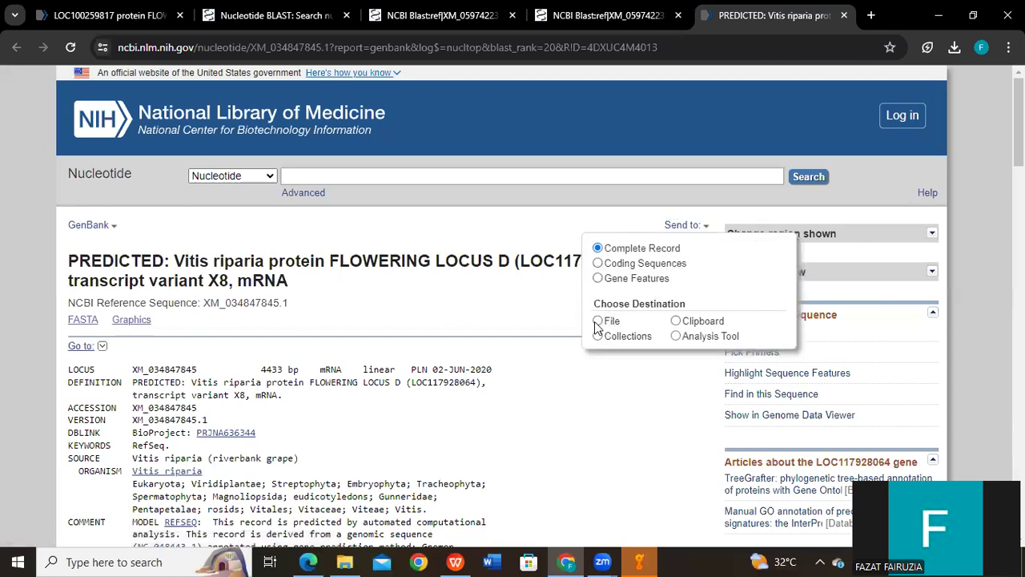
pyautogui.click(635, 399)
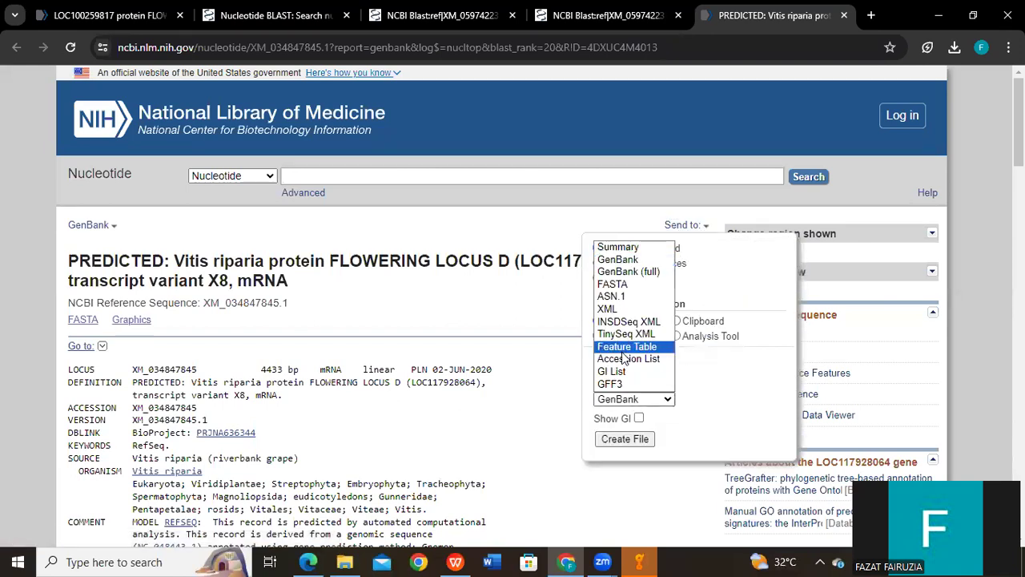
pyautogui.click(633, 287)
pyautogui.click(625, 439)
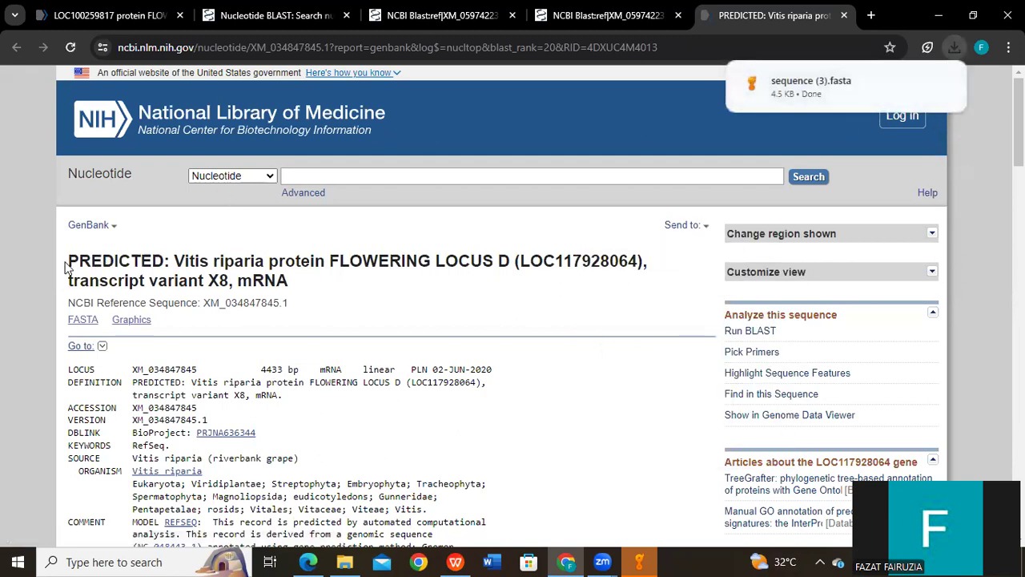
# Rename the downloaded sequence (3) file with the copied record title, "PREDICTED Vitis riparia protein FLOWERING LOCUS D (LOC117928064), transcript variant X8, mRNA"
pyautogui.moveTo(67, 265); pyautogui.dragTo(307, 293)
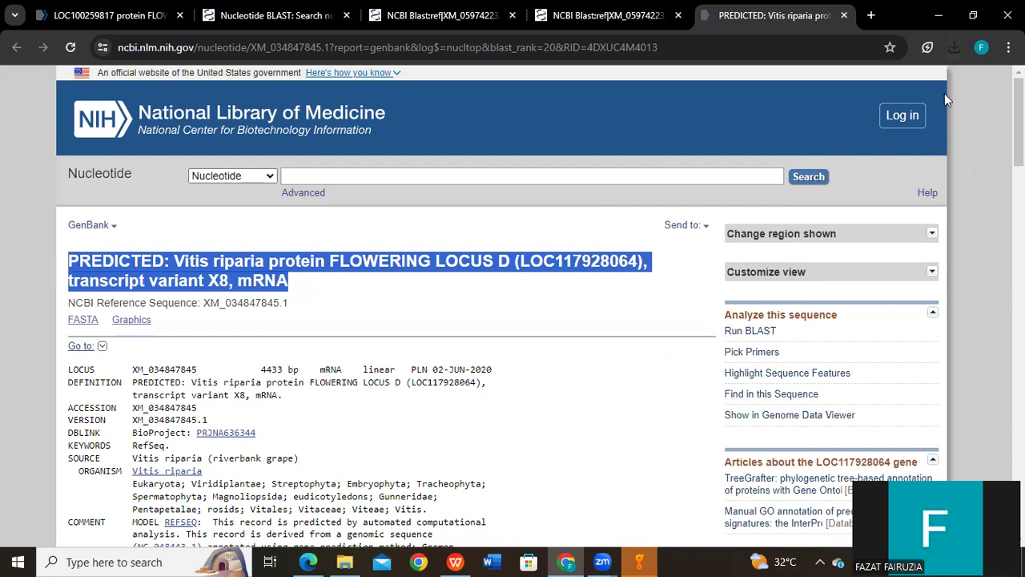
pyautogui.click(955, 49)
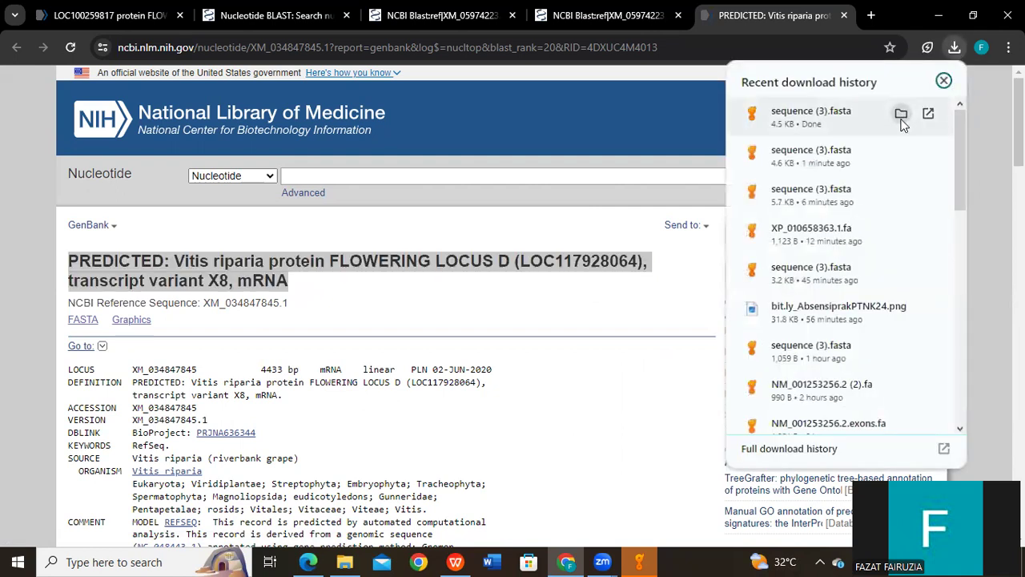
pyautogui.click(902, 115)
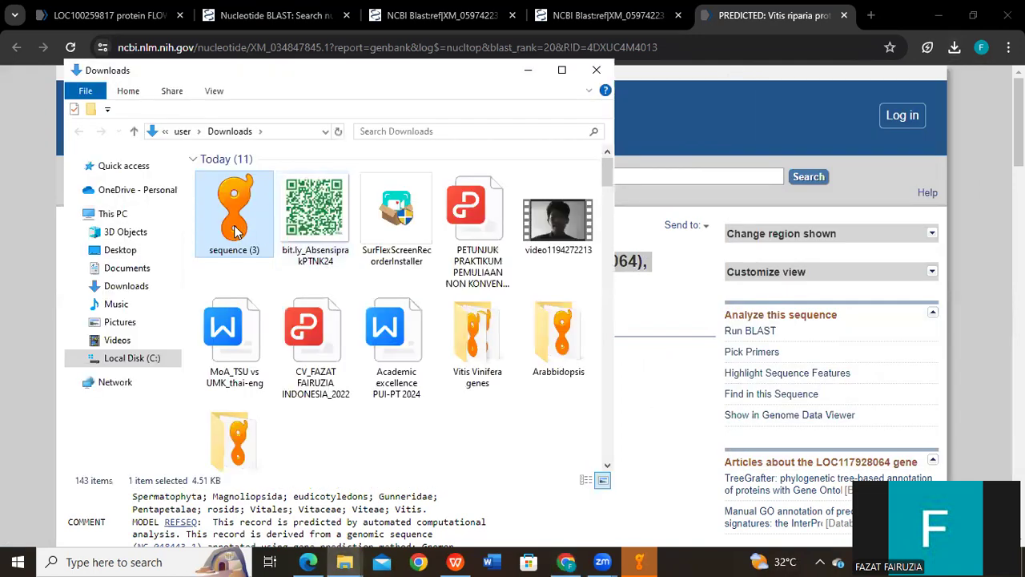
pyautogui.rightClick(233, 216)
pyautogui.click(293, 516)
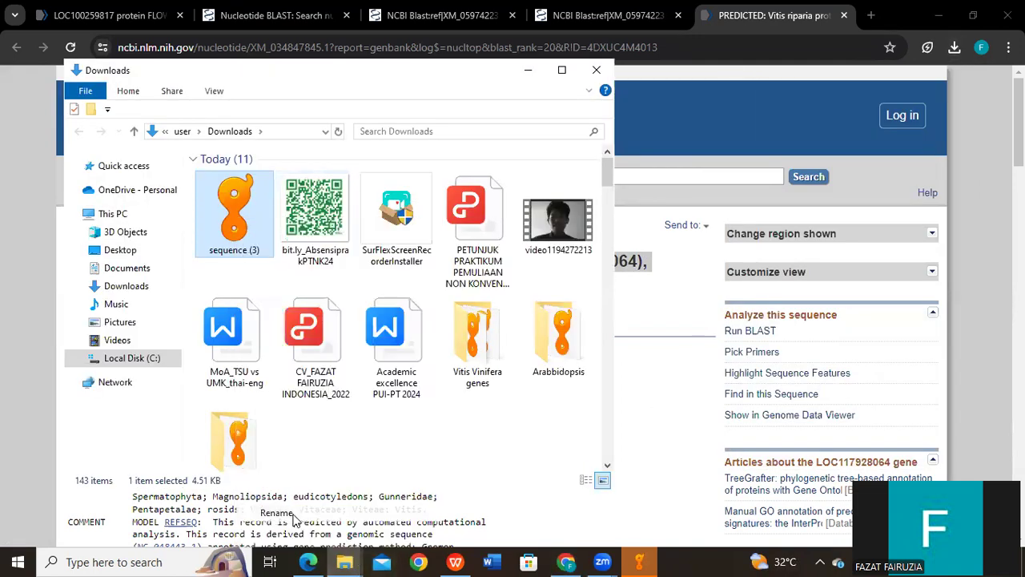
pyautogui.write('PREDICTED Vitis riparia protein FLOWERING LOCUS D (LOC117928064), transcript variant X8, mRNA')
pyautogui.press('Return')
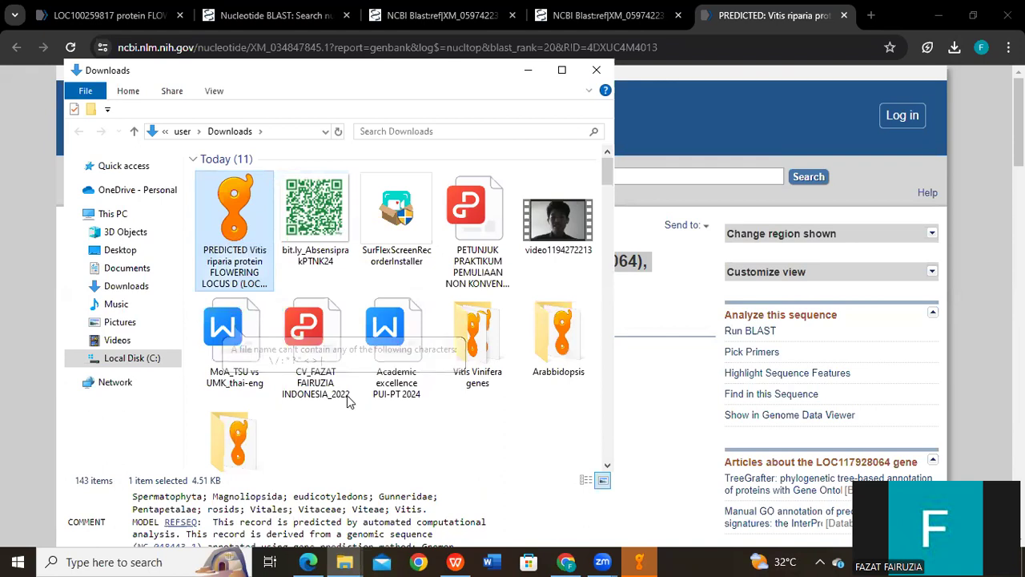
# Move the renamed Vitis riparia FASTA file into the Vitis Vinifera genes folder, and close the Downloads window and the record's tab
pyautogui.moveTo(233, 220); pyautogui.dragTo(469, 375)
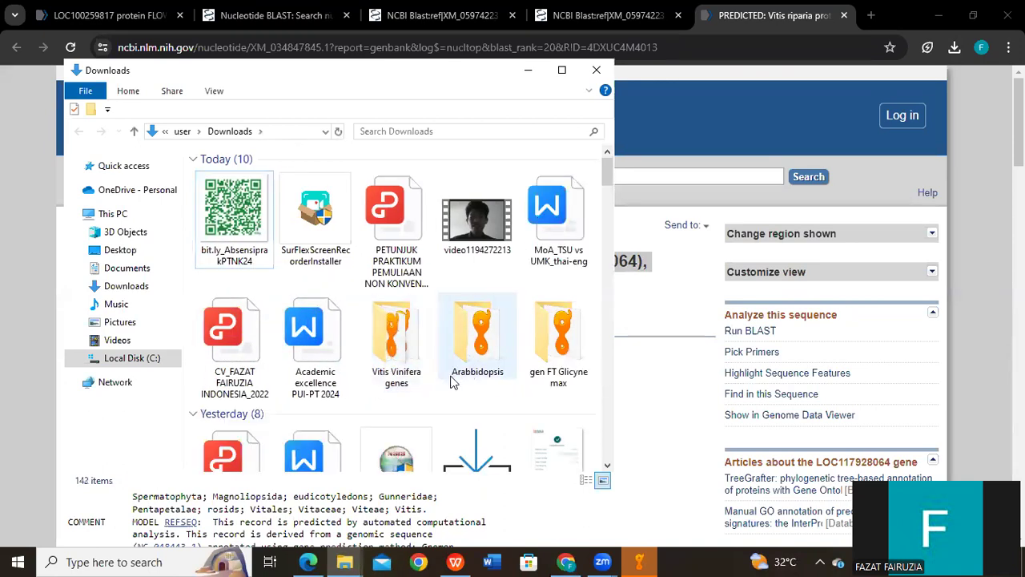
pyautogui.click(597, 70)
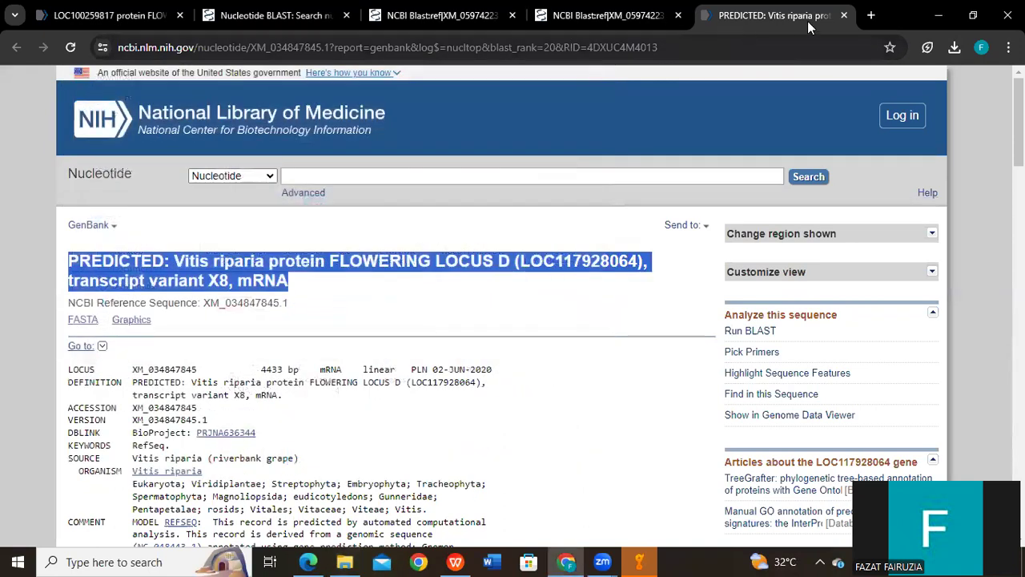
pyautogui.click(843, 15)
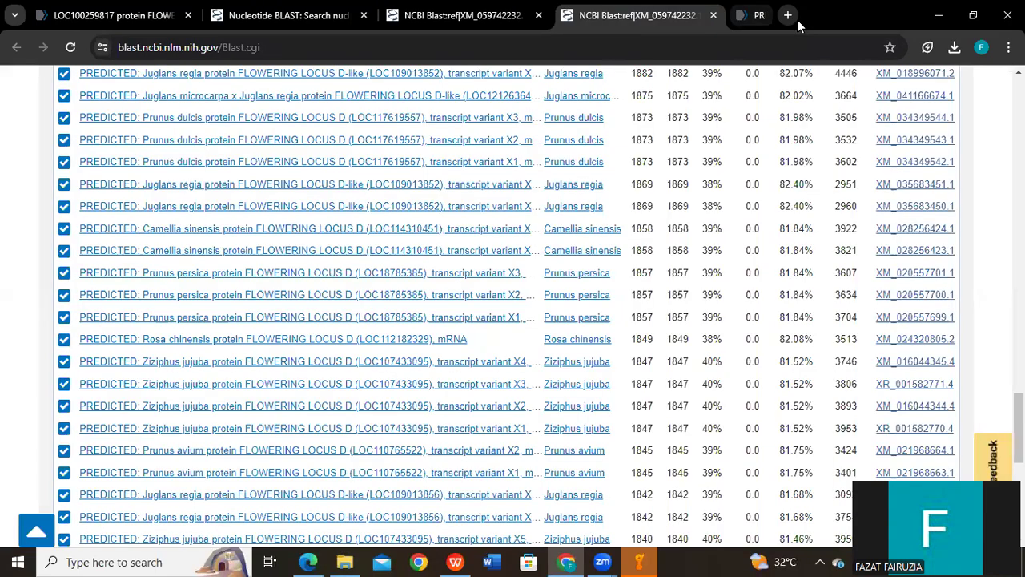
# Compare the species and percent identities of the lowest-ranked hits in the two XM_059742232.1 BLAST result lists
pyautogui.click(446, 12)
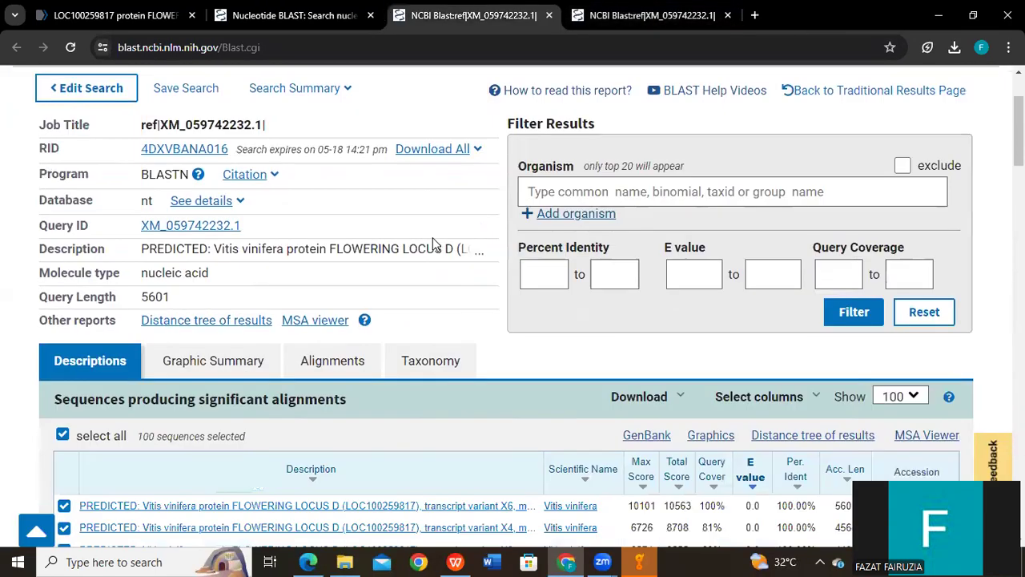
pyautogui.scroll(-7, 433, 257)
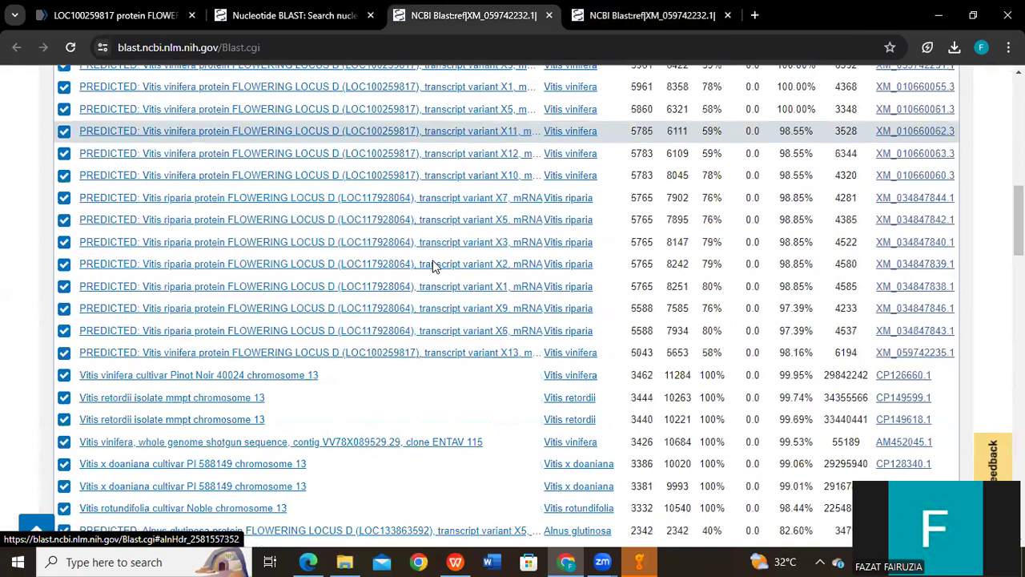
pyautogui.scroll(-4, 432, 266)
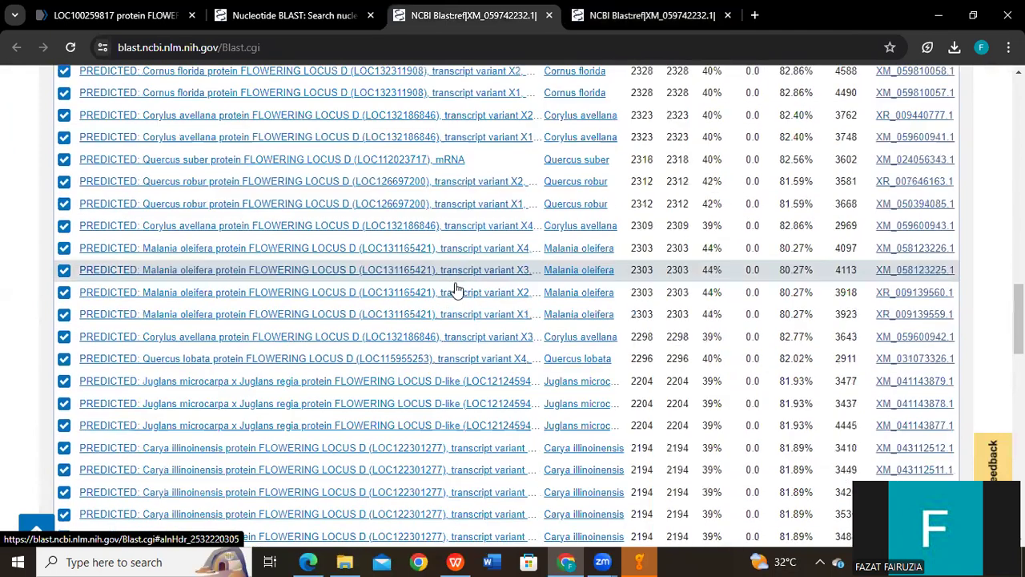
pyautogui.scroll(-12, 455, 288)
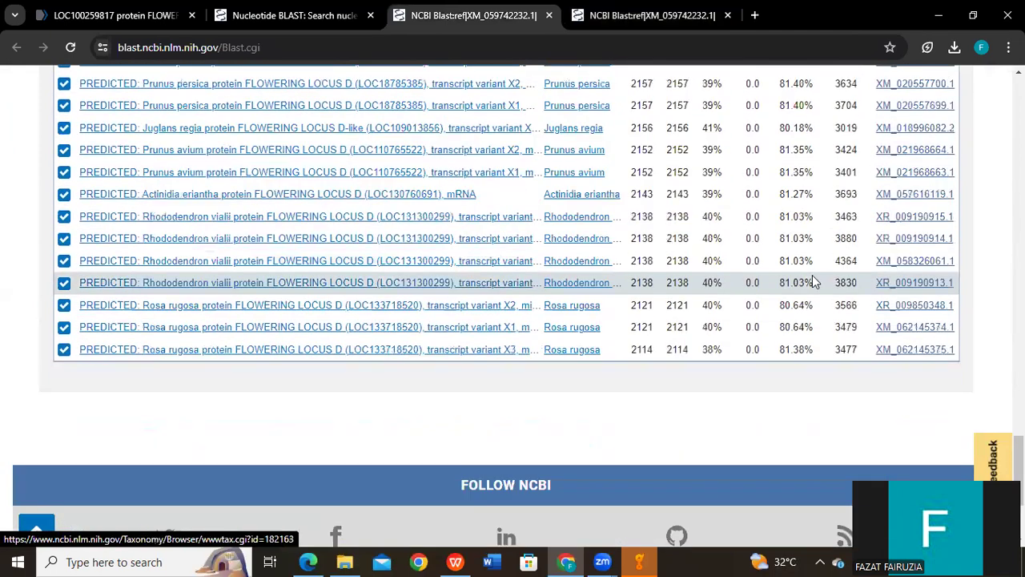
pyautogui.click(637, 16)
pyautogui.scroll(-5, 686, 314)
pyautogui.scroll(2, 756, 252)
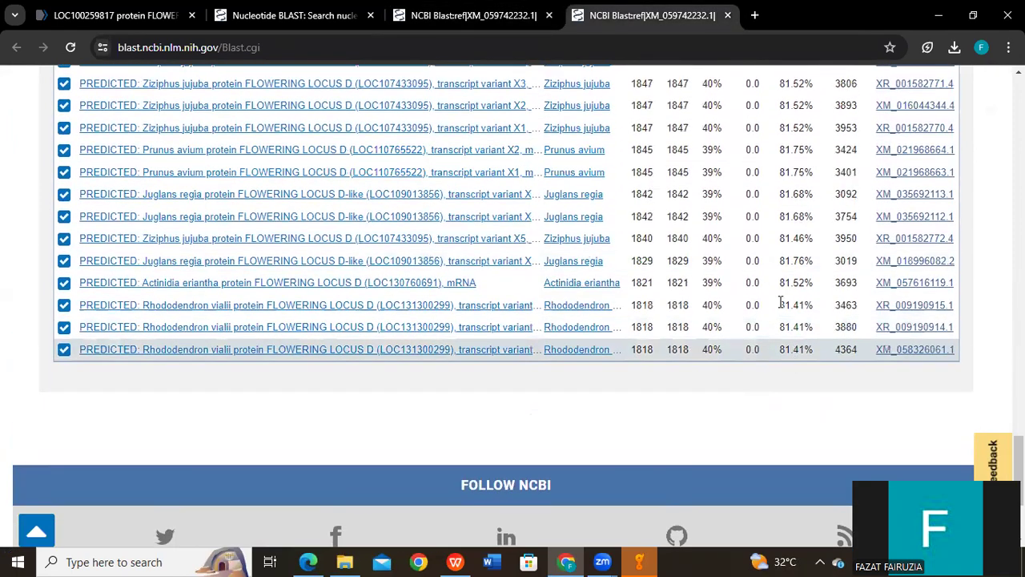
pyautogui.scroll(7, 797, 351)
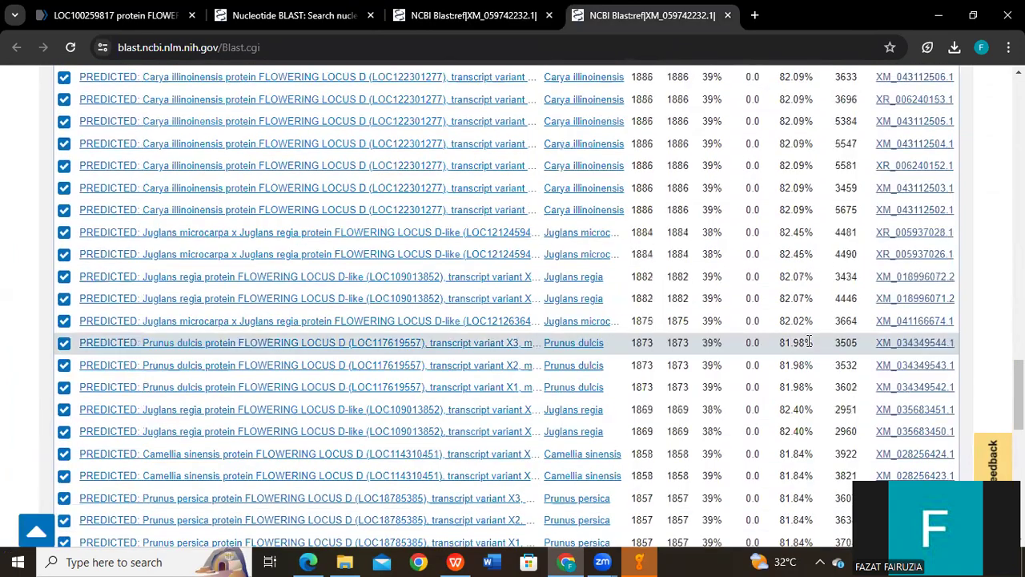
pyautogui.scroll(4, 809, 342)
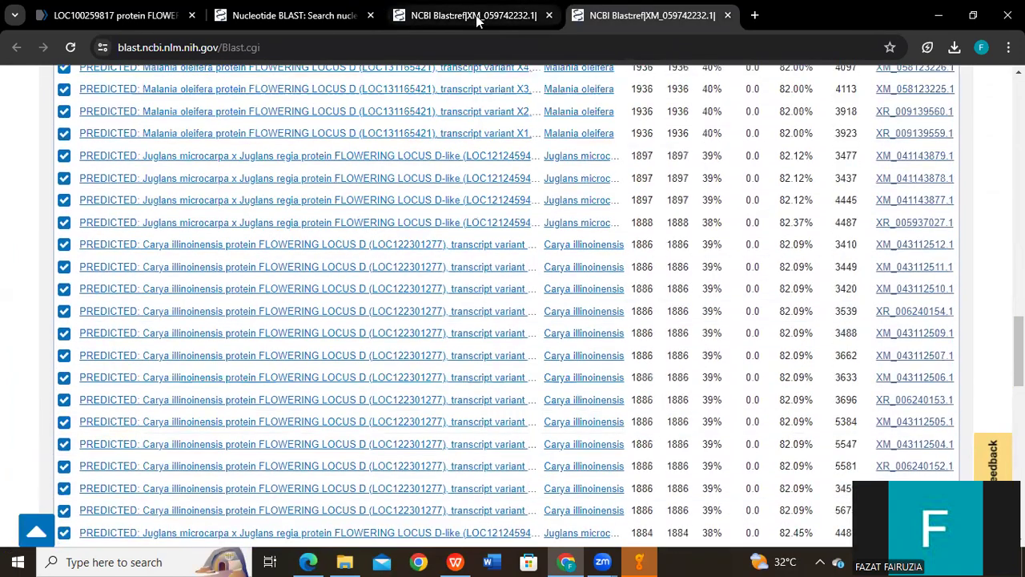
# Open the Rosa rugosa transcript variant X1 record, XM_062145374.1, and the Juglans regia record, XM_018996082.2, in new tabs from the RID 4DXVBANA016 results
pyautogui.click(477, 18)
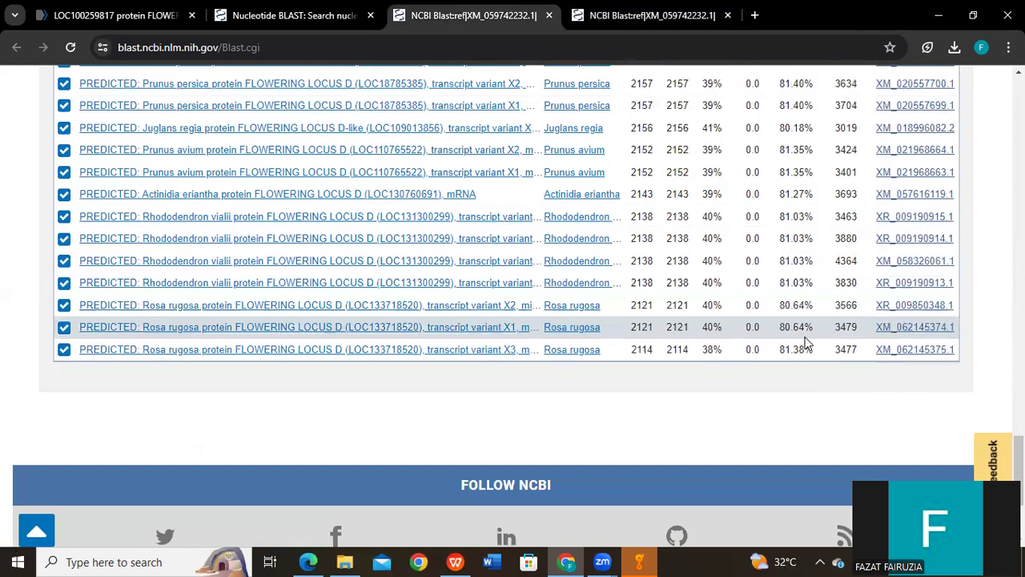
pyautogui.rightClick(915, 329)
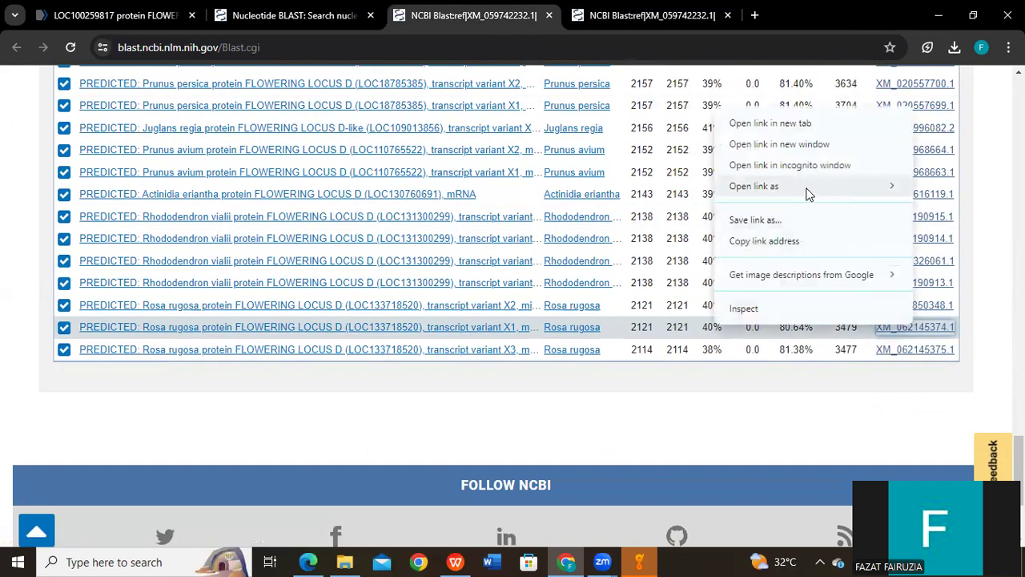
pyautogui.click(773, 125)
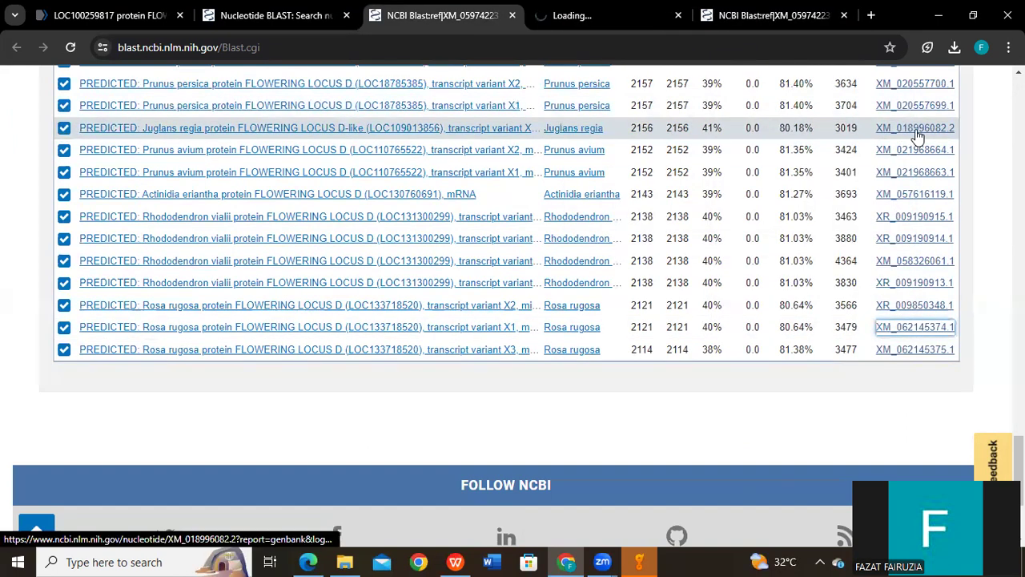
pyautogui.rightClick(917, 133)
pyautogui.click(861, 148)
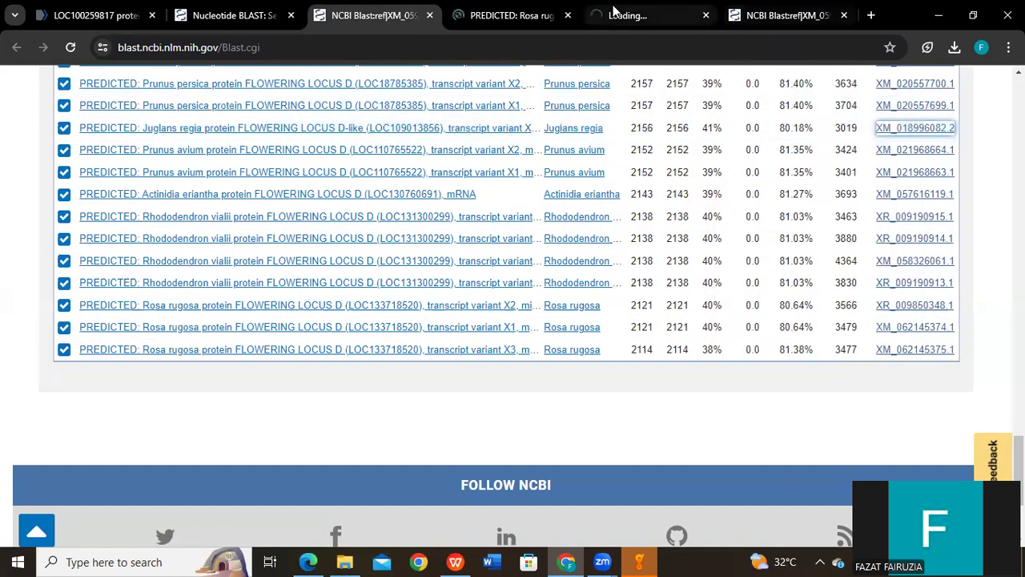
# Review the GenBank record of Rosa rugosa transcript variant X1 and return to the BLAST hit list
pyautogui.click(490, 16)
pyautogui.scroll(-4, 560, 321)
pyautogui.scroll(3, 629, 303)
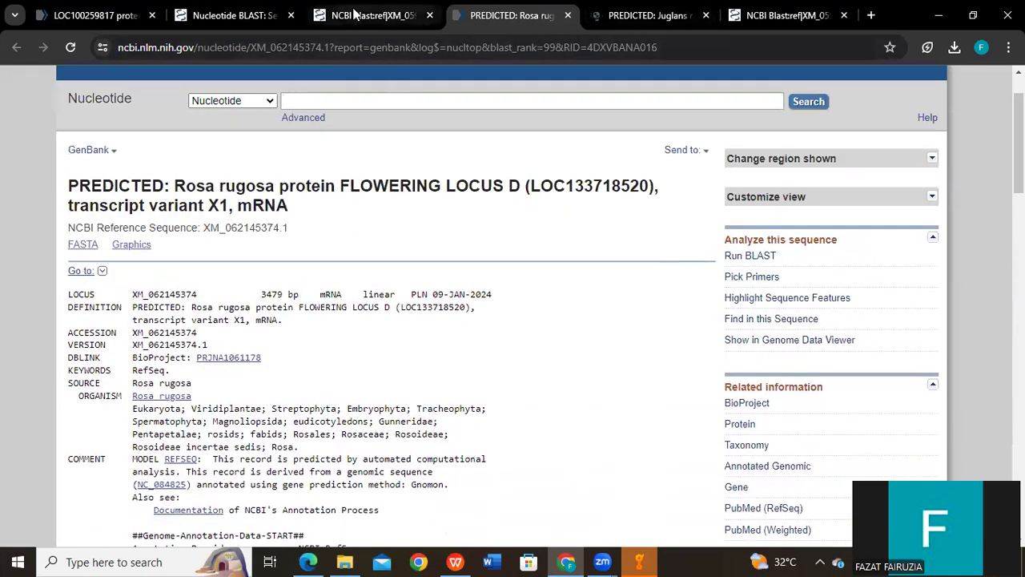
pyautogui.click(364, 16)
pyautogui.hotkey('ctrl', 'shift', 'Tab')
pyautogui.click(346, 10)
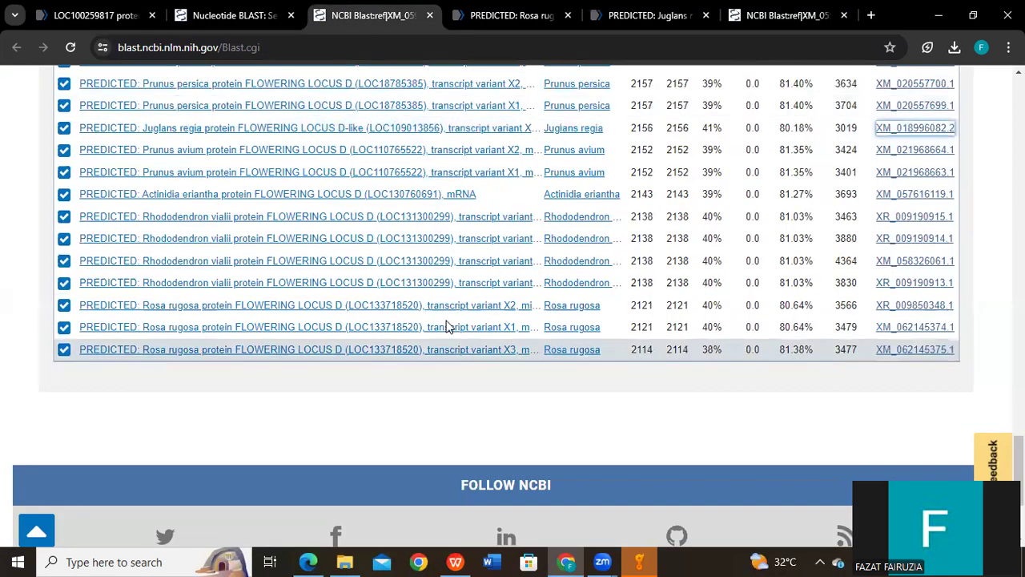
# Run the XM_059742232.1 BLAST search optimized for more dissimilar sequences (discontiguous megablast), and return to the earlier results
pyautogui.click(229, 11)
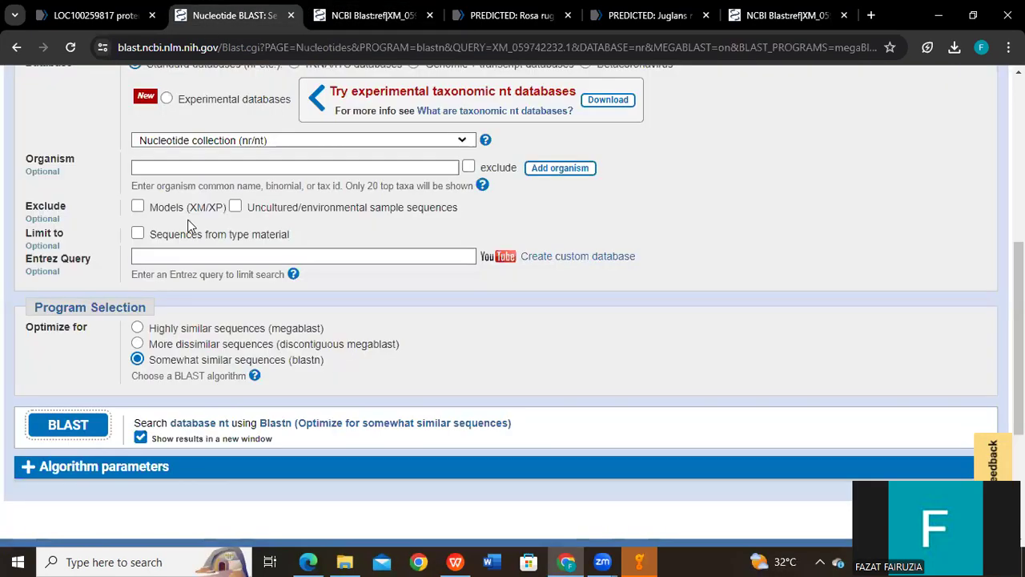
pyautogui.click(138, 345)
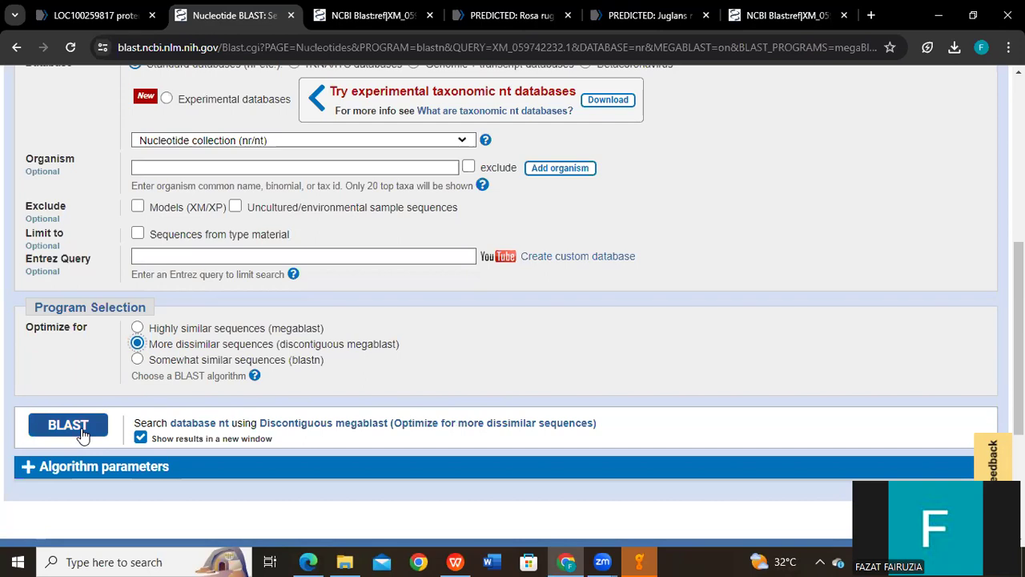
pyautogui.click(83, 433)
pyautogui.click(448, 15)
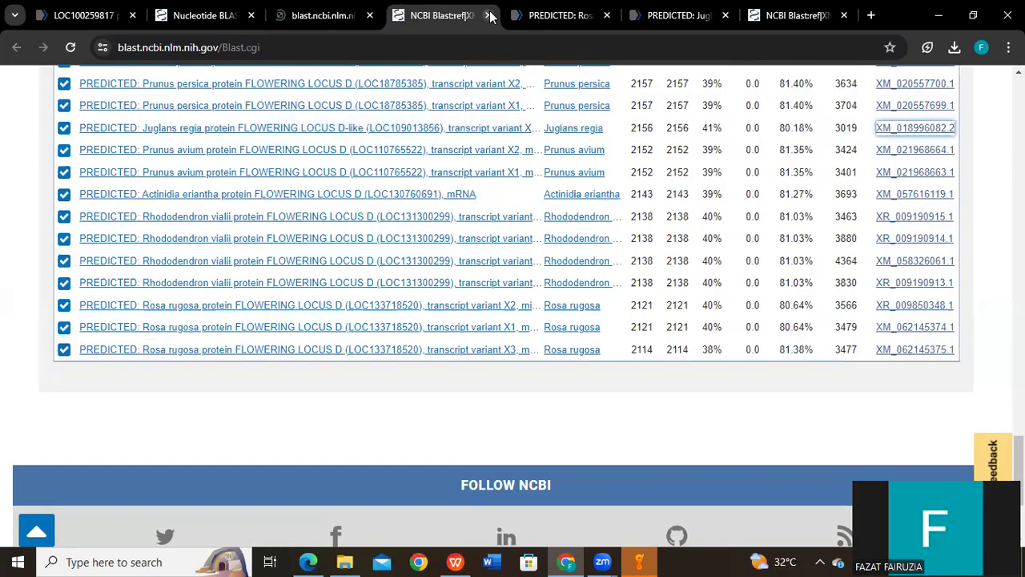
# Download the complete Rosa rugosa transcript variant X1 record, XM_062145374.1, as a FASTA file
pyautogui.click(528, 14)
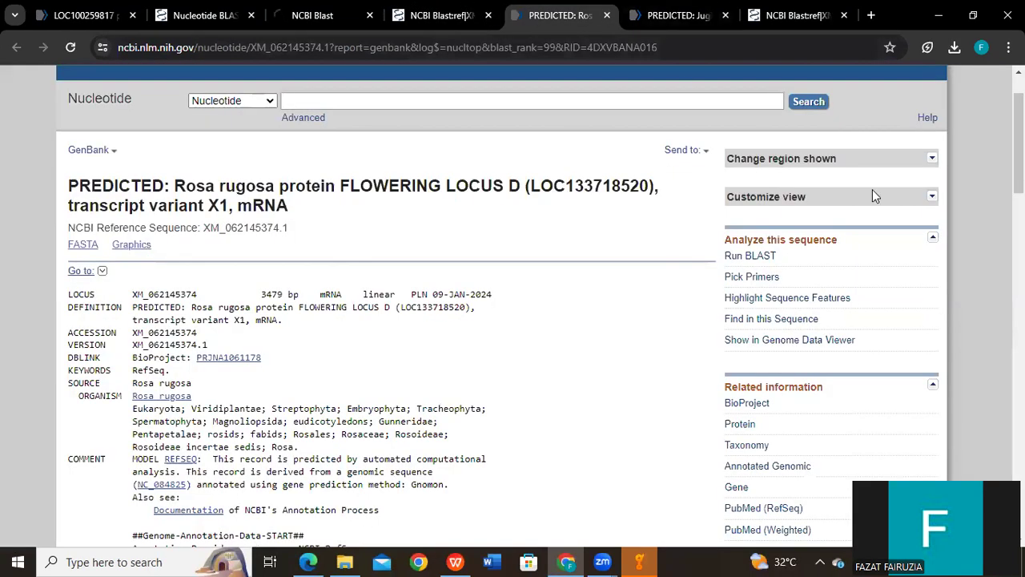
pyautogui.click(706, 152)
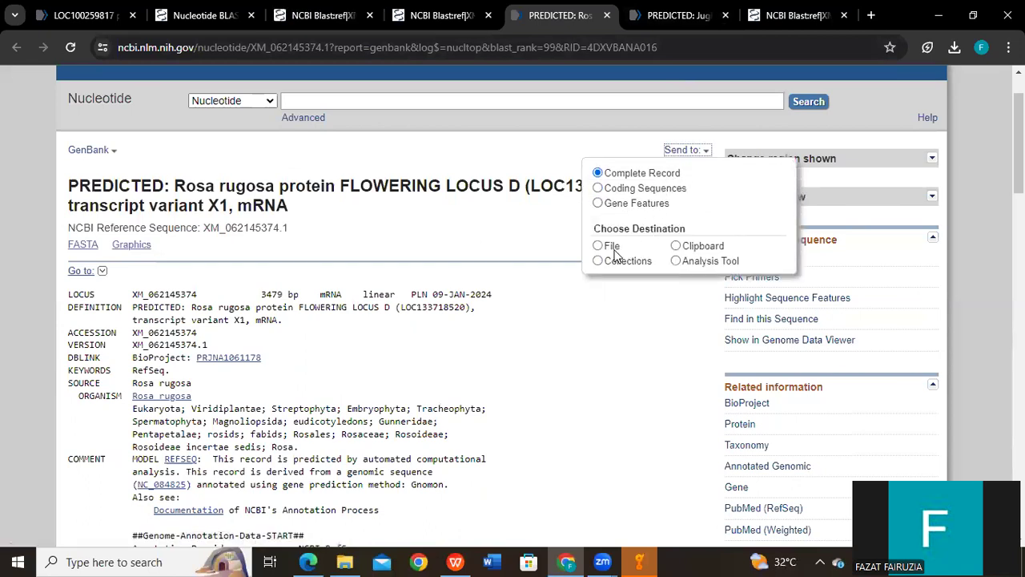
pyautogui.click(598, 247)
pyautogui.click(643, 323)
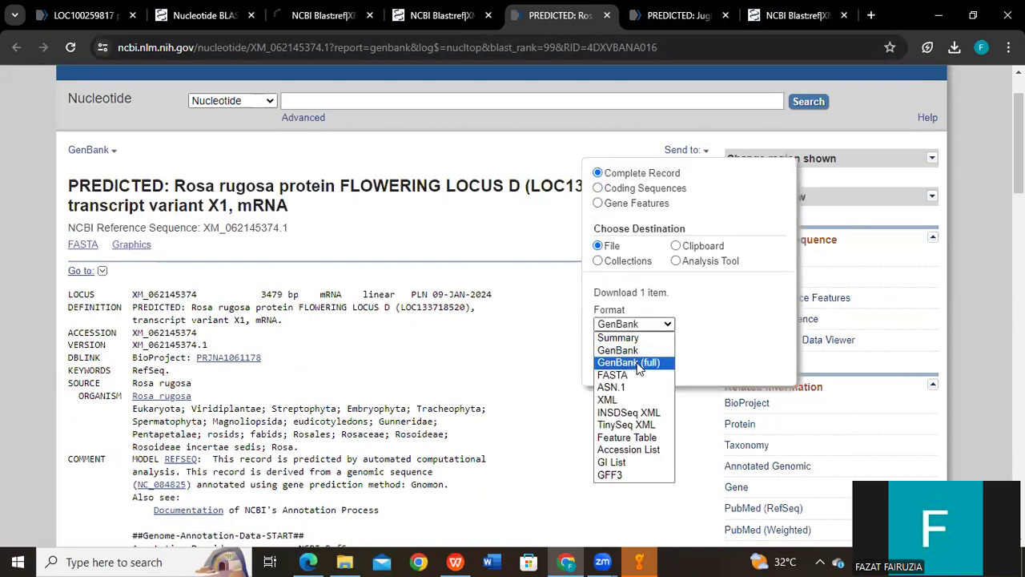
pyautogui.click(633, 374)
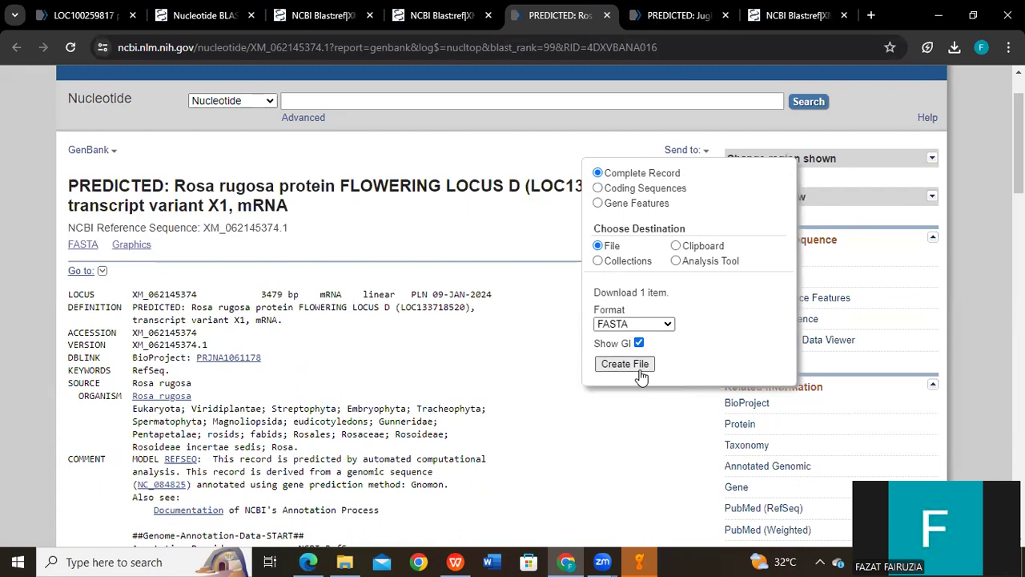
pyautogui.click(640, 366)
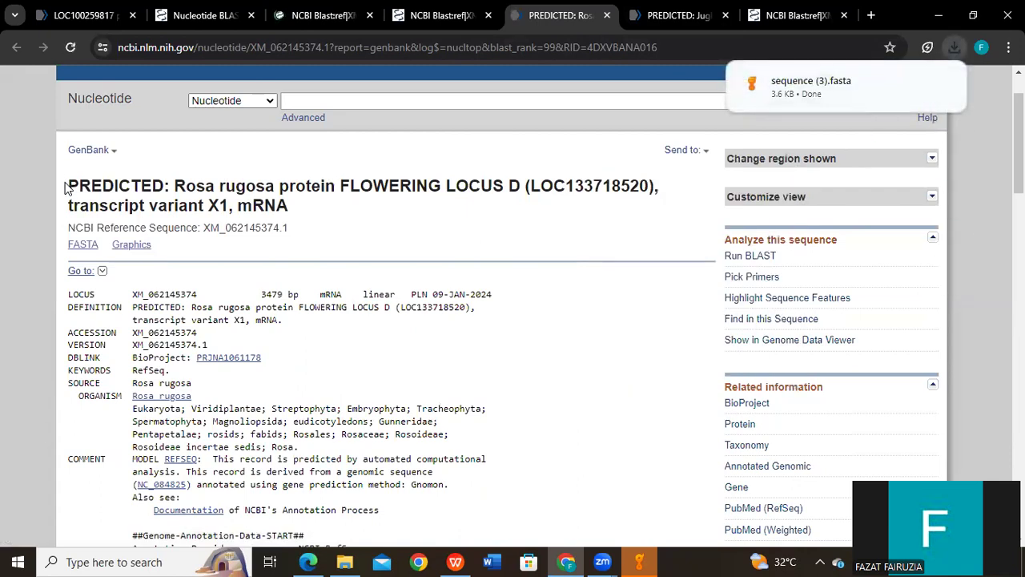
# Rename the downloaded sequence file with the record's title, "PREDICTED Rosa rugosa protein FLOWERING LOCUS D (LOC133718520), transcript variant X1, mRNA"
pyautogui.moveTo(72, 186); pyautogui.dragTo(292, 207)
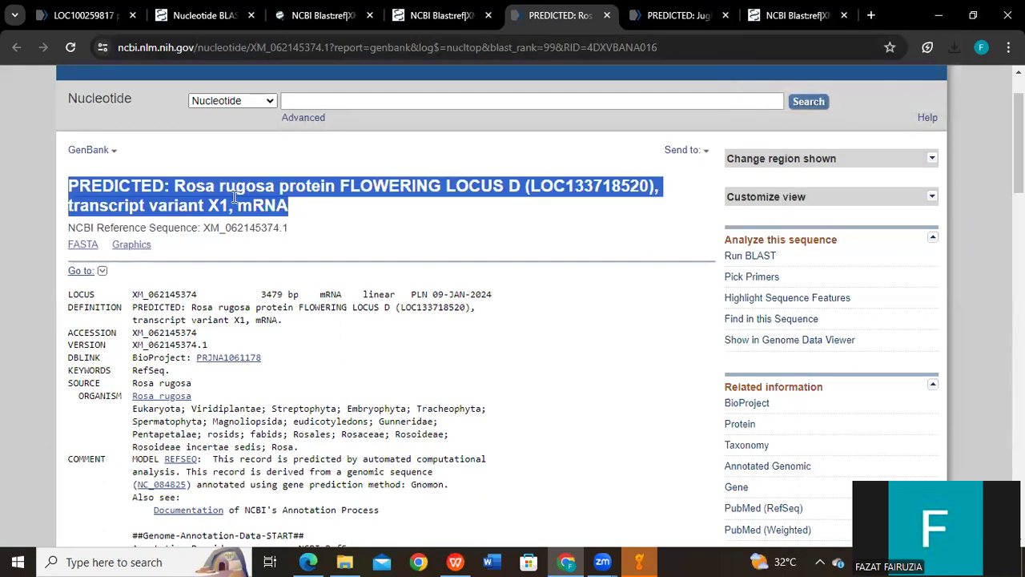
pyautogui.rightClick(234, 198)
pyautogui.click(280, 212)
pyautogui.click(952, 49)
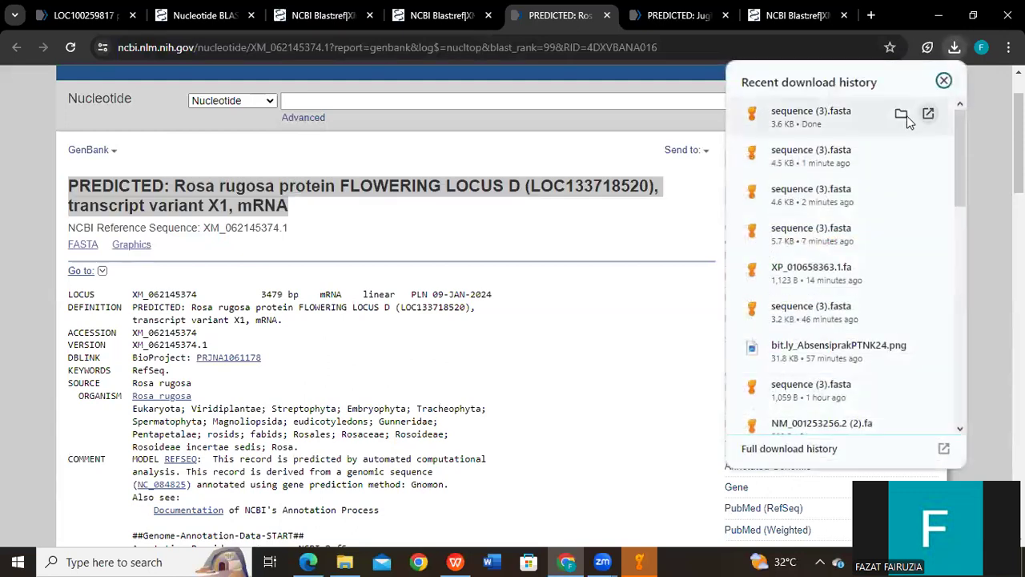
pyautogui.click(901, 116)
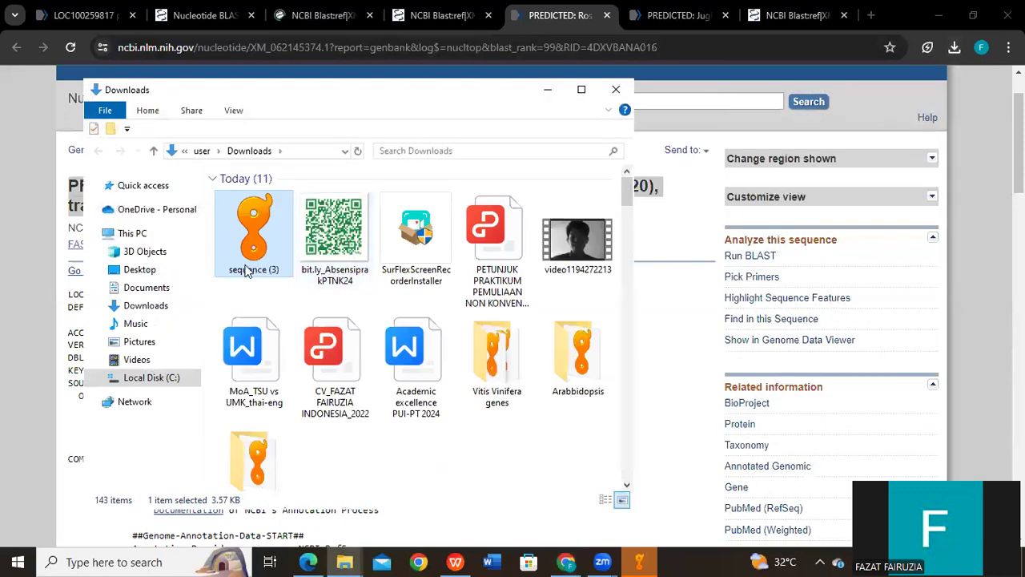
pyautogui.rightClick(255, 240)
pyautogui.click(277, 508)
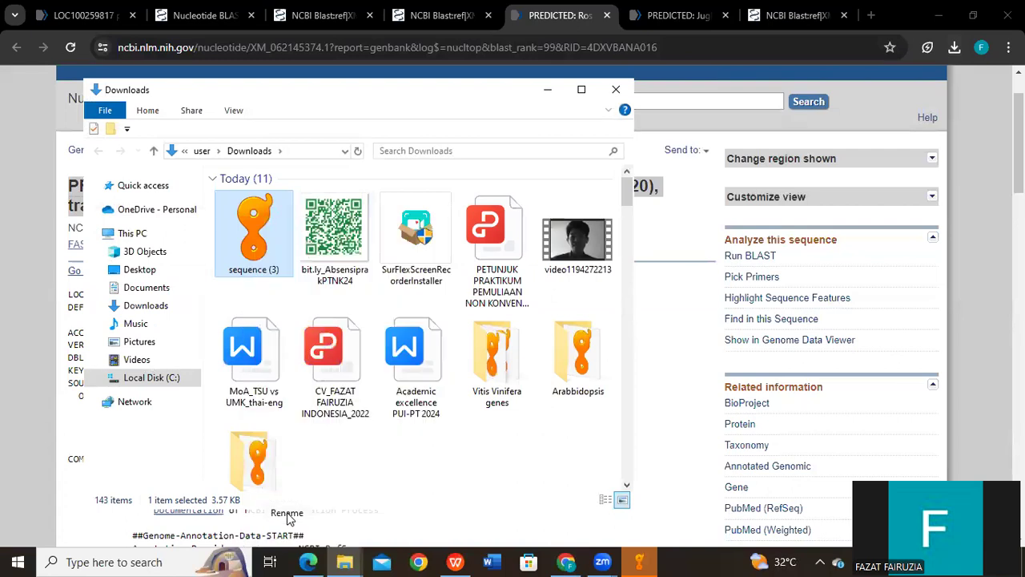
pyautogui.hotkey('ctrl', 'v')
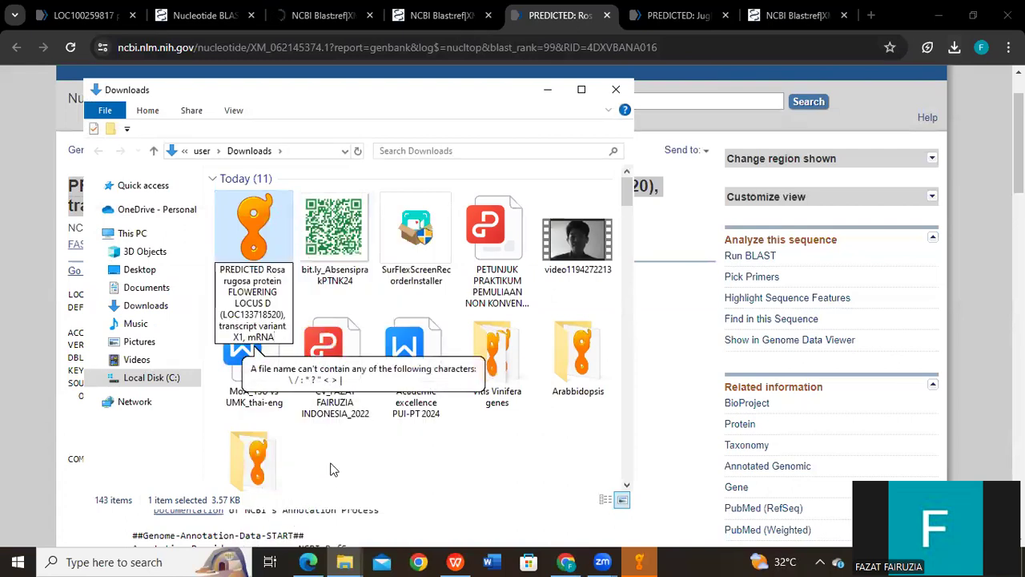
pyautogui.press('Return')
# Move the renamed Rosa rugosa file into the Vitis Vinifera genes folder and close the Rosa rugosa record
pyautogui.moveTo(247, 271); pyautogui.dragTo(500, 398)
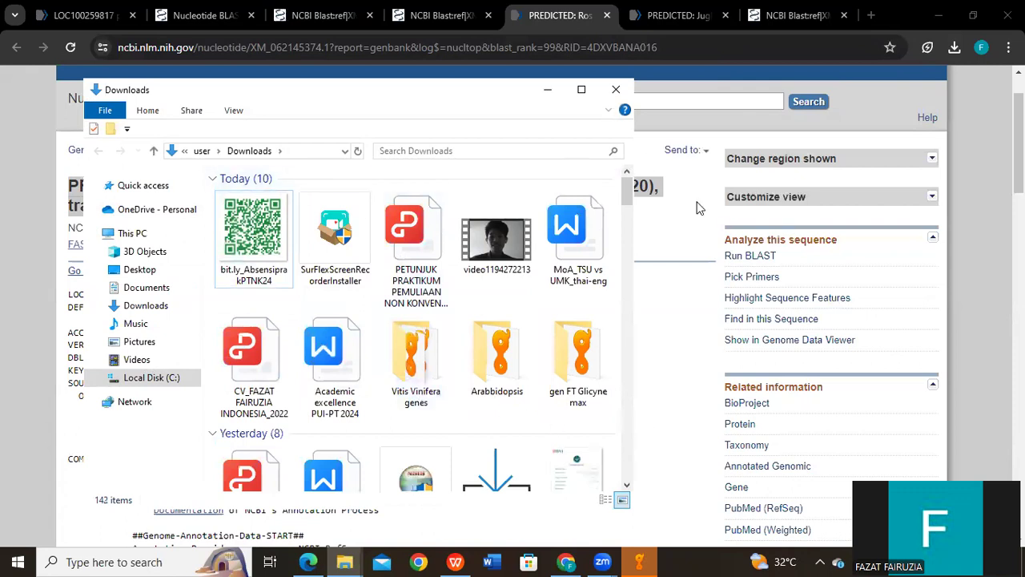
pyautogui.click(548, 92)
pyautogui.click(607, 16)
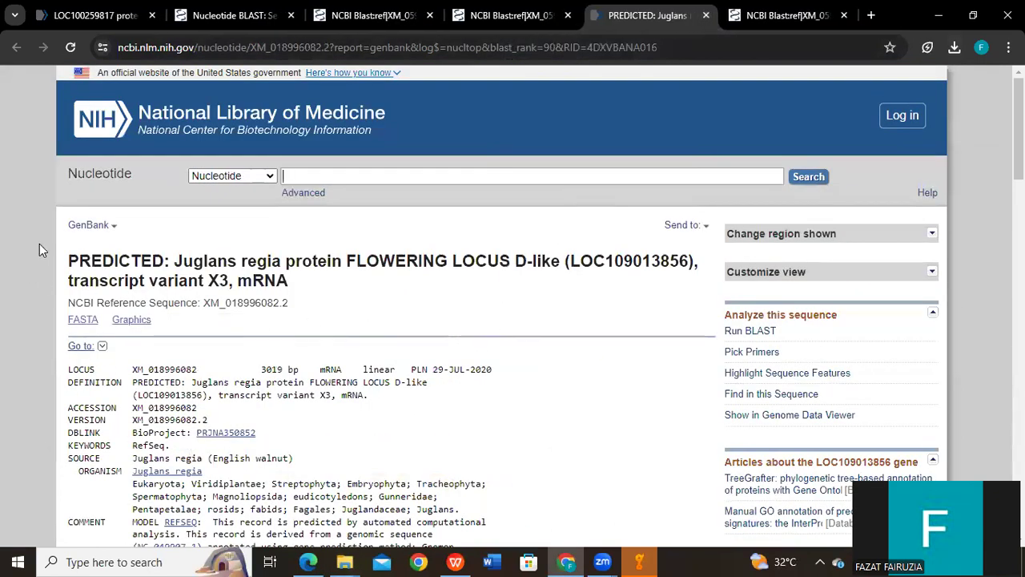
# Download the complete Juglans regia transcript variant X3 record, XM_018996082.2, as a FASTA file
pyautogui.click(705, 227)
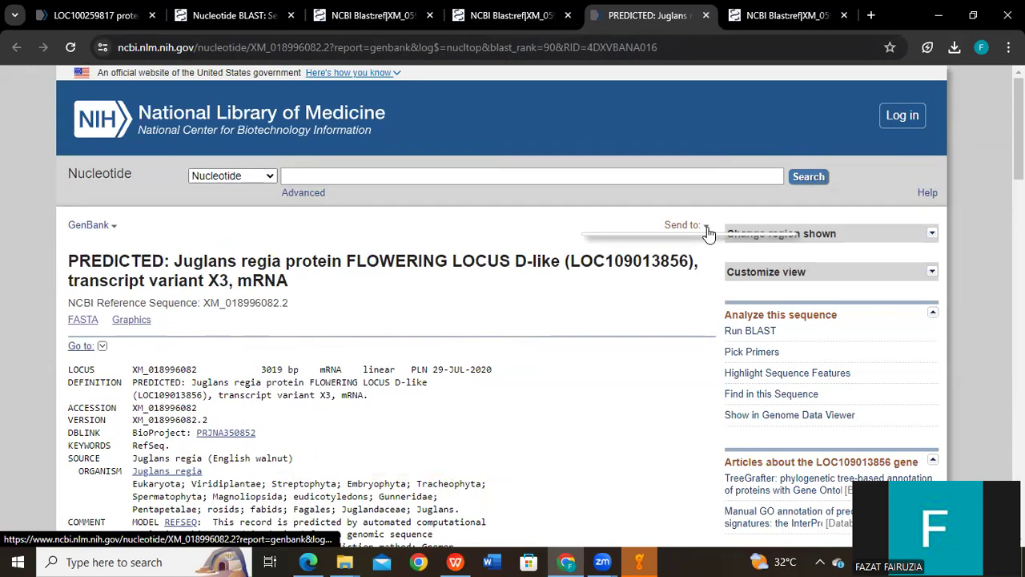
pyautogui.click(598, 321)
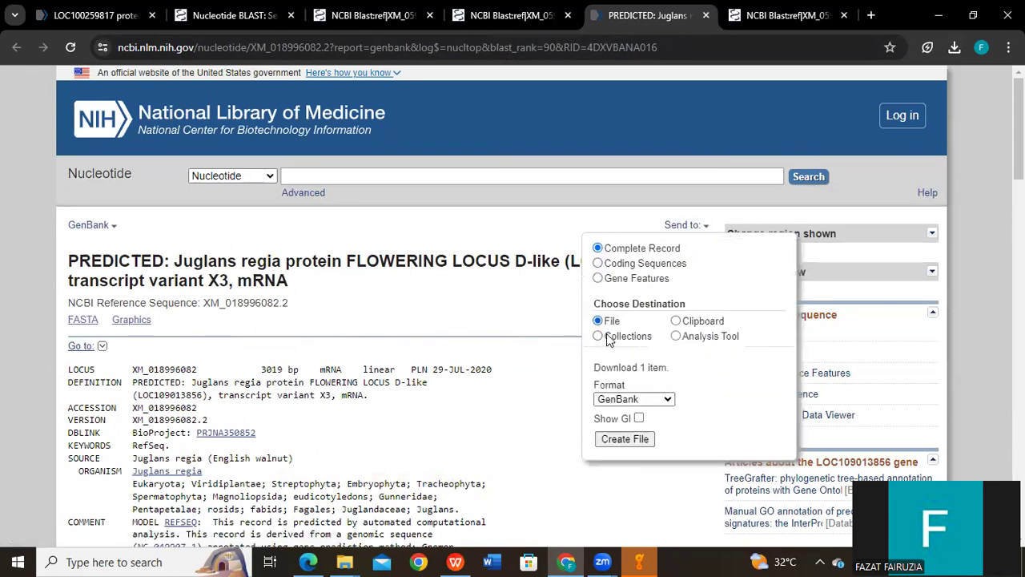
pyautogui.click(628, 400)
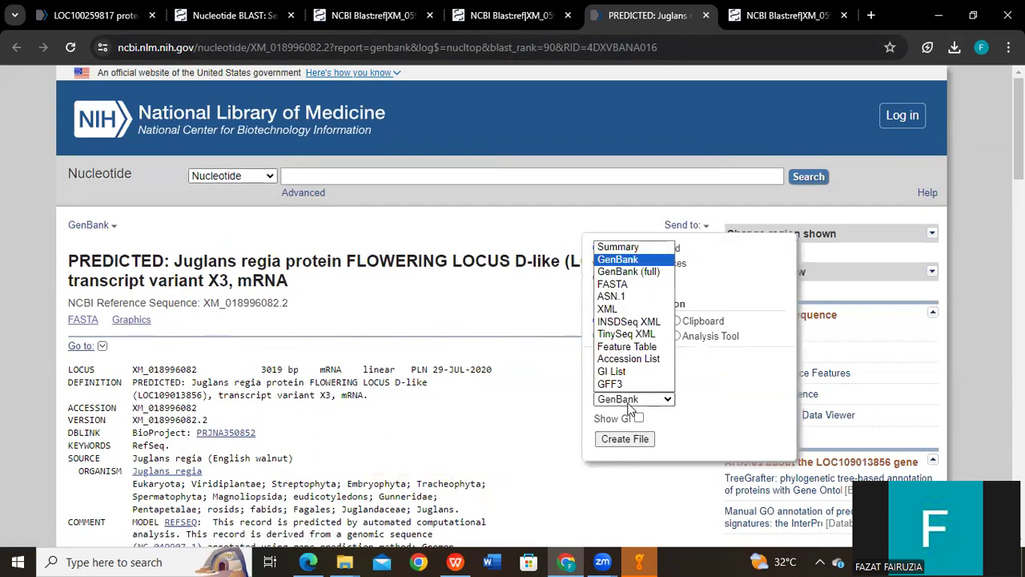
pyautogui.click(624, 288)
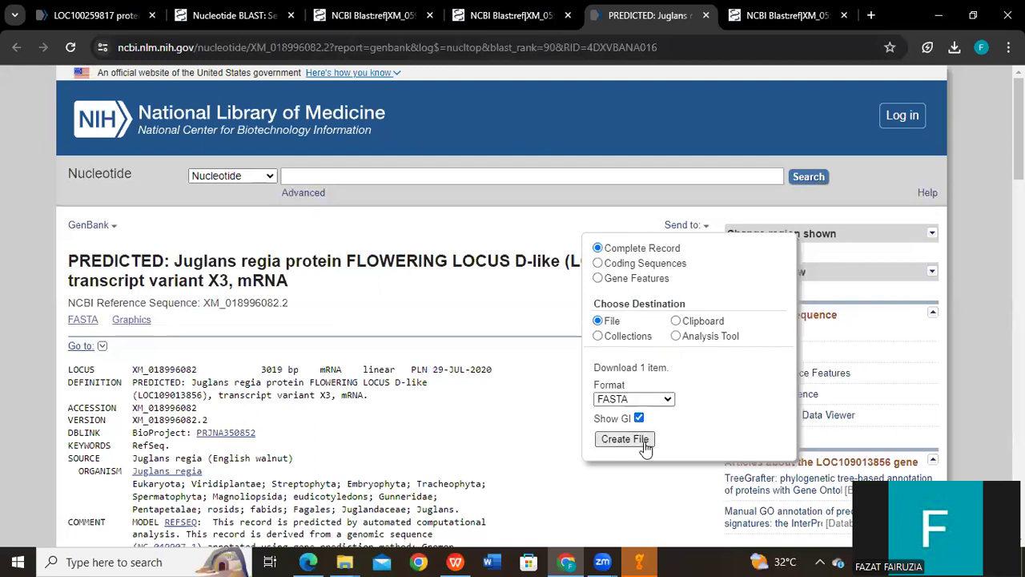
pyautogui.click(646, 443)
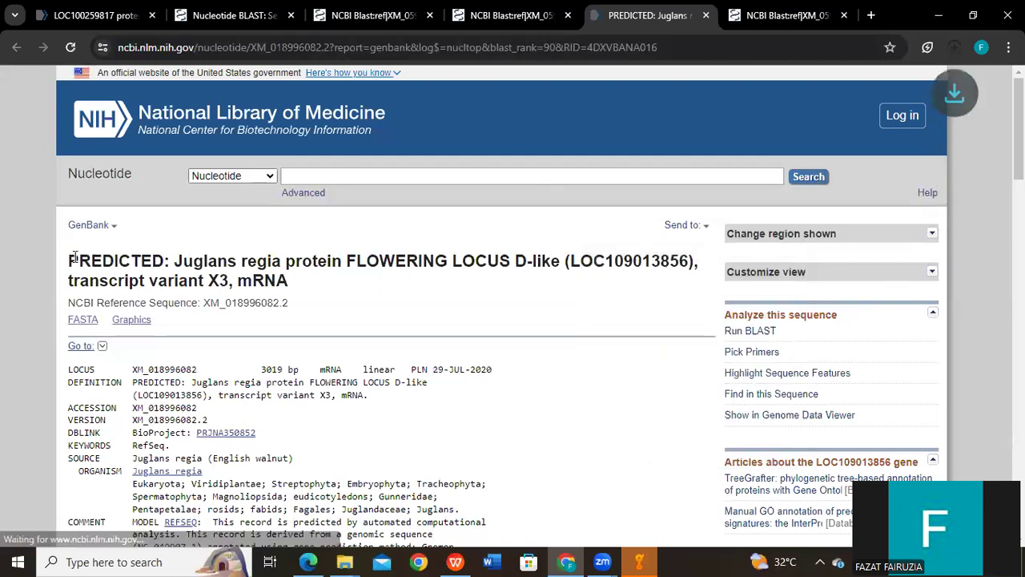
# Rename the newly downloaded file "PREDICTED Juglans regia protein FLOWERING LOCUS D-like (LOC109013856), transcript variant X3, mRNA"
pyautogui.moveTo(68, 261); pyautogui.dragTo(290, 287)
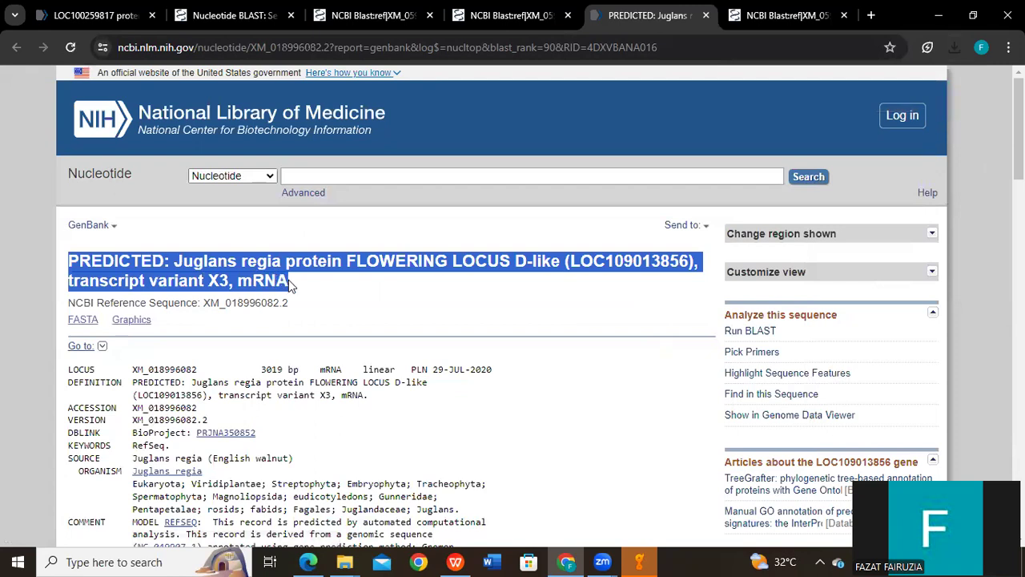
pyautogui.click(956, 48)
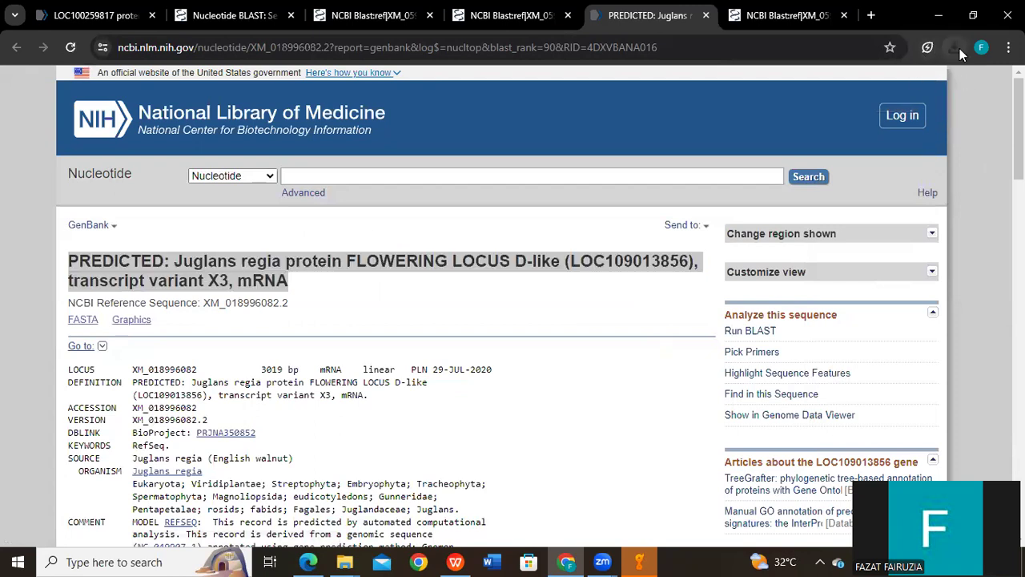
pyautogui.click(901, 115)
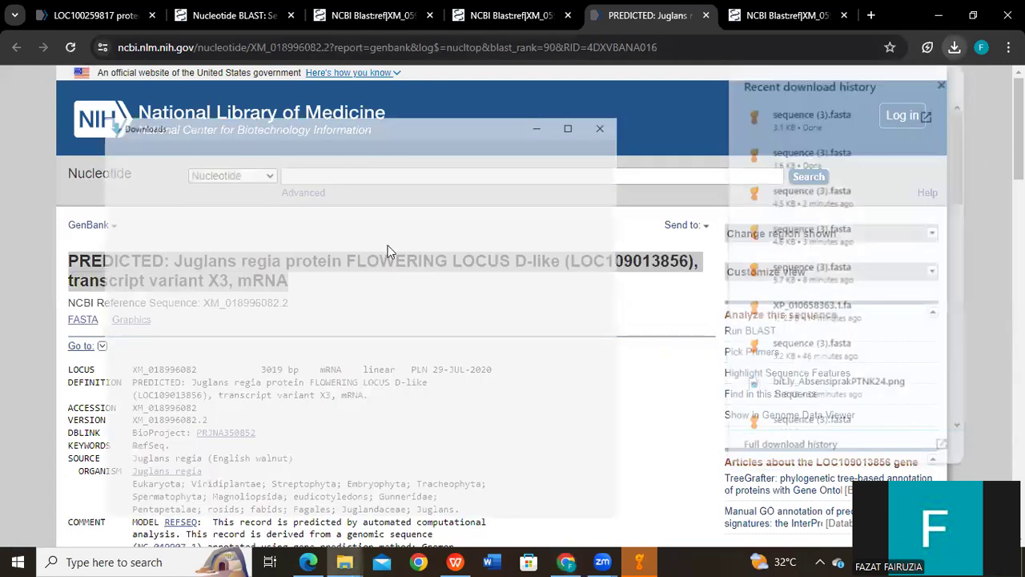
pyautogui.rightClick(248, 216)
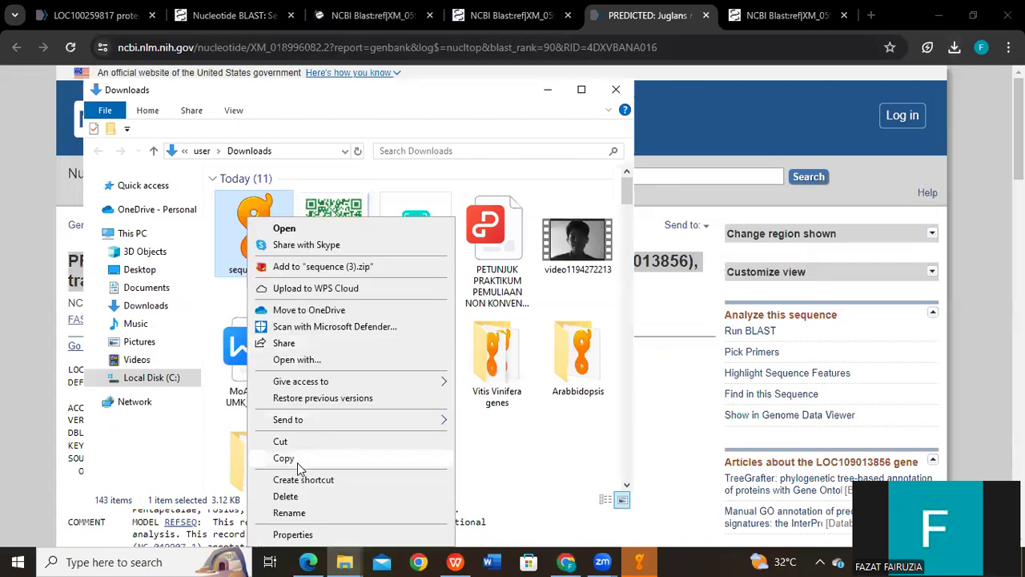
pyautogui.click(302, 506)
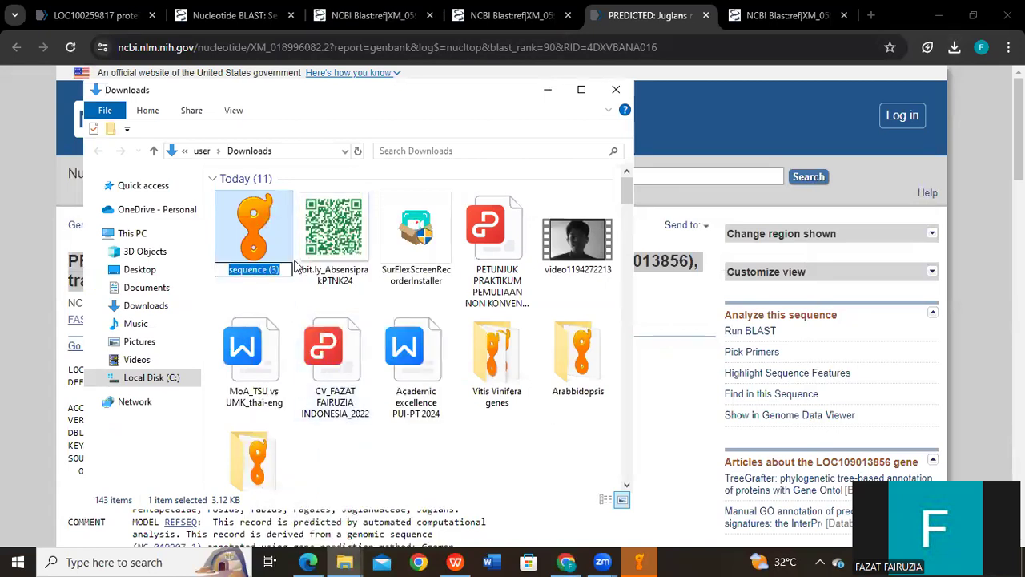
pyautogui.write('PREDICTED Juglans regia protein FLOWERING LOCUS D-like (LOC109013856), transcript variant X3, mRNA')
pyautogui.press('Return')
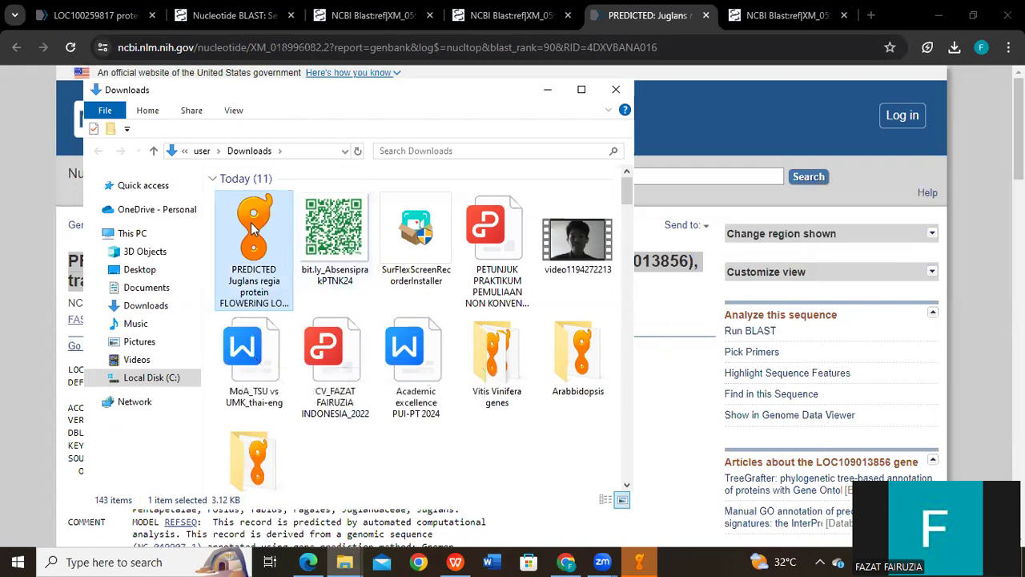
# Minimize the Downloads folder, close the Juglans regia record and return to the BLAST hit list
pyautogui.click(548, 93)
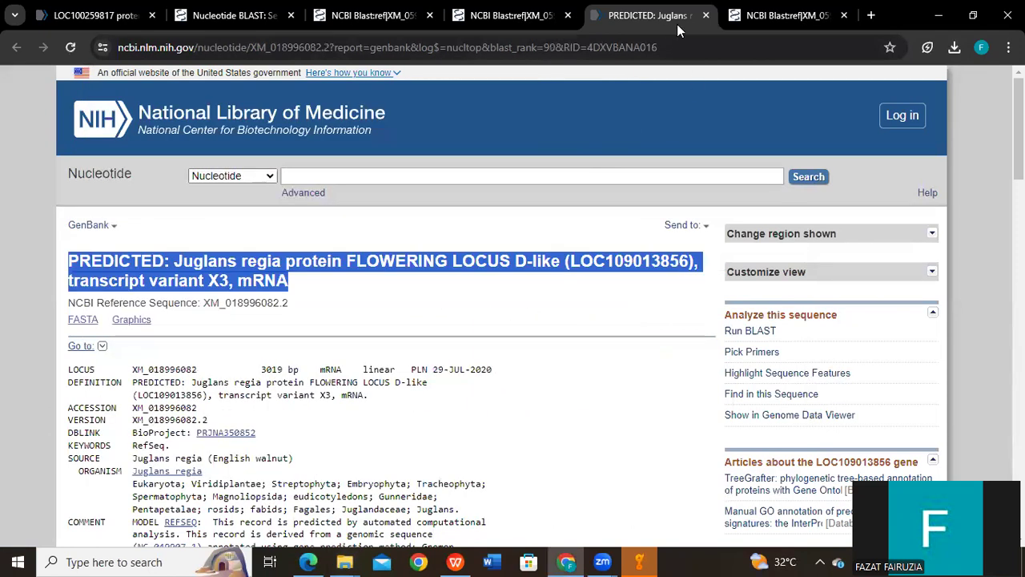
pyautogui.hotkey('ctrl', 'w')
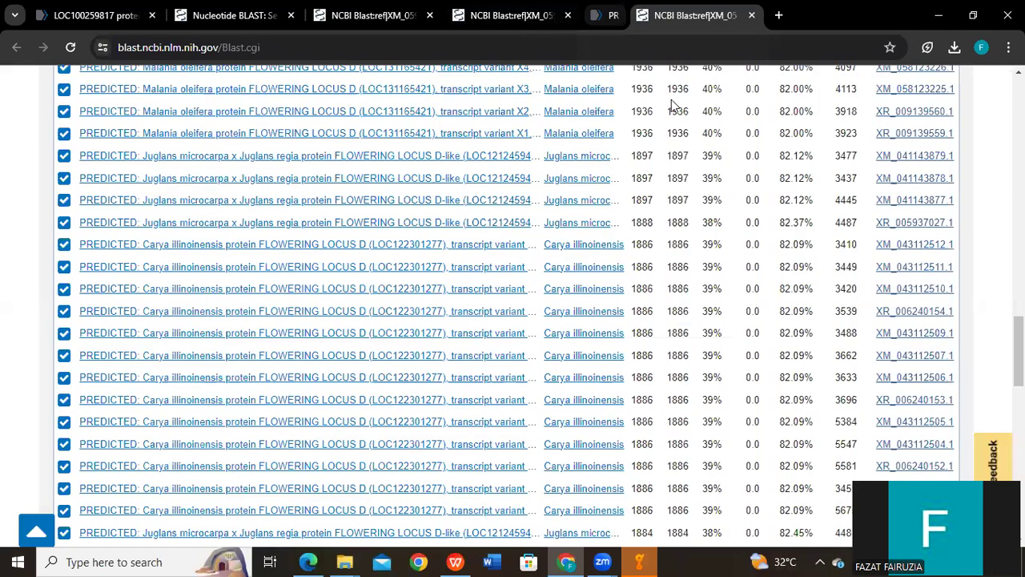
pyautogui.click(533, 14)
pyautogui.click(651, 9)
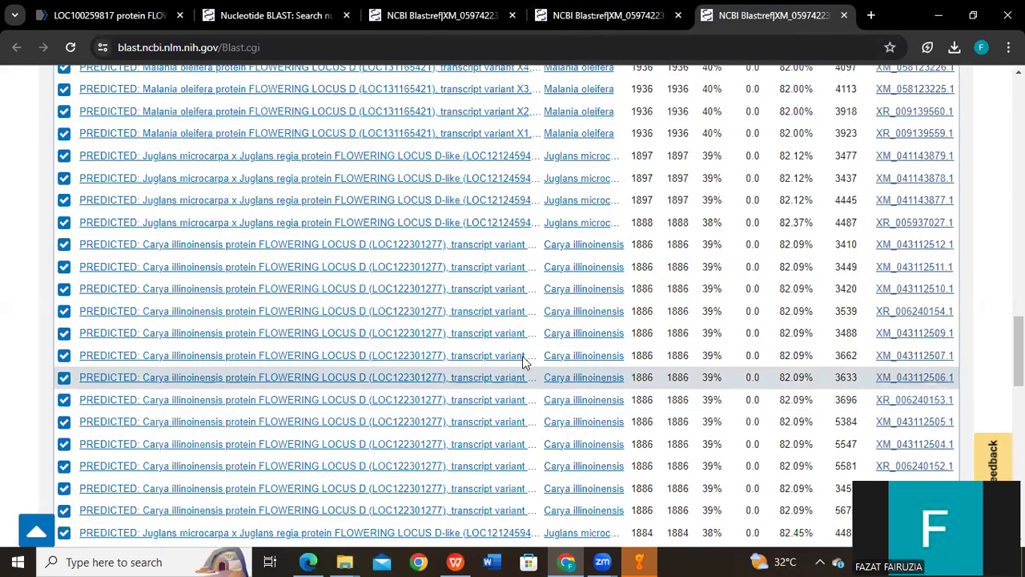
# Open the Vitis x doaniana chromosome 13 record, CP128340.1, and the Vitis retordii record, CP149599.1, in new tabs
pyautogui.scroll(3, 384, 382)
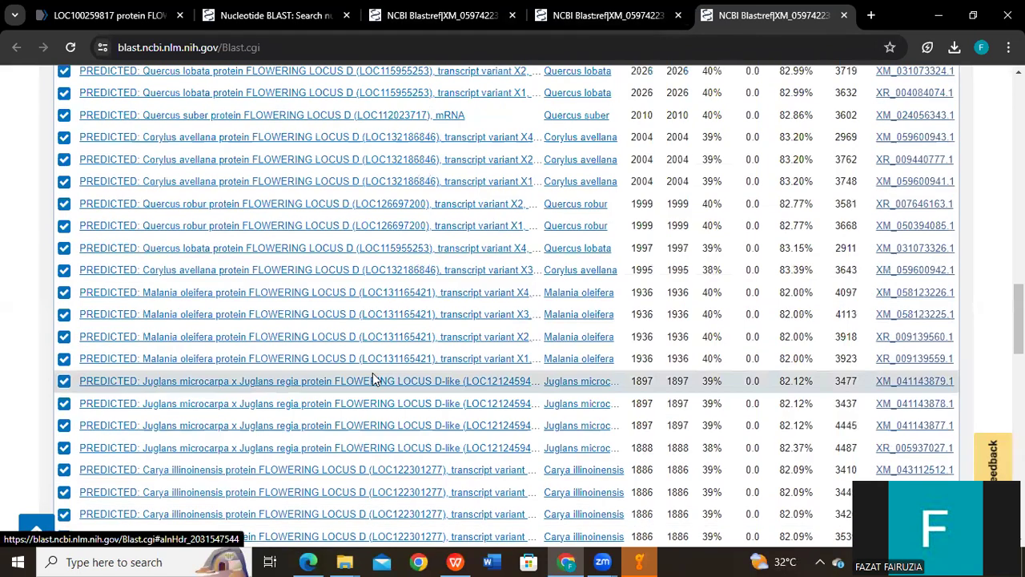
pyautogui.scroll(6, 373, 380)
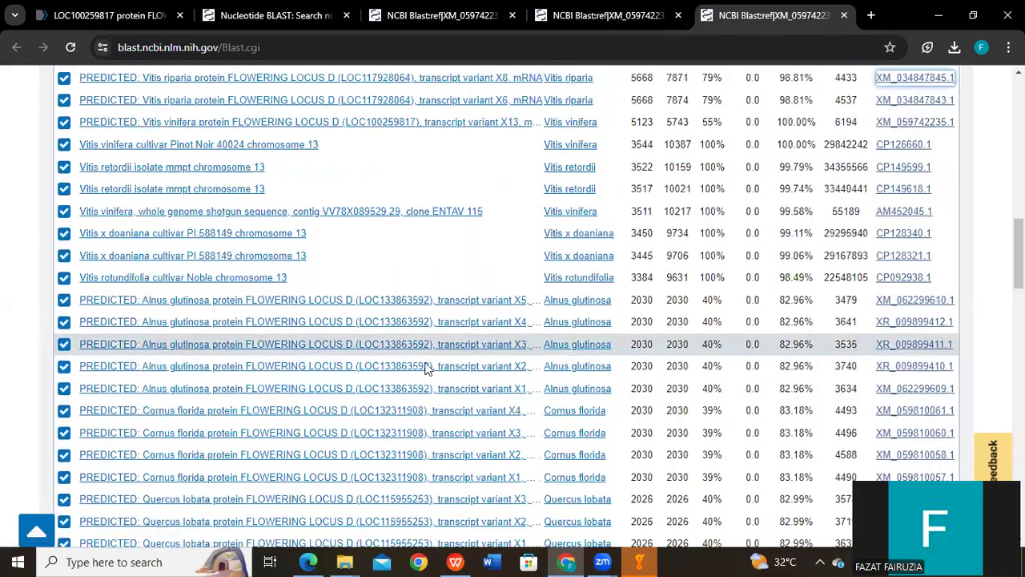
pyautogui.scroll(1, 241, 340)
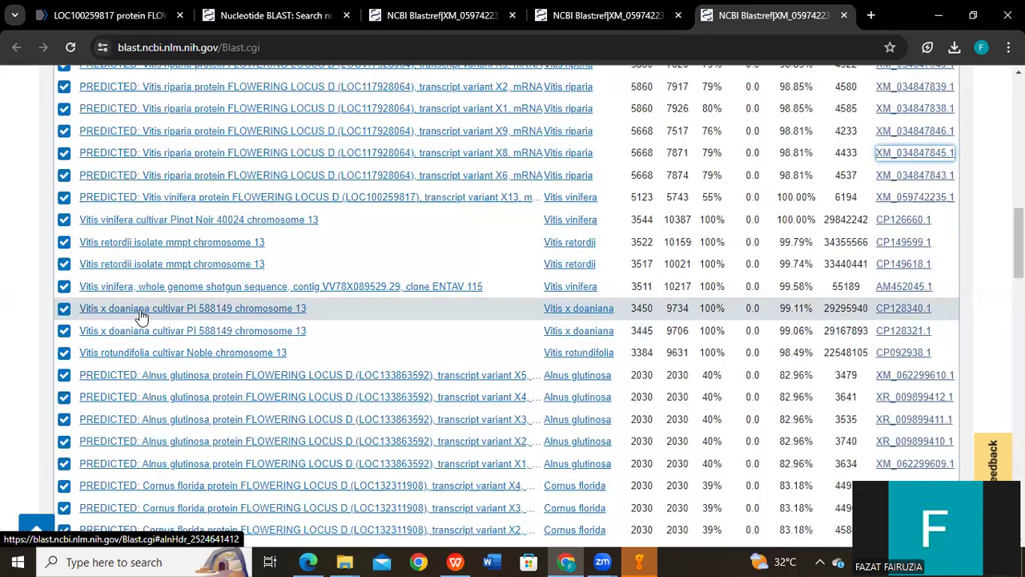
pyautogui.rightClick(902, 311)
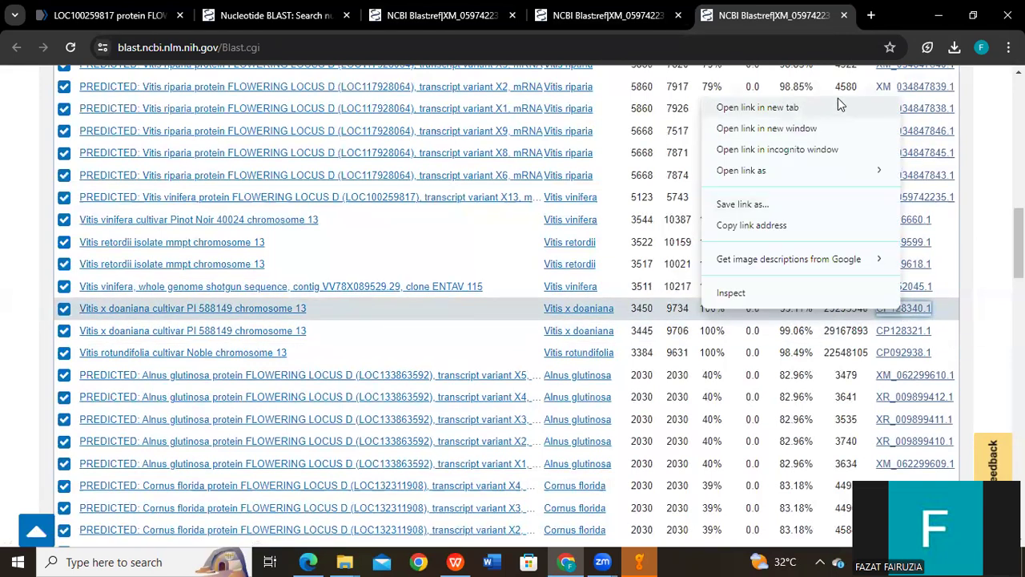
pyautogui.click(778, 110)
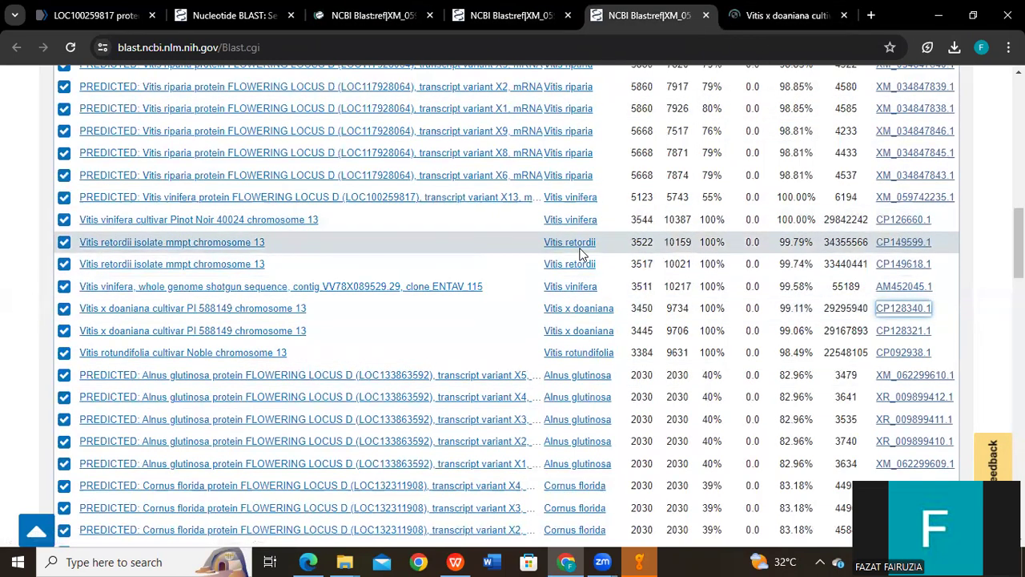
pyautogui.rightClick(908, 244)
pyautogui.click(831, 265)
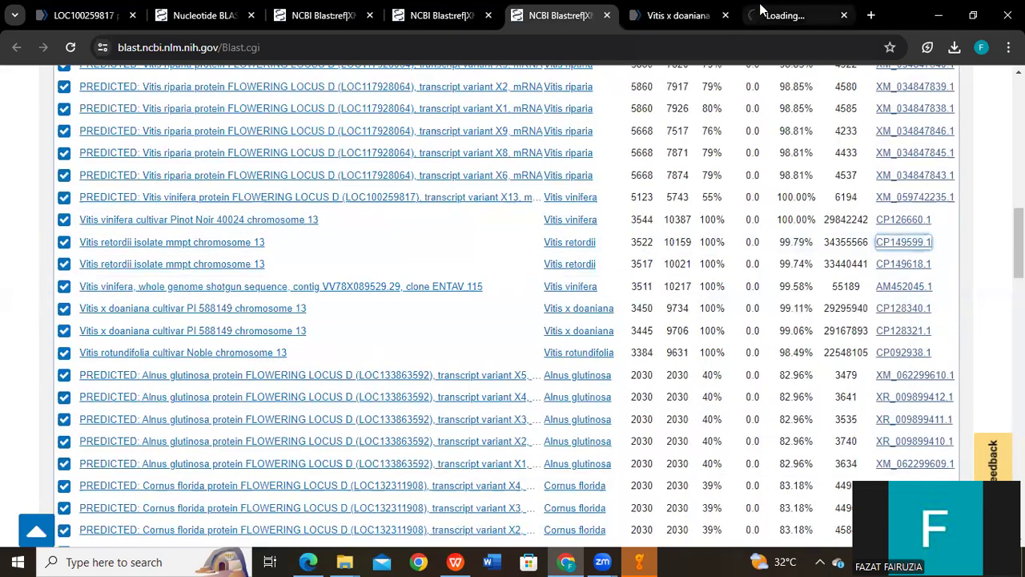
# Review the GenBank record of Vitis retordii isolate mmpt chromosome 13, from its header down to the features
pyautogui.click(775, 12)
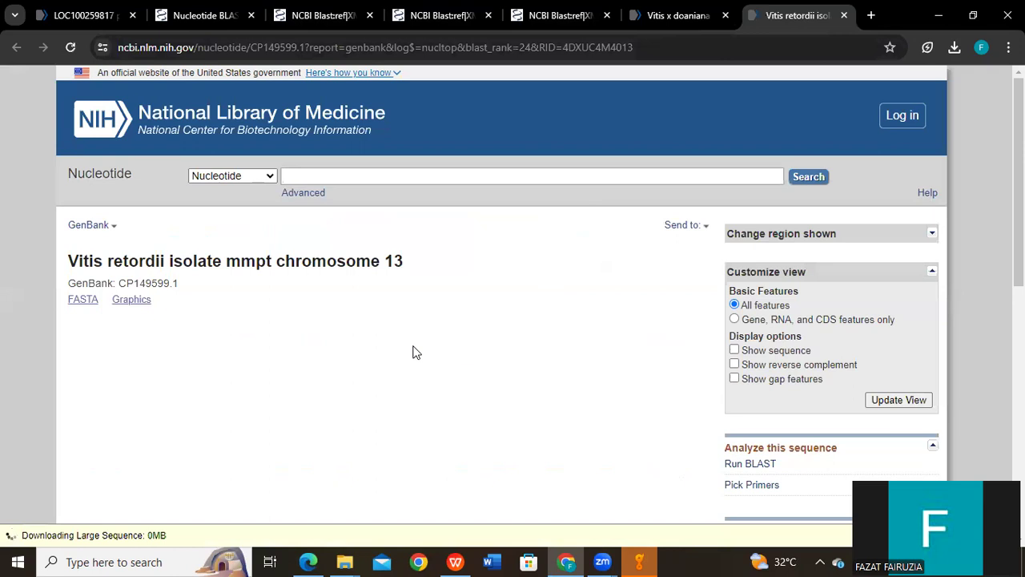
pyautogui.scroll(-5, 309, 340)
pyautogui.scroll(4, 265, 289)
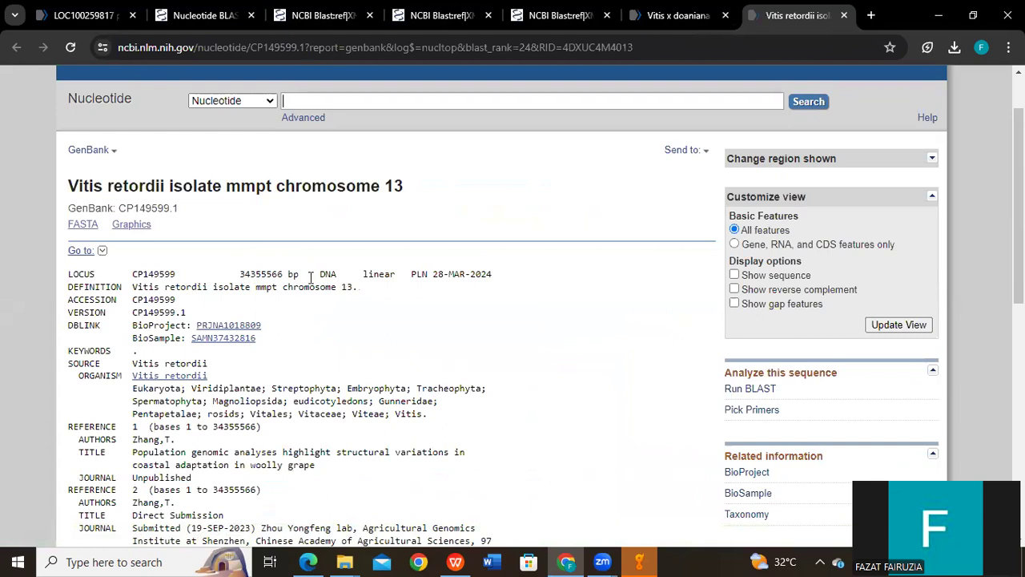
pyautogui.scroll(-6, 272, 350)
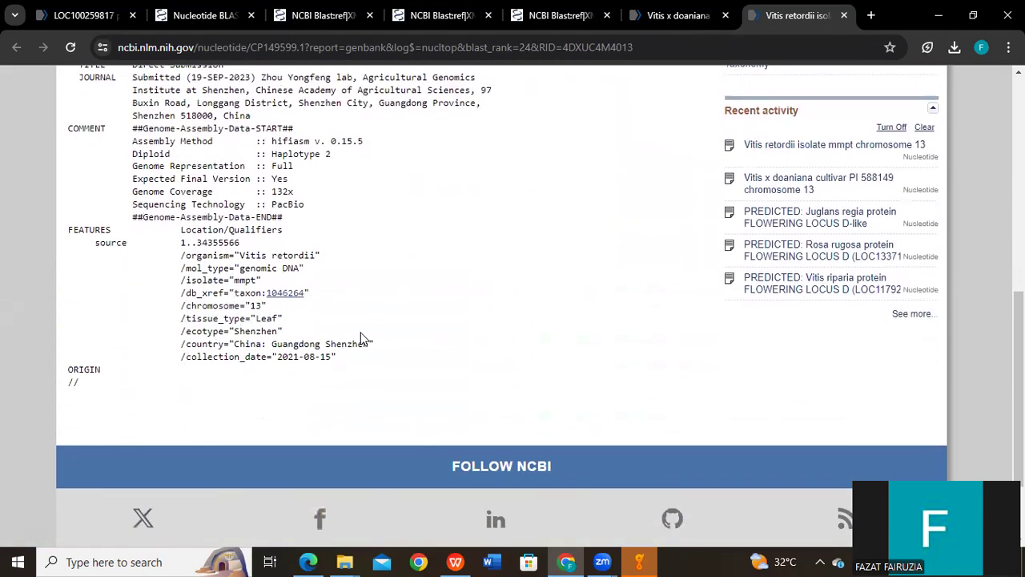
# Close the Vitis retordii record and open BioProject PRJNA982137 from the GenBank record of Vitis x doaniana cultivar PI 588149 chromosome 13
pyautogui.scroll(5, 365, 337)
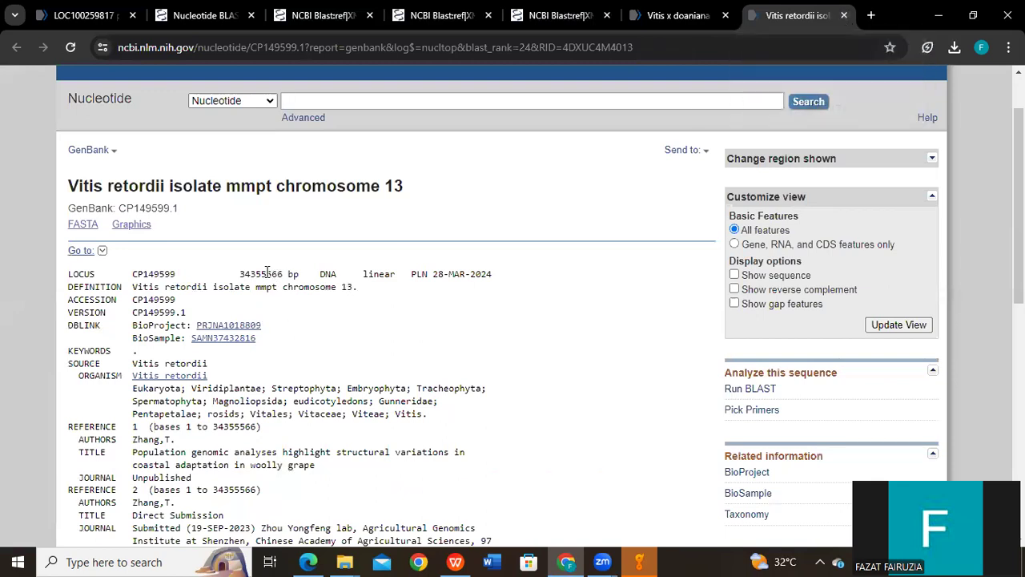
pyautogui.click(845, 16)
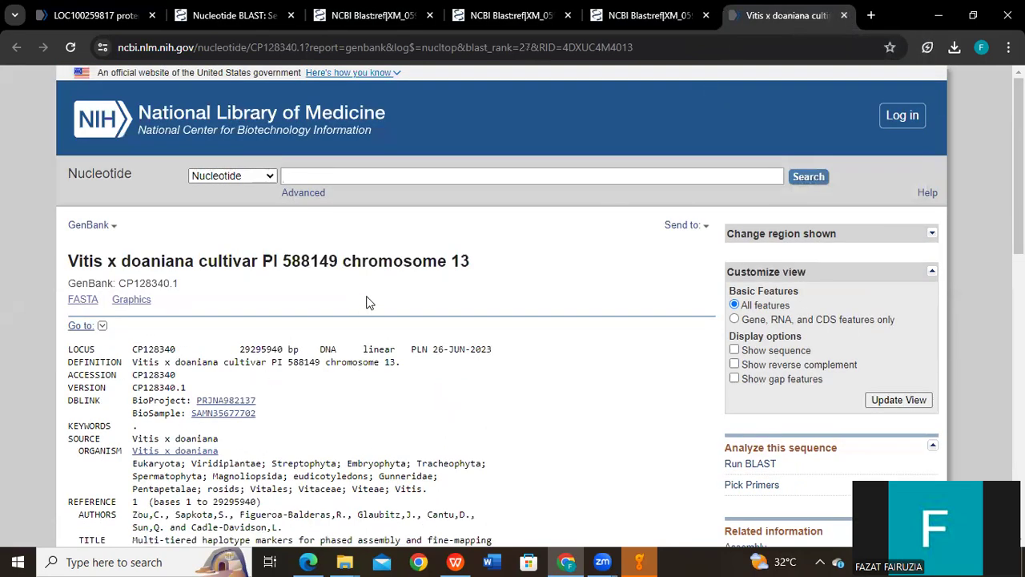
pyautogui.scroll(-5, 250, 328)
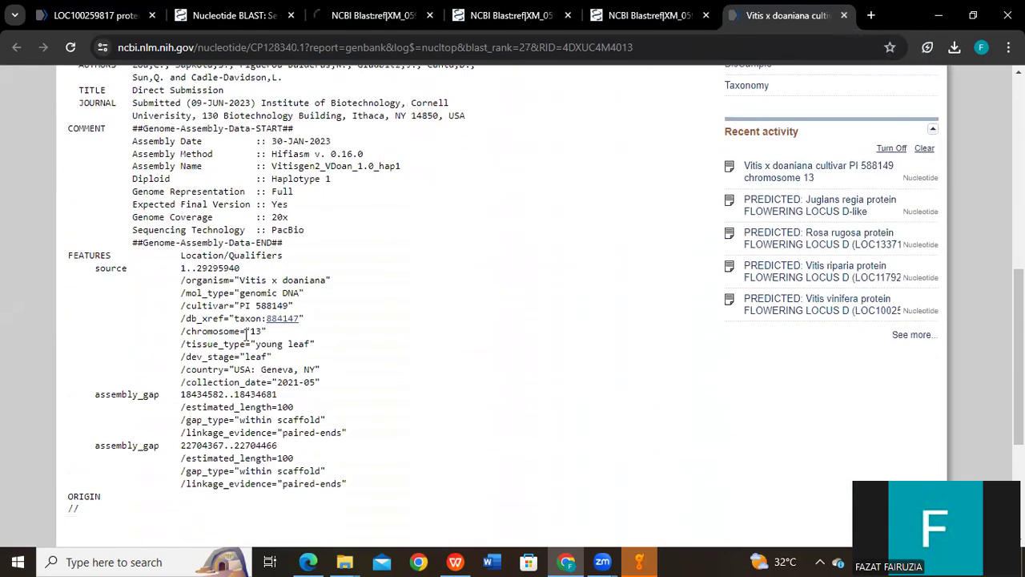
pyautogui.scroll(-2, 246, 335)
pyautogui.scroll(3, 245, 336)
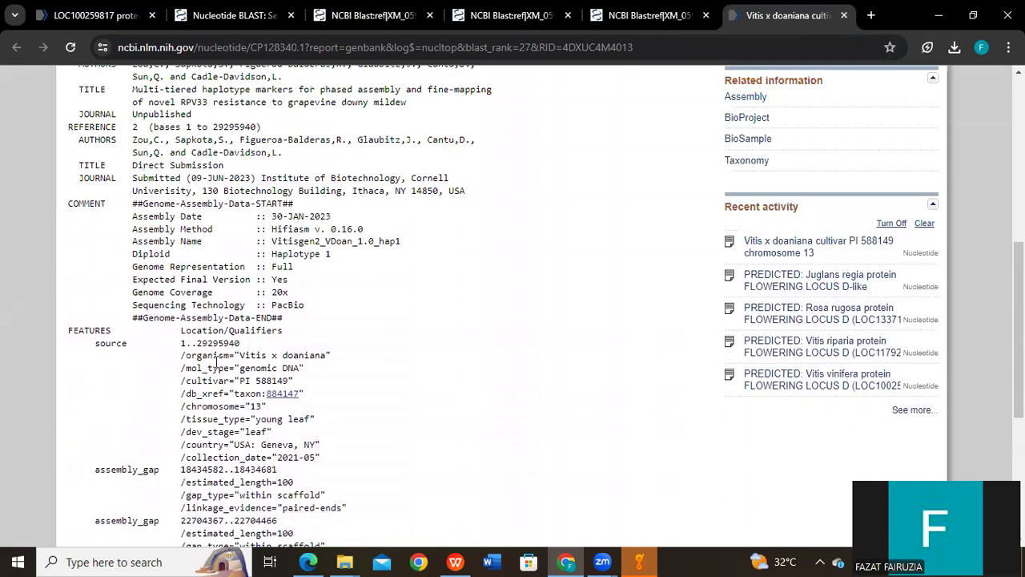
pyautogui.scroll(3, 233, 352)
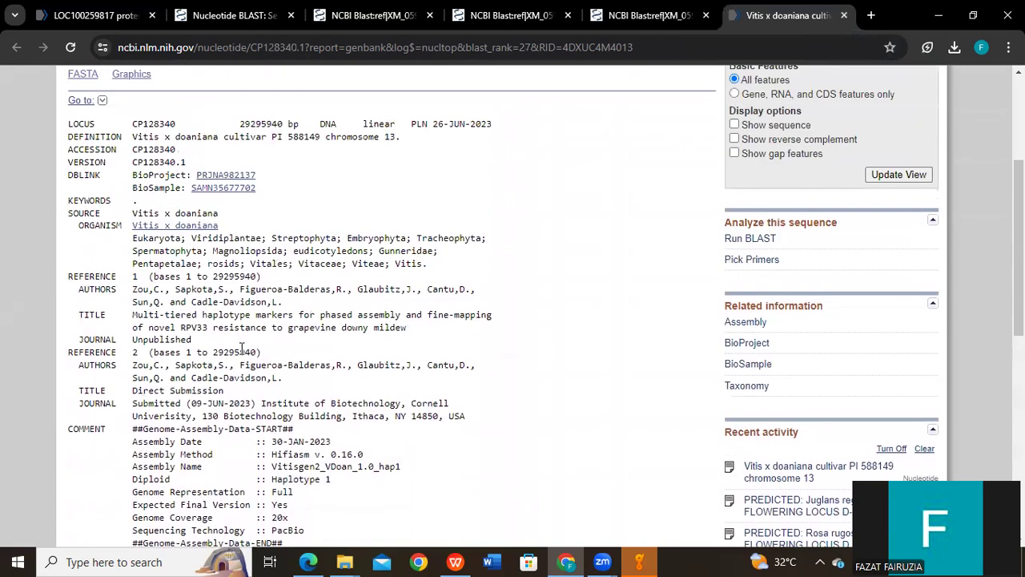
pyautogui.click(209, 175)
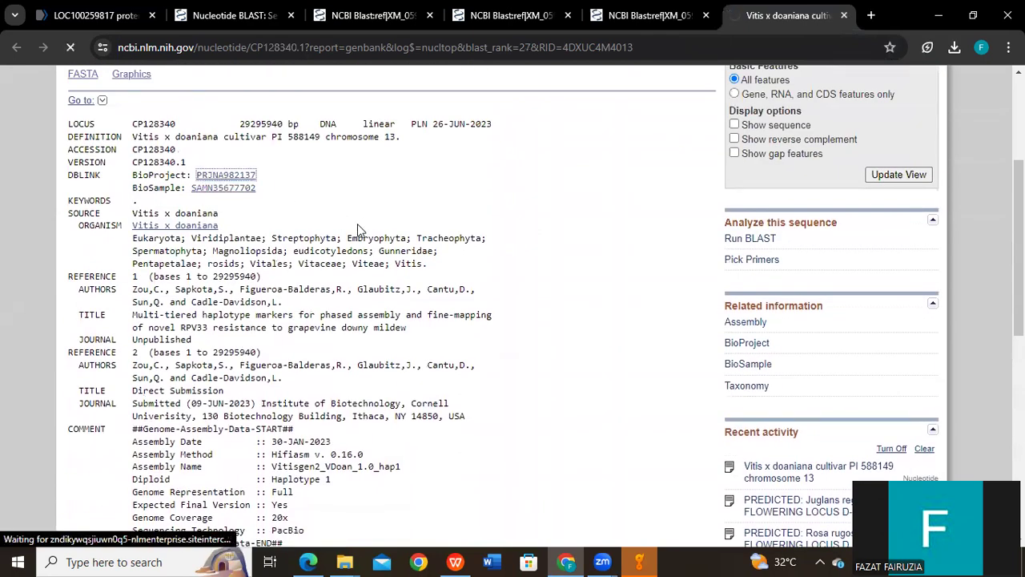
# Return to the BLAST hit list in the third results tab and compare the accession lengths of the Vitis, Alnus, Cornus and Quercus hits
pyautogui.click(649, 16)
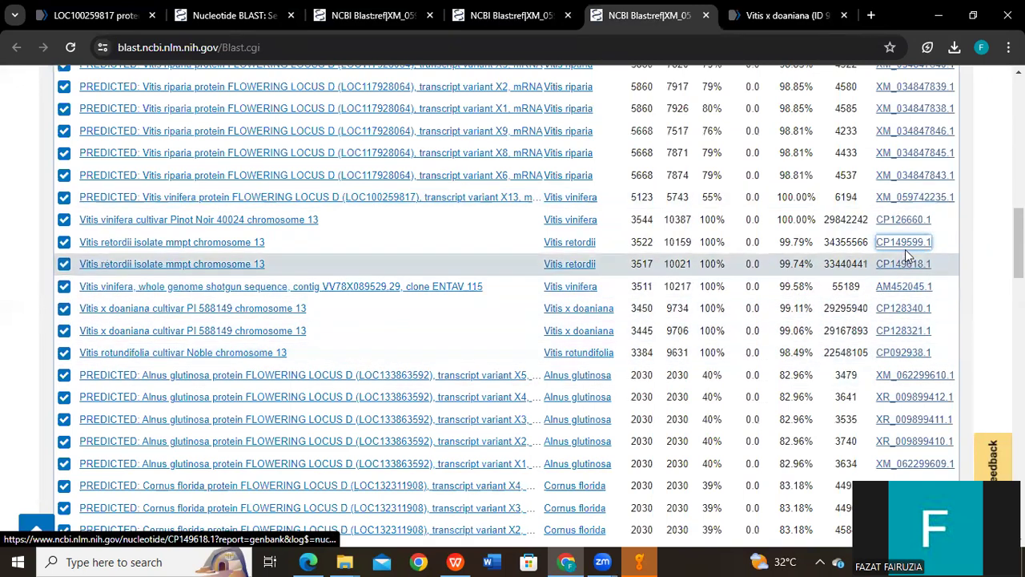
pyautogui.scroll(3, 873, 280)
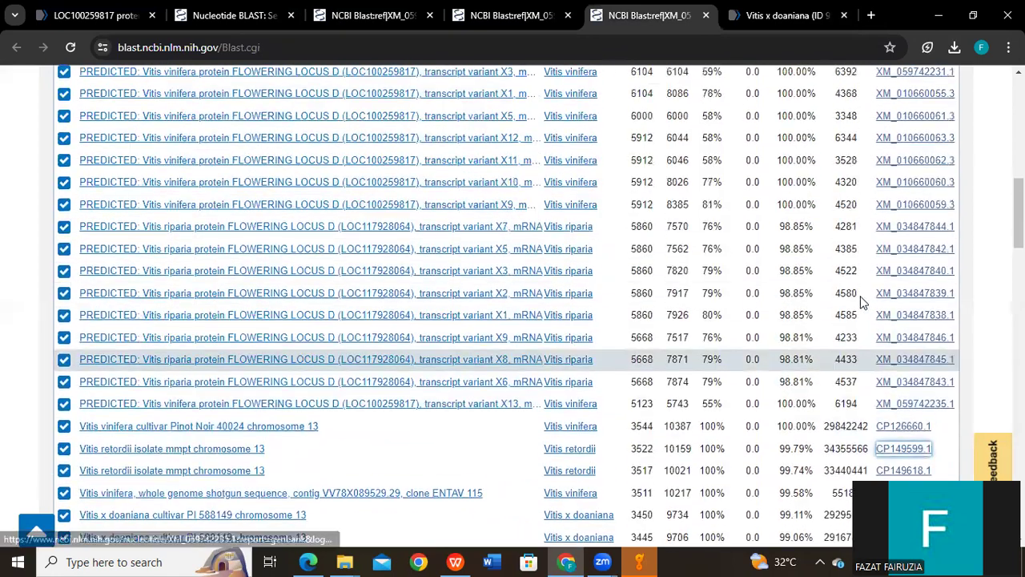
pyautogui.scroll(5, 863, 301)
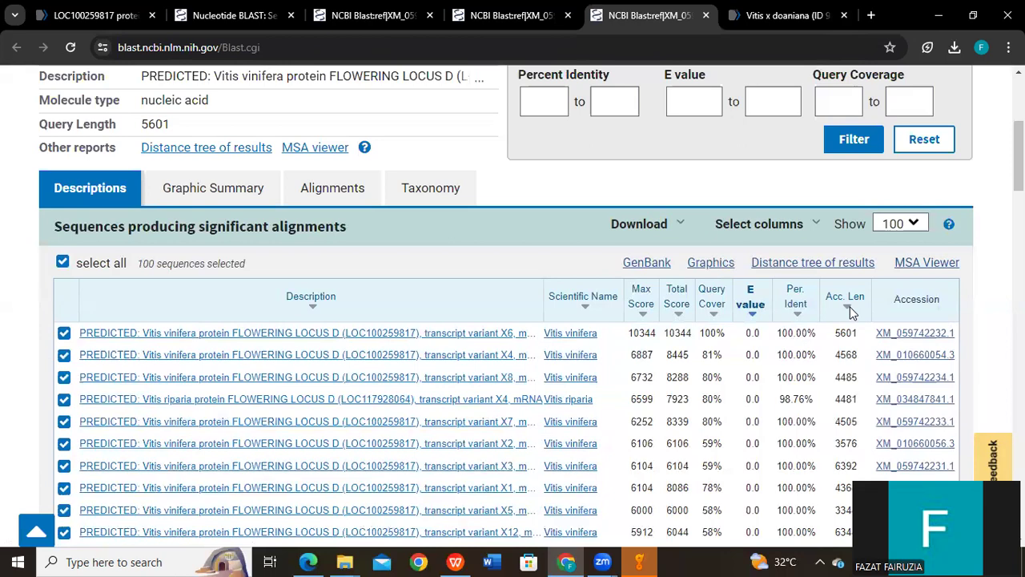
pyautogui.scroll(-2, 849, 336)
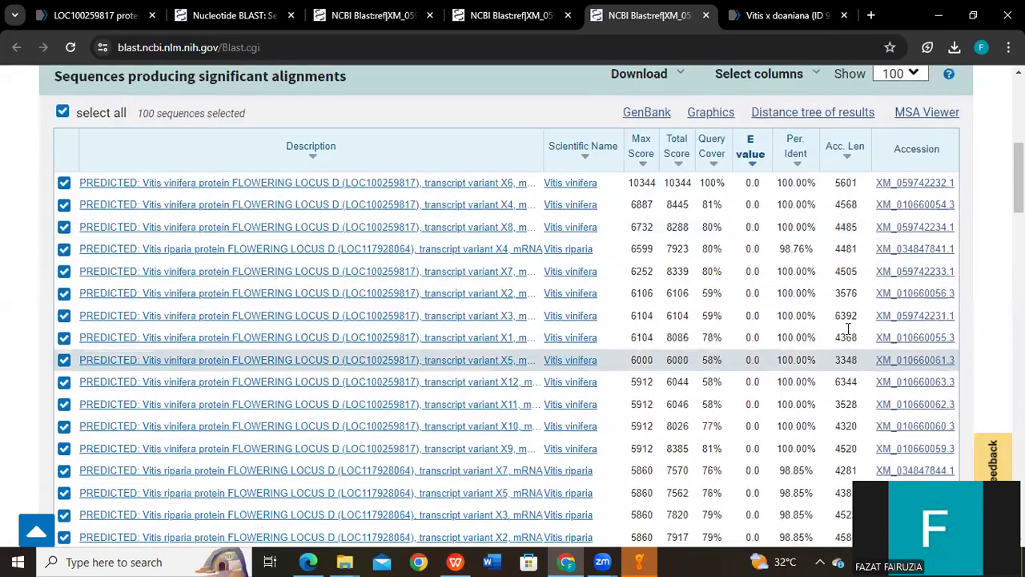
pyautogui.scroll(-3, 847, 430)
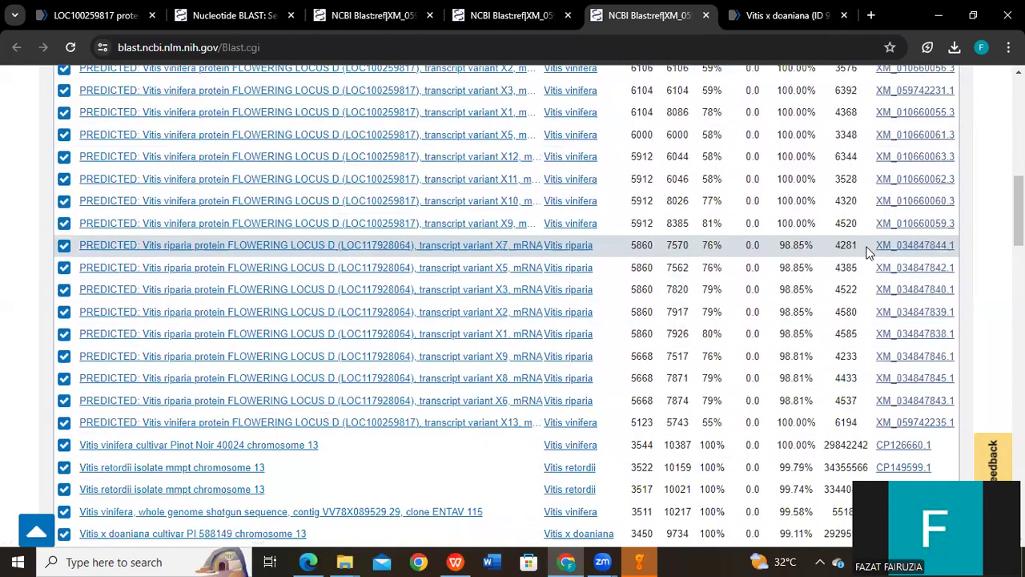
pyautogui.scroll(-3, 861, 256)
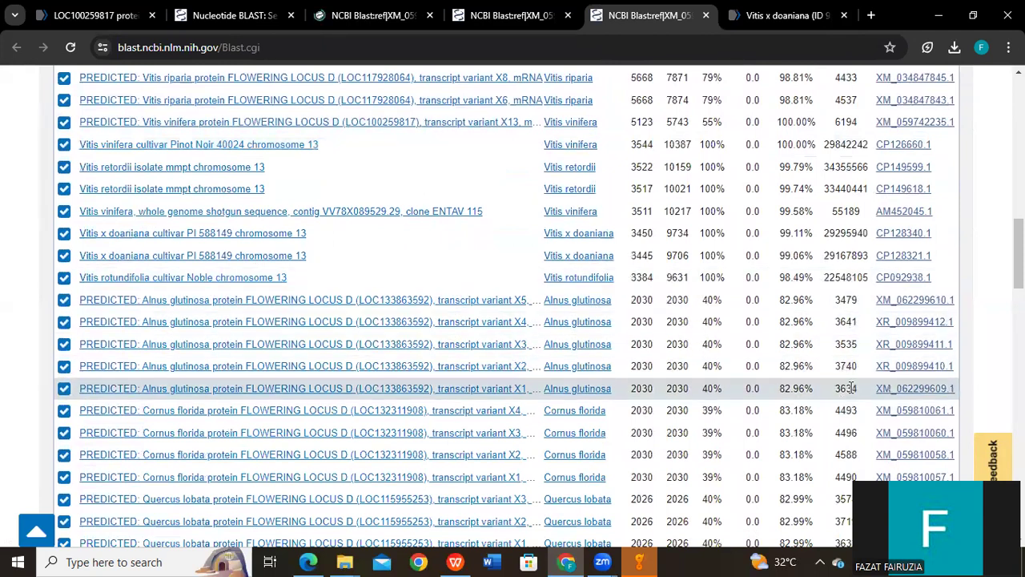
pyautogui.scroll(-3, 848, 391)
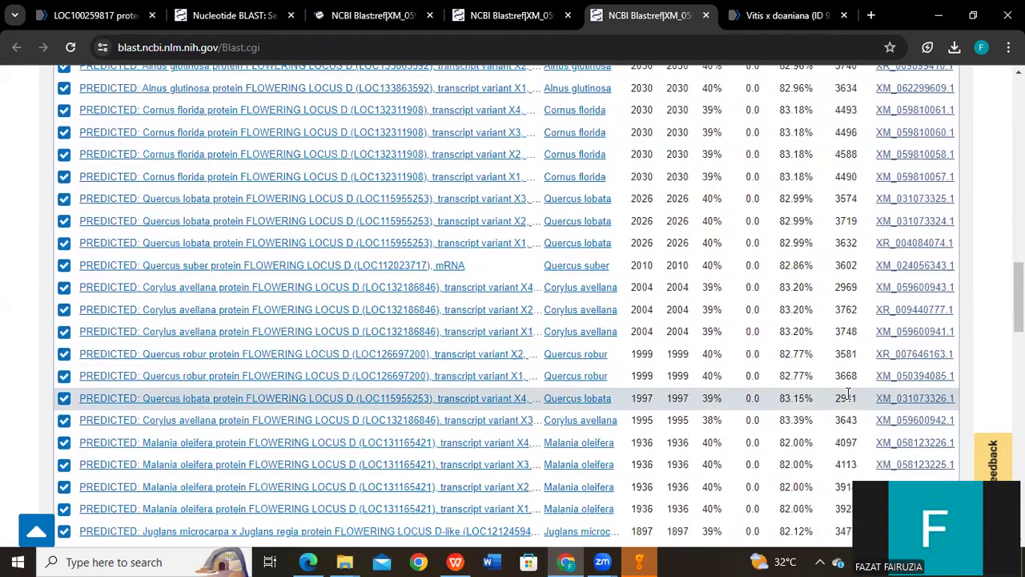
pyautogui.scroll(2, 816, 232)
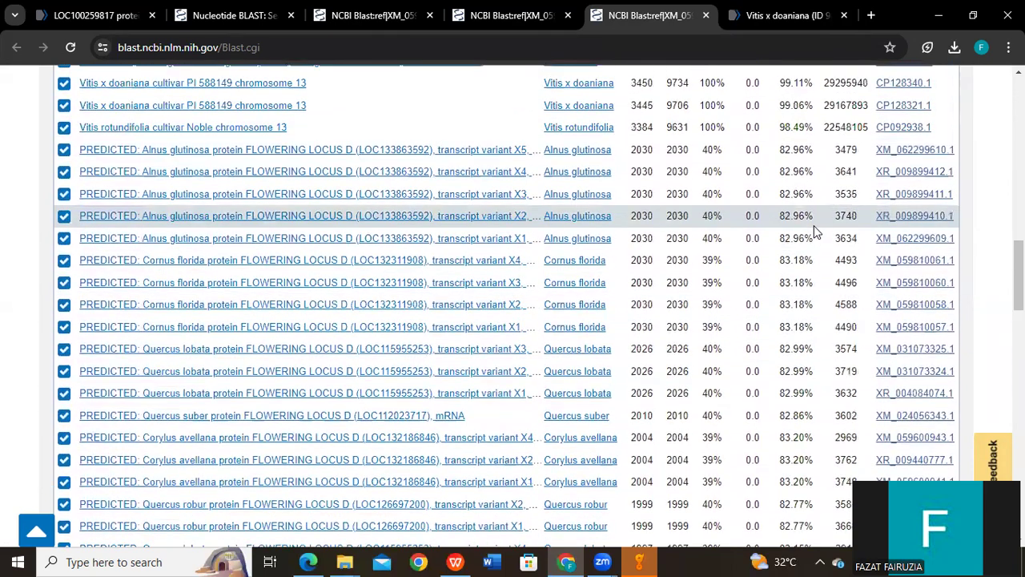
pyautogui.scroll(3, 808, 213)
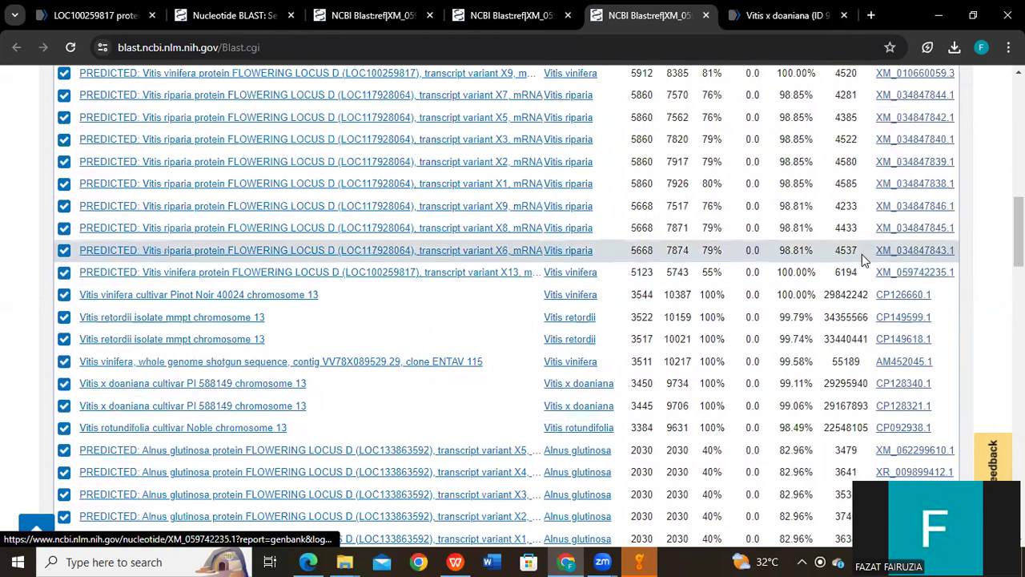
pyautogui.scroll(3, 857, 241)
pyautogui.scroll(2, 854, 234)
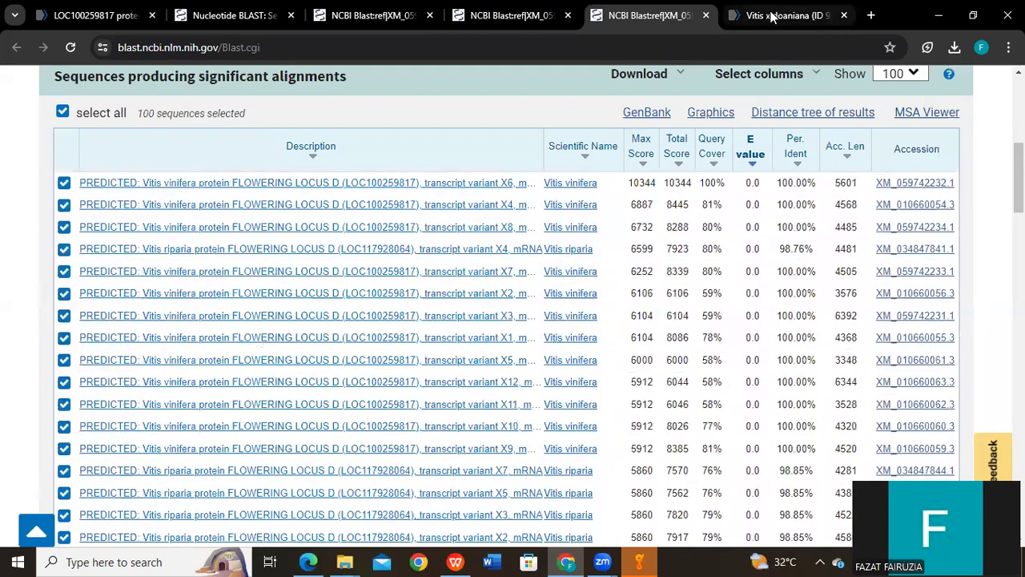
# Switch to the BLASTN results list containing the Rosa rugosa and Juglans regia hits and dismiss the low-battery notice
pyautogui.click(517, 18)
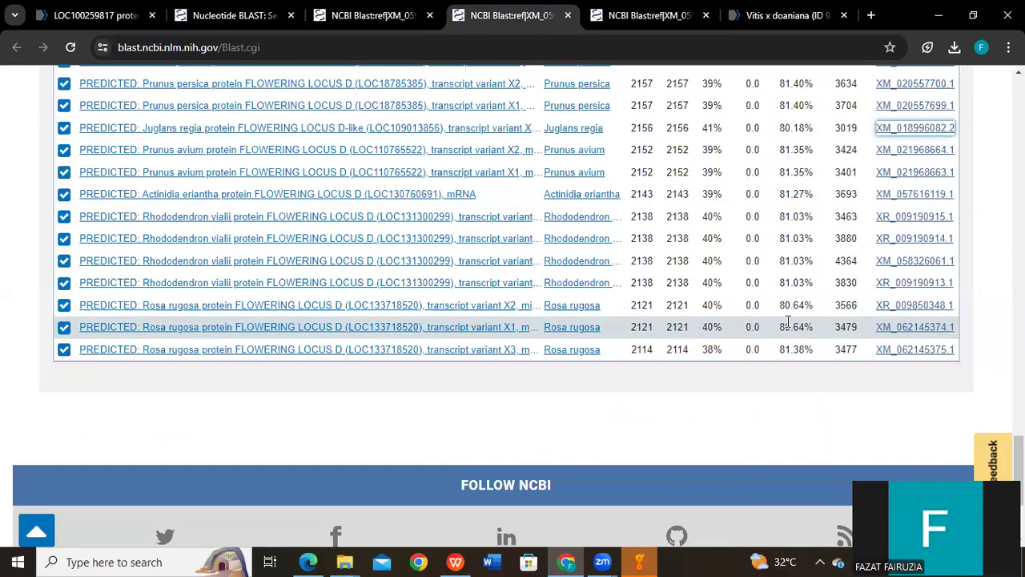
pyautogui.scroll(4, 788, 321)
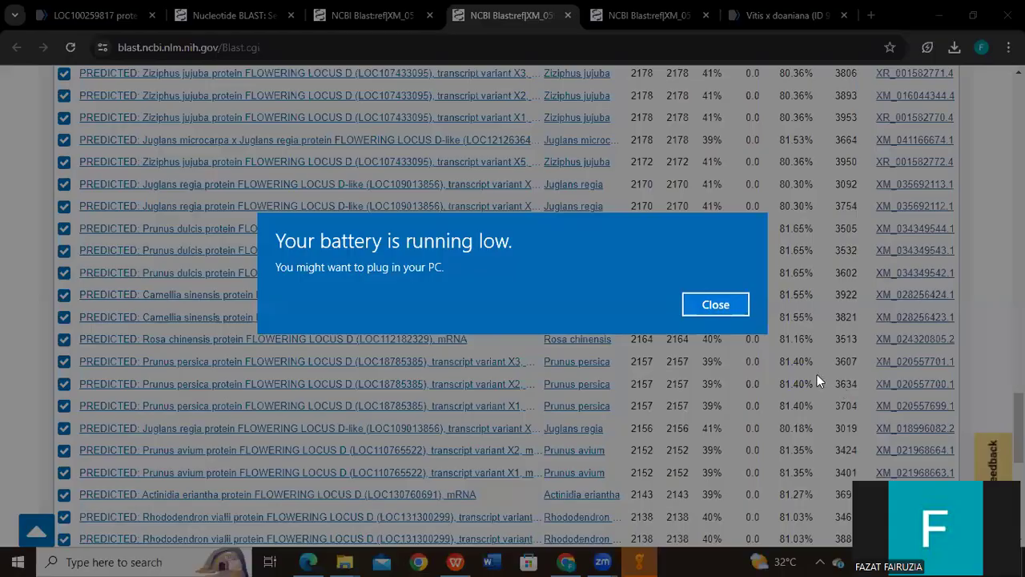
pyautogui.click(727, 304)
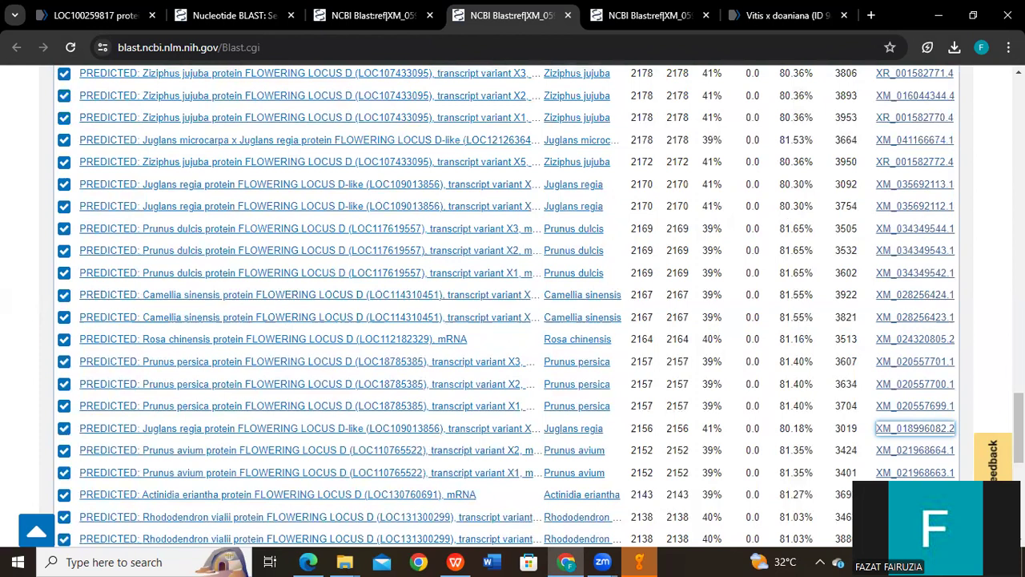
# Check the sequence files collected in the Vitis Vinifera genes folder and minimize the folder again
pyautogui.moveTo(646, 560)
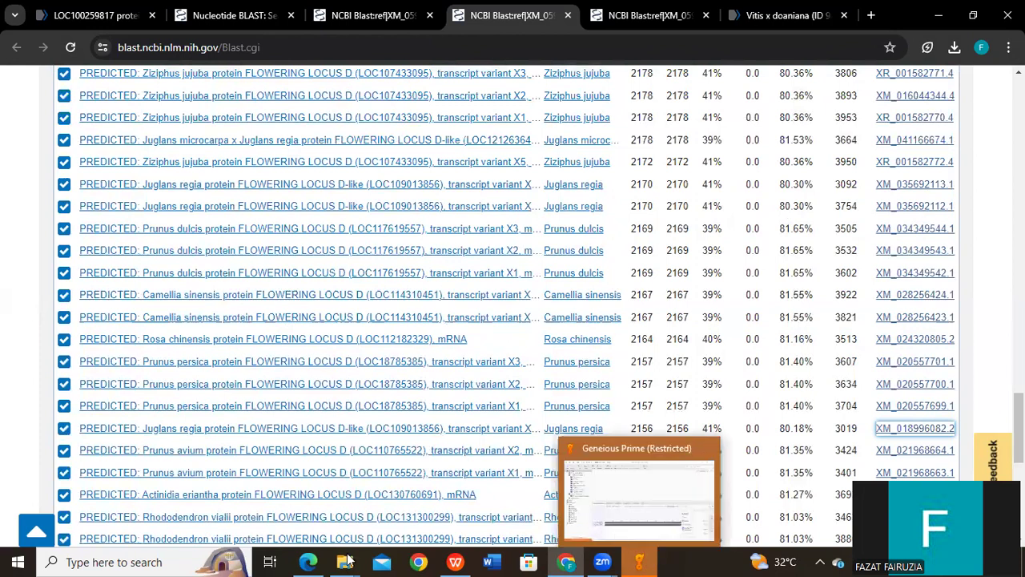
pyautogui.moveTo(347, 555)
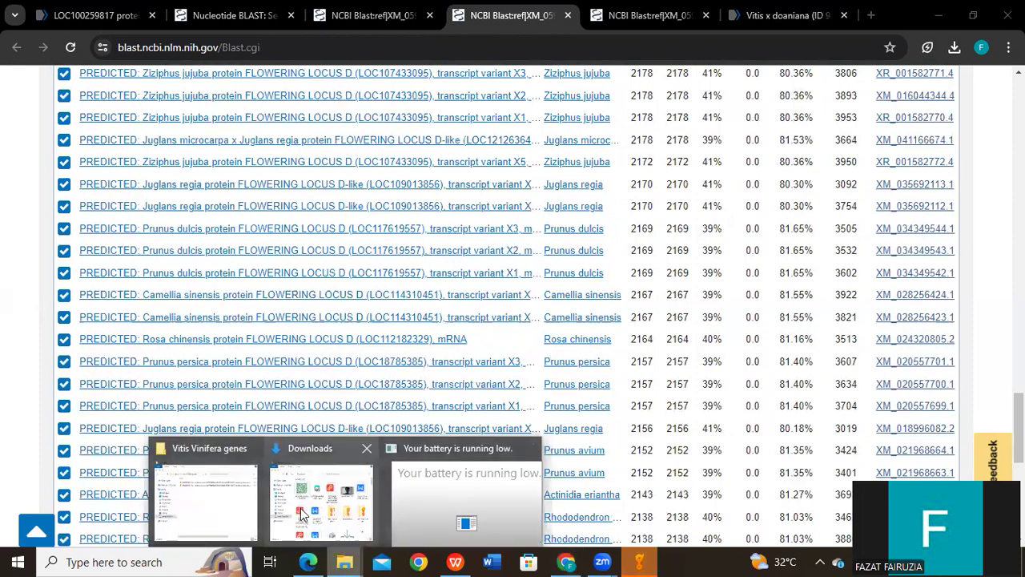
pyautogui.click(224, 498)
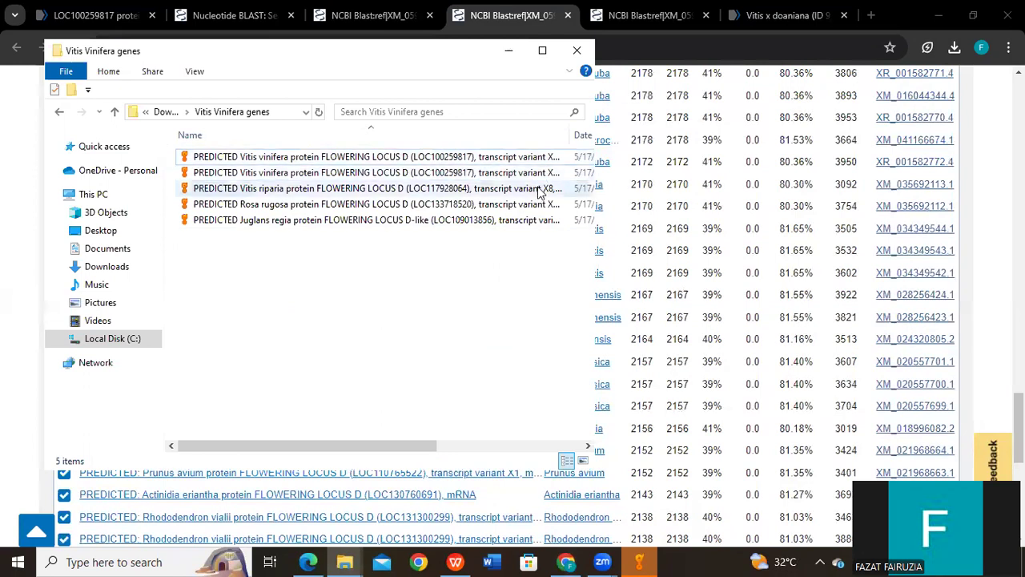
pyautogui.click(510, 52)
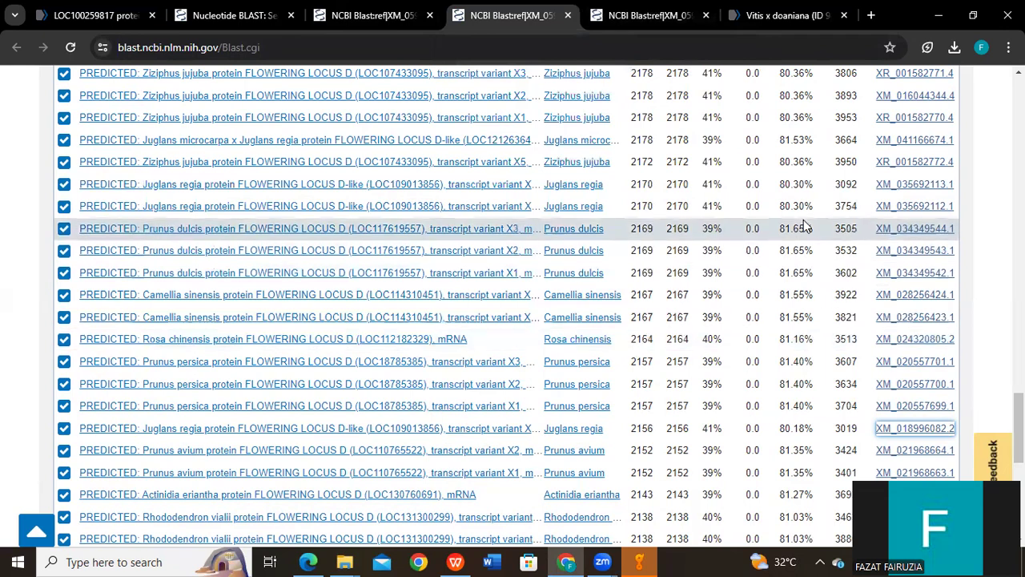
# Examine the BLASTN hits from the Juglans regia entries back up to the report header, including their scores, identities and lengths
pyautogui.scroll(3, 848, 296)
pyautogui.scroll(12, 848, 297)
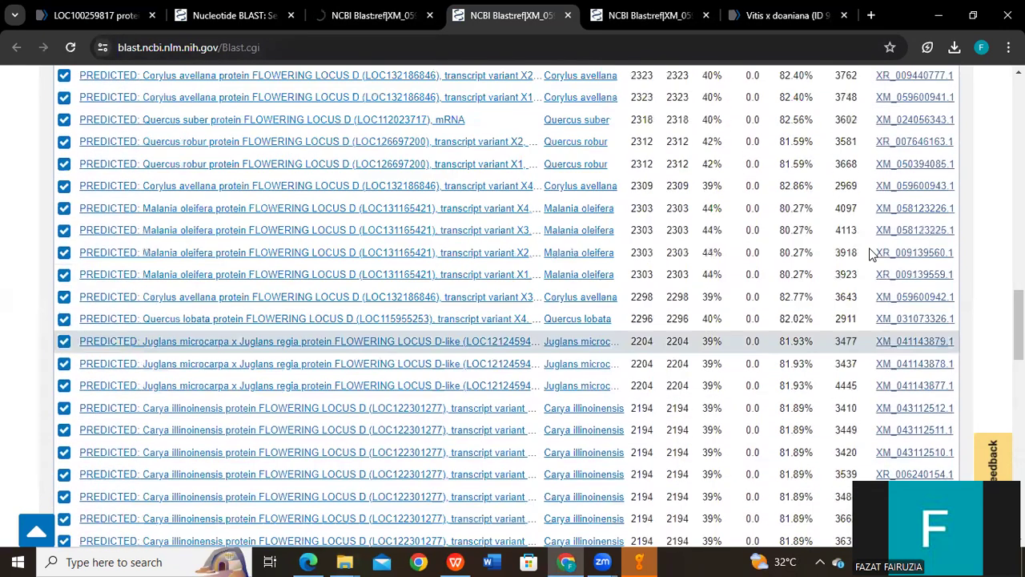
pyautogui.scroll(3, 873, 251)
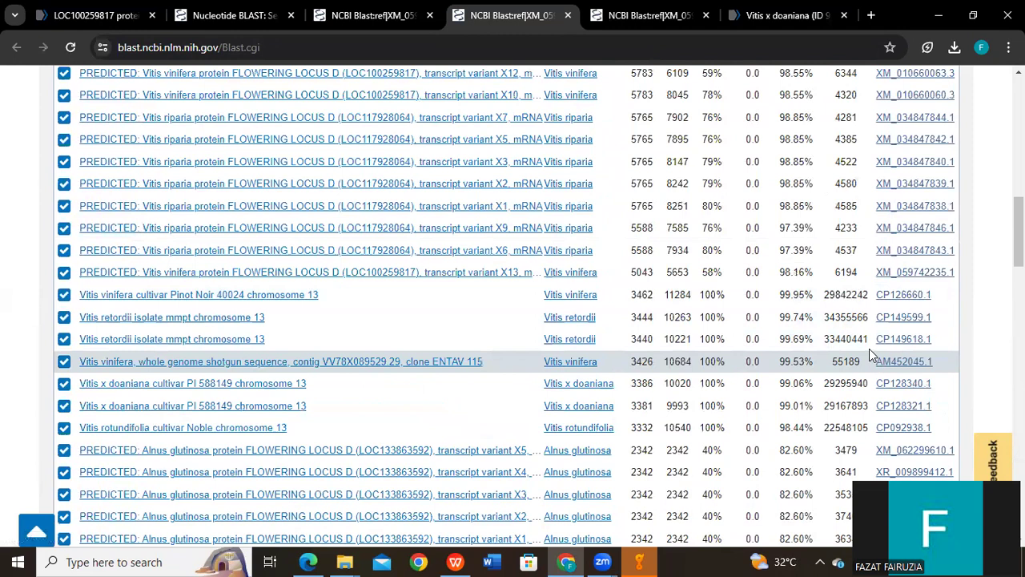
pyautogui.scroll(1, 869, 336)
pyautogui.scroll(1, 865, 321)
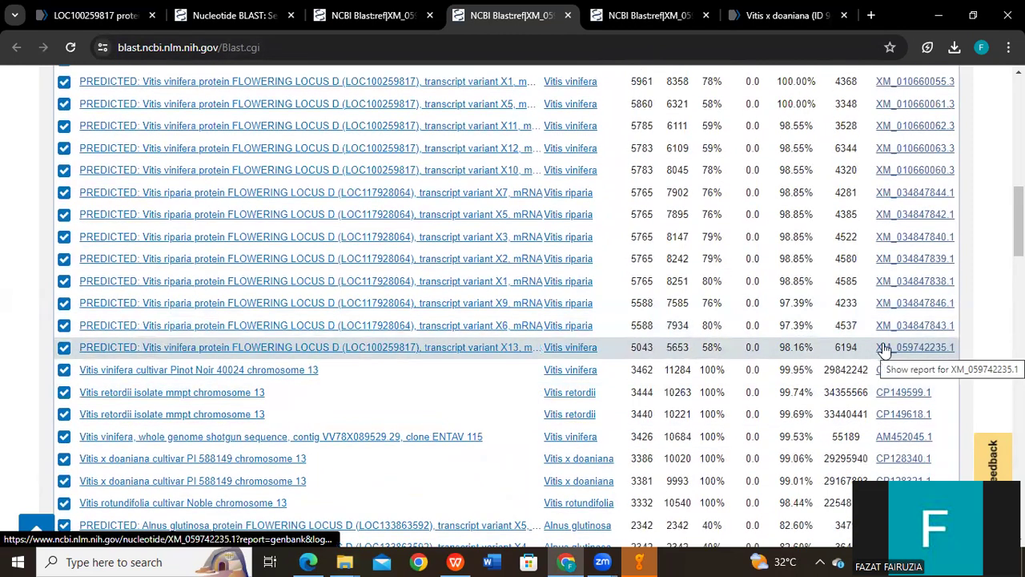
pyautogui.scroll(2, 886, 353)
pyautogui.scroll(2, 885, 293)
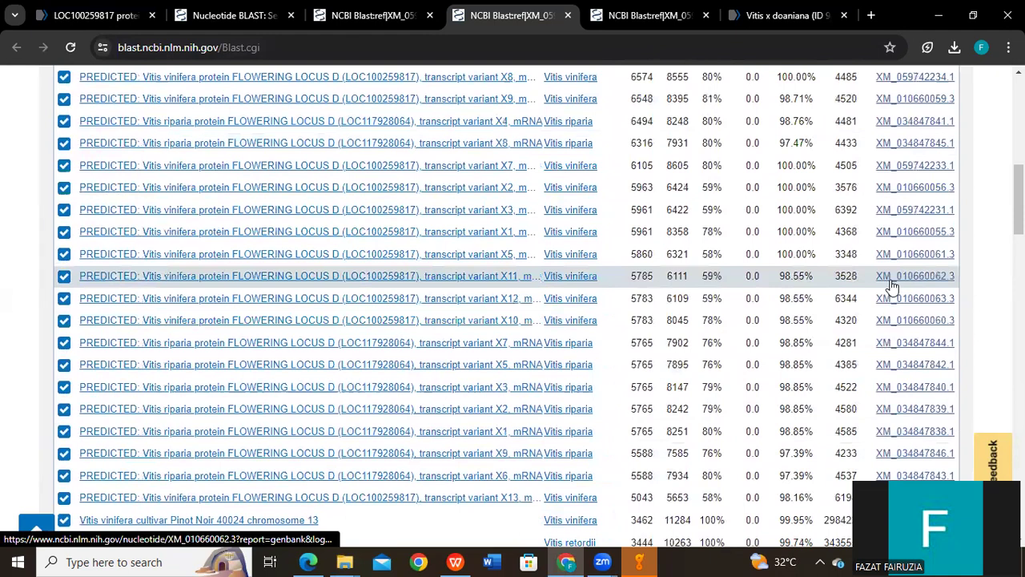
pyautogui.scroll(4, 891, 289)
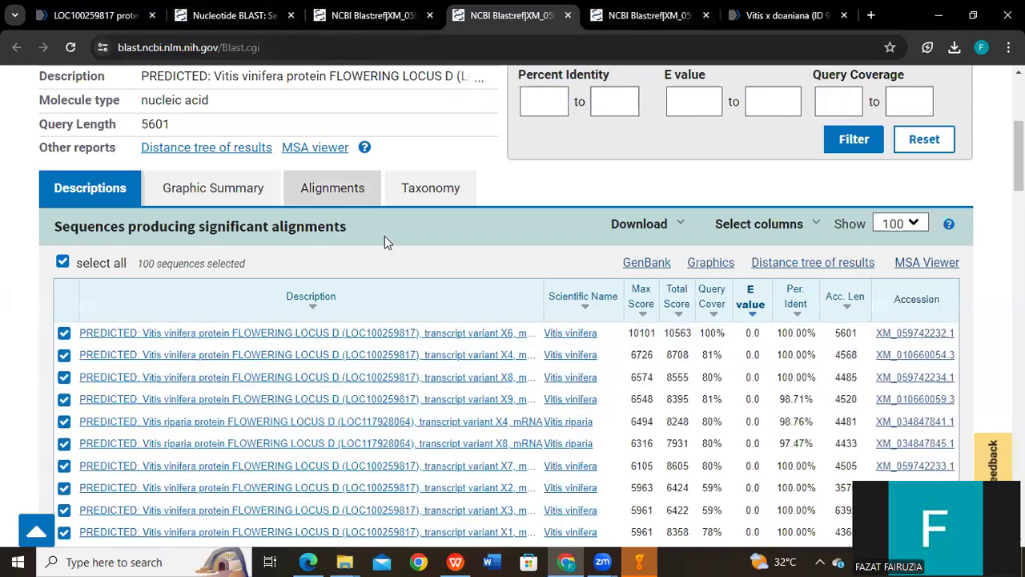
pyautogui.scroll(4, 386, 240)
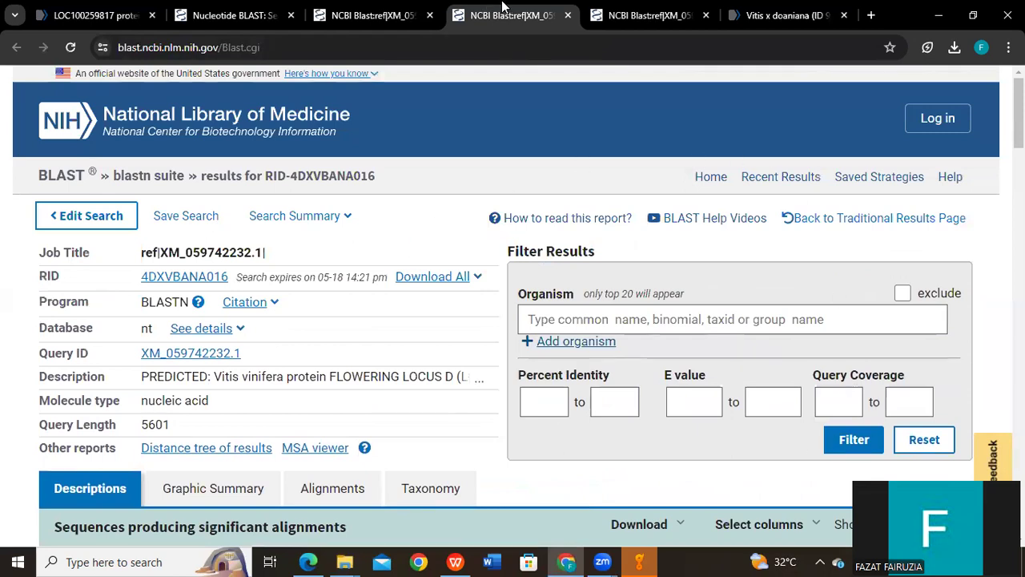
# Skim the BLASTN descriptions table and view the Graphic Summary of how the hits align along the query
pyautogui.scroll(-3, 371, 350)
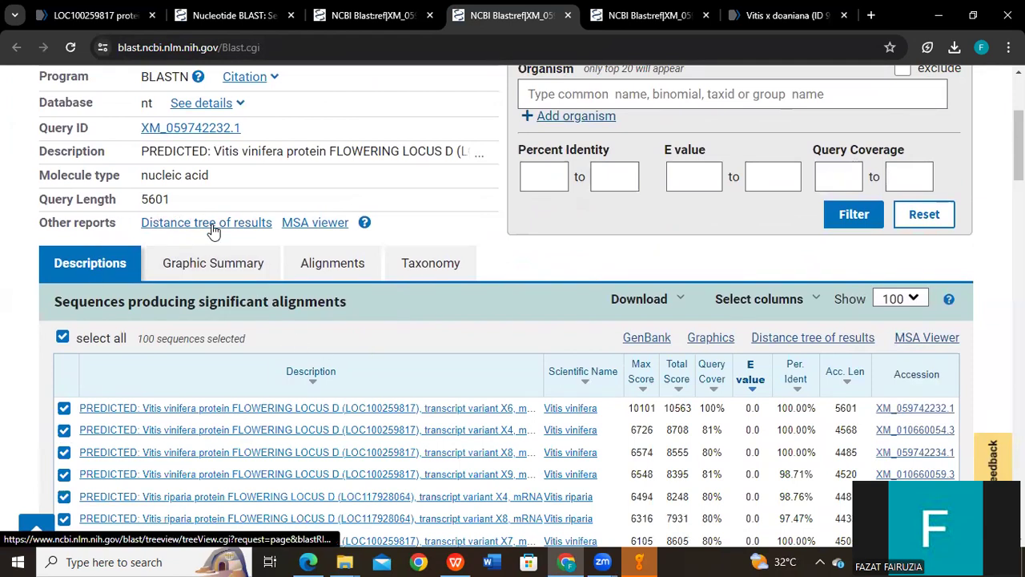
pyautogui.scroll(-1, 389, 420)
pyautogui.scroll(-10, 388, 420)
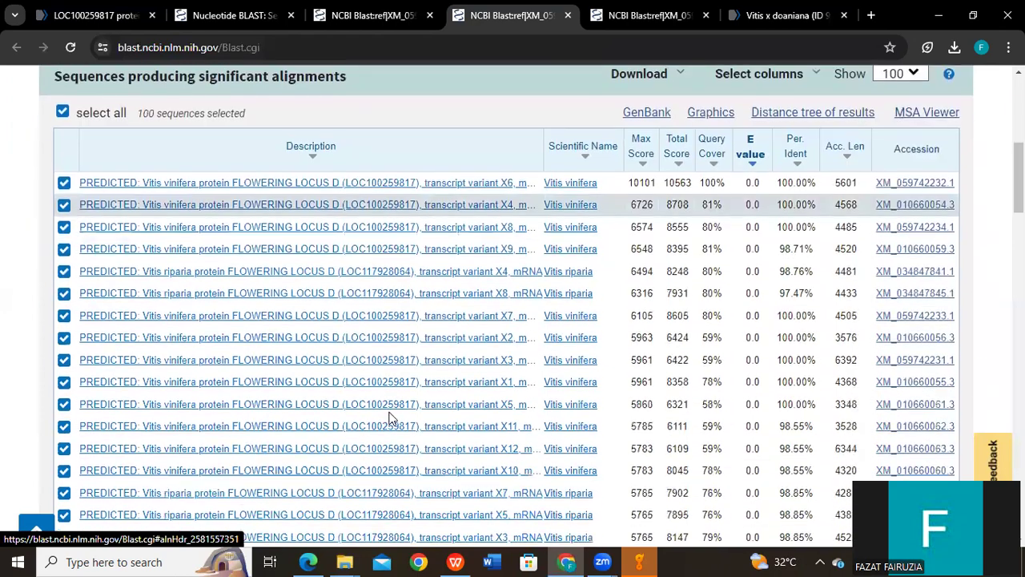
pyautogui.scroll(-5, 791, 422)
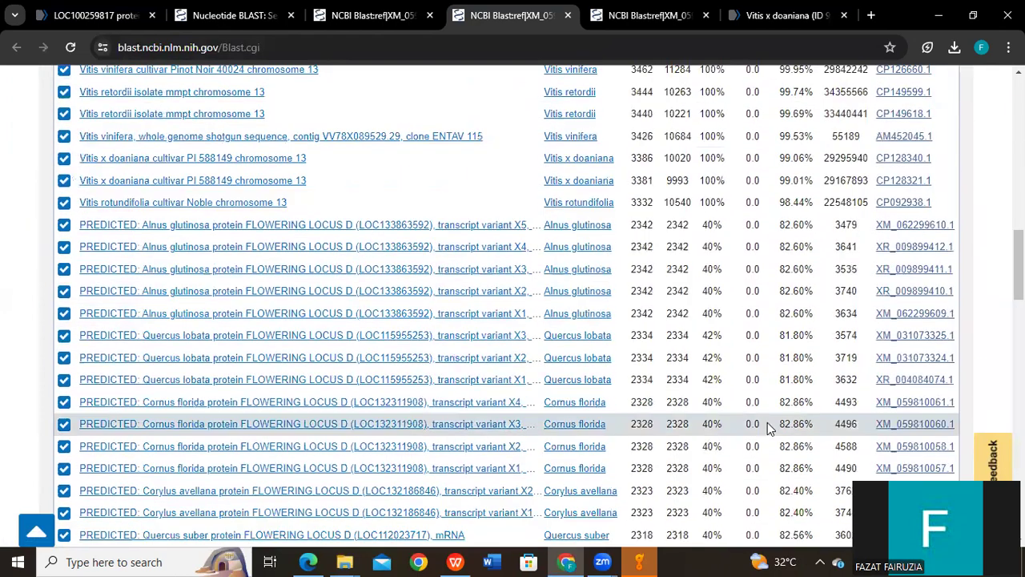
pyautogui.scroll(13, 484, 364)
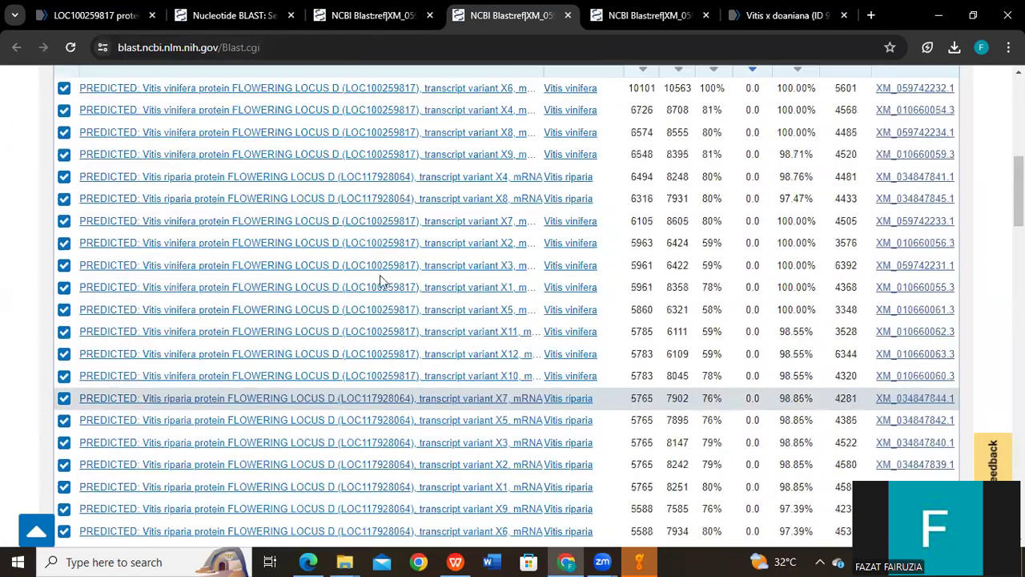
pyautogui.scroll(3, 381, 281)
pyautogui.click(215, 192)
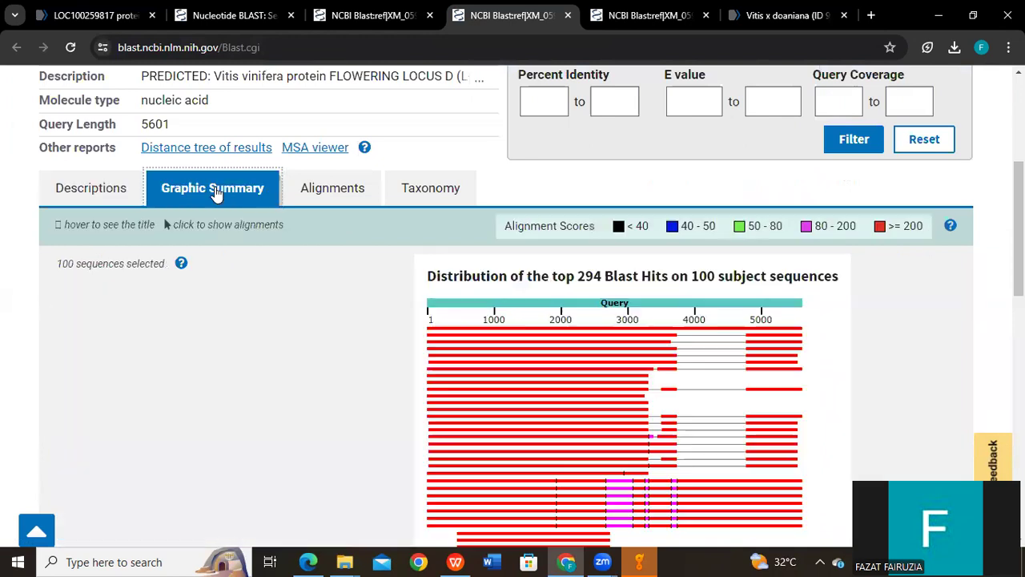
pyautogui.scroll(-2, 878, 418)
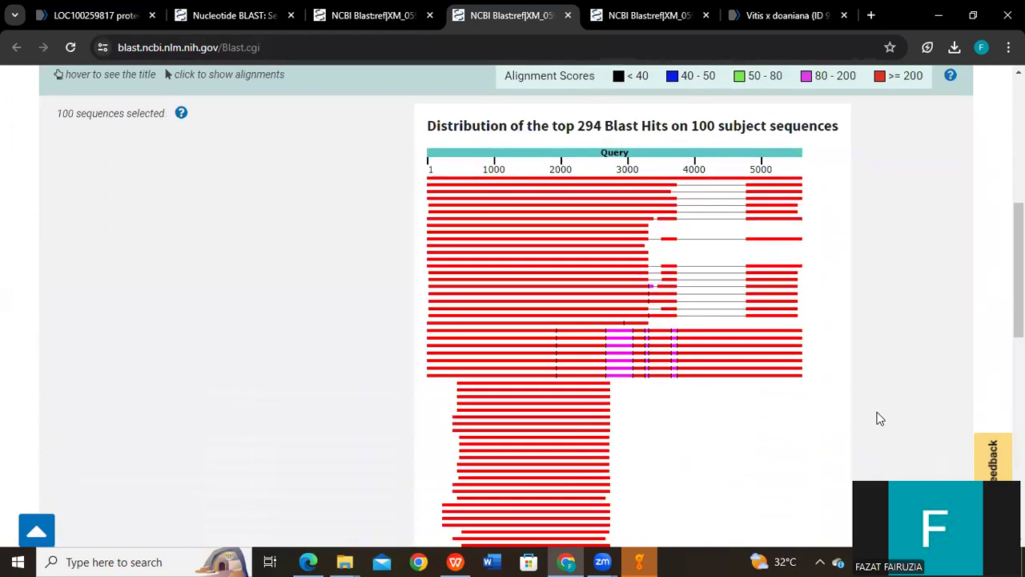
# Examine the Graphic Summary's hit distribution and identify the Vitis vinifera hits drawn just below the query scale
pyautogui.scroll(-7, 878, 417)
pyautogui.scroll(3, 750, 365)
pyautogui.scroll(4, 750, 365)
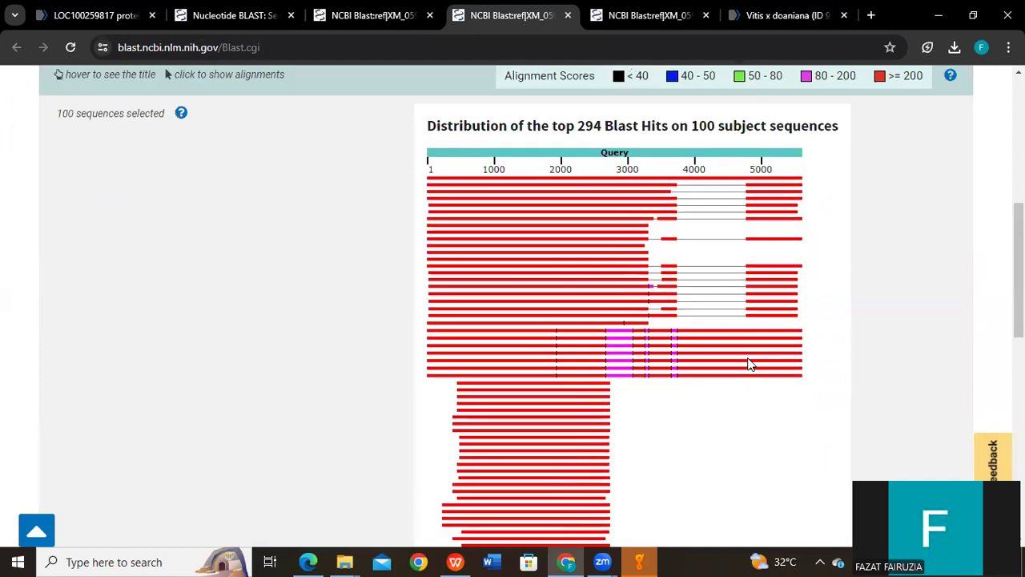
pyautogui.scroll(2, 653, 233)
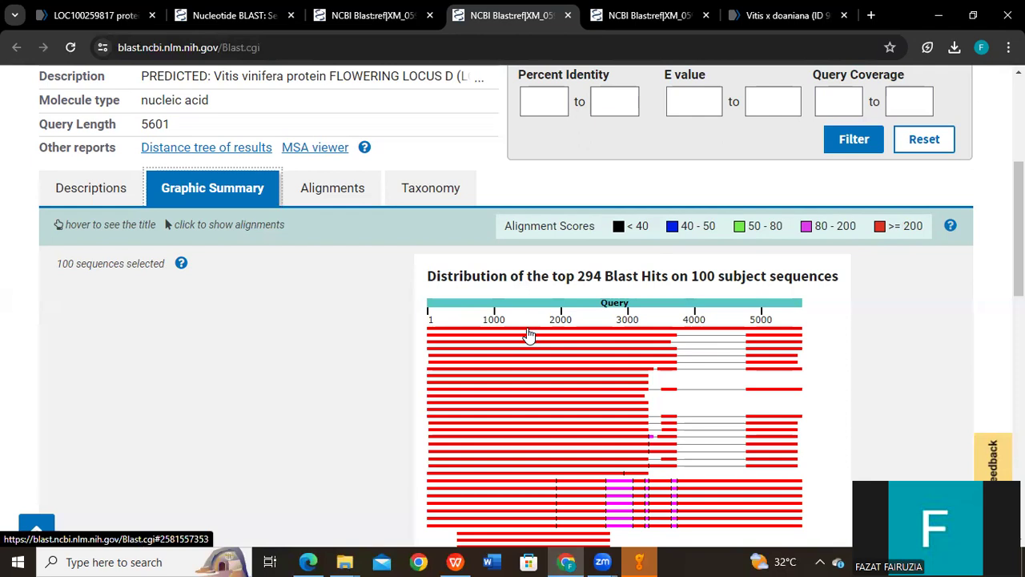
pyautogui.moveTo(529, 335)
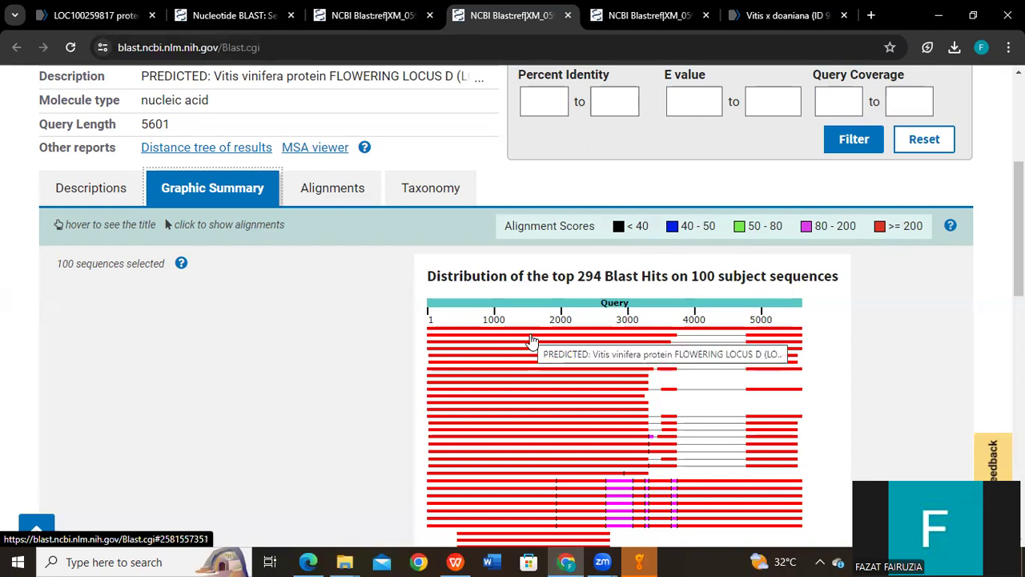
# View the pairwise alignments of the BLASTN hits, skim the matching query and subject bases, and return to the report header
pyautogui.click(350, 192)
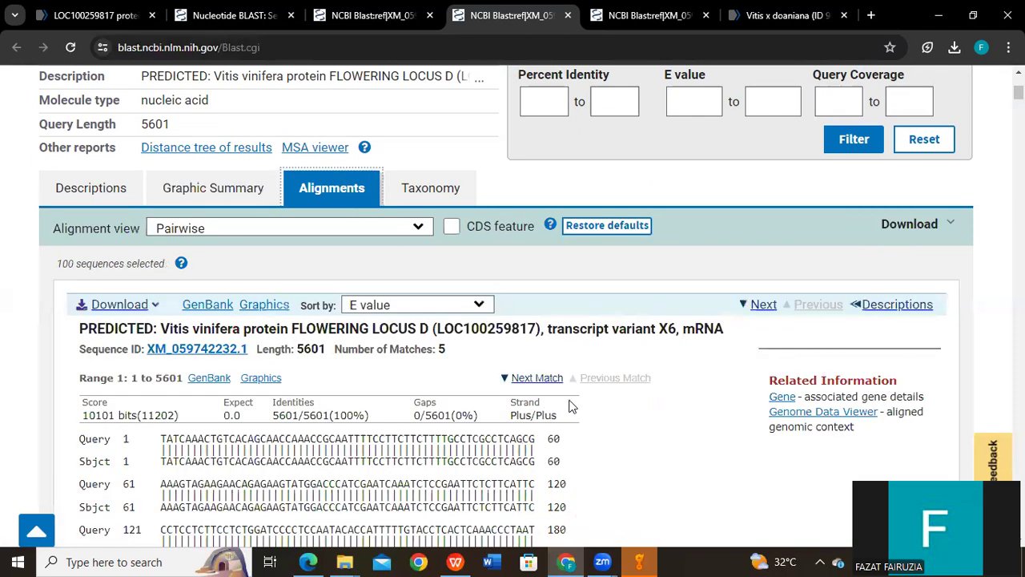
pyautogui.scroll(-1, 594, 392)
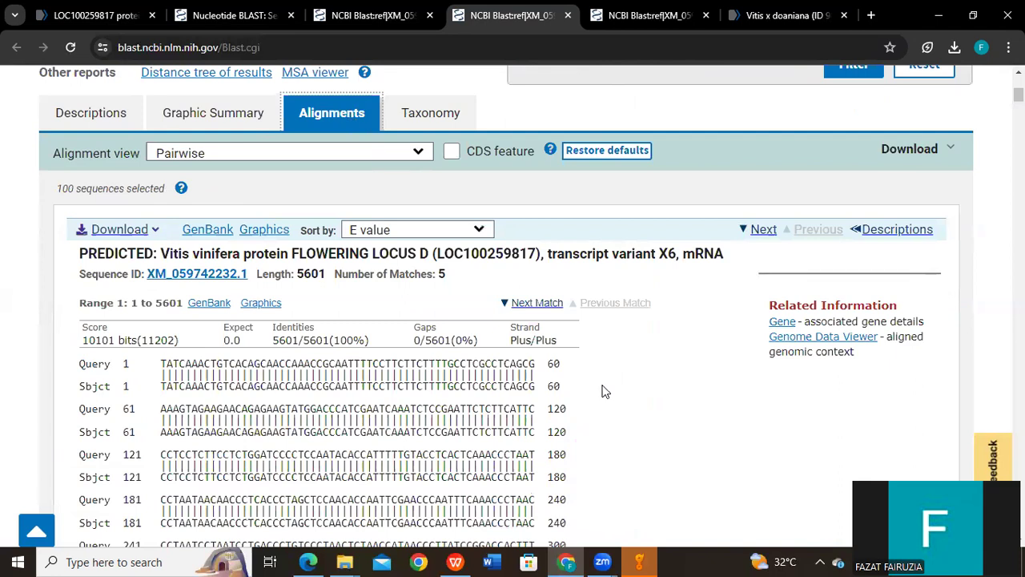
pyautogui.scroll(-1, 605, 391)
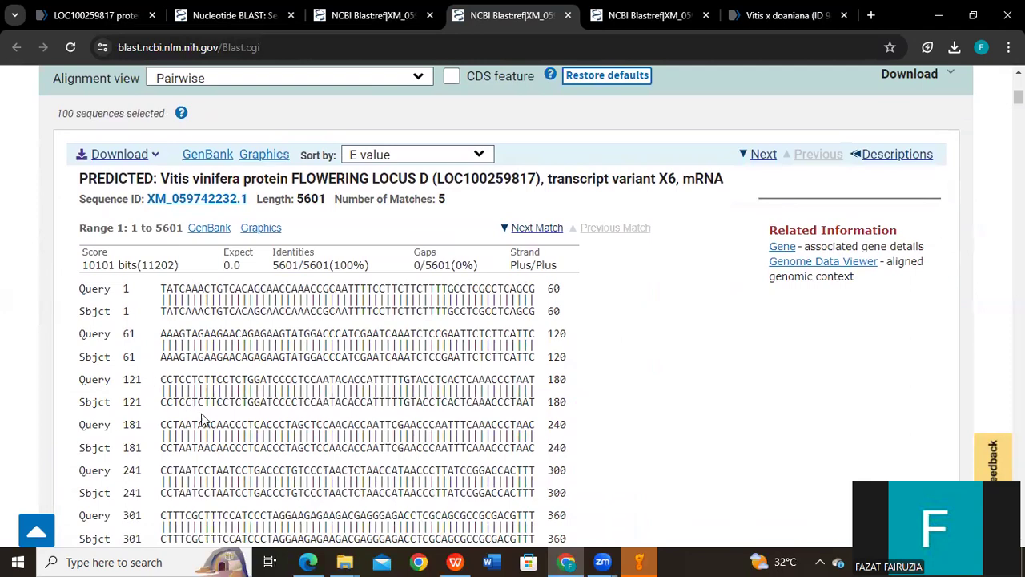
pyautogui.scroll(-11, 425, 366)
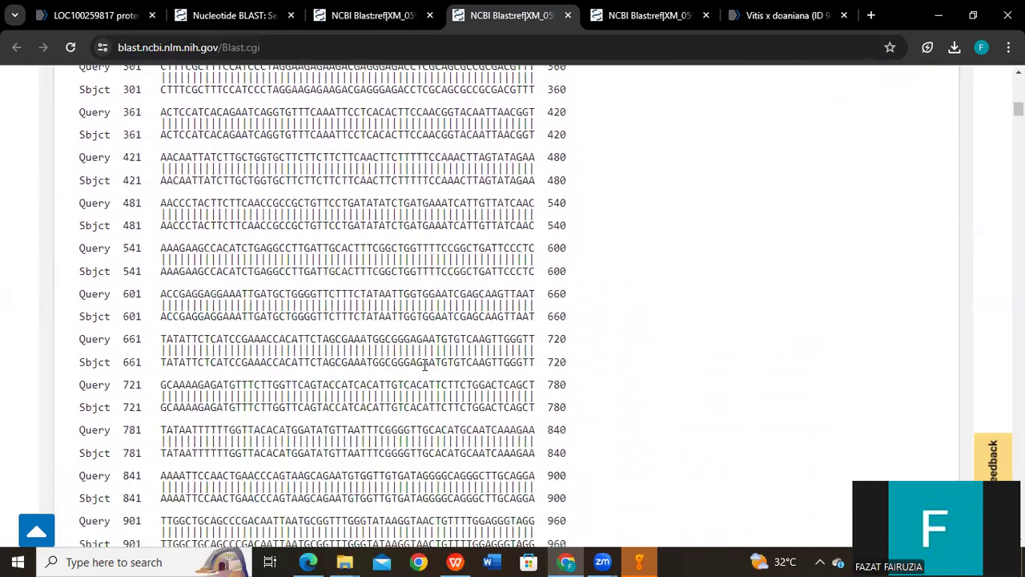
pyautogui.scroll(-20, 424, 366)
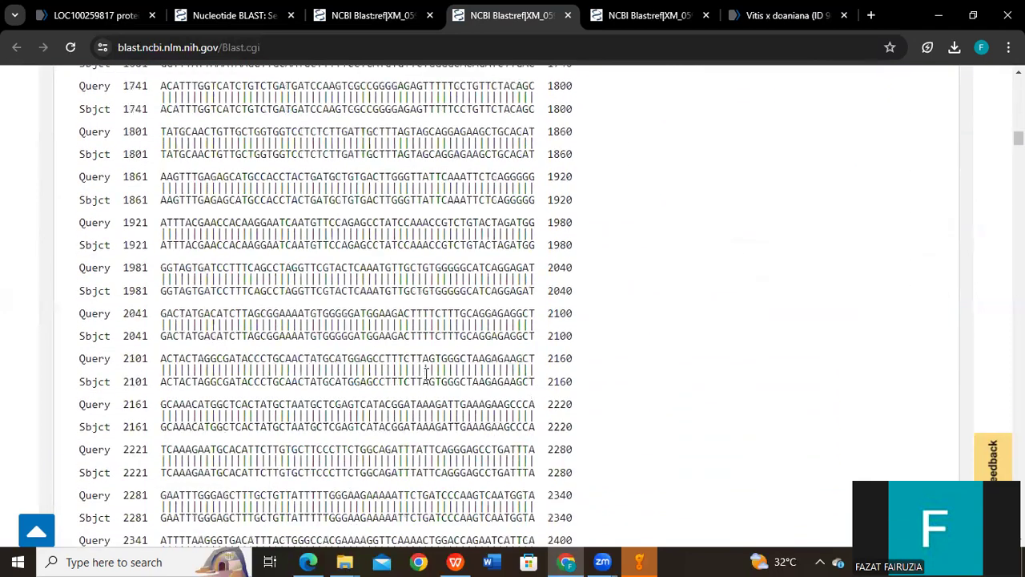
pyautogui.scroll(-7, 348, 308)
pyautogui.scroll(-15, 347, 308)
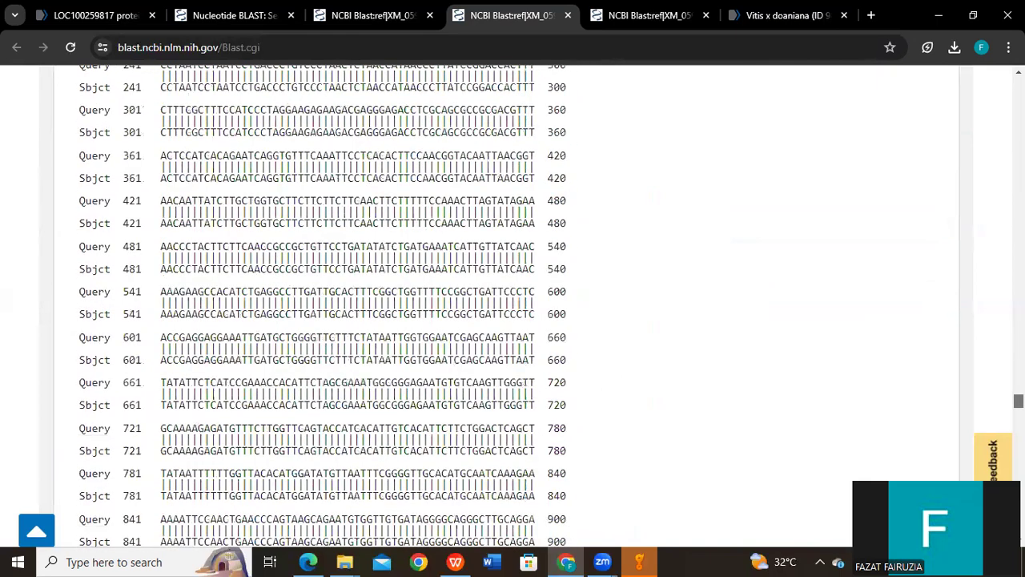
pyautogui.scroll(8, 507, 308)
pyautogui.press('Home')
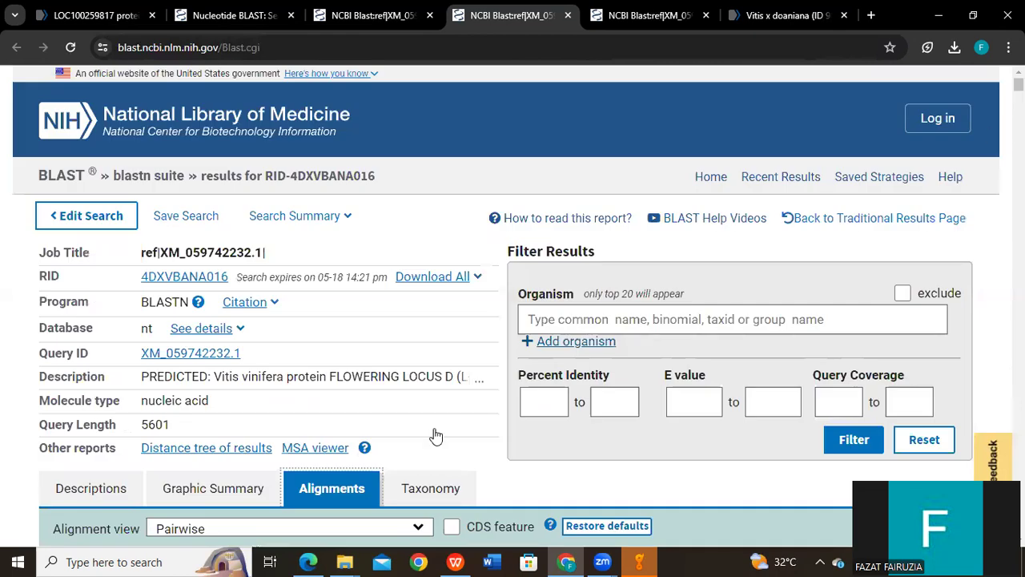
# Review the taxonomy results of the BLASTN hits in the Lineage, Organism and Taxonomy reports
pyautogui.click(430, 488)
pyautogui.scroll(-4, 710, 390)
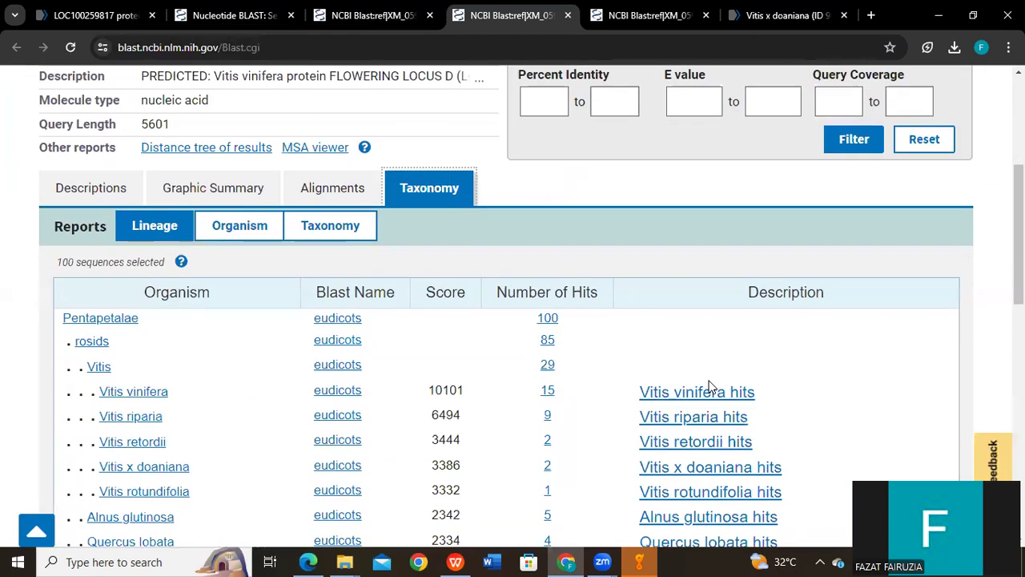
pyautogui.click(236, 231)
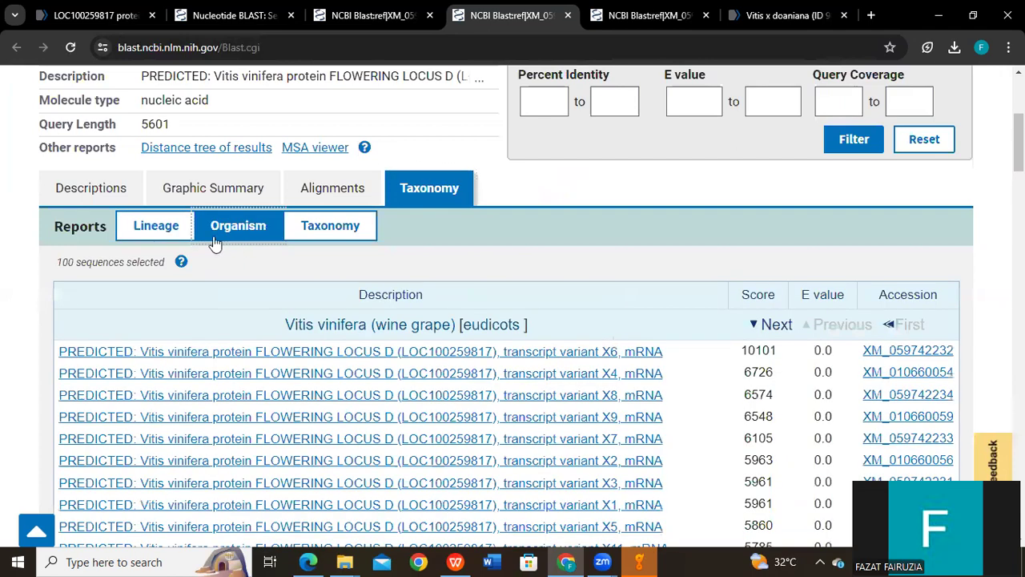
pyautogui.scroll(-3, 359, 268)
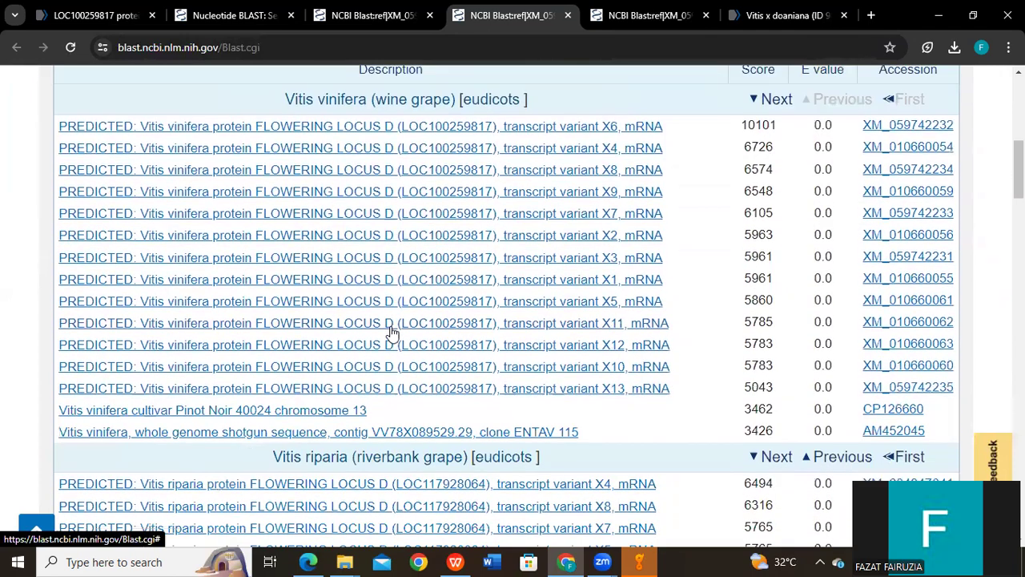
pyautogui.scroll(5, 366, 288)
pyautogui.click(343, 373)
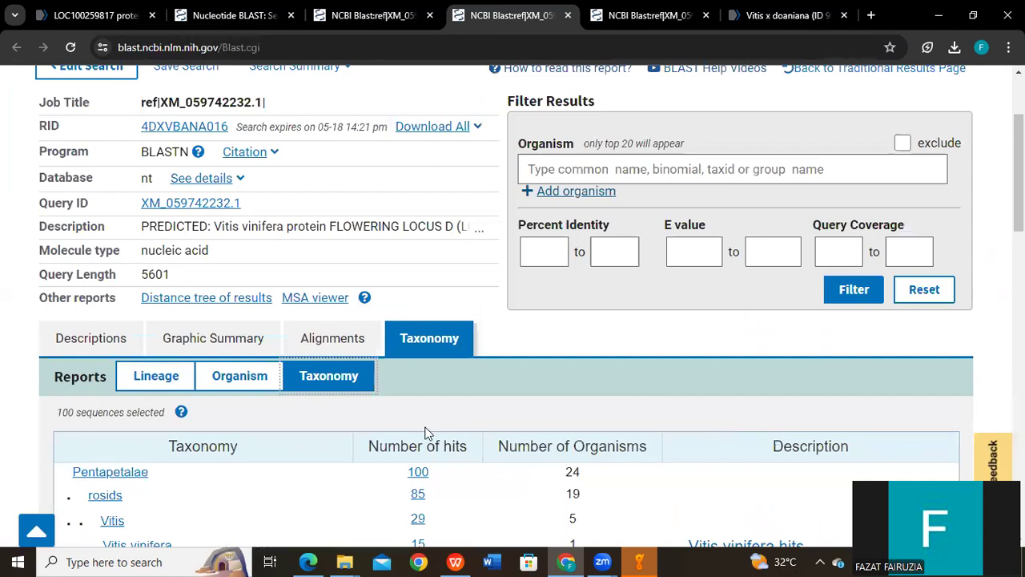
pyautogui.scroll(-3, 172, 373)
pyautogui.scroll(3, 429, 352)
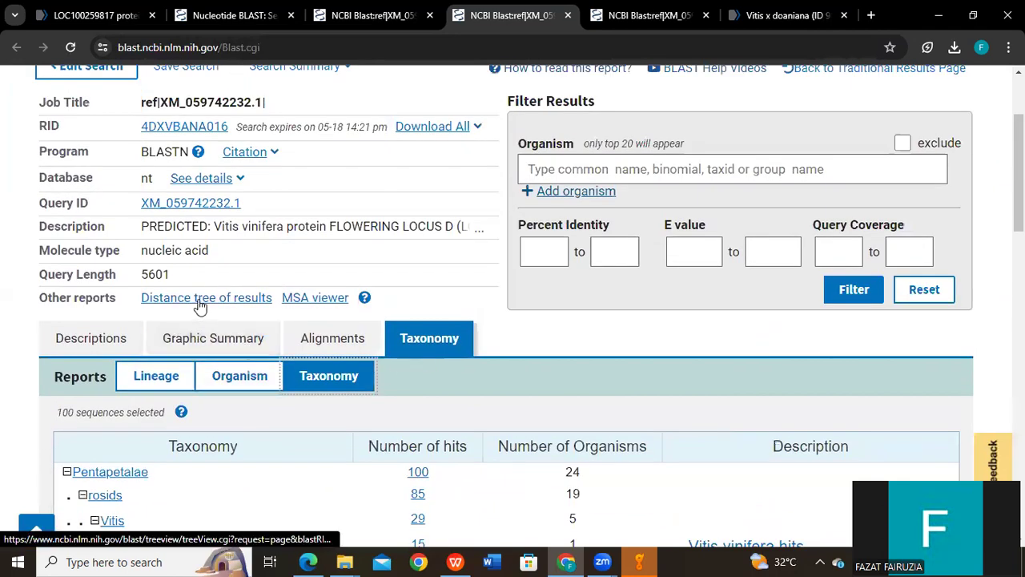
# Open the MSA viewer report of the BLASTN results in a new tab and switch to it once the alignment loads
pyautogui.rightClick(300, 305)
pyautogui.click(380, 104)
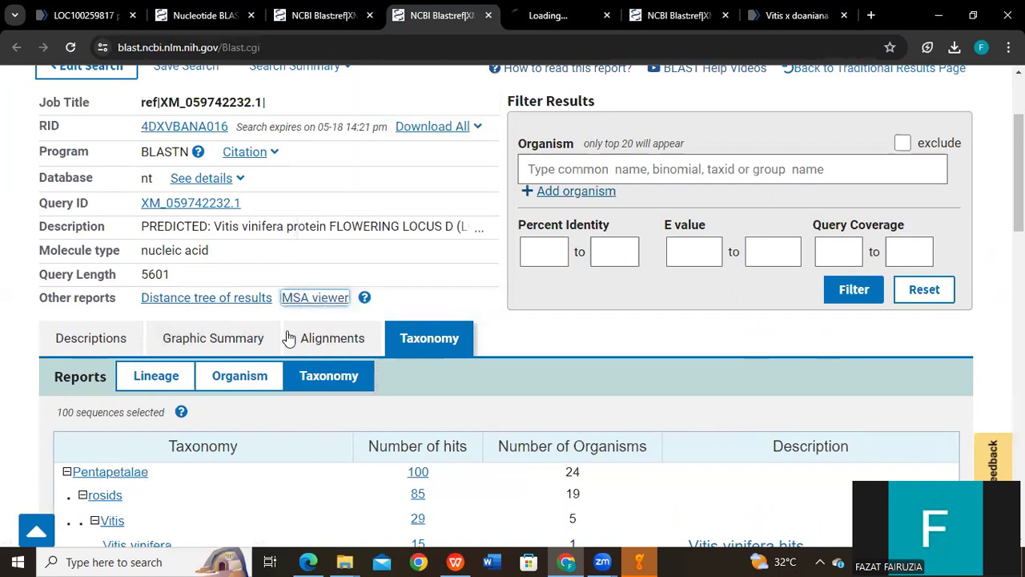
pyautogui.click(550, 16)
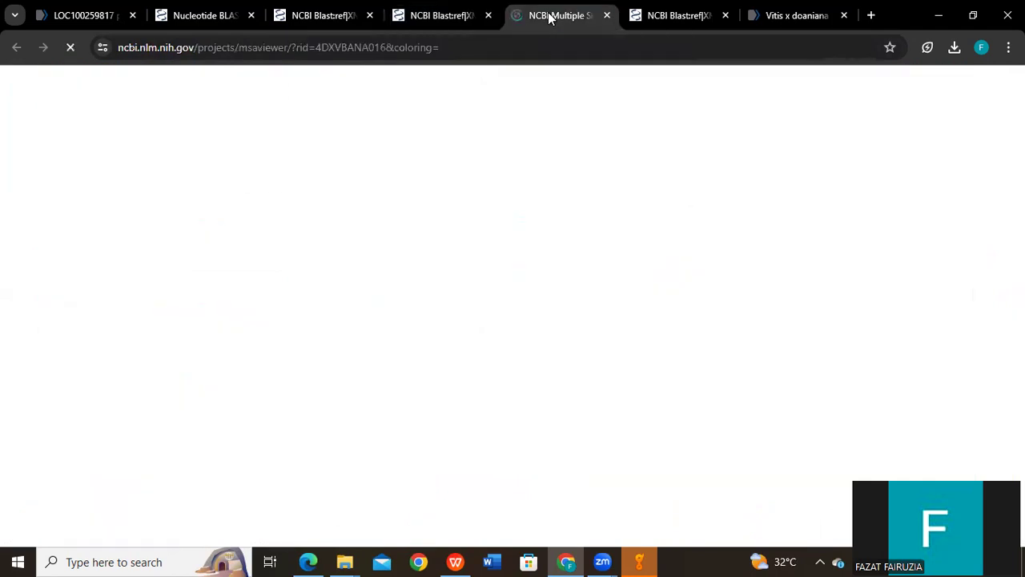
pyautogui.click(442, 16)
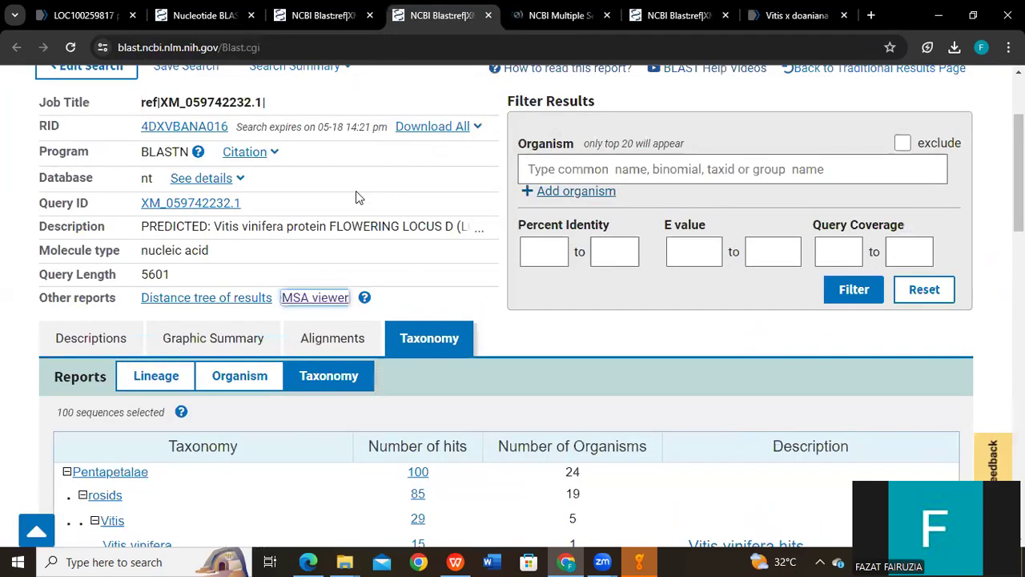
pyautogui.click(561, 16)
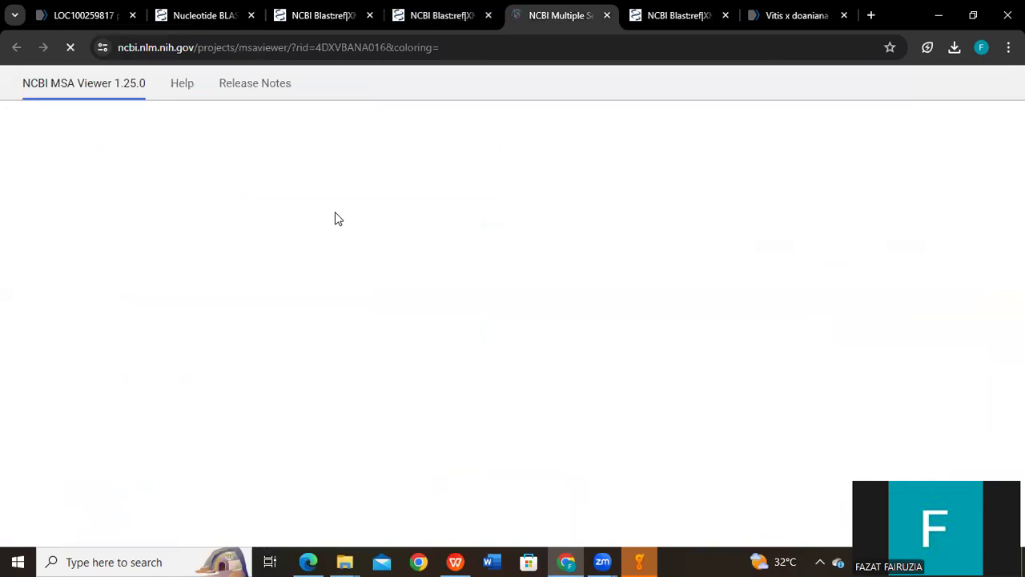
pyautogui.click(437, 10)
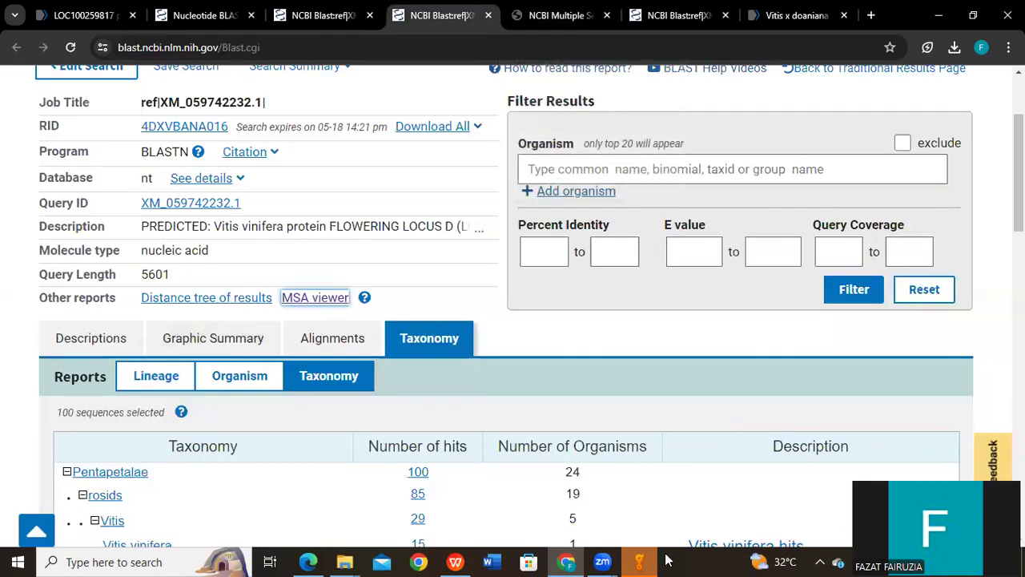
pyautogui.click(602, 12)
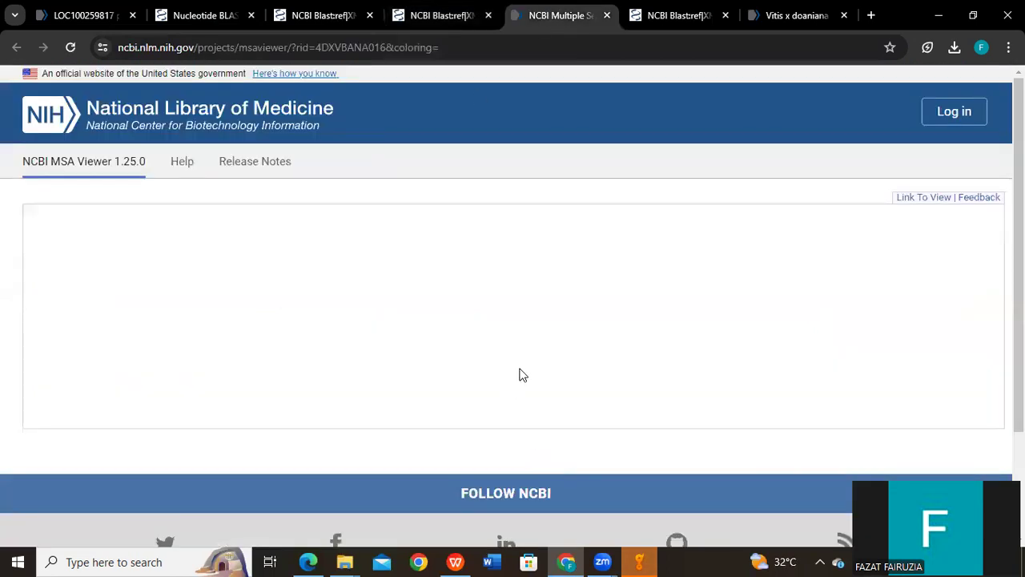
pyautogui.scroll(-3, 906, 248)
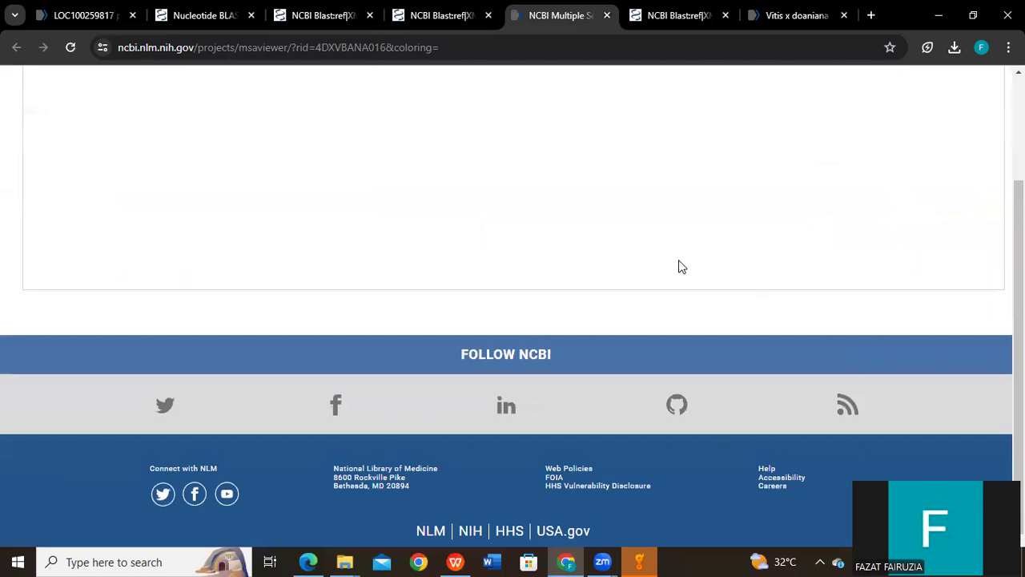
pyautogui.scroll(3, 679, 266)
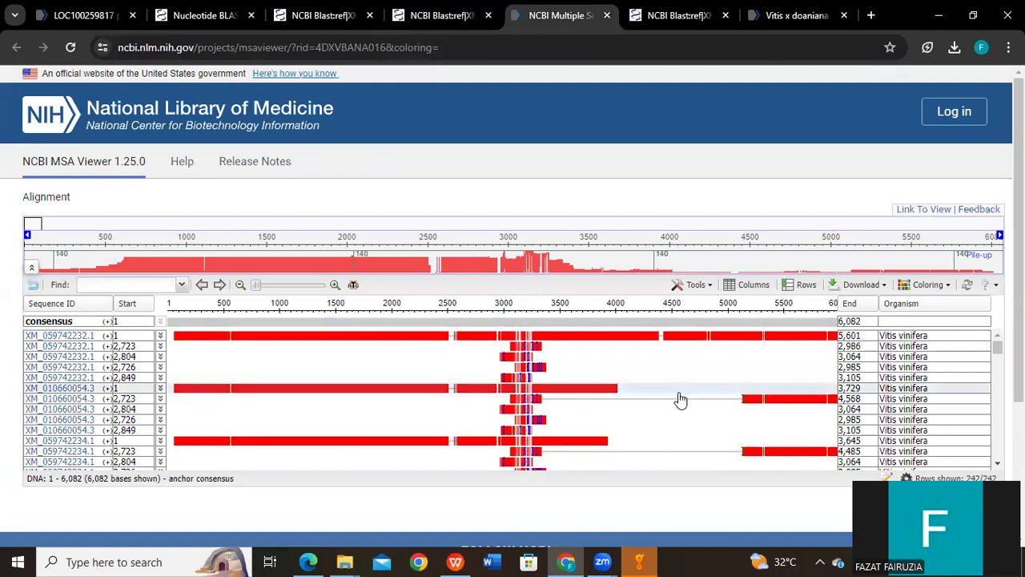
# Skim the aligned Vitis vinifera sequence rows in the MSA viewer and decline the visit survey
pyautogui.scroll(-3, 721, 362)
pyautogui.scroll(-5, 80, 384)
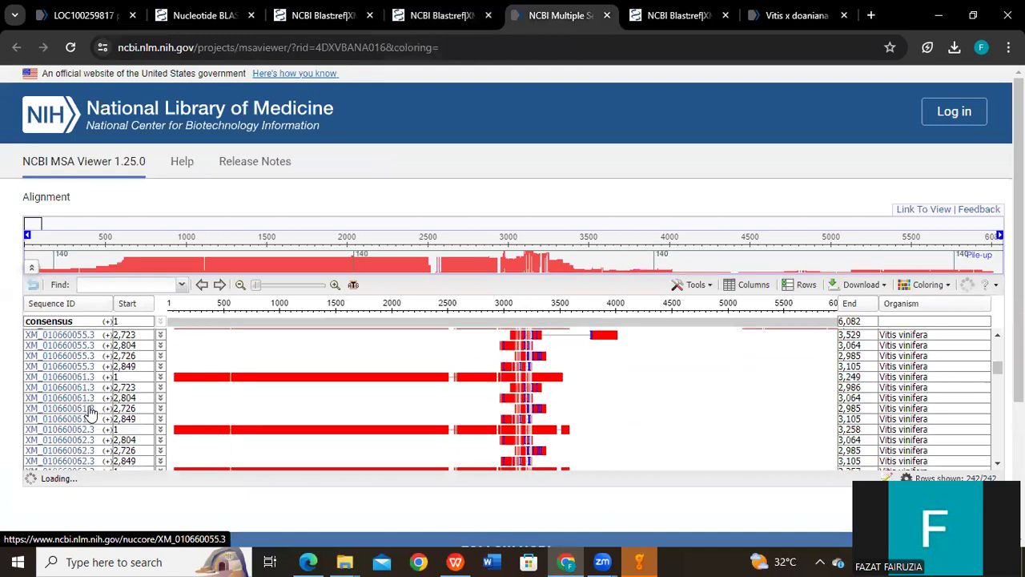
pyautogui.scroll(5, 591, 386)
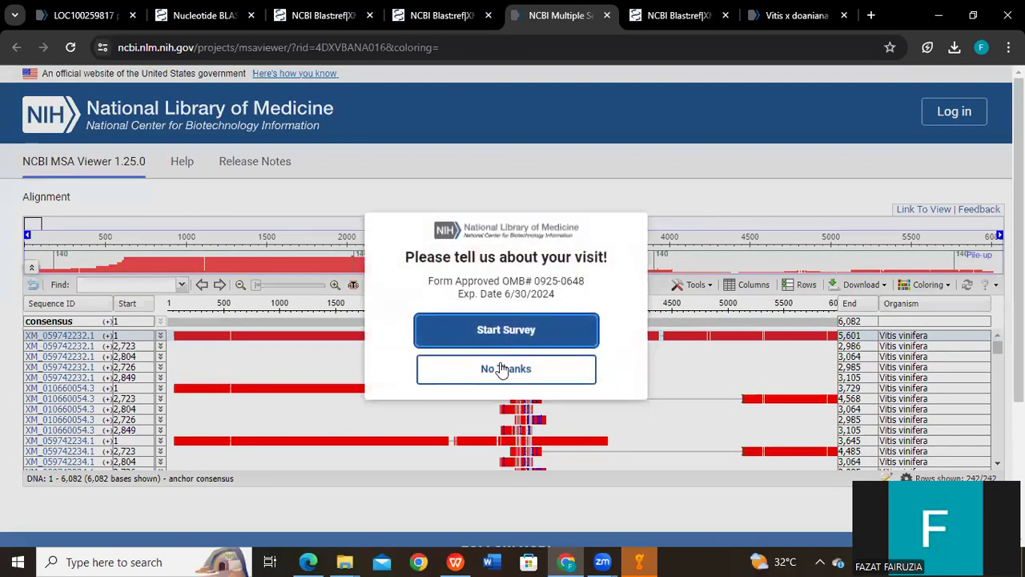
pyautogui.click(499, 371)
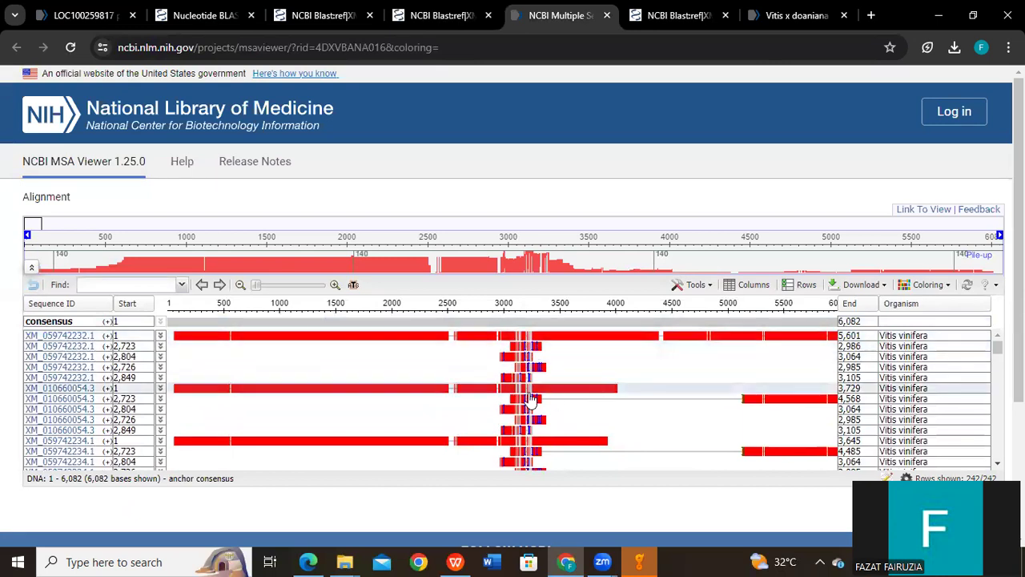
# View the shareable link and IFRAME embedding code of the alignment view and close them again
pyautogui.click(925, 210)
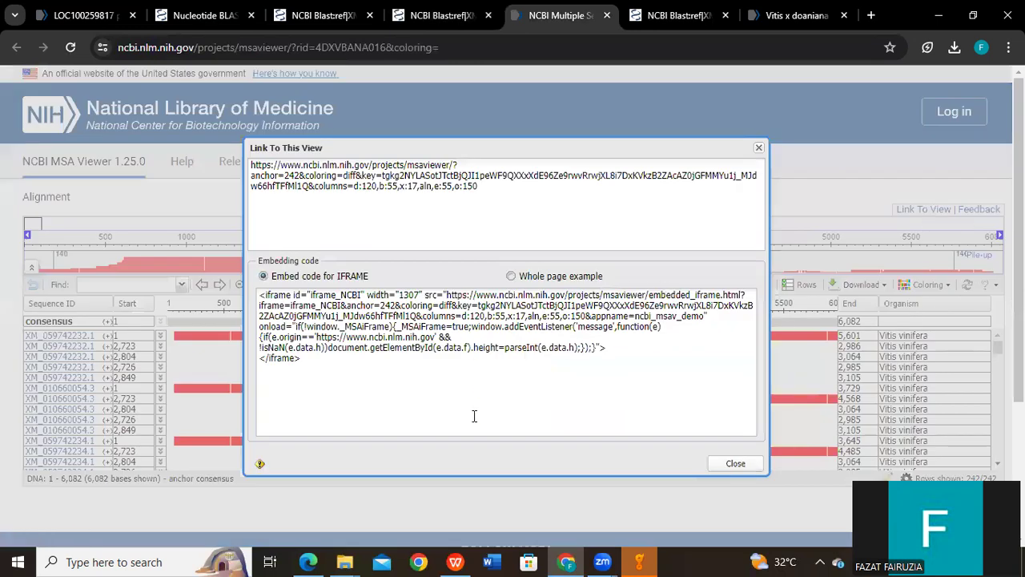
pyautogui.scroll(-1, 533, 364)
pyautogui.click(735, 388)
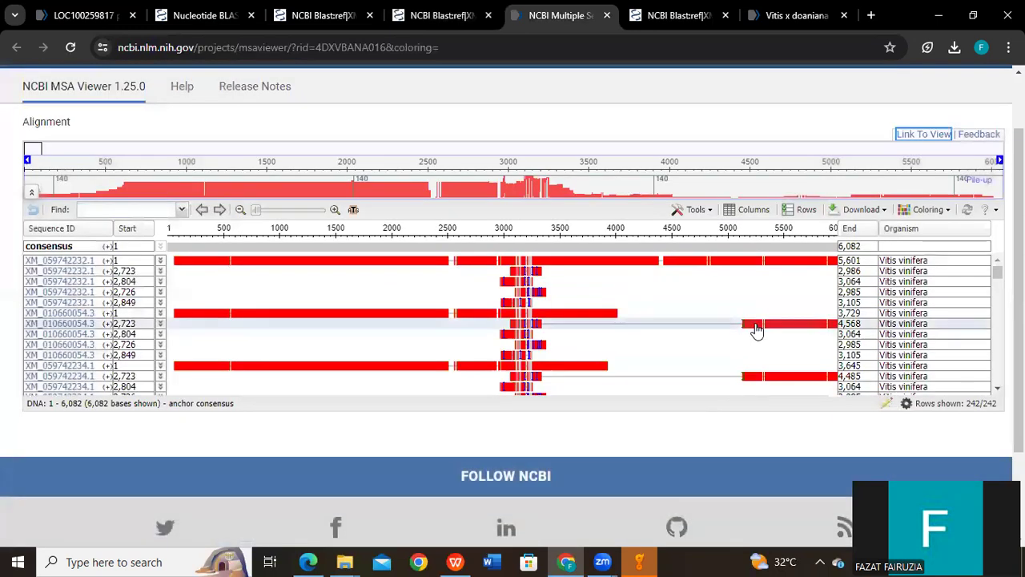
# Zoom the multiple alignment in to individual bases and bring the start of the aligned Vitis vinifera sequences into view
pyautogui.click(335, 210)
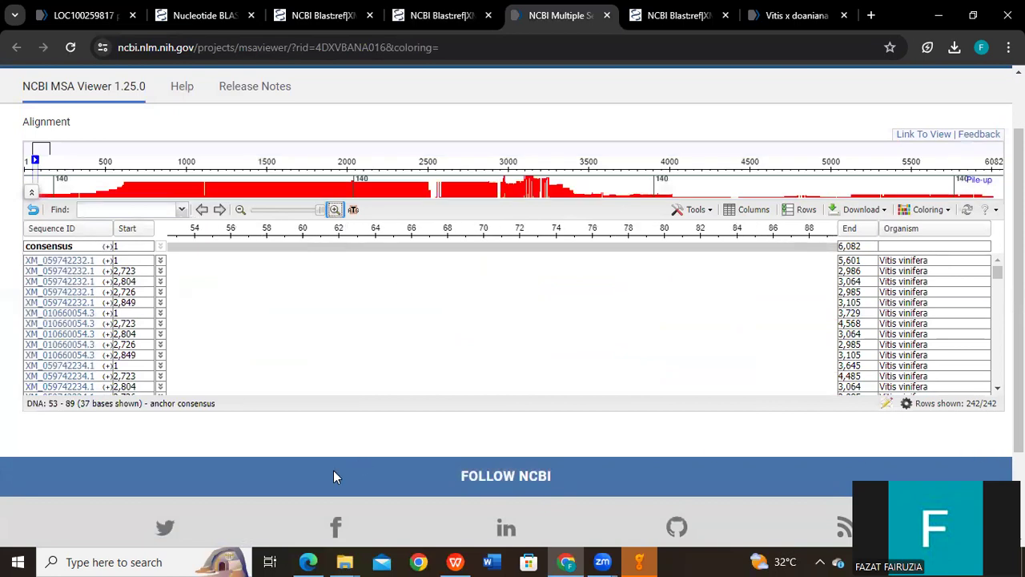
pyautogui.moveTo(321, 337); pyautogui.dragTo(657, 347)
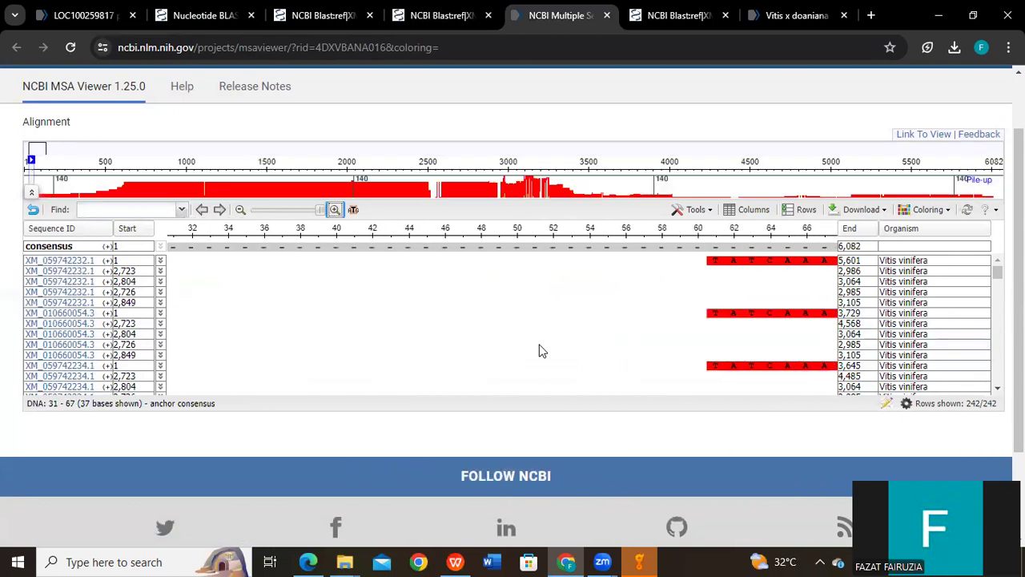
pyautogui.moveTo(539, 350); pyautogui.dragTo(331, 361)
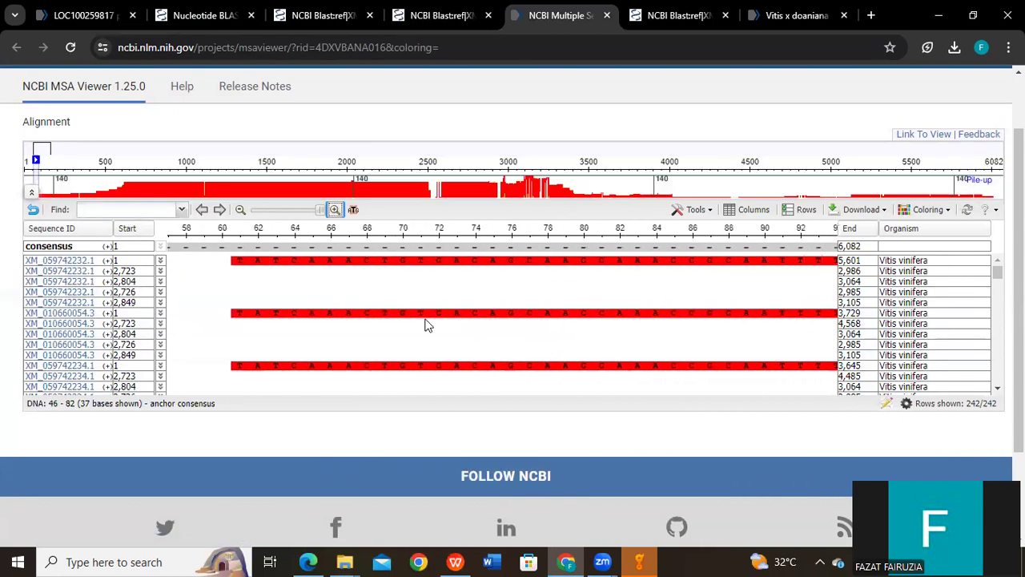
# Examine the aligned bases of the Vitis vinifera sequences along the consensus up to about positions 305–341
pyautogui.moveTo(425, 324); pyautogui.dragTo(88, 325)
pyautogui.moveTo(717, 283); pyautogui.dragTo(297, 366)
pyautogui.moveTo(682, 328); pyautogui.dragTo(460, 339)
pyautogui.moveTo(778, 307); pyautogui.dragTo(389, 343)
pyautogui.moveTo(723, 303); pyautogui.dragTo(472, 321)
pyautogui.moveTo(765, 297); pyautogui.dragTo(394, 357)
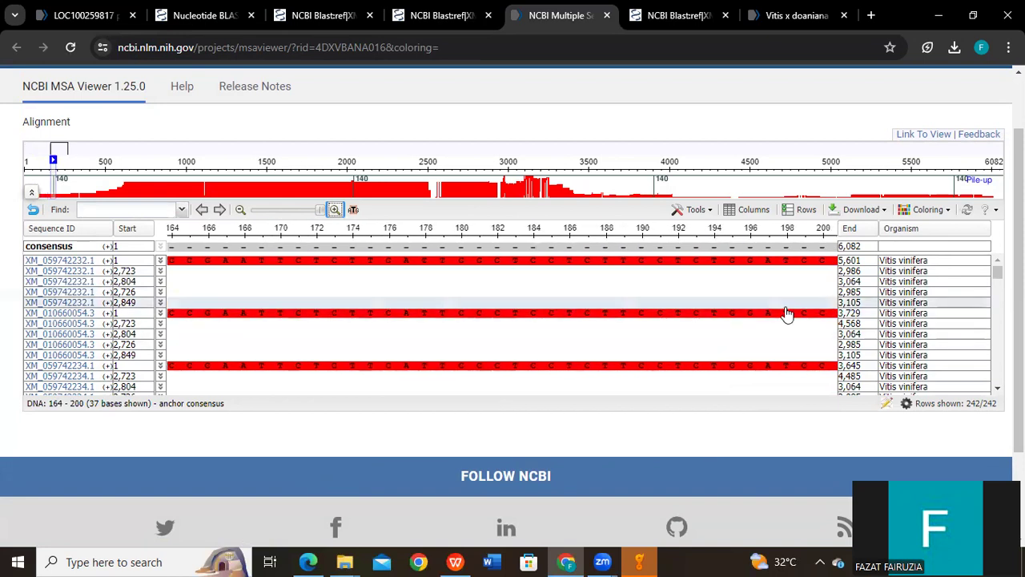
pyautogui.moveTo(785, 312); pyautogui.dragTo(646, 326)
pyautogui.moveTo(766, 309); pyautogui.dragTo(618, 331)
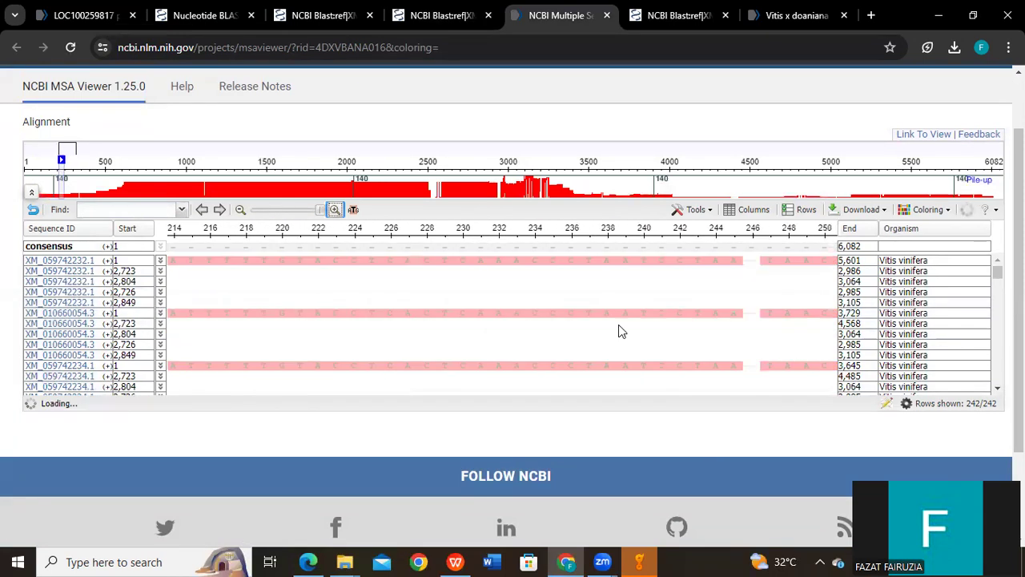
pyautogui.moveTo(790, 305); pyautogui.dragTo(542, 320)
pyautogui.moveTo(748, 303); pyautogui.dragTo(596, 304)
pyautogui.moveTo(664, 298); pyautogui.dragTo(249, 305)
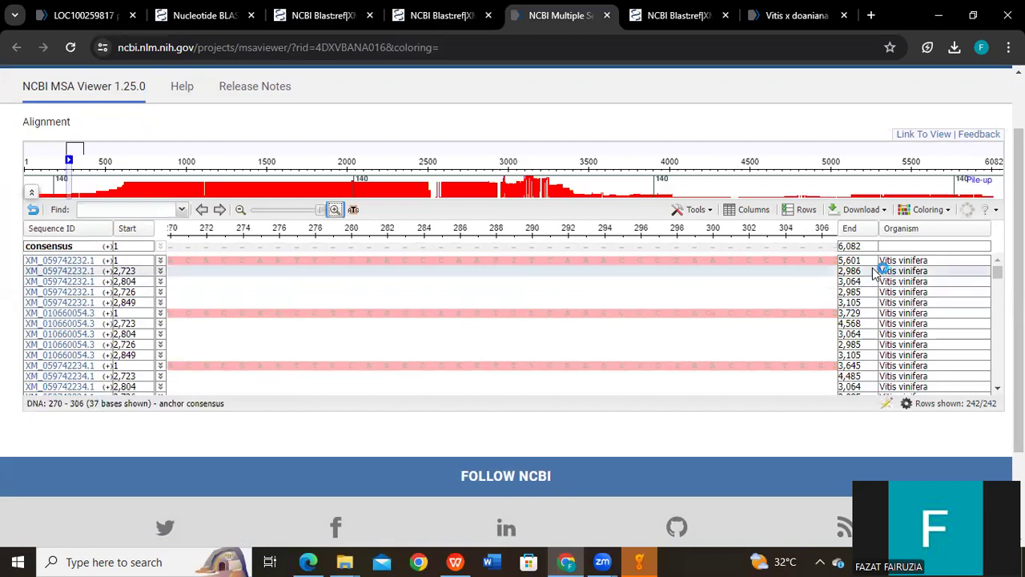
pyautogui.moveTo(801, 291); pyautogui.dragTo(662, 300)
pyautogui.moveTo(776, 312); pyautogui.dragTo(449, 316)
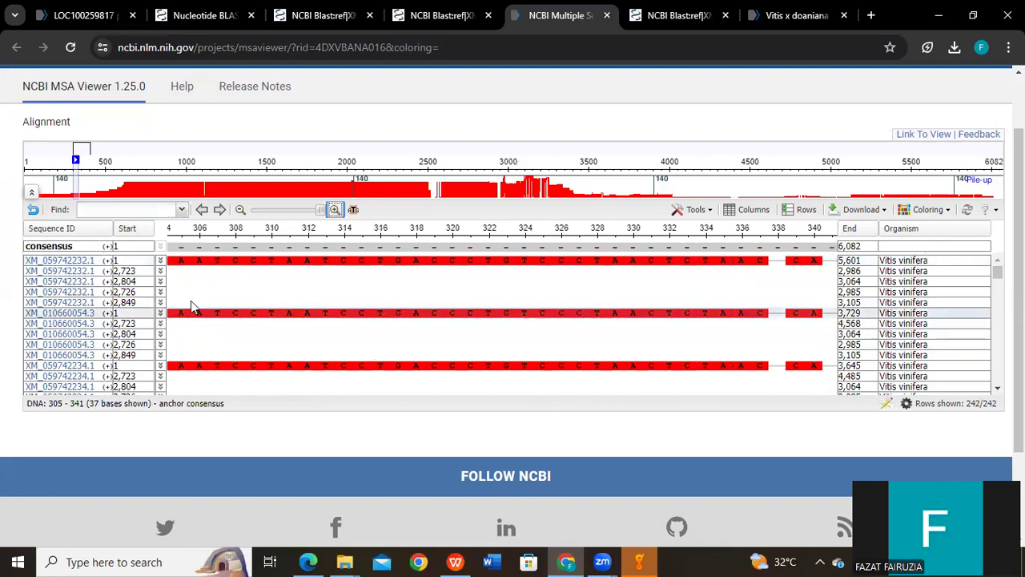
# Follow the aligned bases of the Vitis vinifera sequences along the consensus up to about position 452
pyautogui.moveTo(802, 329); pyautogui.dragTo(481, 336)
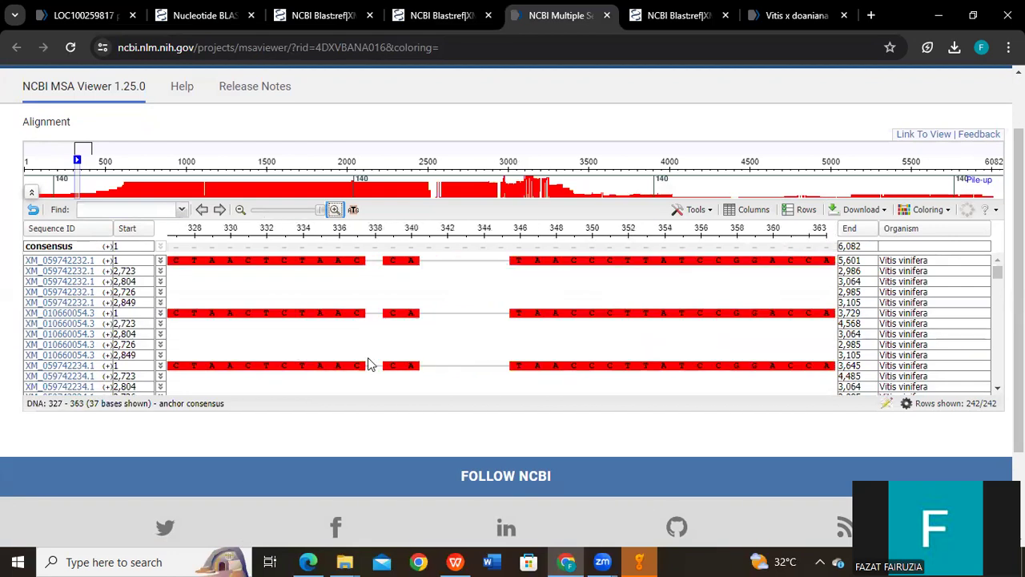
pyautogui.moveTo(785, 294); pyautogui.dragTo(300, 319)
pyautogui.moveTo(695, 328); pyautogui.dragTo(403, 343)
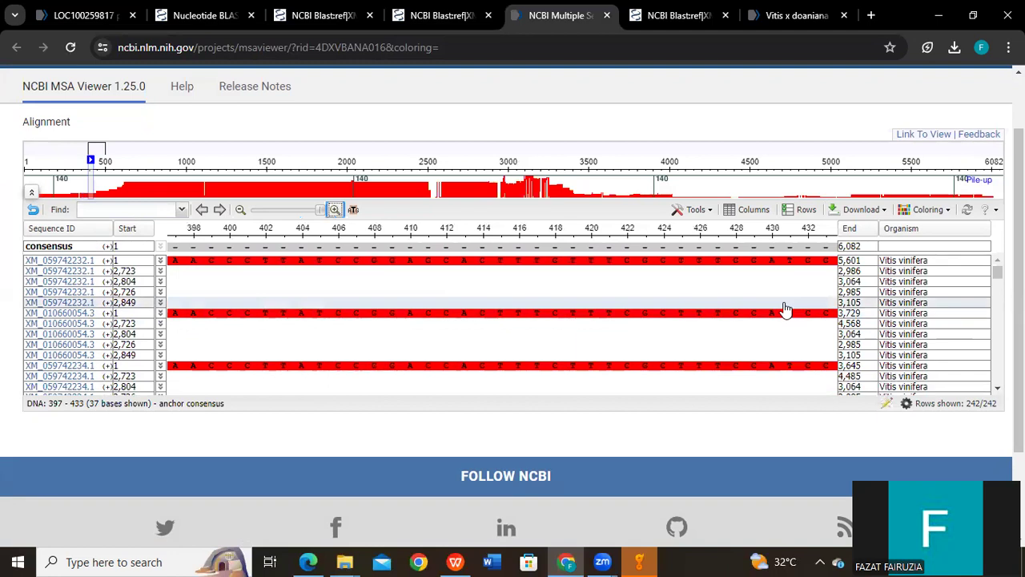
pyautogui.moveTo(784, 305); pyautogui.dragTo(435, 308)
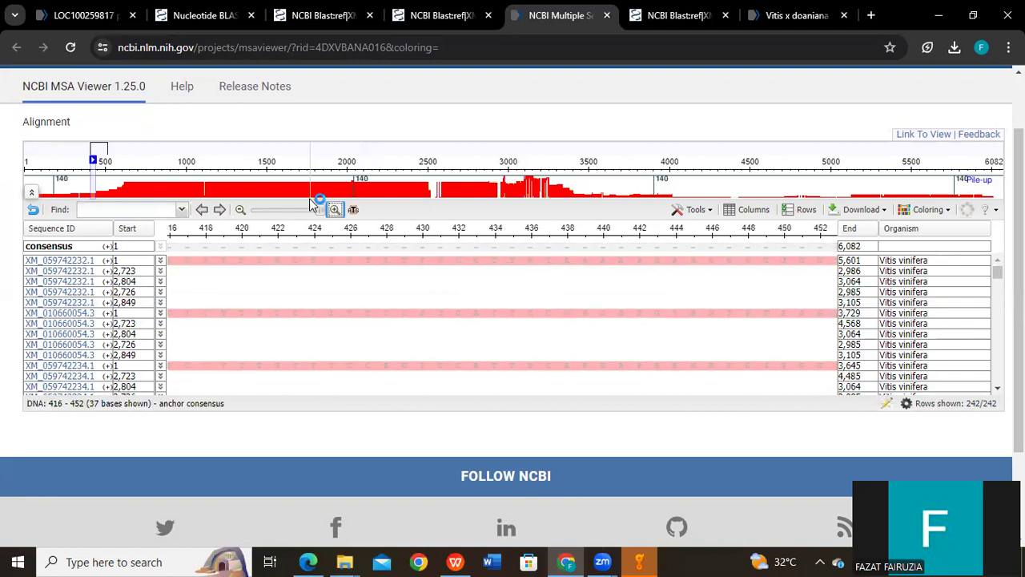
# Zoom the alignment out to 133 bases and follow the first Vitis vinifera rows up to about position 883
pyautogui.moveTo(318, 216); pyautogui.dragTo(300, 216)
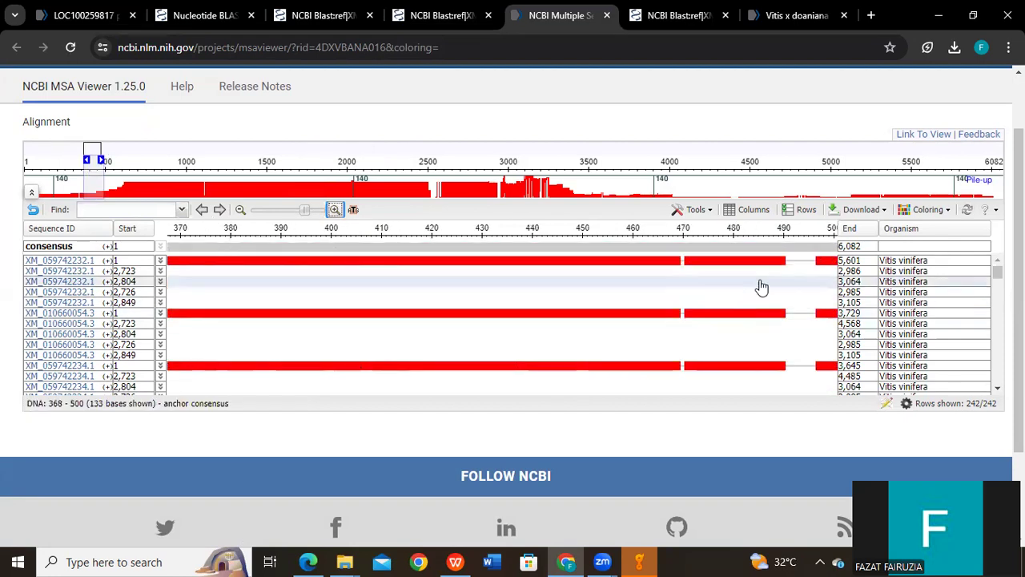
pyautogui.moveTo(760, 286); pyautogui.dragTo(524, 300)
pyautogui.moveTo(762, 311); pyautogui.dragTo(433, 324)
pyautogui.moveTo(684, 314); pyautogui.dragTo(373, 324)
pyautogui.moveTo(756, 309); pyautogui.dragTo(263, 303)
pyautogui.moveTo(673, 300); pyautogui.dragTo(407, 309)
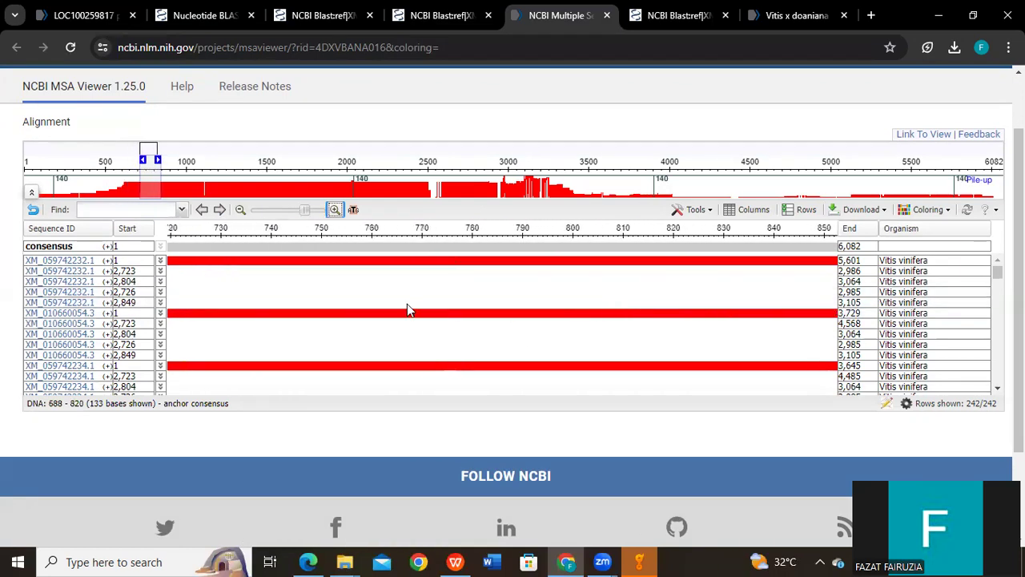
# Examine sequence rows further down the alignment, moving along the consensus past about position 1,367
pyautogui.scroll(-5, 273, 360)
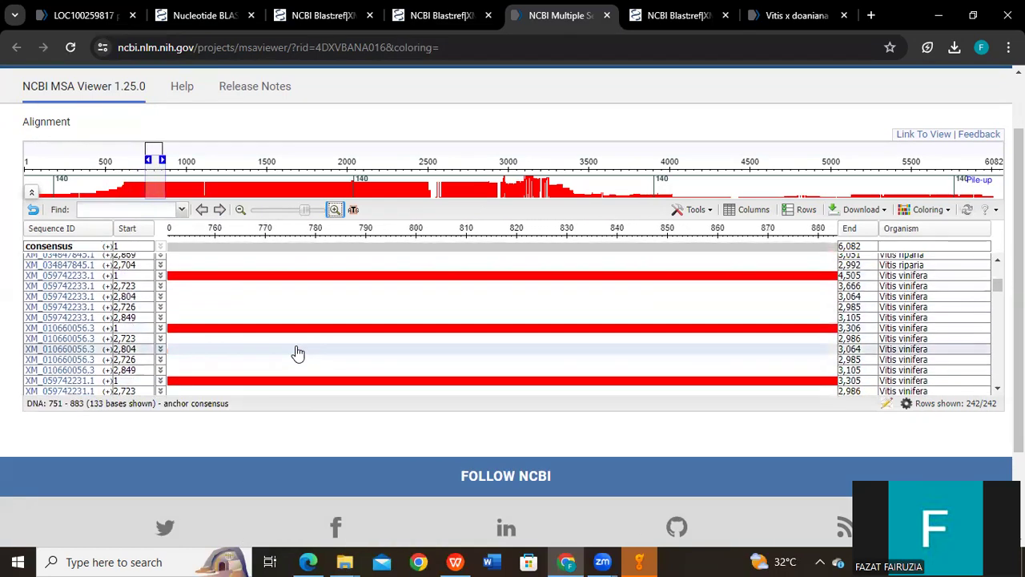
pyautogui.moveTo(659, 337); pyautogui.dragTo(339, 340)
pyautogui.moveTo(777, 339); pyautogui.dragTo(435, 339)
pyautogui.moveTo(686, 343); pyautogui.dragTo(344, 327)
pyautogui.moveTo(653, 330); pyautogui.dragTo(350, 324)
pyautogui.moveTo(830, 335); pyautogui.dragTo(459, 330)
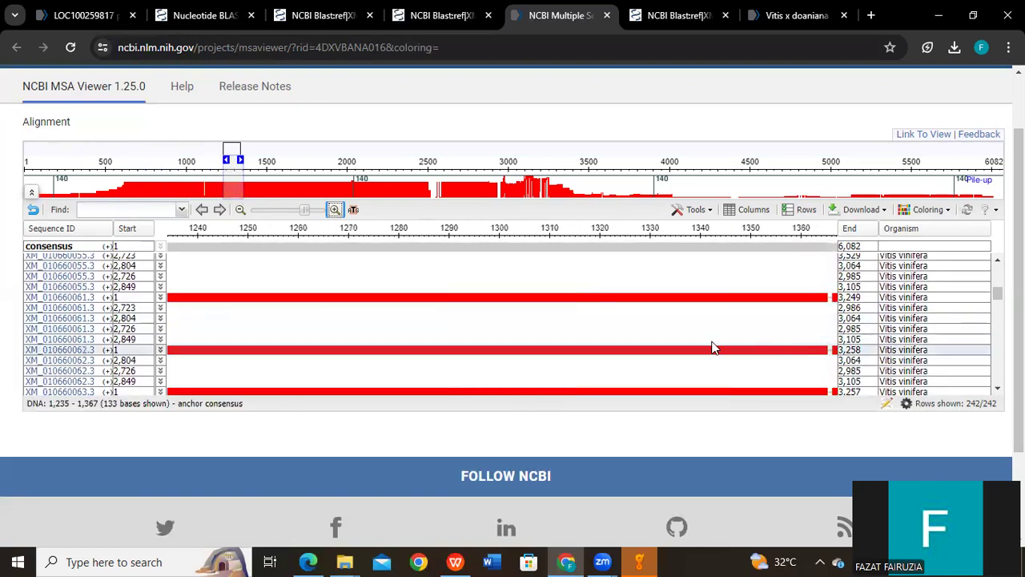
pyautogui.moveTo(713, 348); pyautogui.dragTo(241, 343)
# Zoom the alignment out to 1,021 bases and bring consensus positions of about 2,757–3,777 into view
pyautogui.moveTo(296, 210); pyautogui.dragTo(279, 210)
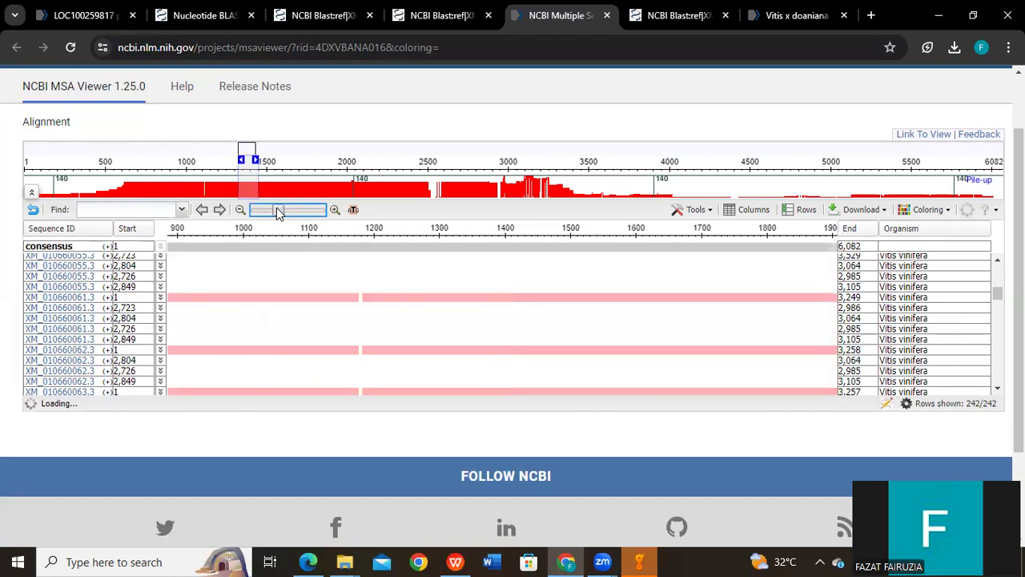
pyautogui.moveTo(675, 326); pyautogui.dragTo(378, 325)
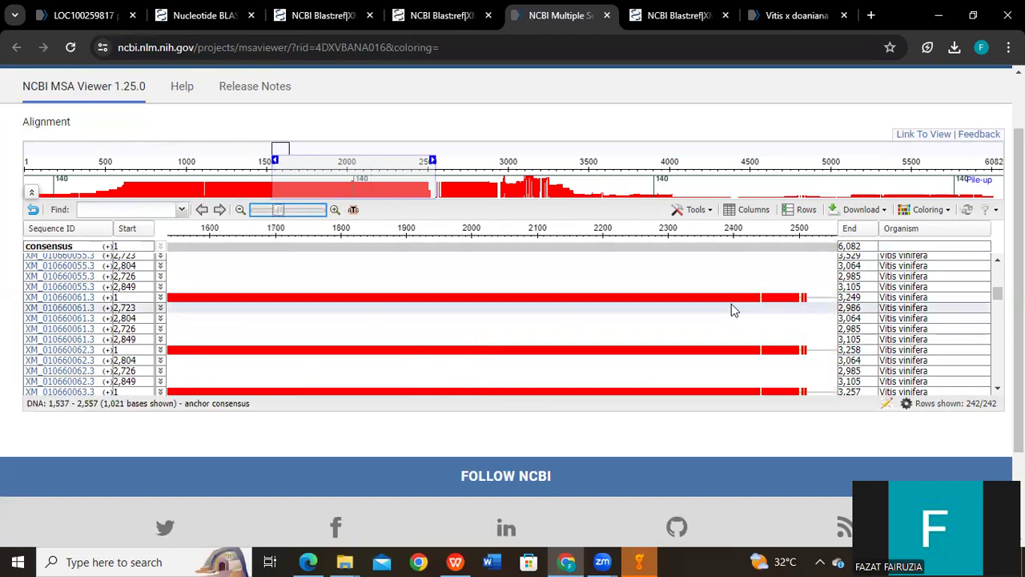
pyautogui.moveTo(745, 325); pyautogui.dragTo(322, 315)
pyautogui.moveTo(774, 338); pyautogui.dragTo(396, 320)
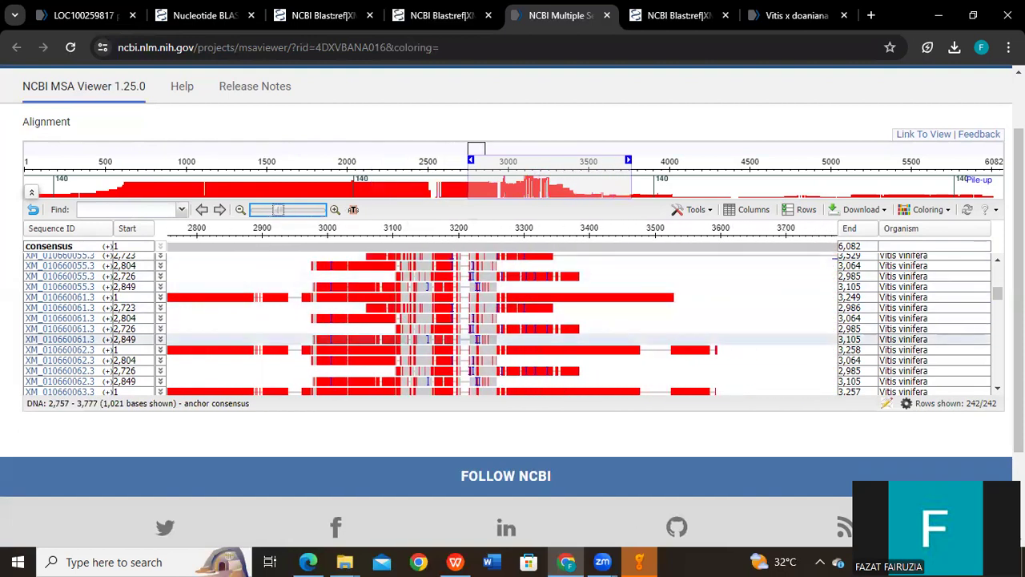
# Zoom the first sequence rows in to 221 bases around the variable region at positions 3,098–3,318
pyautogui.moveTo(279, 213); pyautogui.dragTo(289, 214)
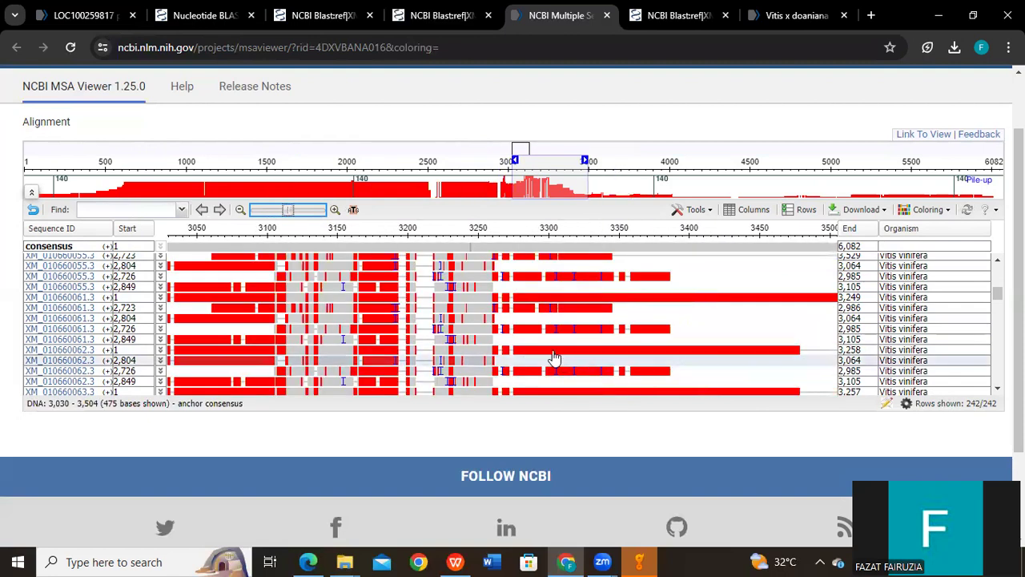
pyautogui.scroll(10, 505, 333)
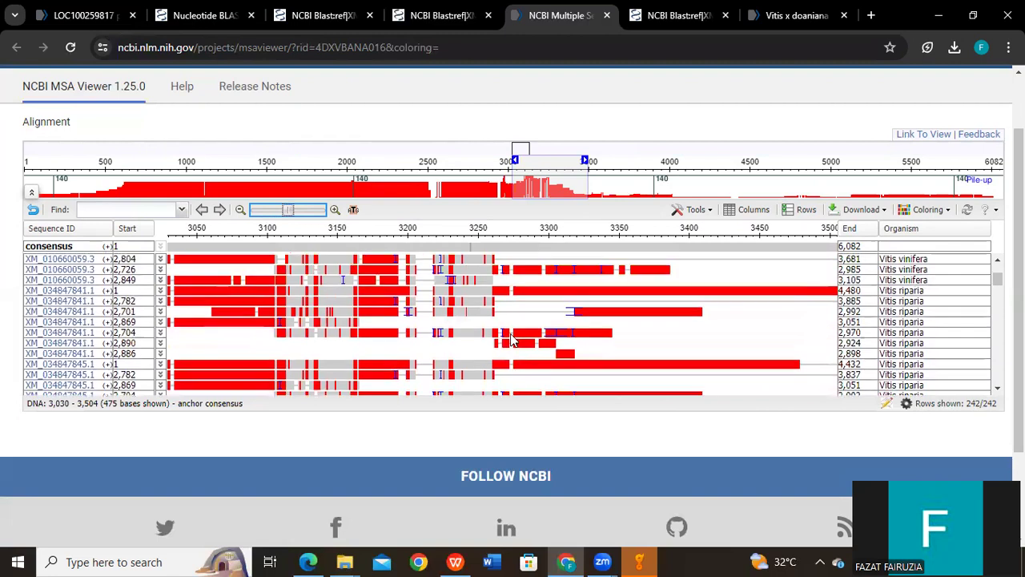
pyautogui.scroll(1, 513, 341)
pyautogui.moveTo(470, 320); pyautogui.dragTo(551, 352)
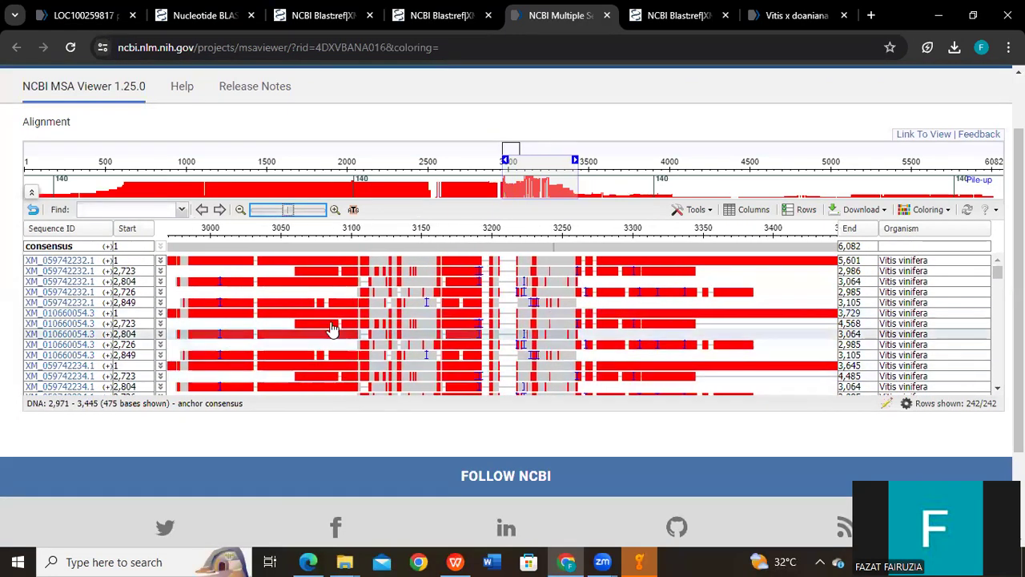
pyautogui.click(298, 210)
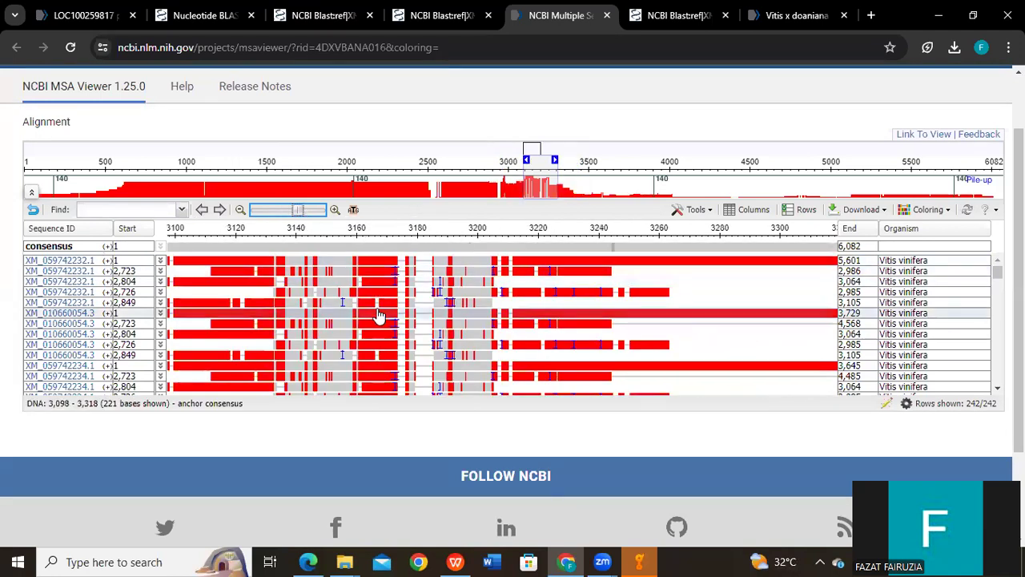
pyautogui.scroll(1, 381, 327)
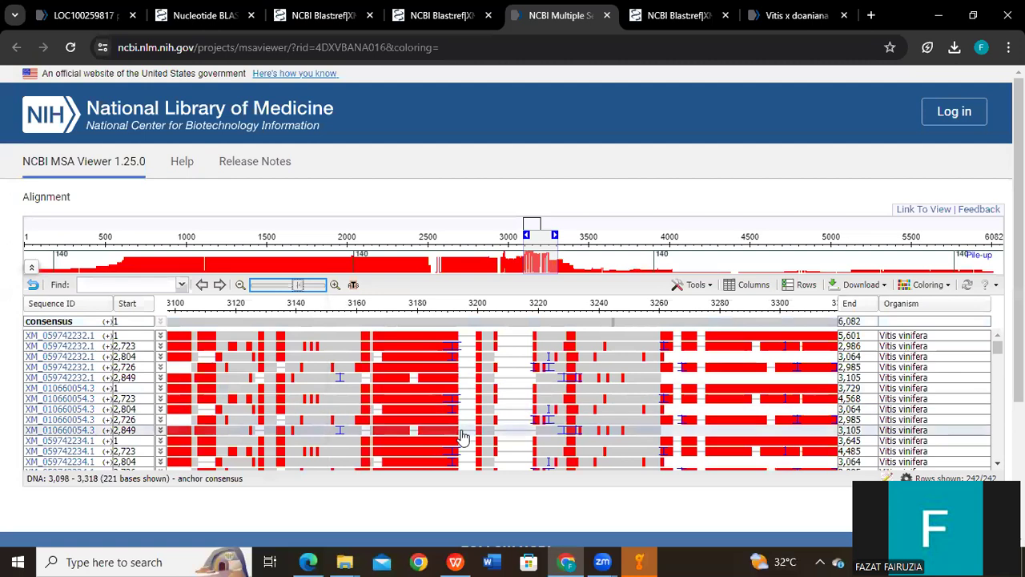
# Zoom in until base letters show at positions 3,077–3,156 and compare the differing Vitis vinifera bases with the consensus
pyautogui.click(352, 286)
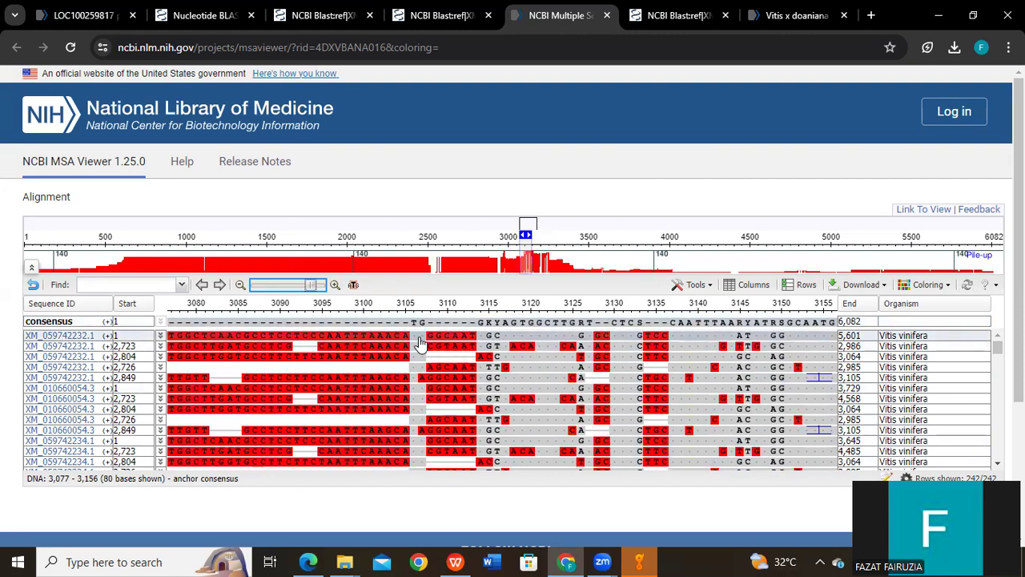
pyautogui.moveTo(79, 354)
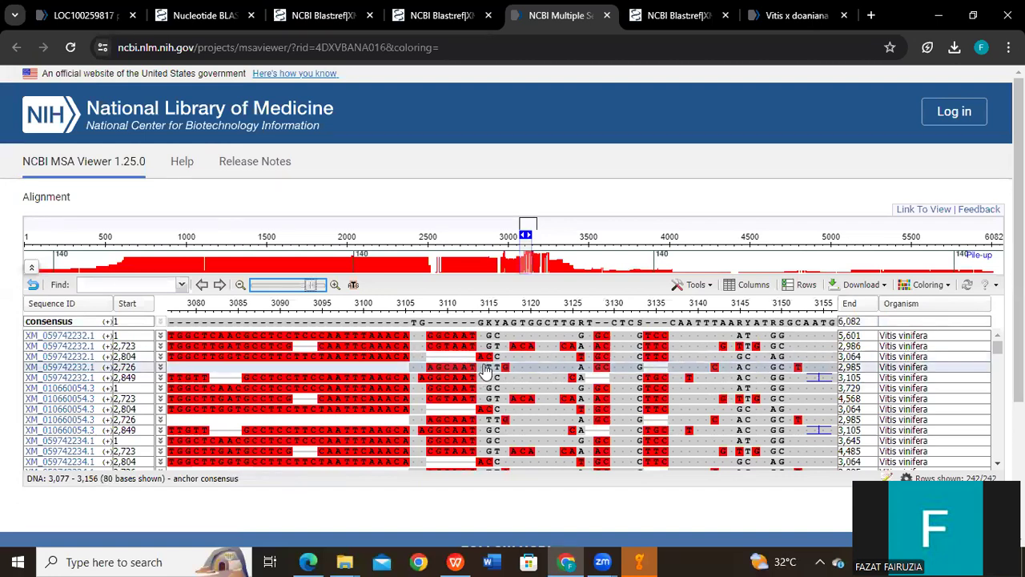
pyautogui.moveTo(485, 370)
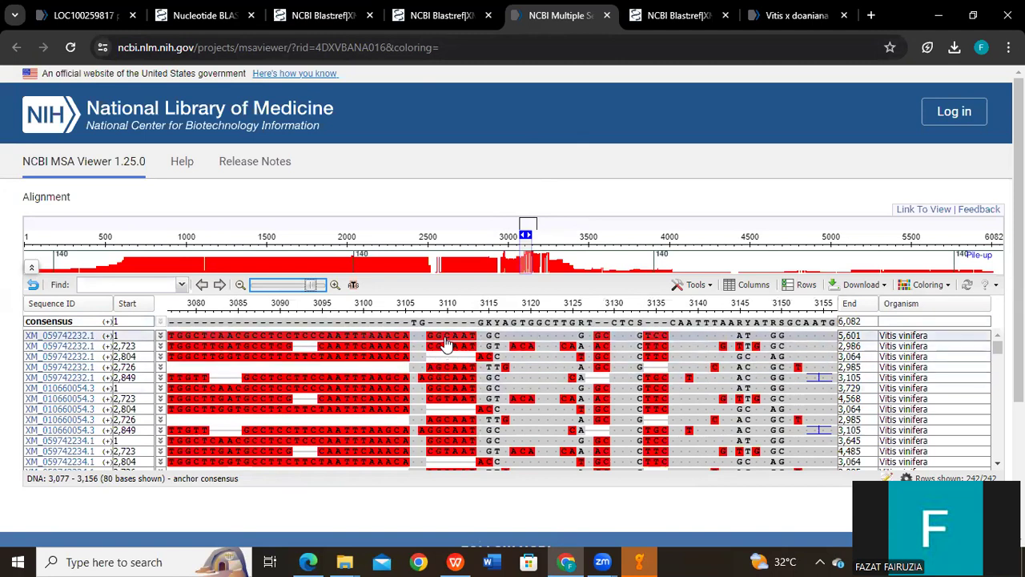
pyautogui.moveTo(450, 340)
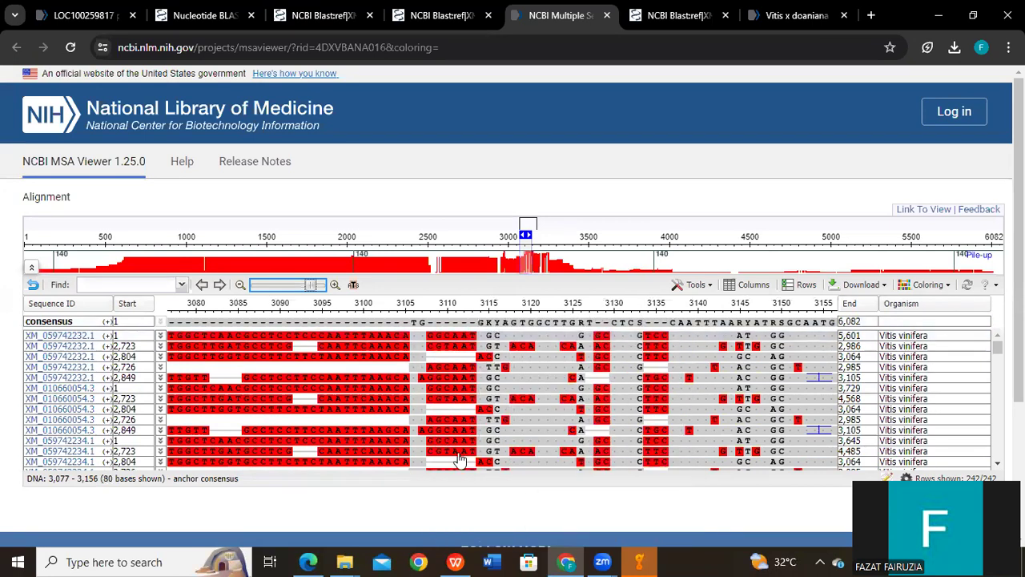
pyautogui.moveTo(439, 446)
# Close the MSA viewer and open the distance tree of the XM_059742232.1 BLAST results in a new tab
pyautogui.click(606, 16)
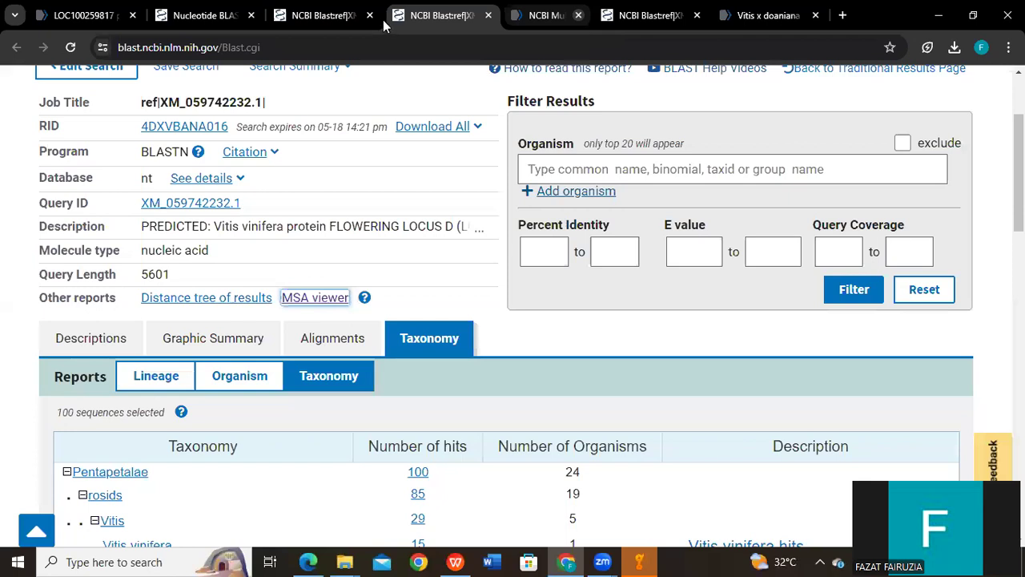
pyautogui.rightClick(223, 307)
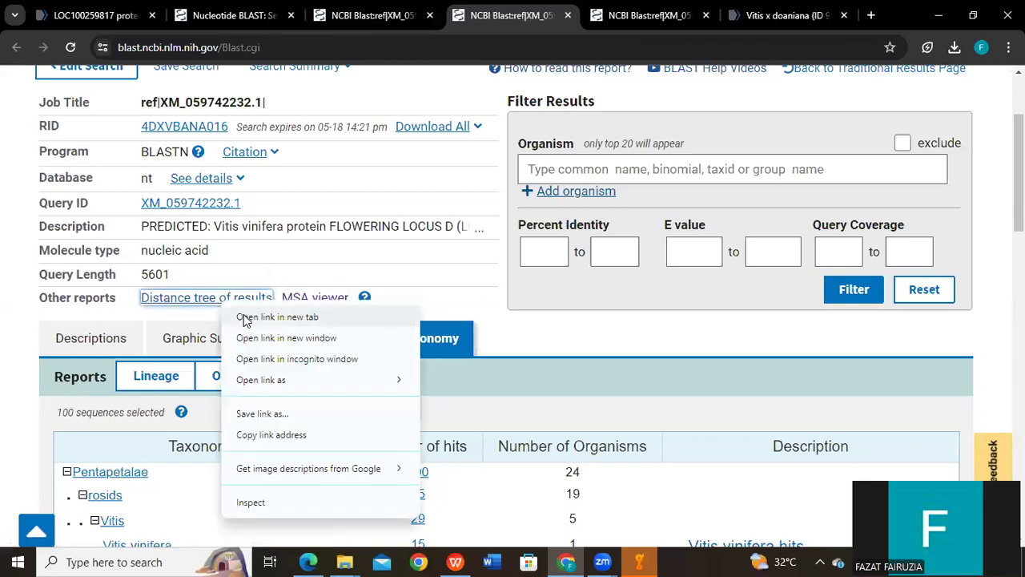
pyautogui.click(250, 320)
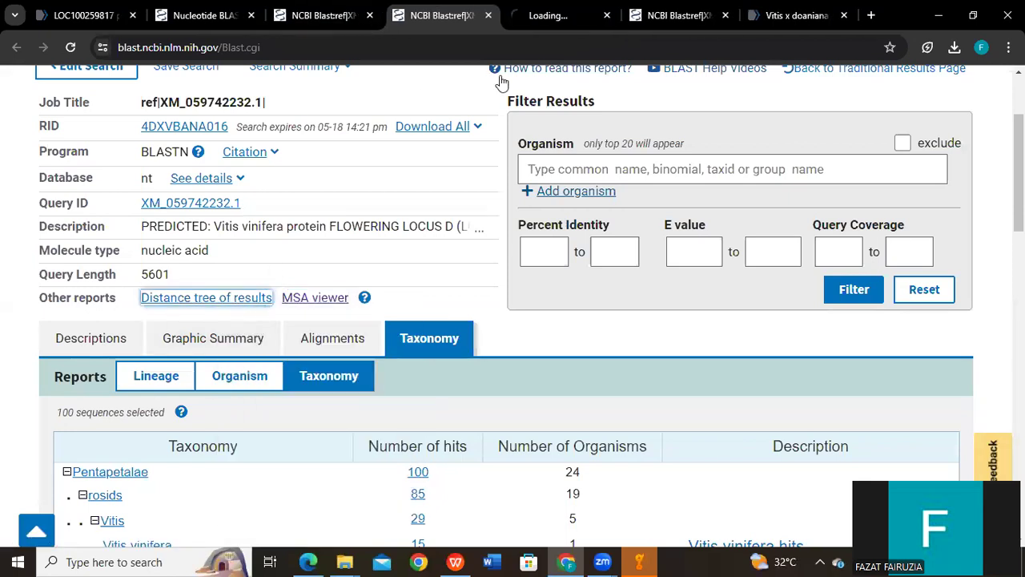
pyautogui.click(536, 17)
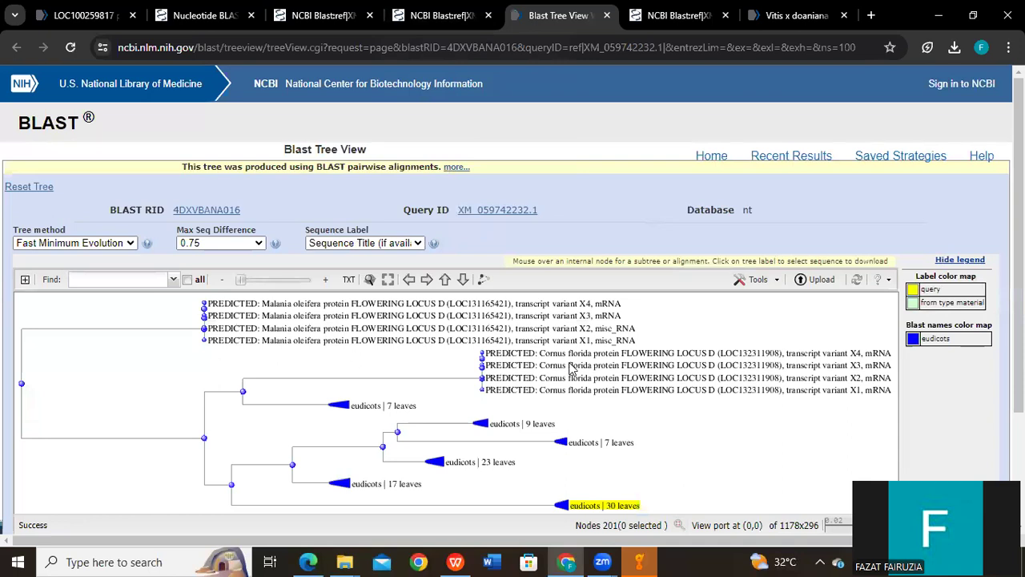
# Examine the Malania oleifera, Cornus florida and collapsed eudicot branches in the Blast Tree View, and close the tree
pyautogui.scroll(-1, 571, 367)
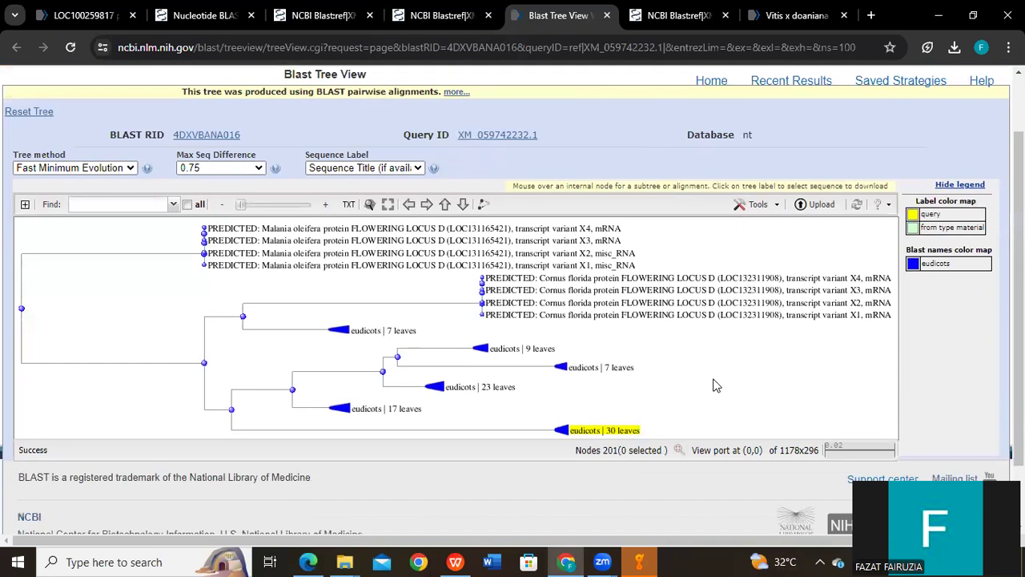
pyautogui.scroll(-1, 503, 393)
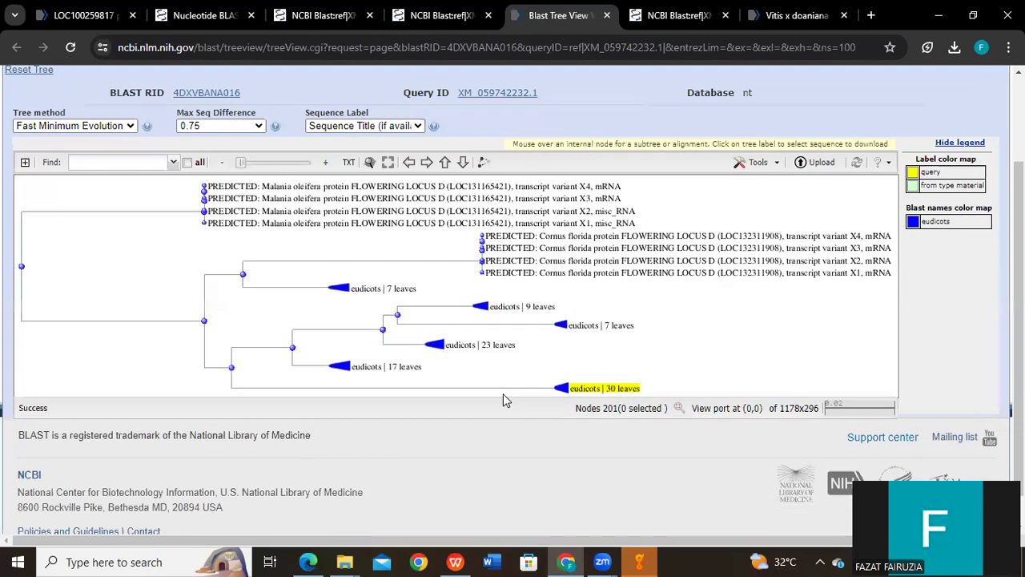
pyautogui.scroll(2, 792, 323)
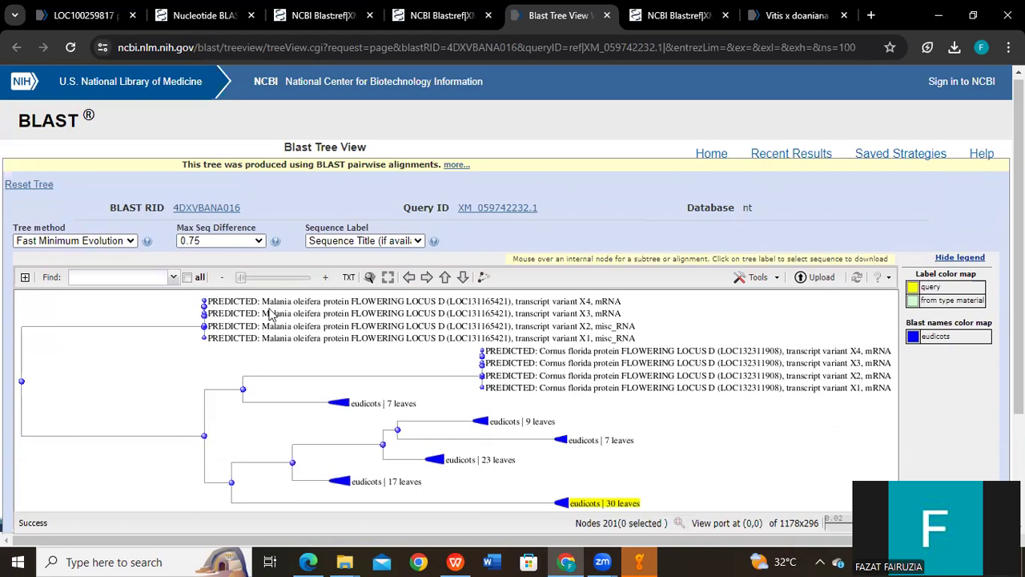
pyautogui.scroll(-1, 359, 367)
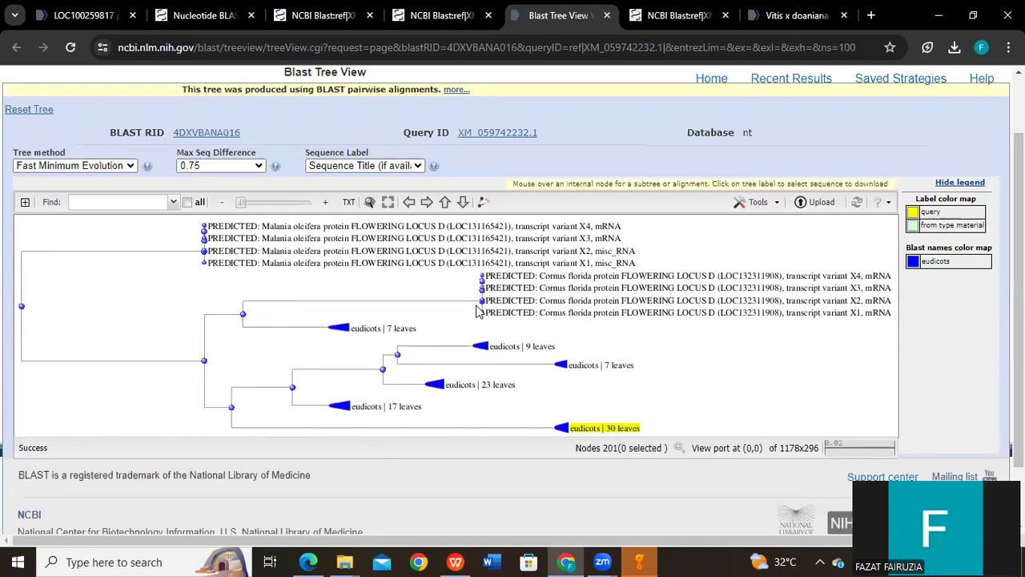
pyautogui.moveTo(481, 284)
pyautogui.scroll(-2, 545, 278)
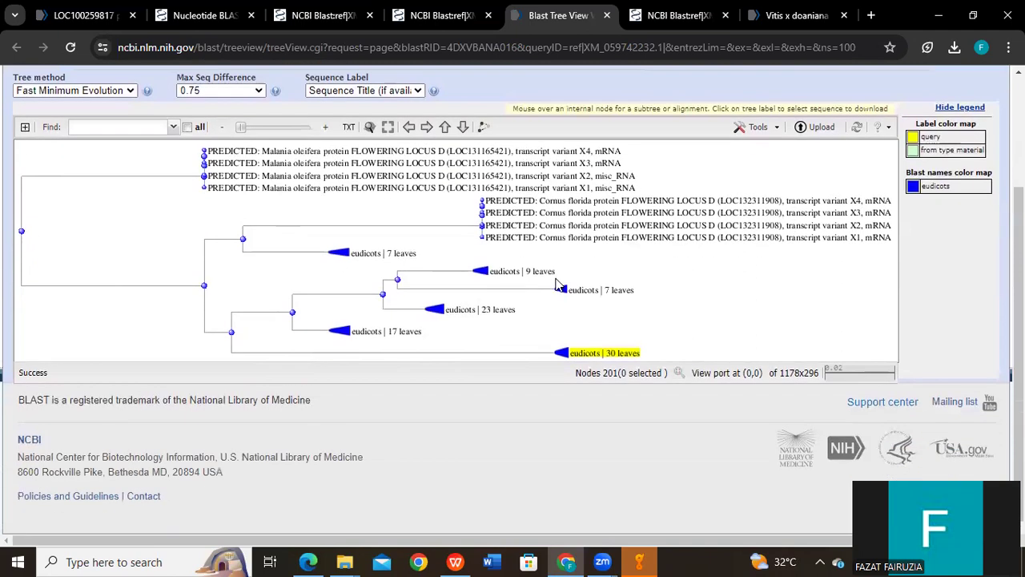
pyautogui.scroll(3, 479, 366)
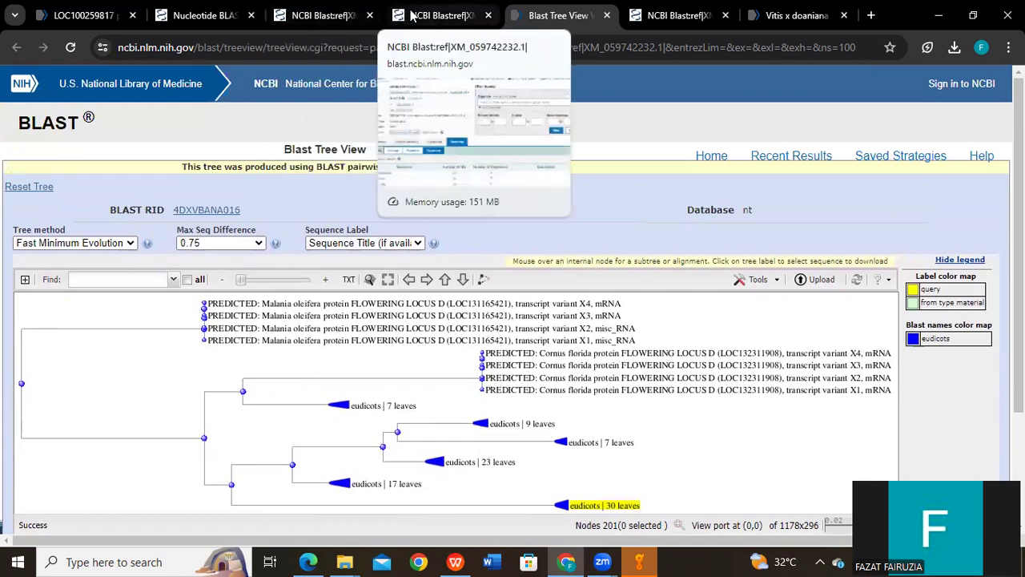
pyautogui.click(606, 17)
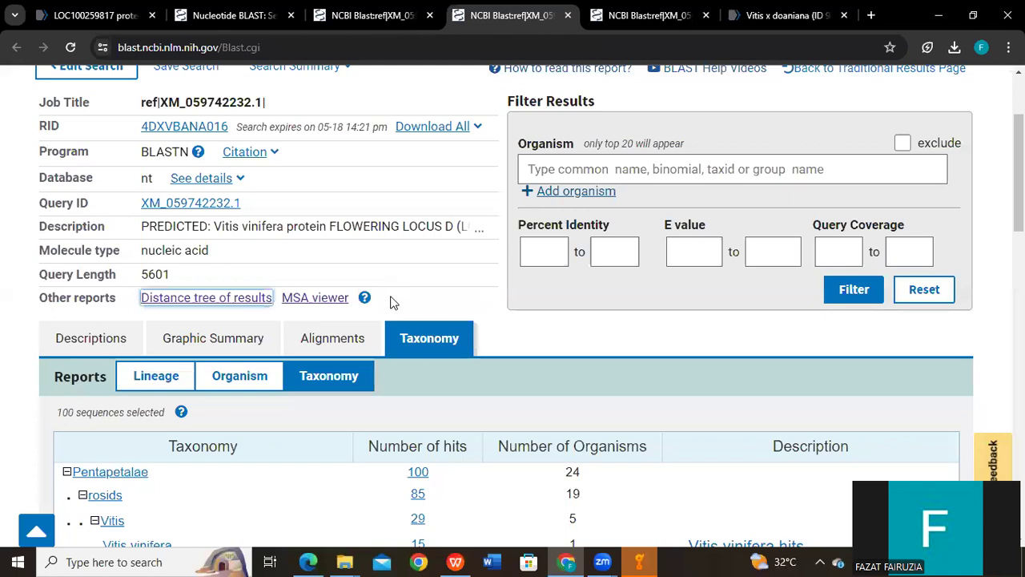
# Return to the BLAST result descriptions and review the table of sequences producing significant alignments
pyautogui.scroll(-3, 401, 265)
pyautogui.scroll(4, 403, 252)
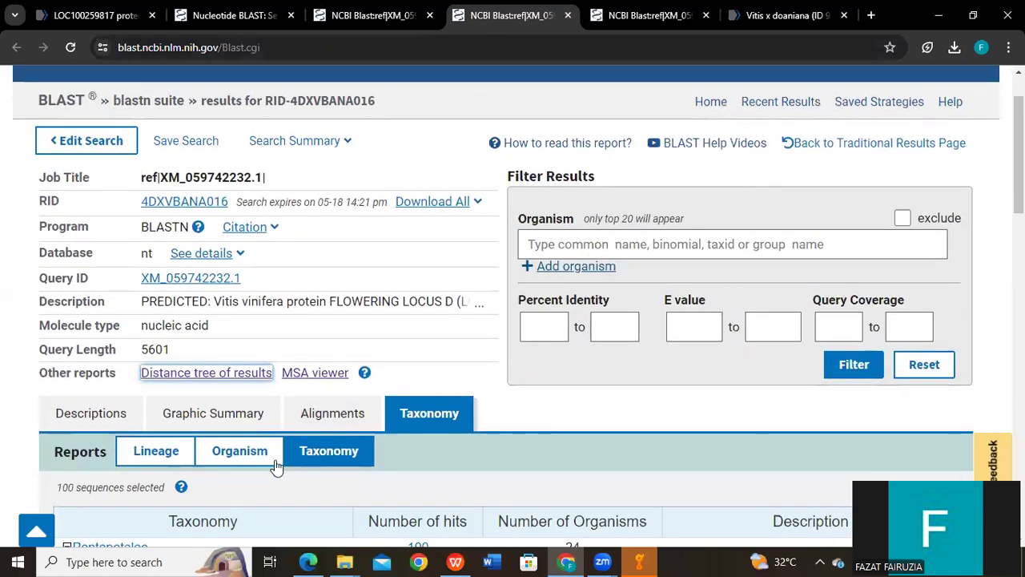
pyautogui.click(104, 416)
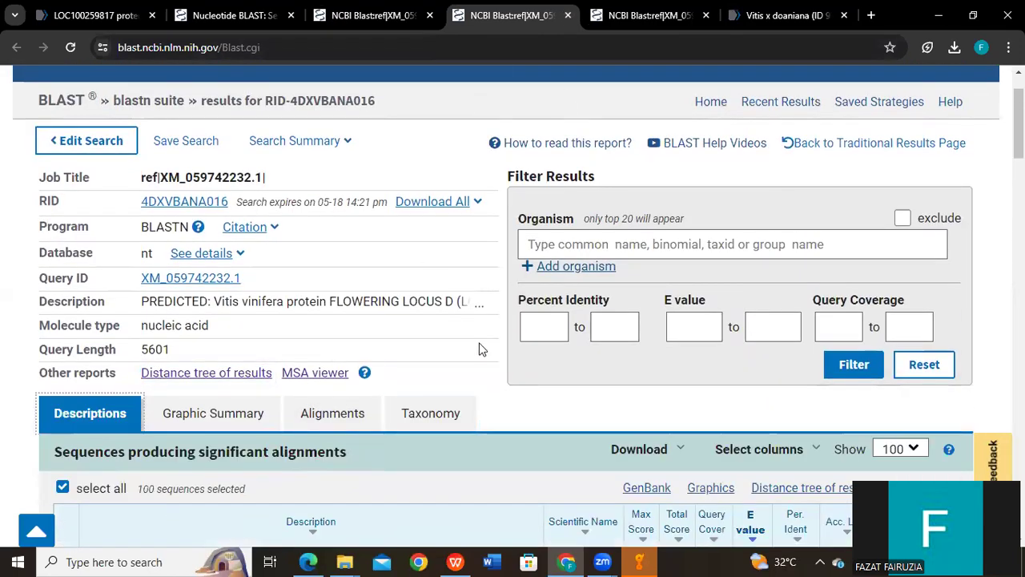
pyautogui.scroll(-2, 477, 344)
pyautogui.scroll(-2, 472, 328)
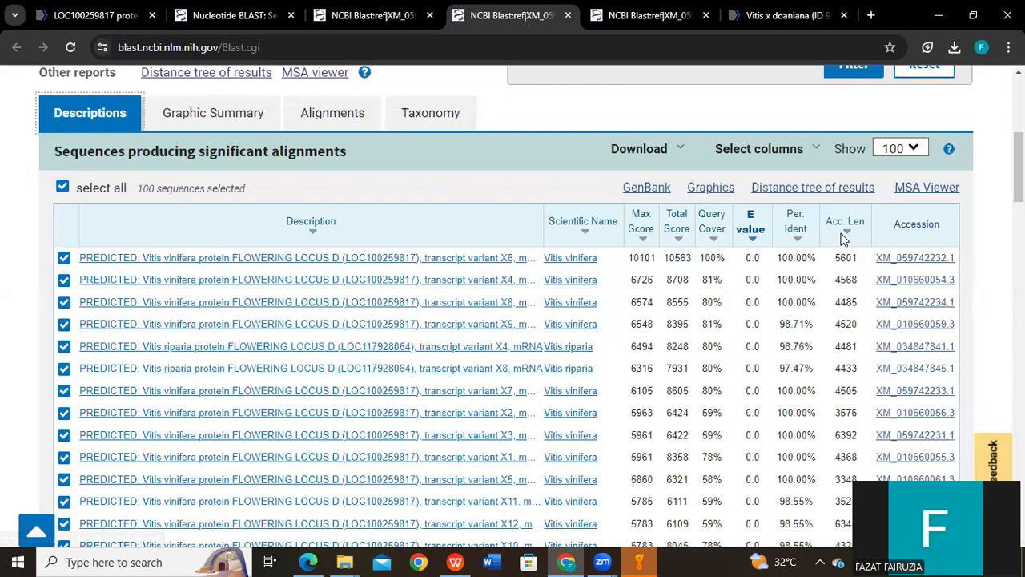
pyautogui.scroll(2, 631, 207)
pyautogui.scroll(2, 631, 207)
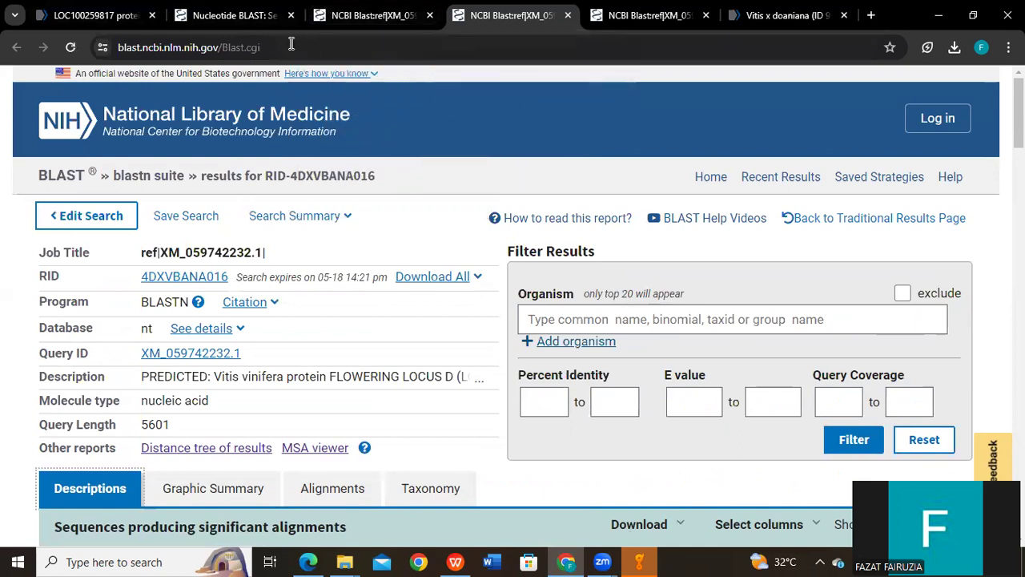
# Check the BLAST result page for RID 4DY3UNK001N and close its tab
pyautogui.click(216, 14)
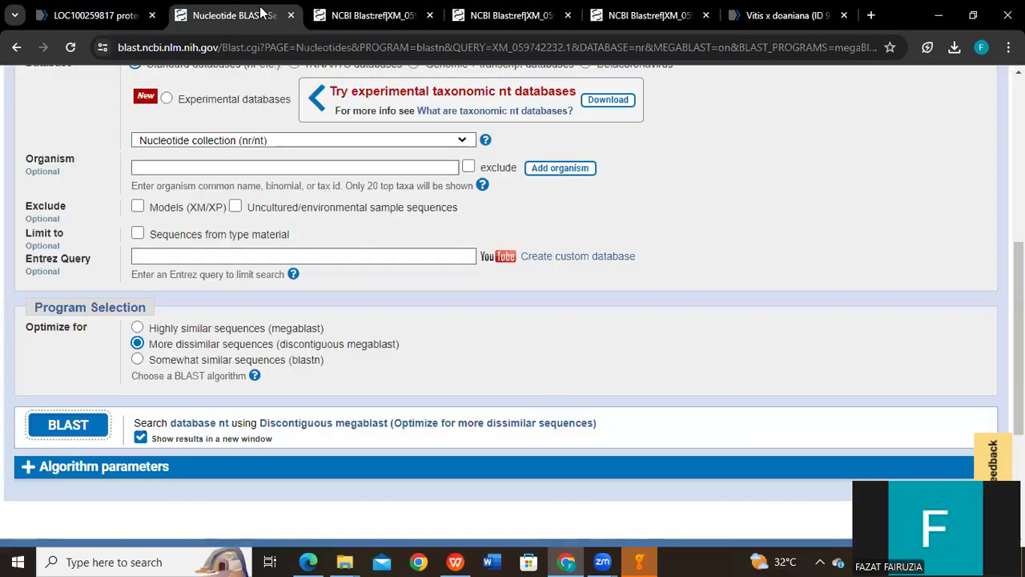
pyautogui.click(347, 13)
pyautogui.scroll(-3, 446, 199)
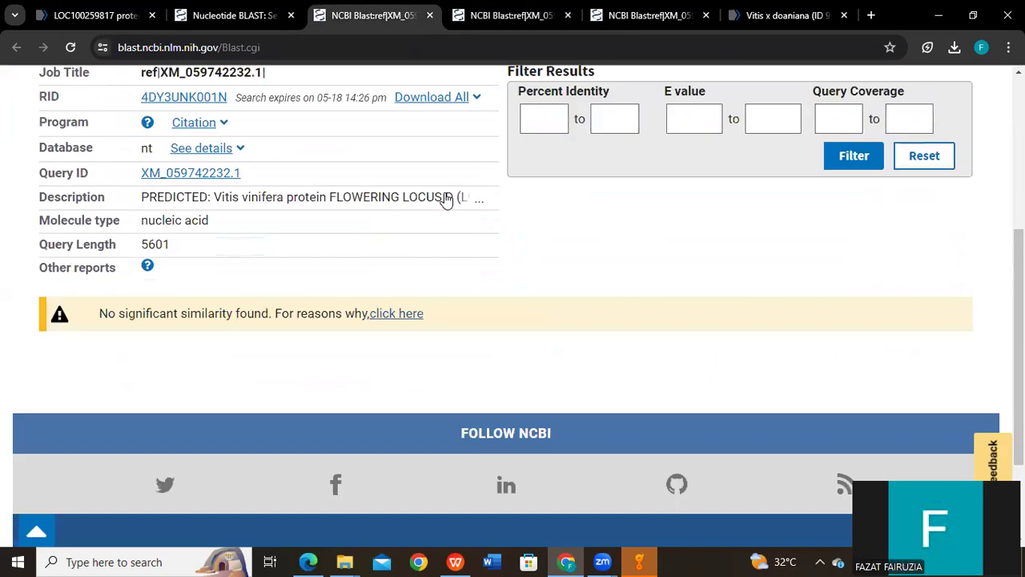
pyautogui.scroll(-2, 449, 192)
pyautogui.scroll(4, 452, 177)
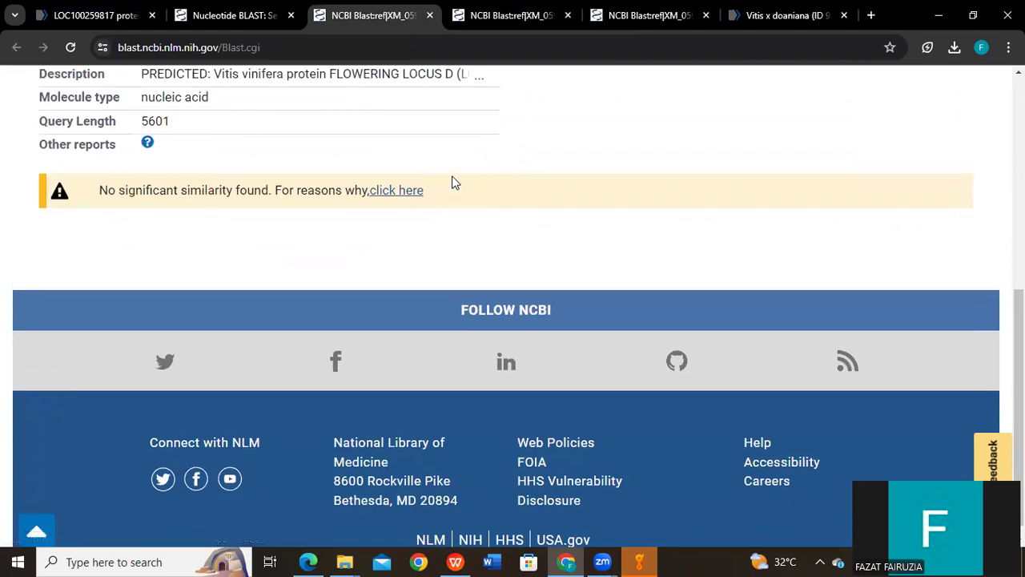
pyautogui.click(430, 16)
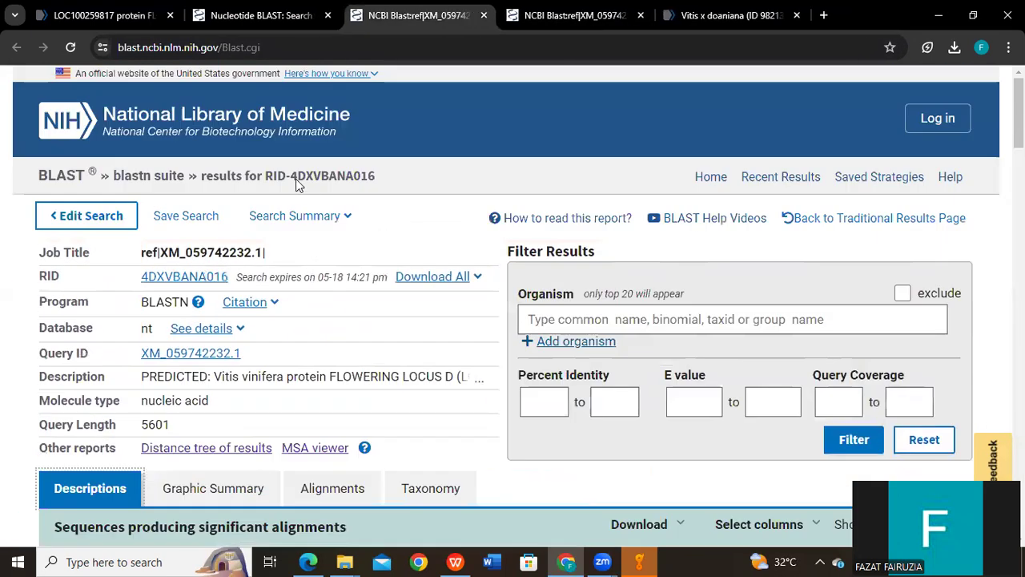